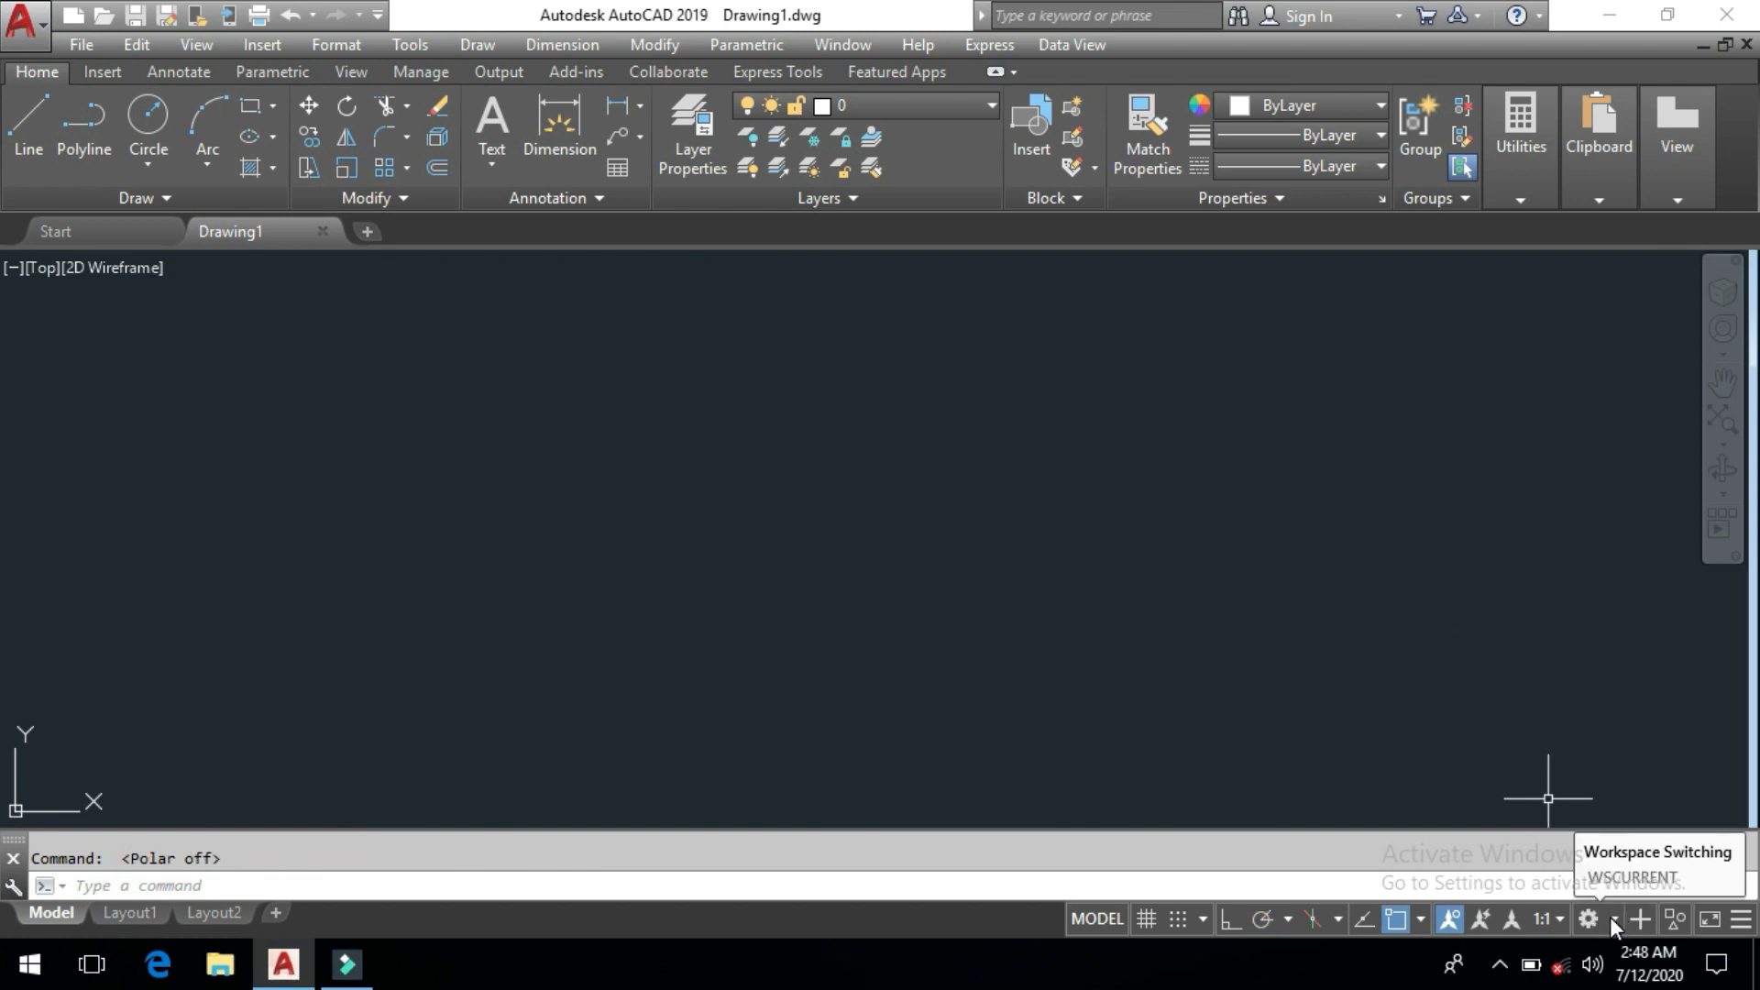
Switch the workspace from 2D drafting to 3D Modeling and turn off polar tracking
{"action": "left_click", "coordinate": [1611, 917]}
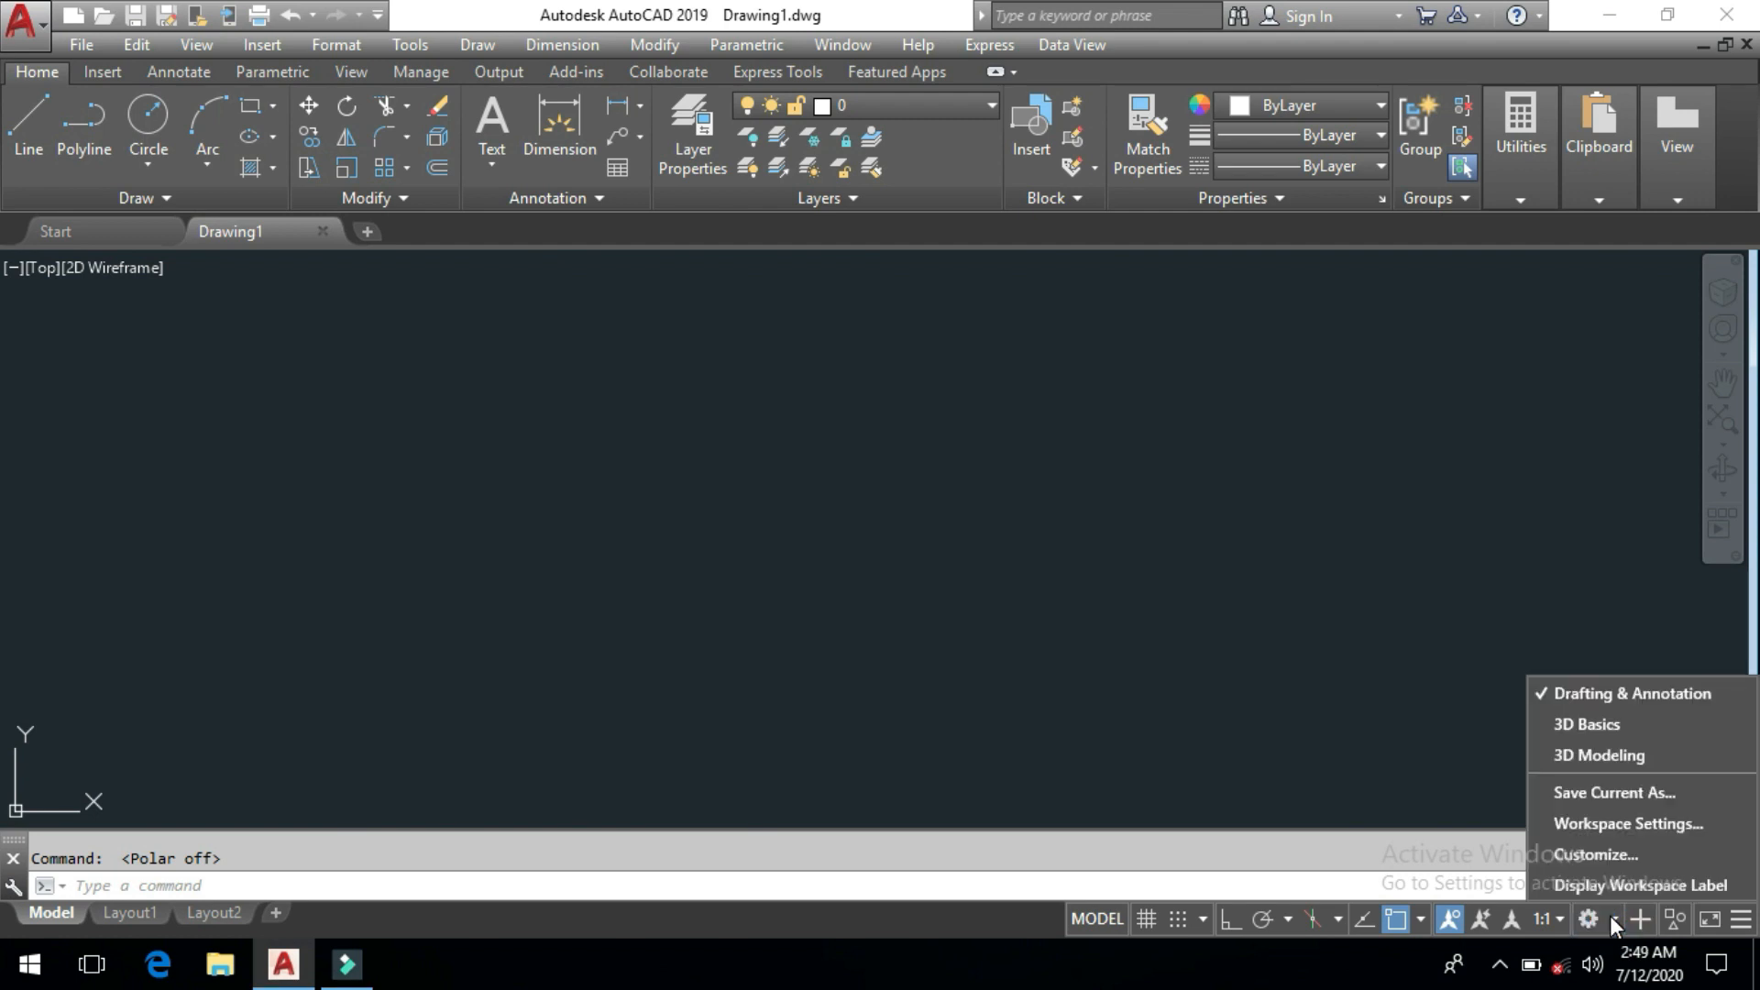
{"action": "left_click", "coordinate": [1590, 755]}
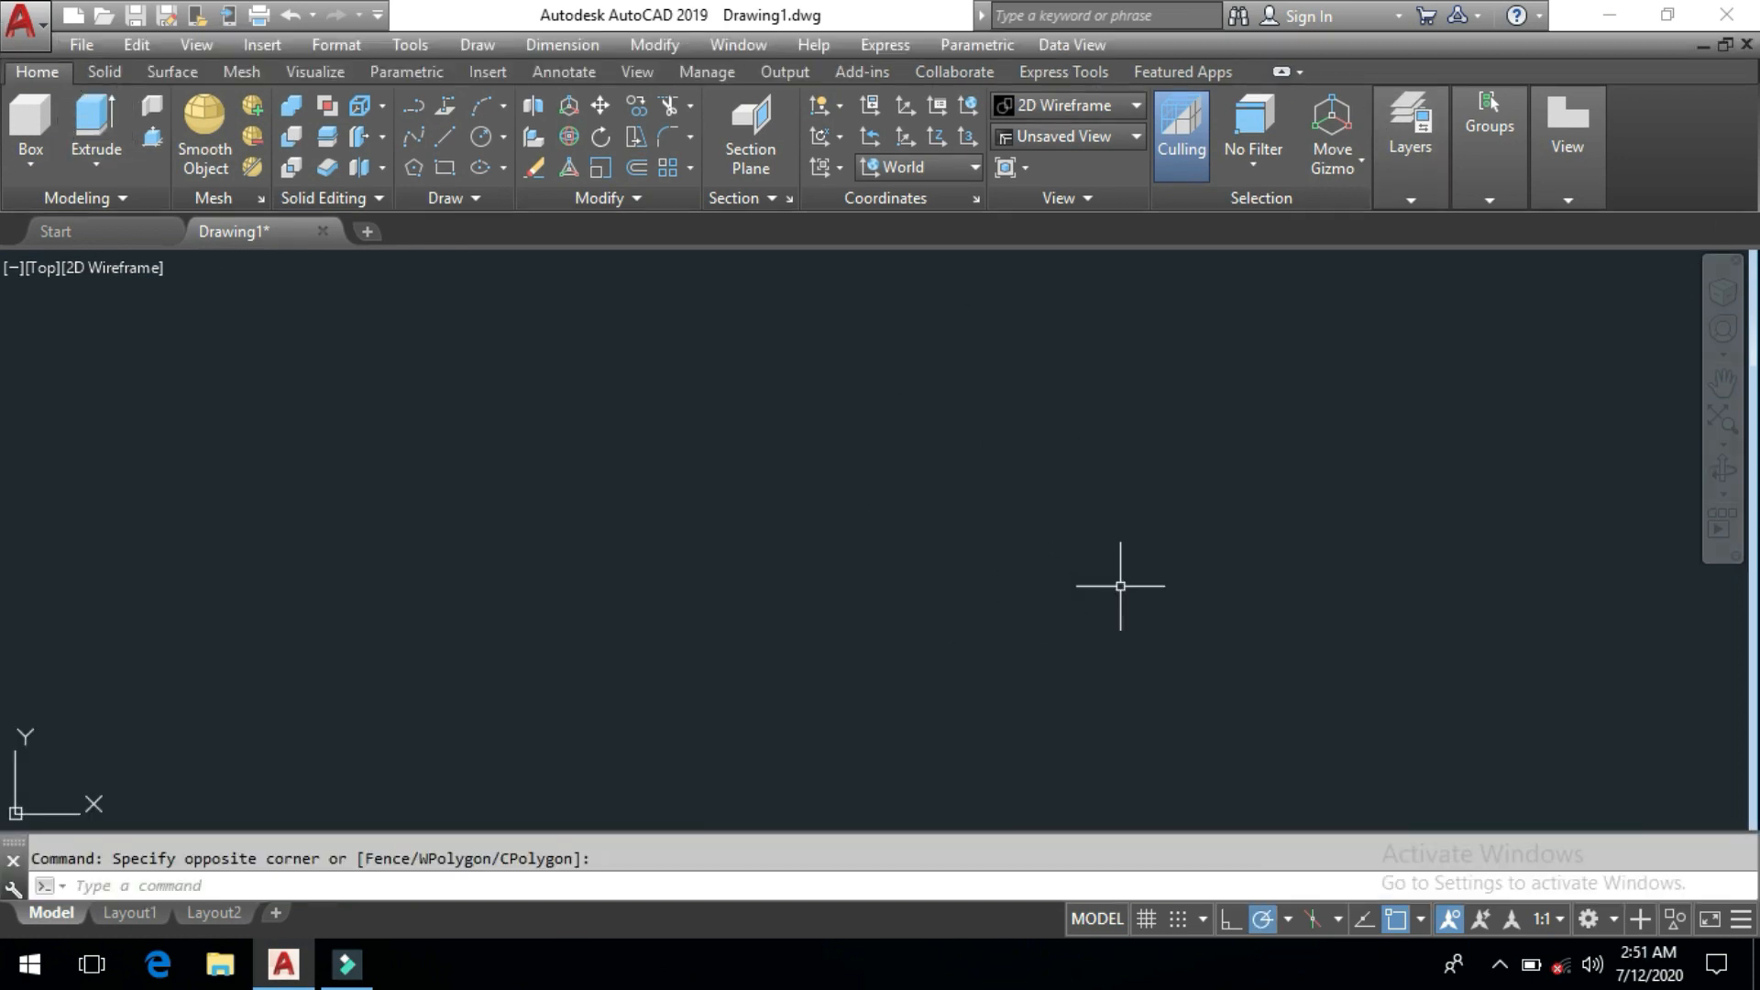
{"action": "key", "text": "F10"}
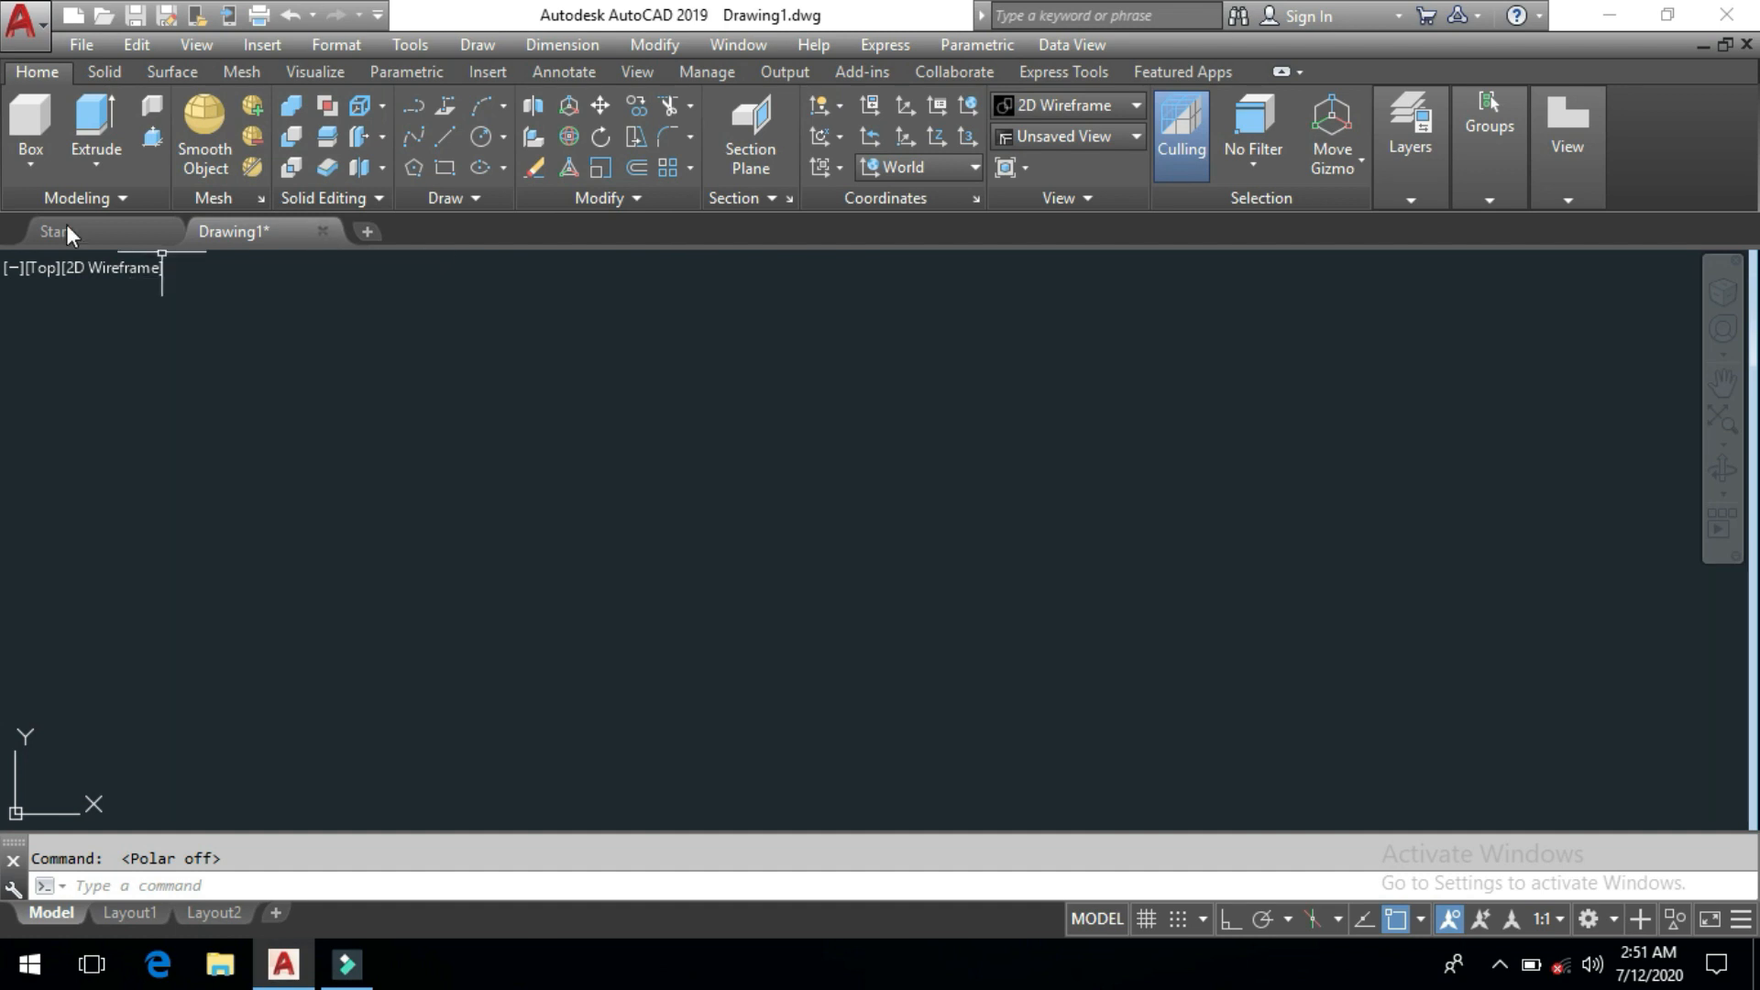
Look through the 3D Modeling workspace's modeling tools, solid primitives from Box to Torus, and solid editing tools
{"action": "left_click", "coordinate": [132, 195]}
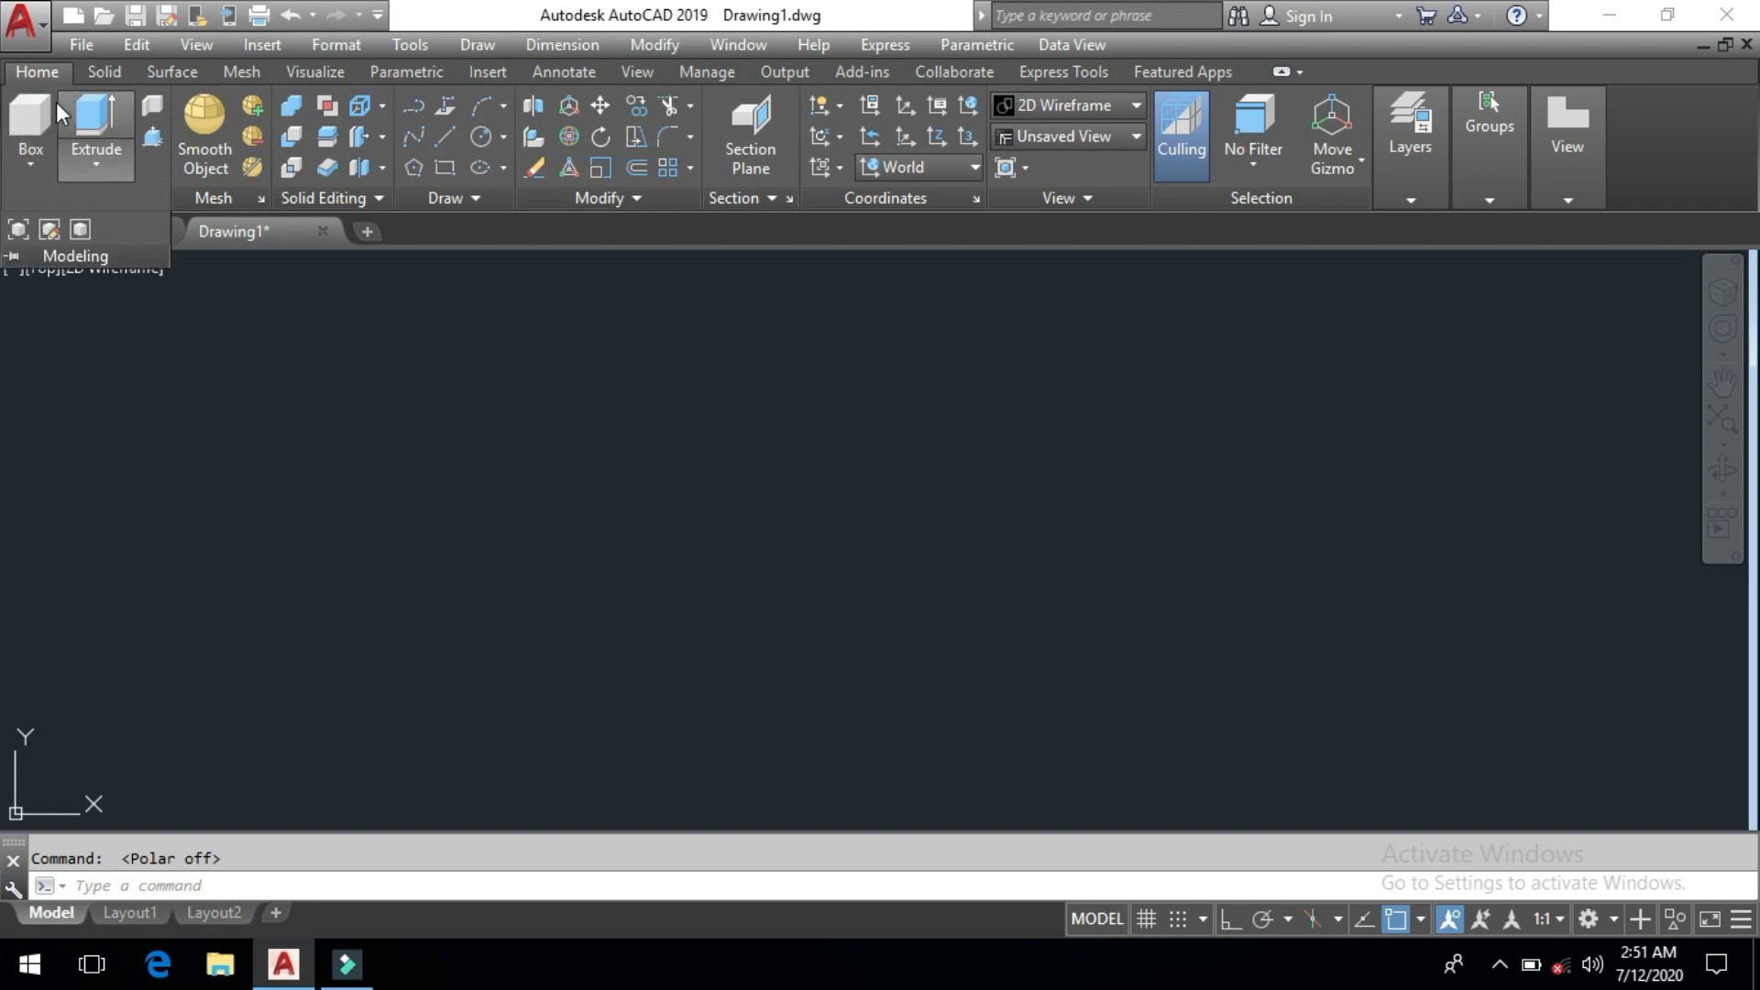
{"action": "left_click", "coordinate": [492, 203]}
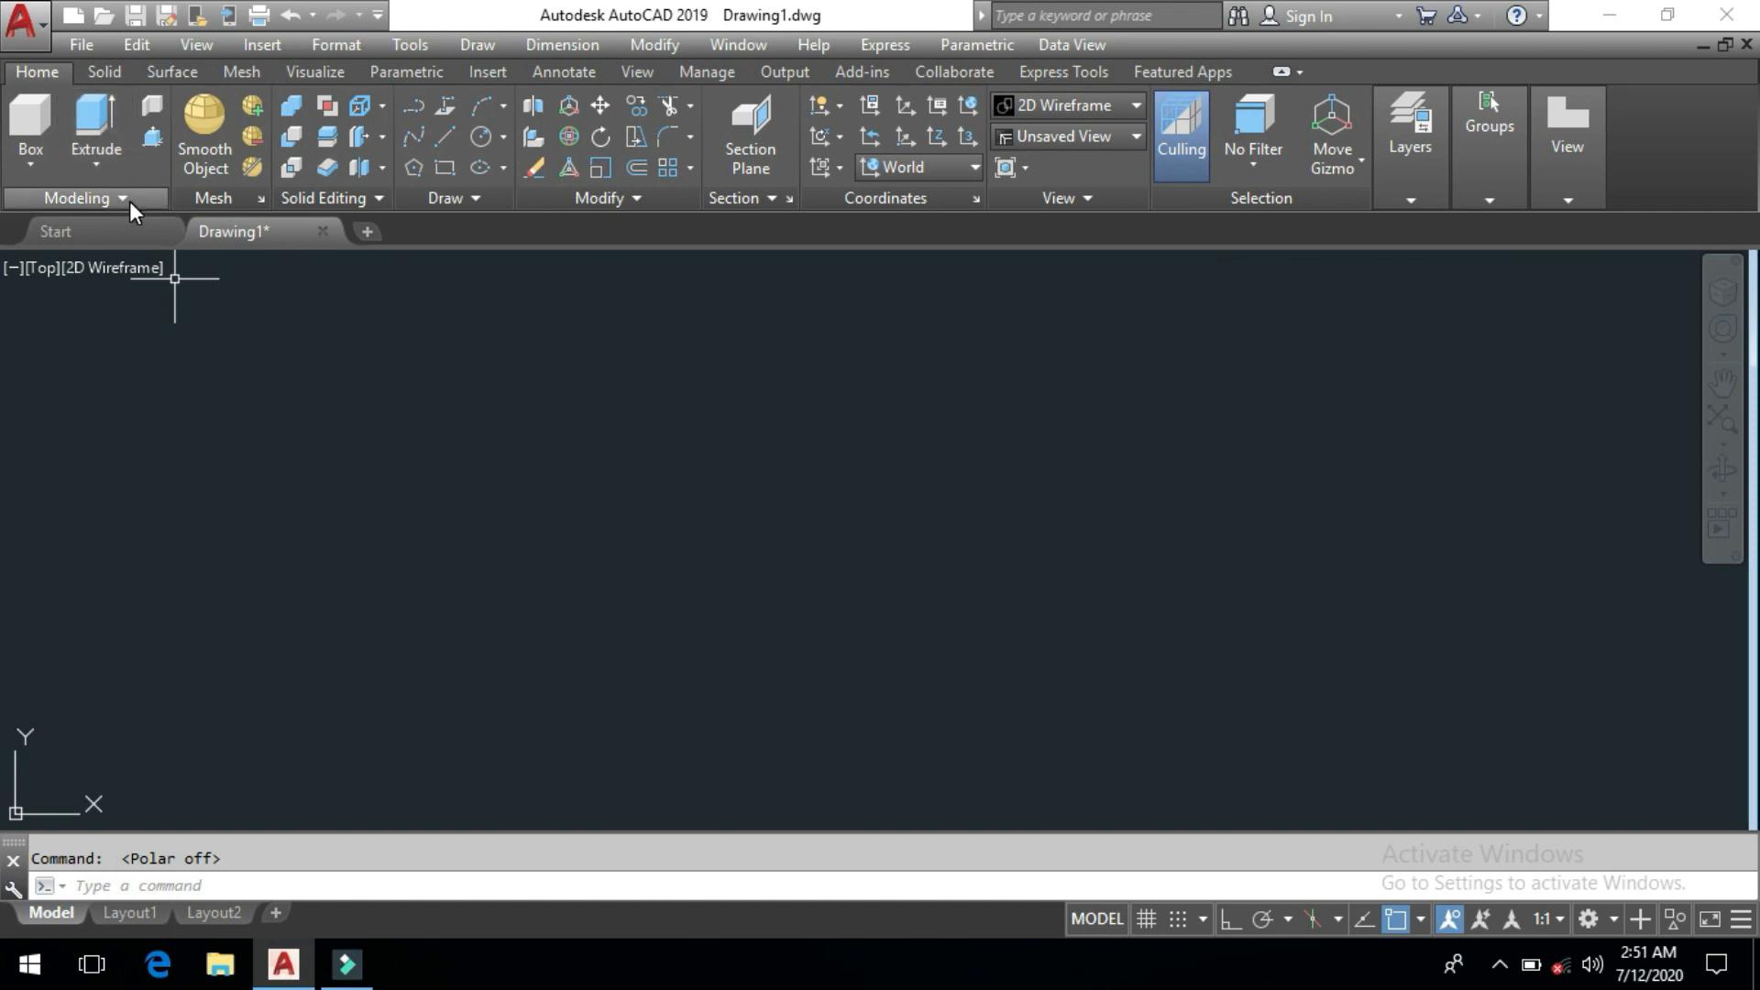
{"action": "left_click", "coordinate": [40, 161]}
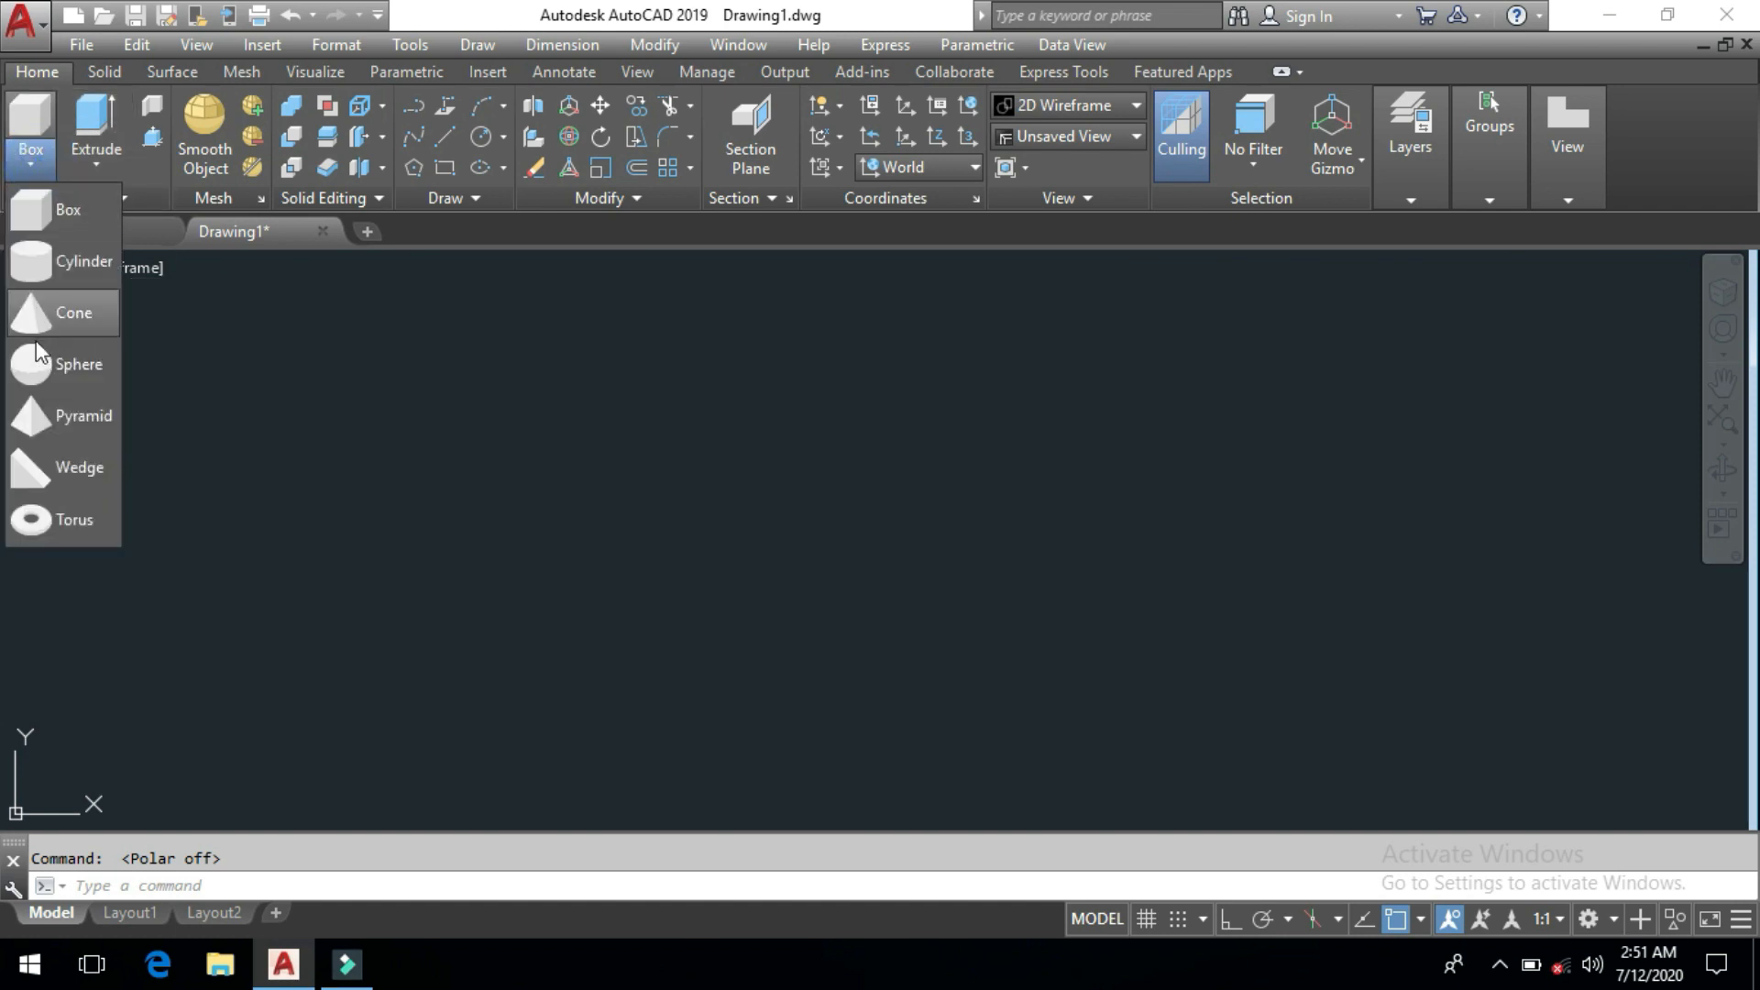
{"action": "left_click", "coordinate": [107, 172]}
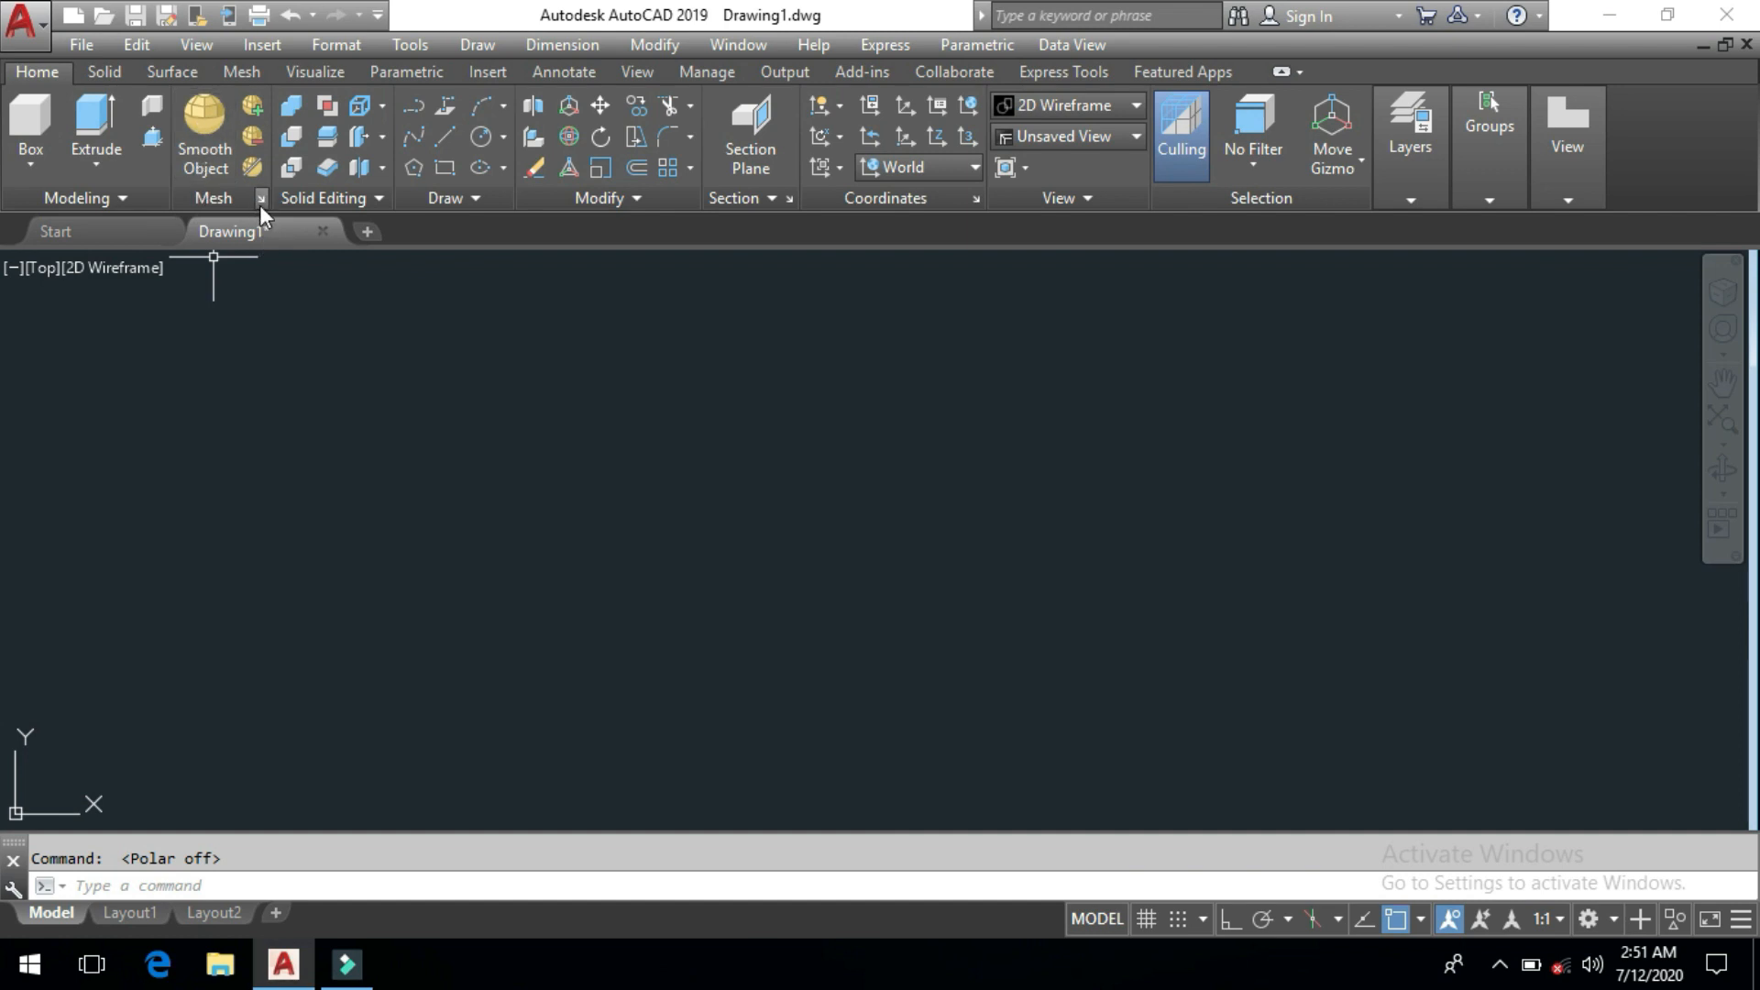
{"action": "left_click", "coordinate": [379, 199]}
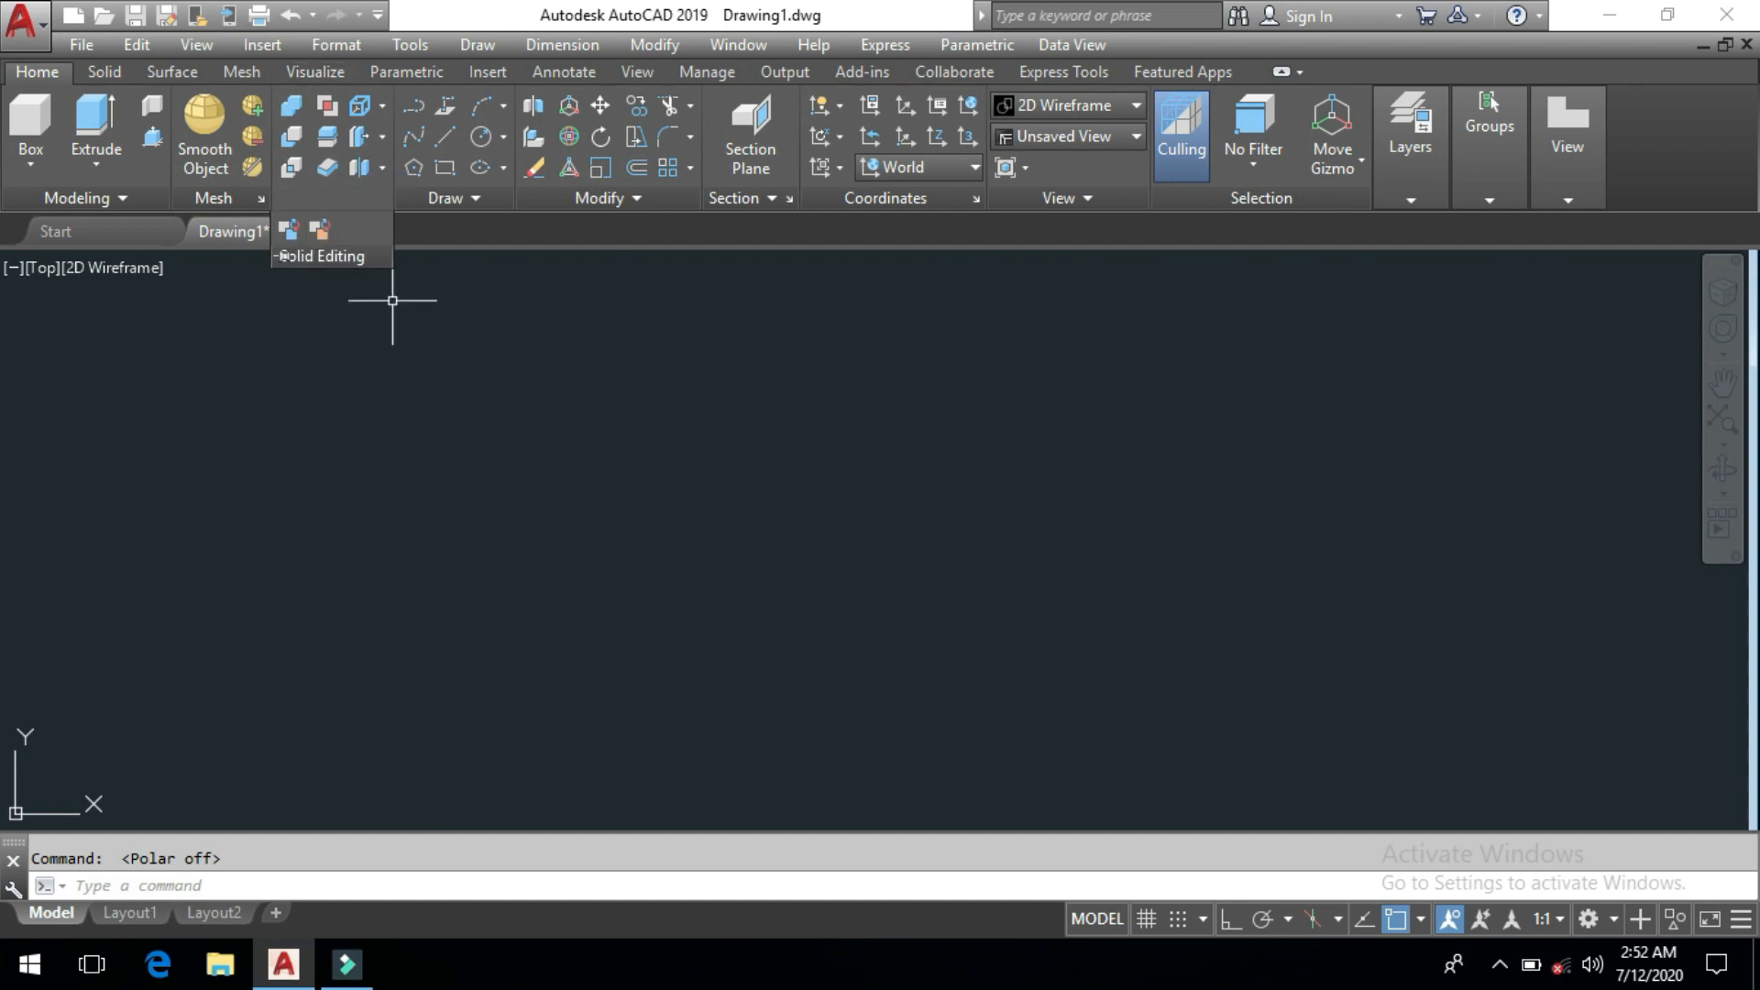
{"action": "left_click", "coordinate": [633, 250]}
{"action": "left_click", "coordinate": [493, 377]}
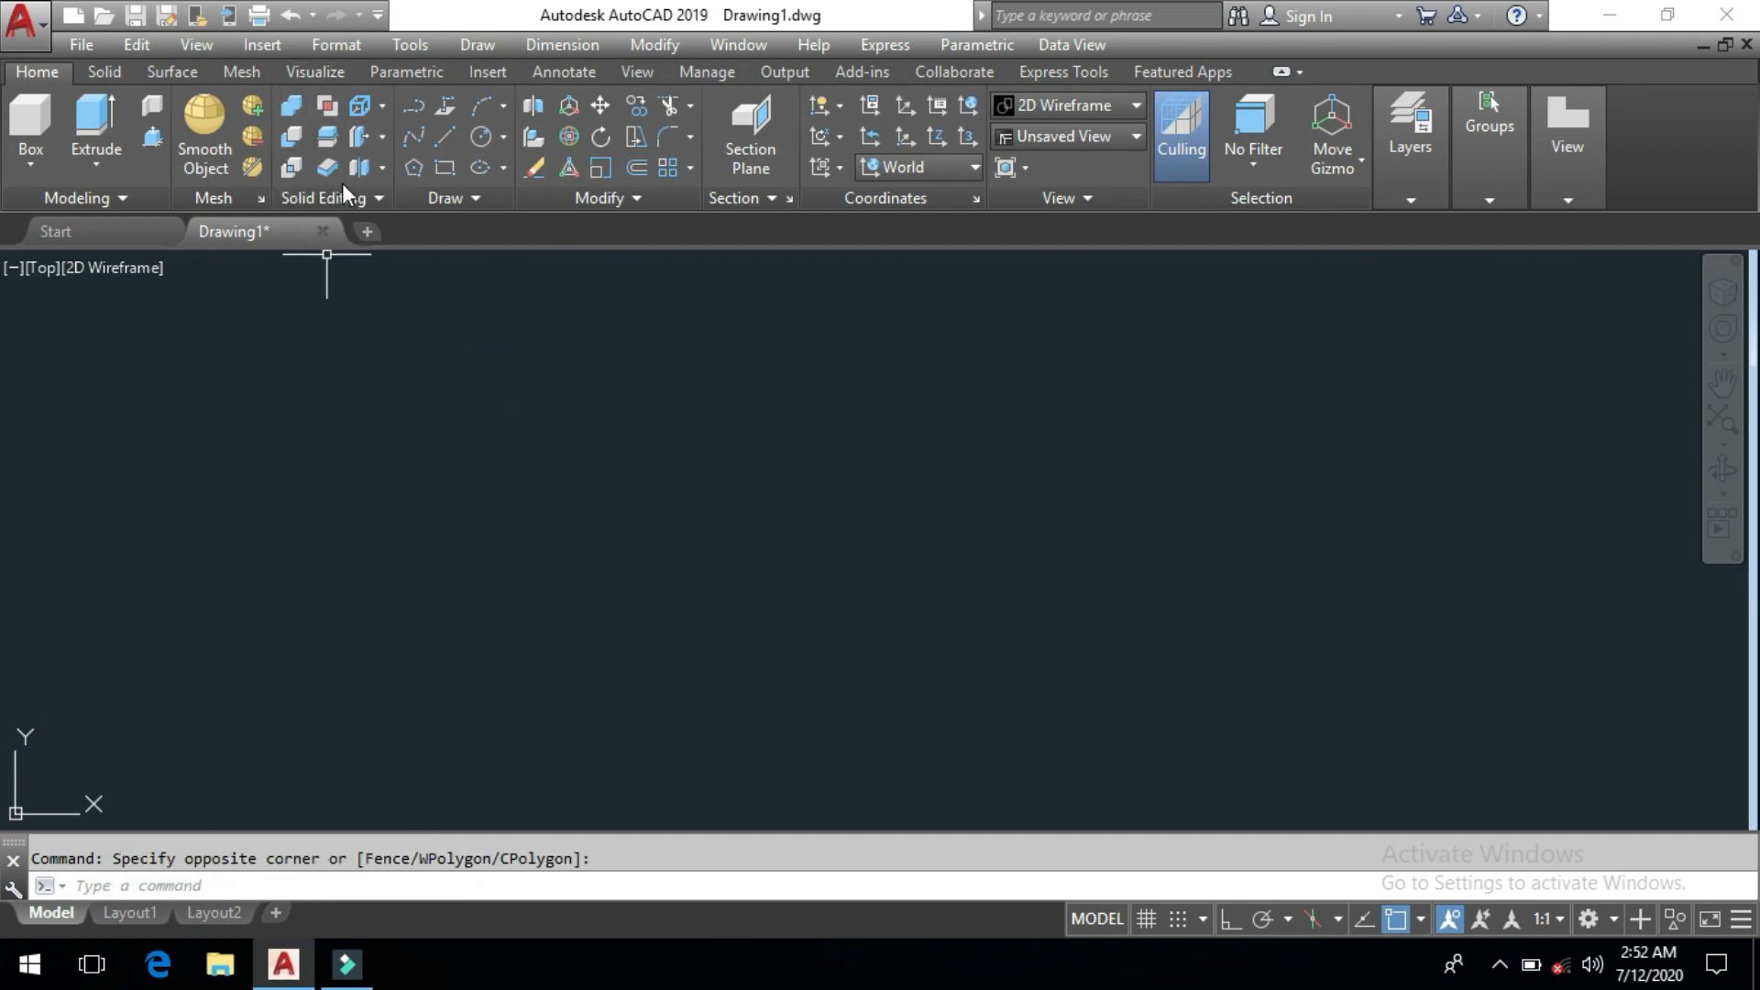
Examine the Solid, Surface, Mesh and Visualize tool sets, and return to the Home tools
{"action": "left_click", "coordinate": [118, 69]}
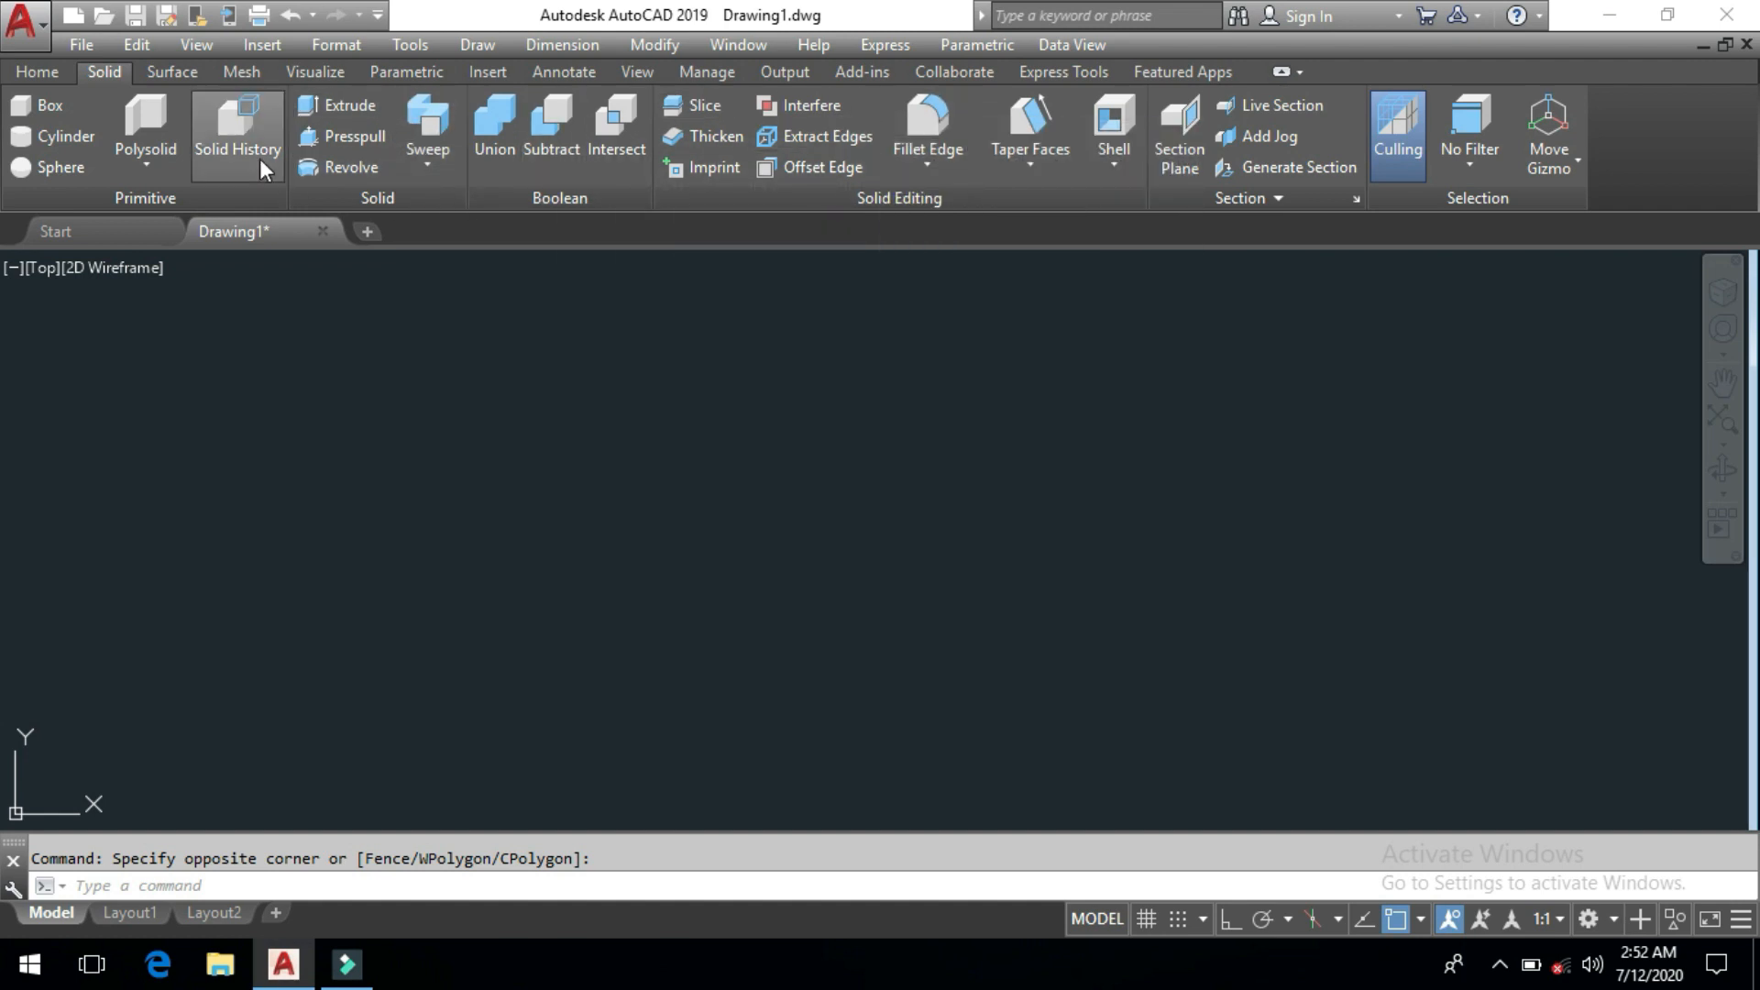
{"action": "left_click", "coordinate": [173, 73]}
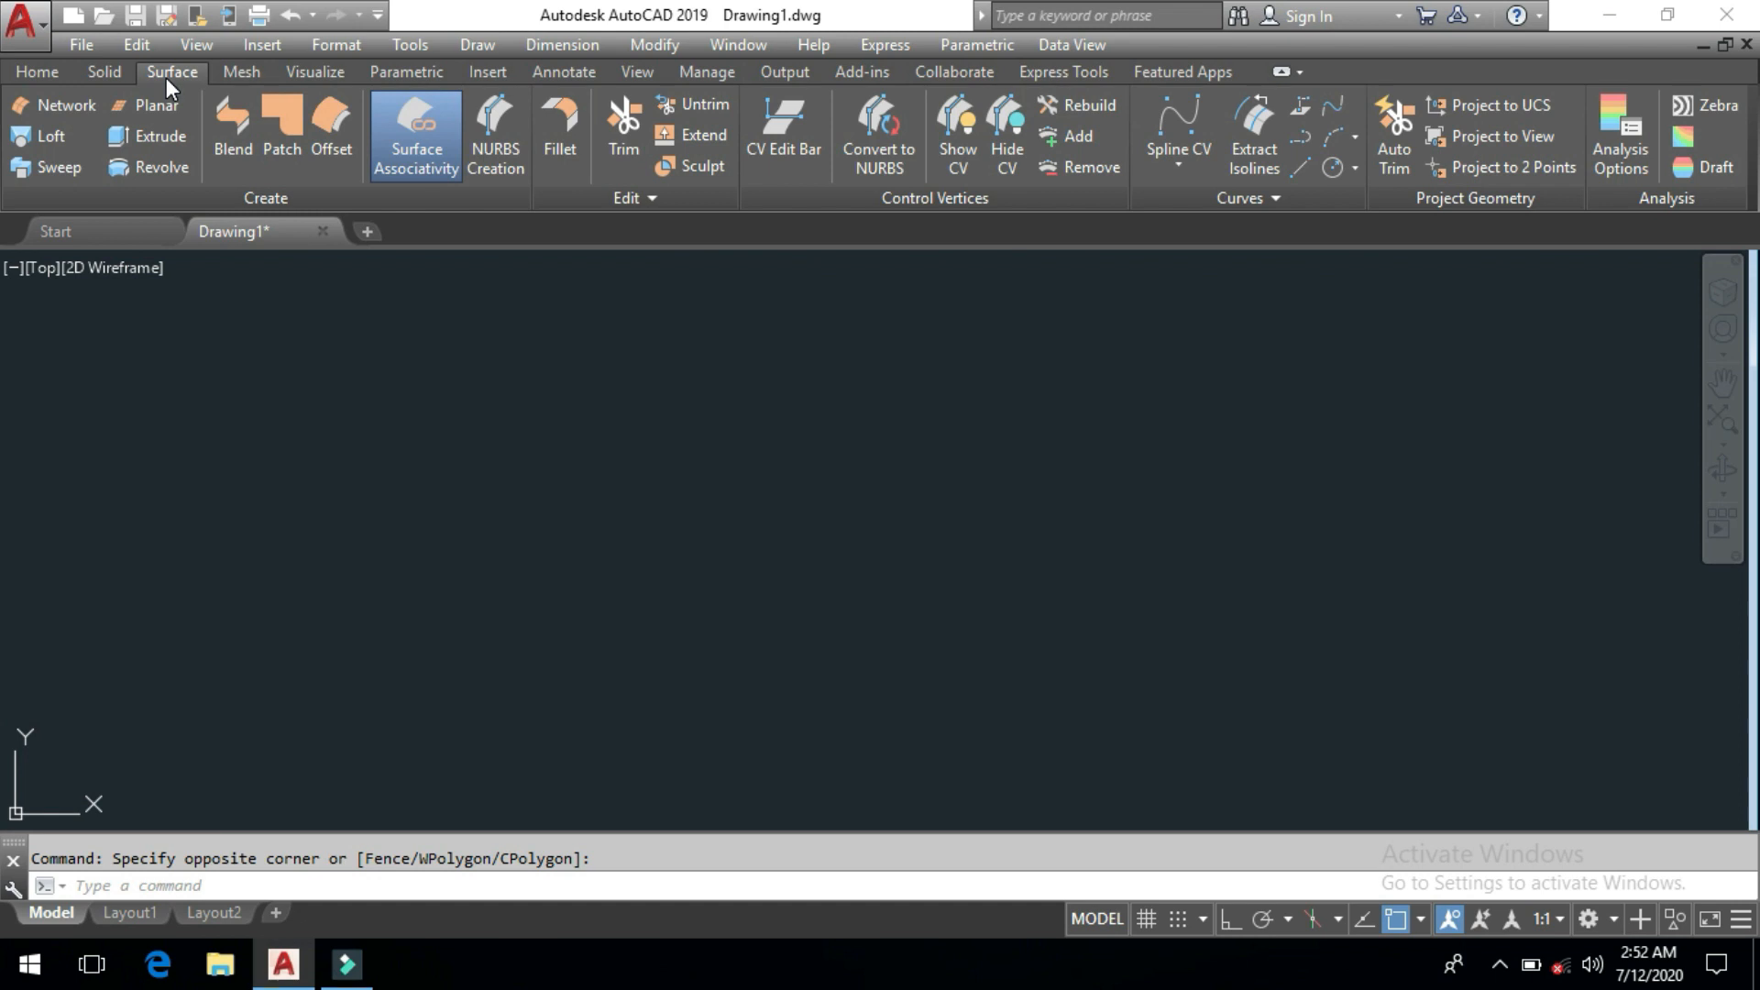
{"action": "left_click", "coordinate": [240, 73]}
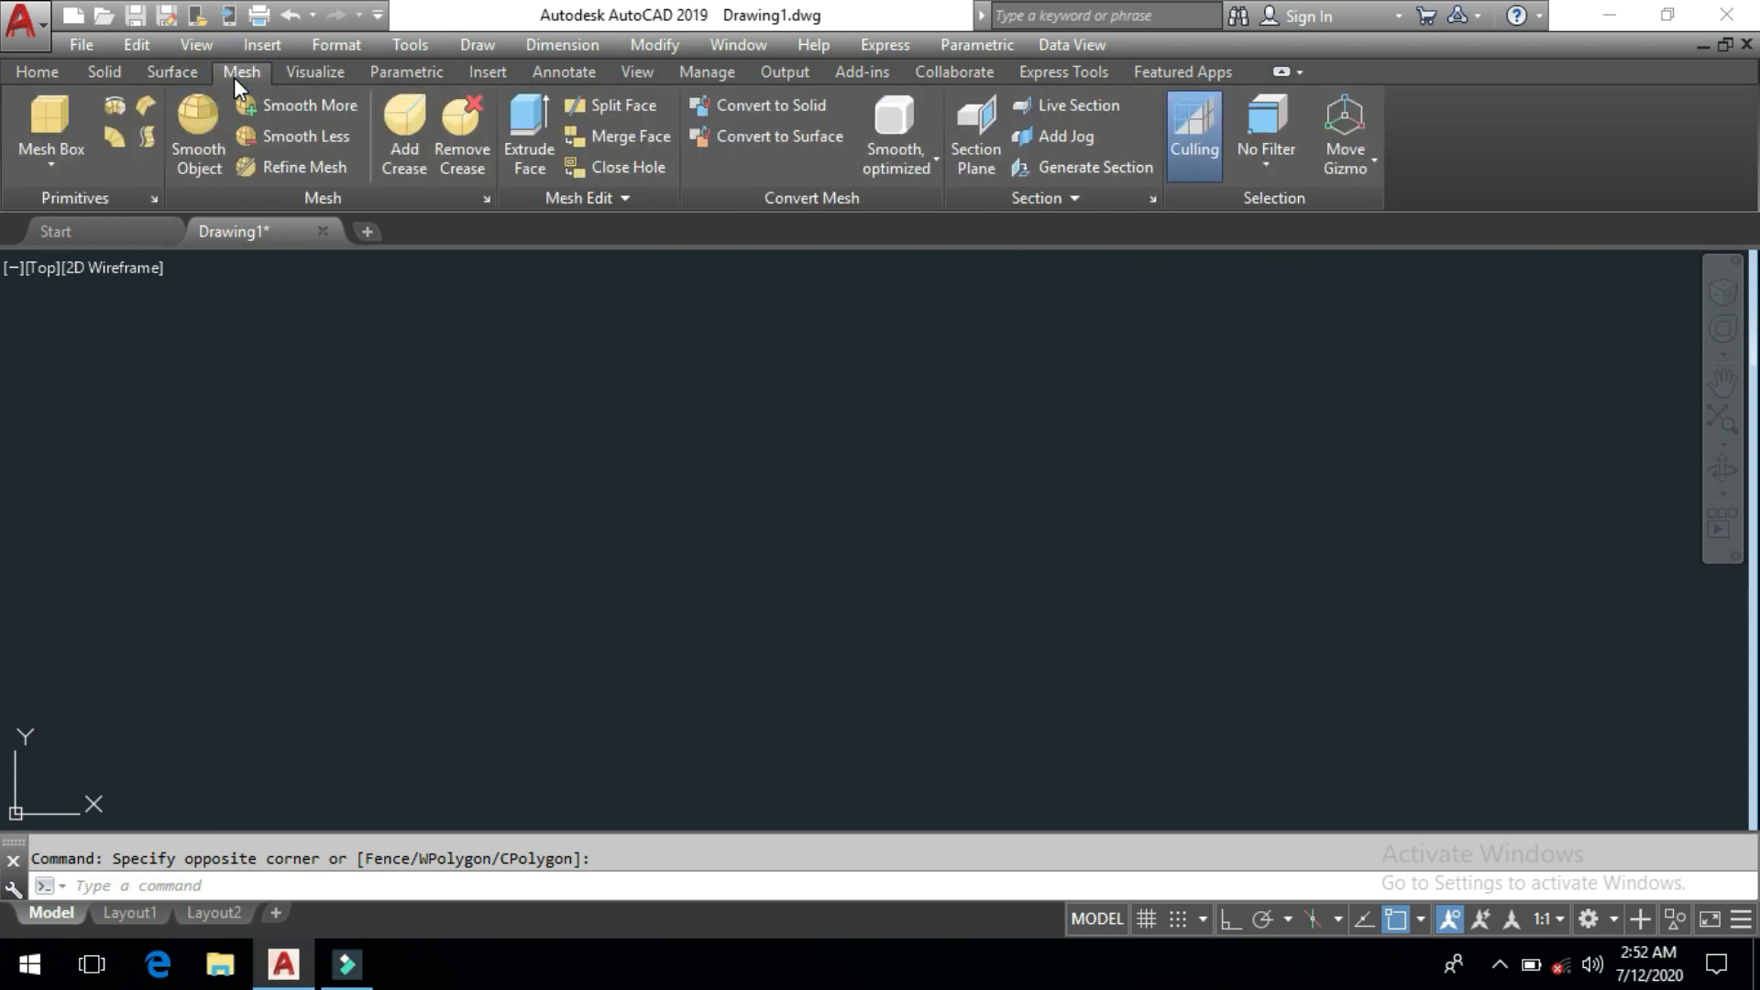
{"action": "left_click", "coordinate": [300, 75]}
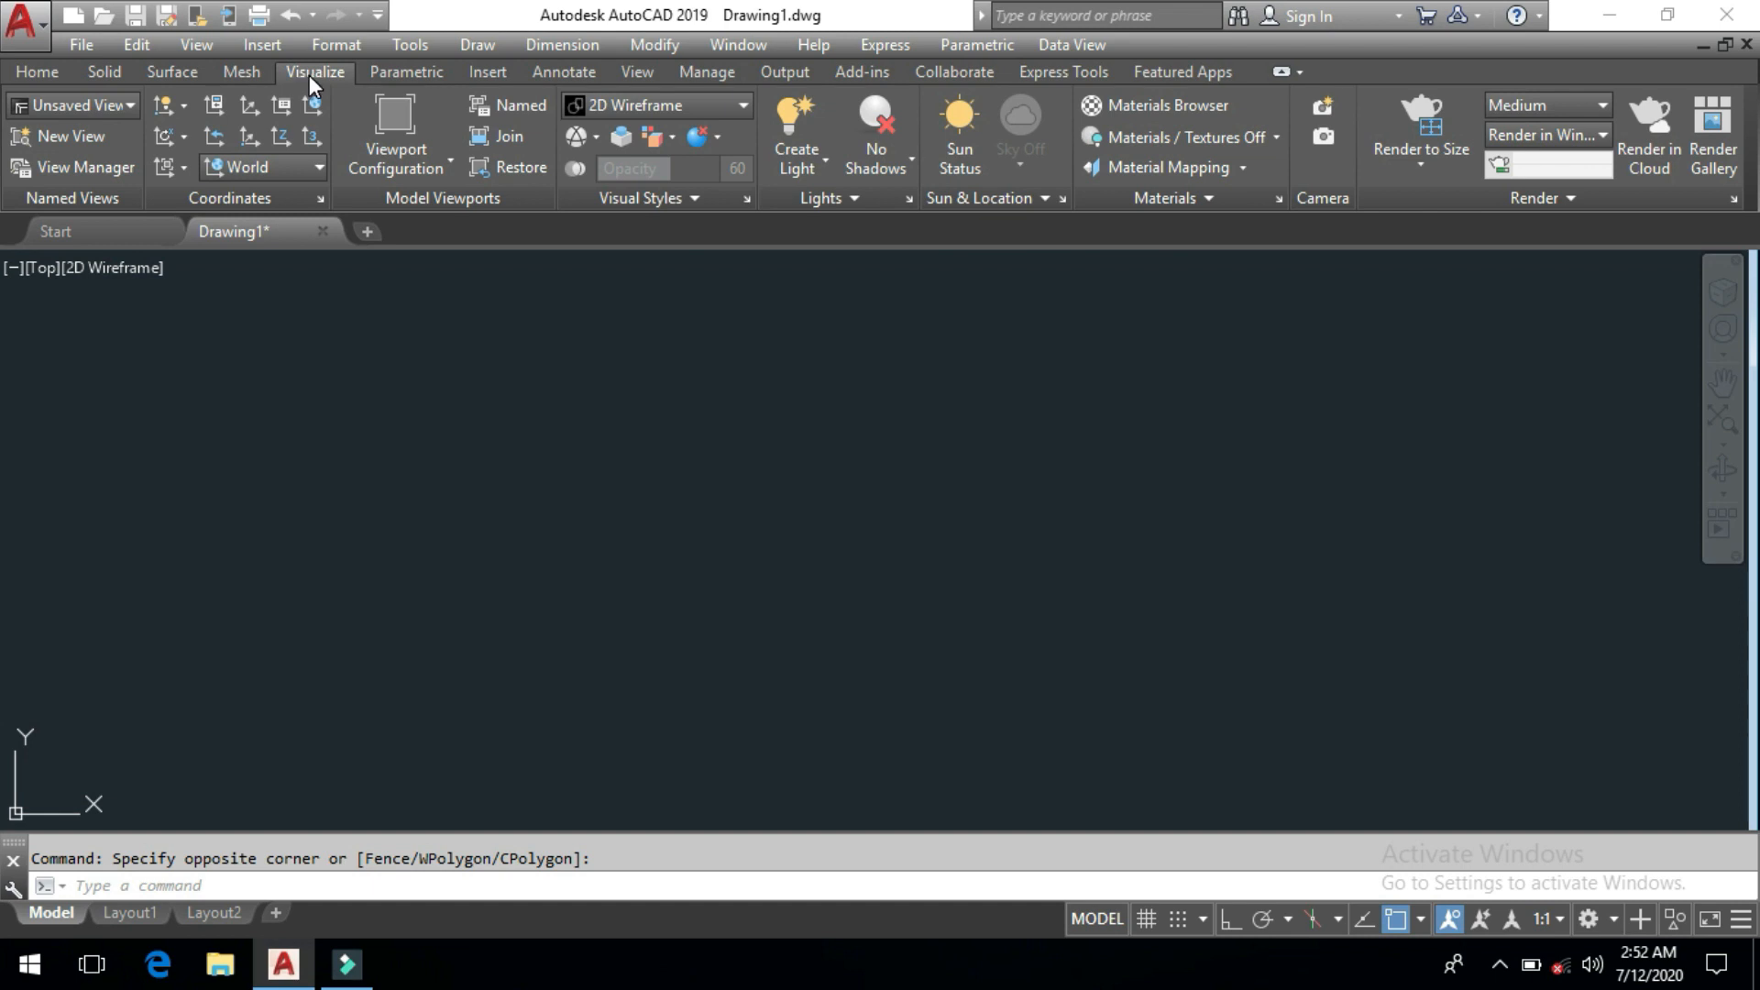
{"action": "left_click", "coordinate": [36, 79]}
{"action": "left_click", "coordinate": [105, 74]}
{"action": "left_click", "coordinate": [173, 74]}
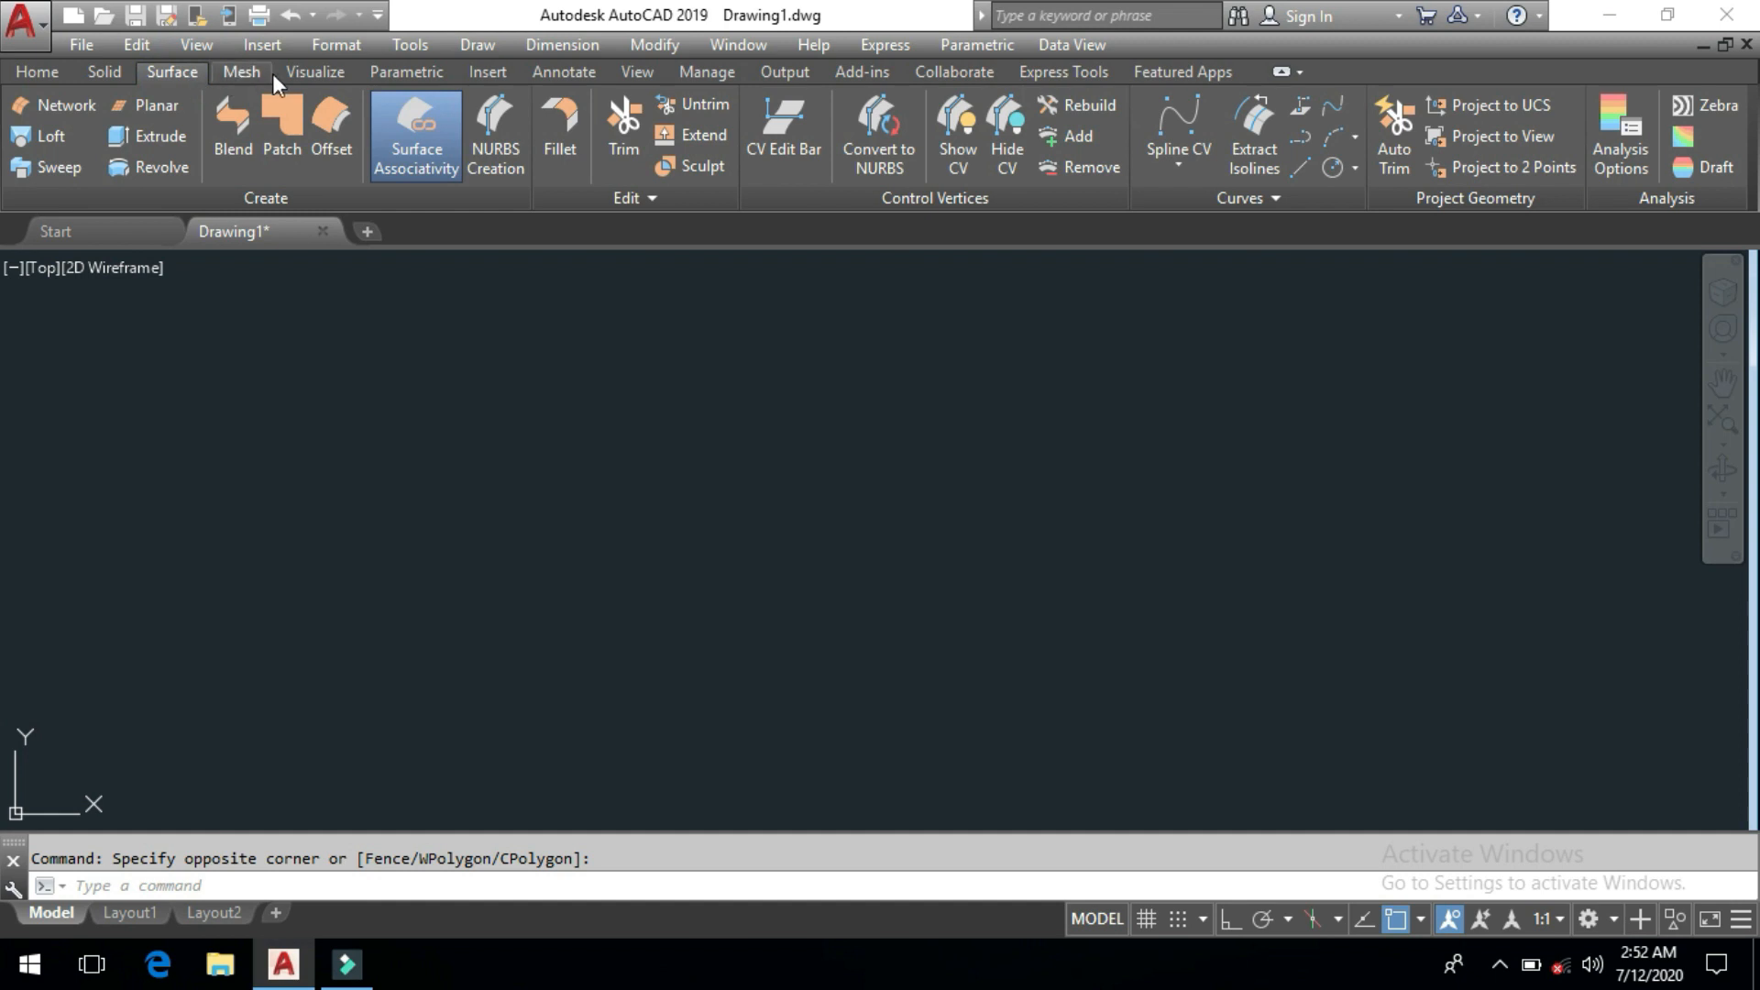
{"action": "left_click", "coordinate": [306, 73]}
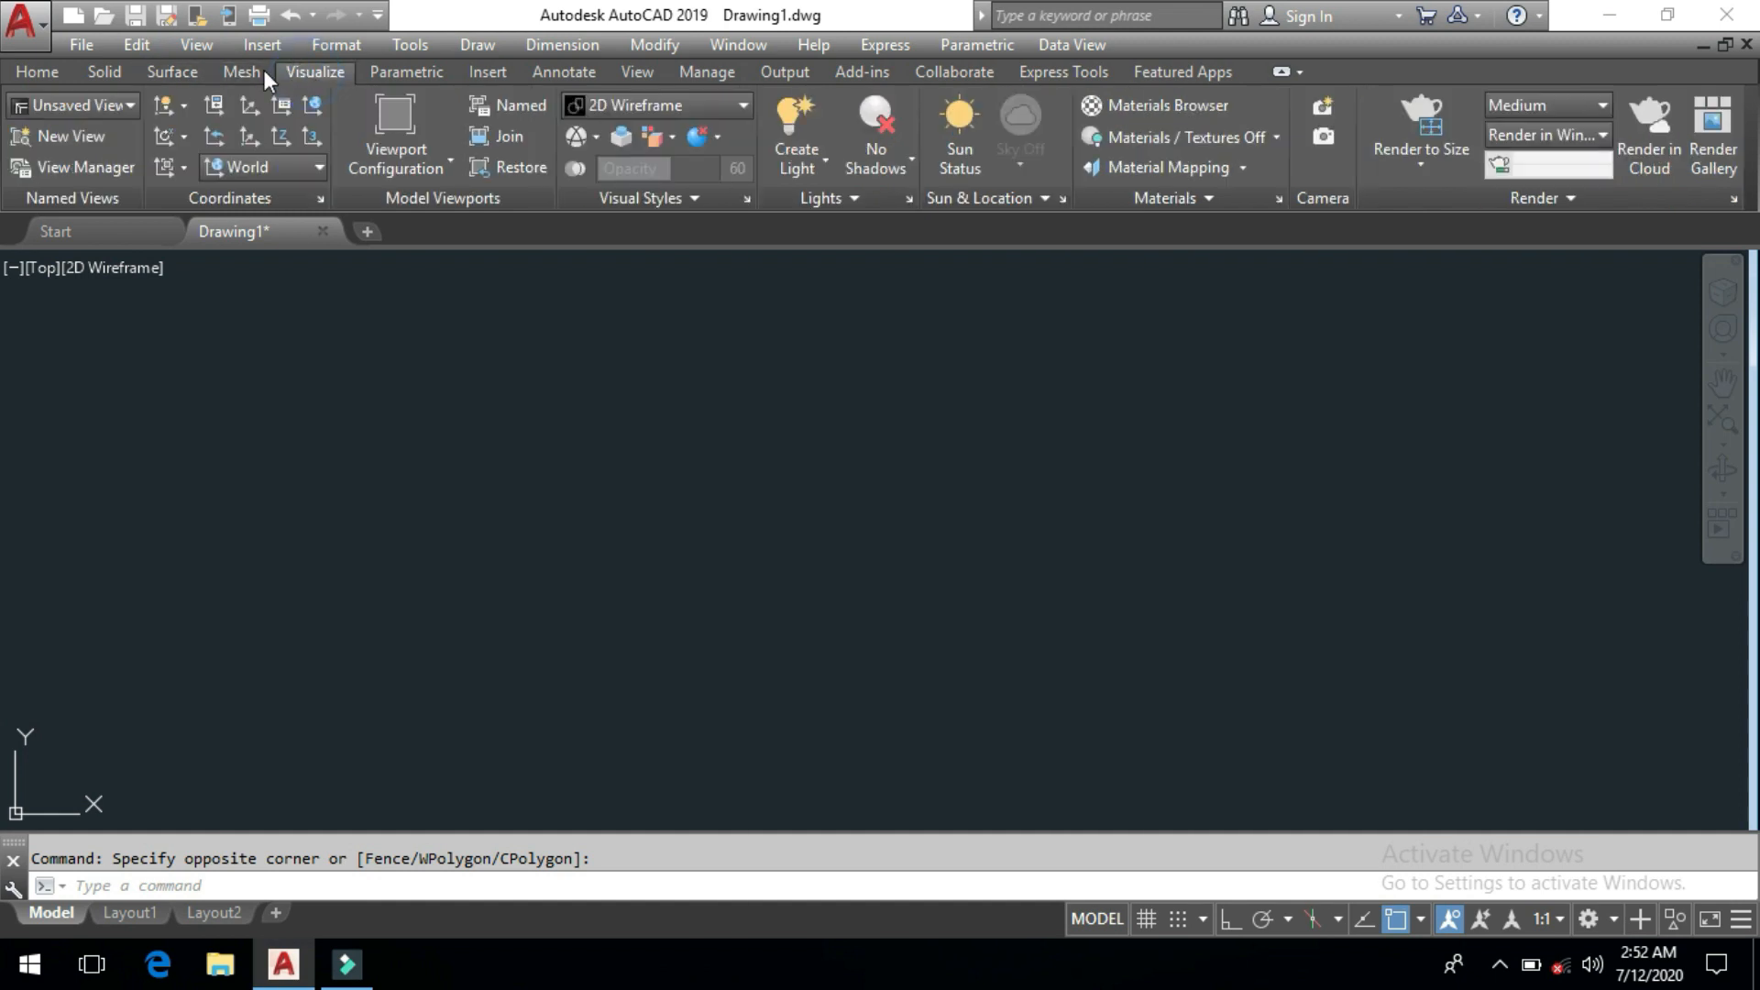
{"action": "left_click", "coordinate": [59, 70]}
{"action": "mouse_move", "coordinate": [1371, 197]}
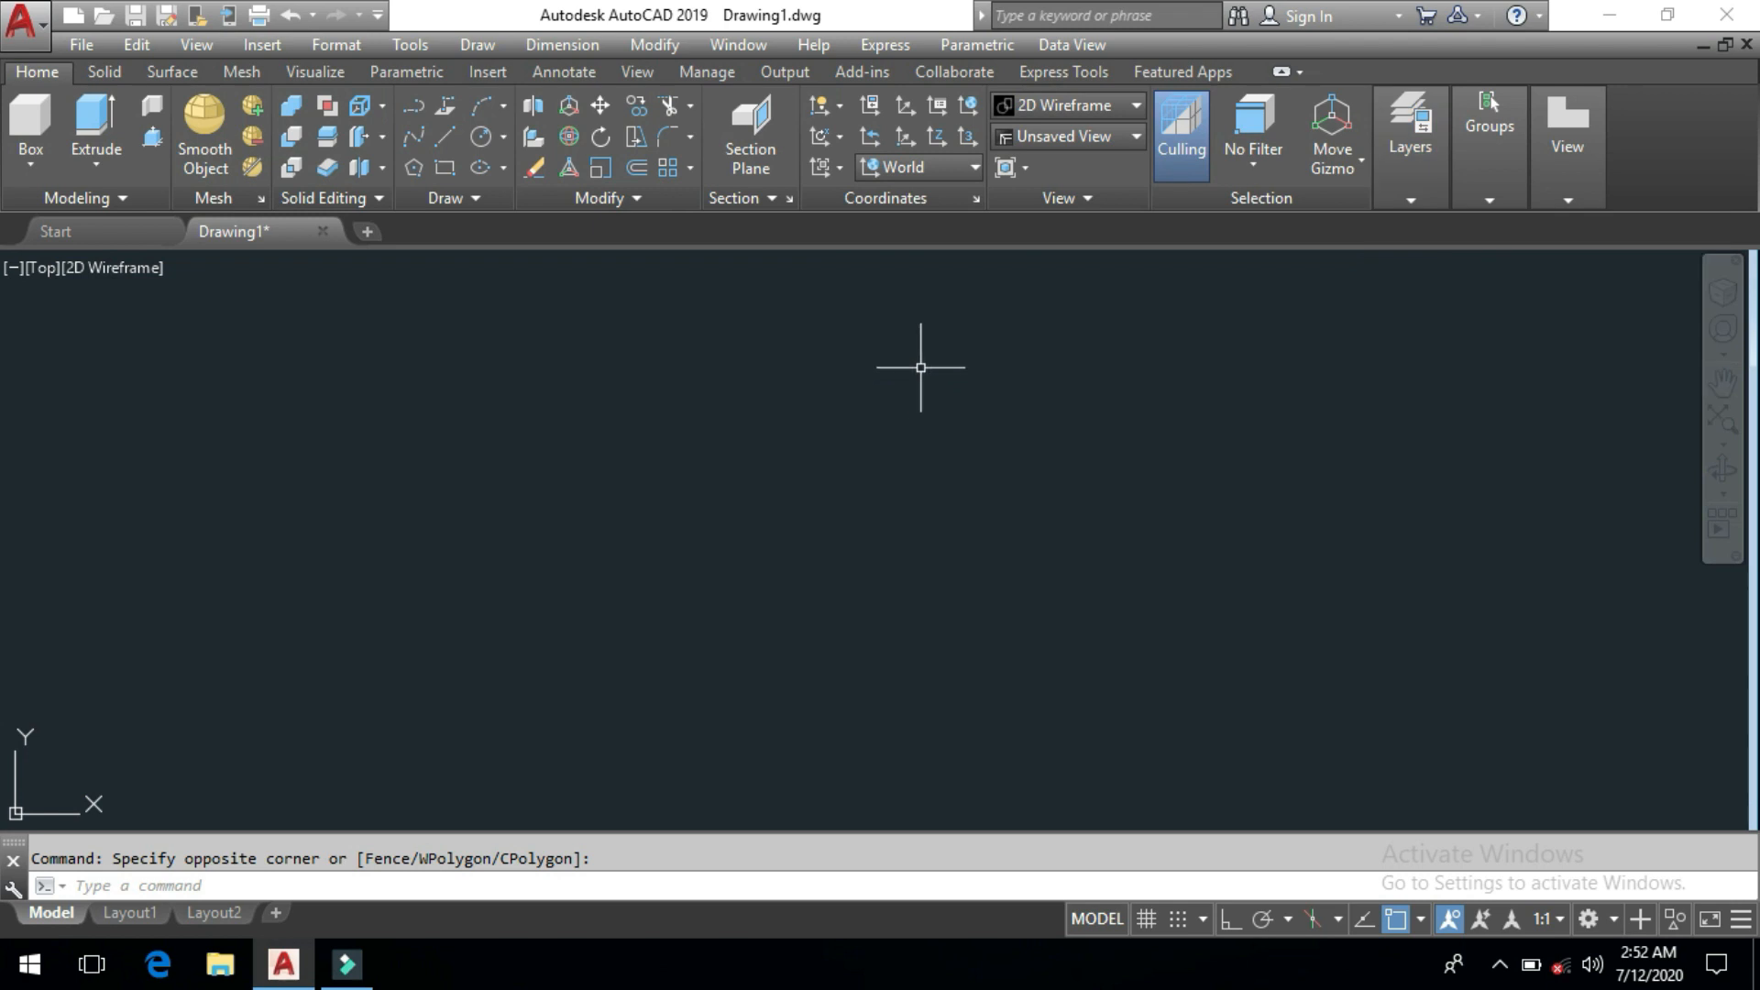
Turn off polar tracking and display the ViewCube in the drawing area
{"action": "key", "text": "F10"}
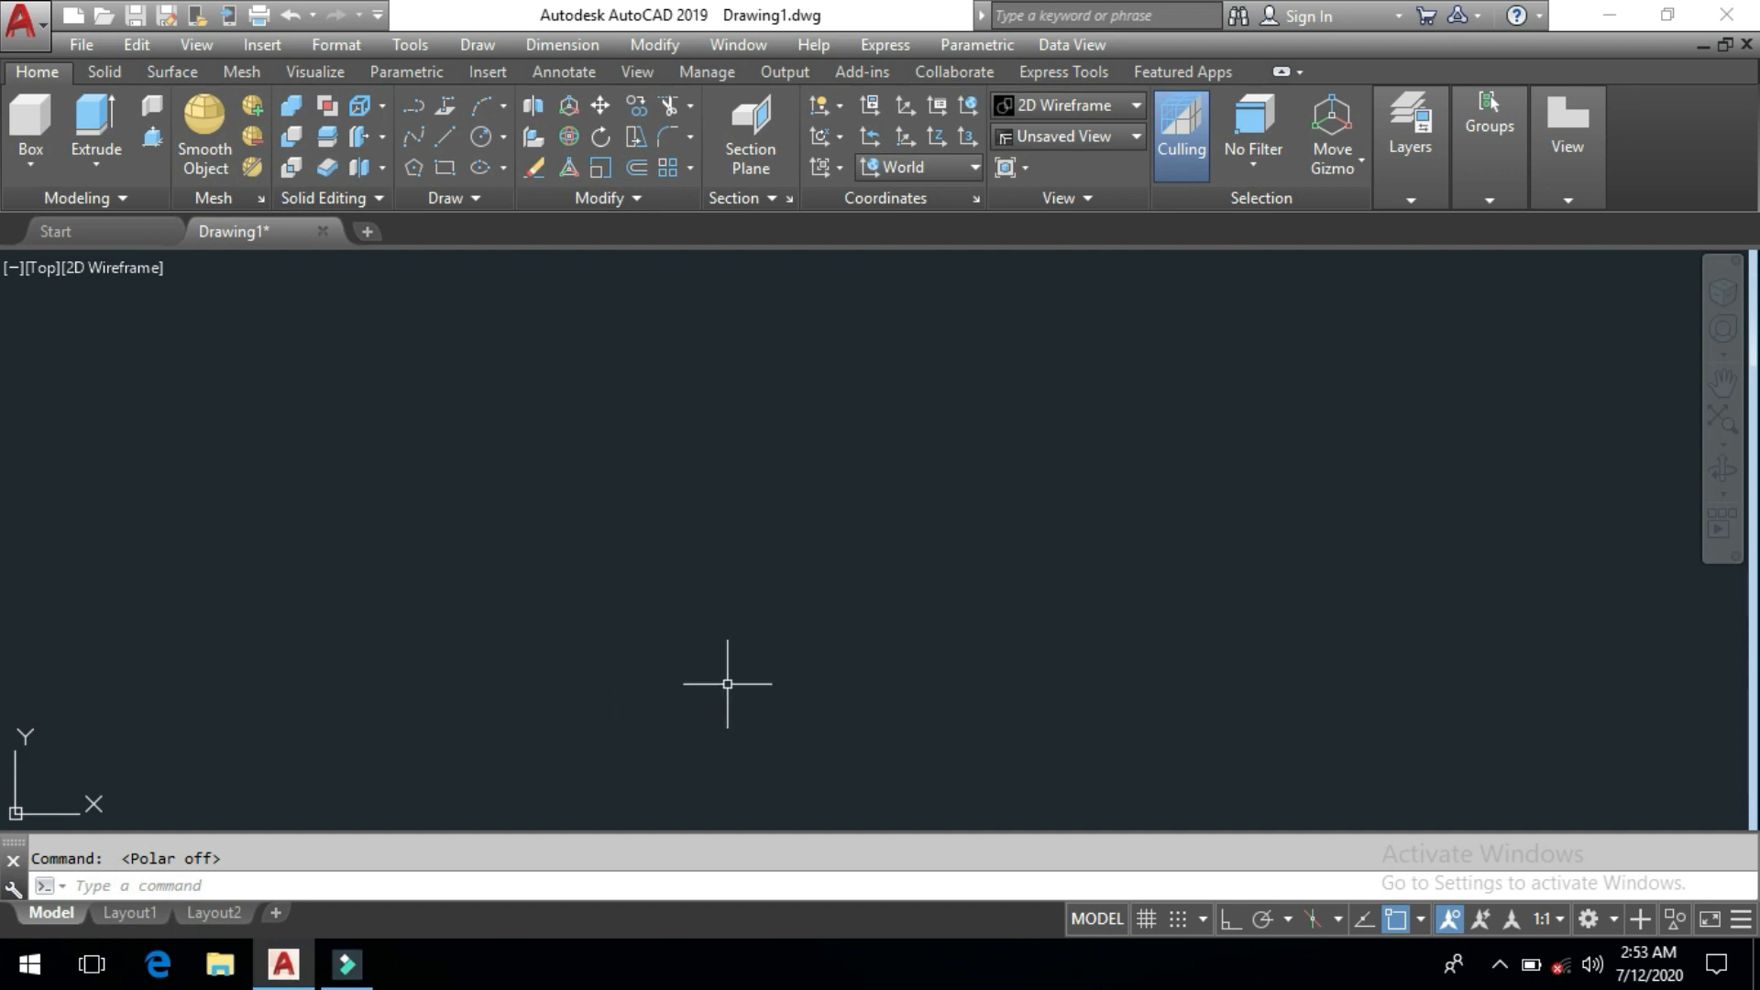
{"action": "left_click", "coordinate": [101, 744]}
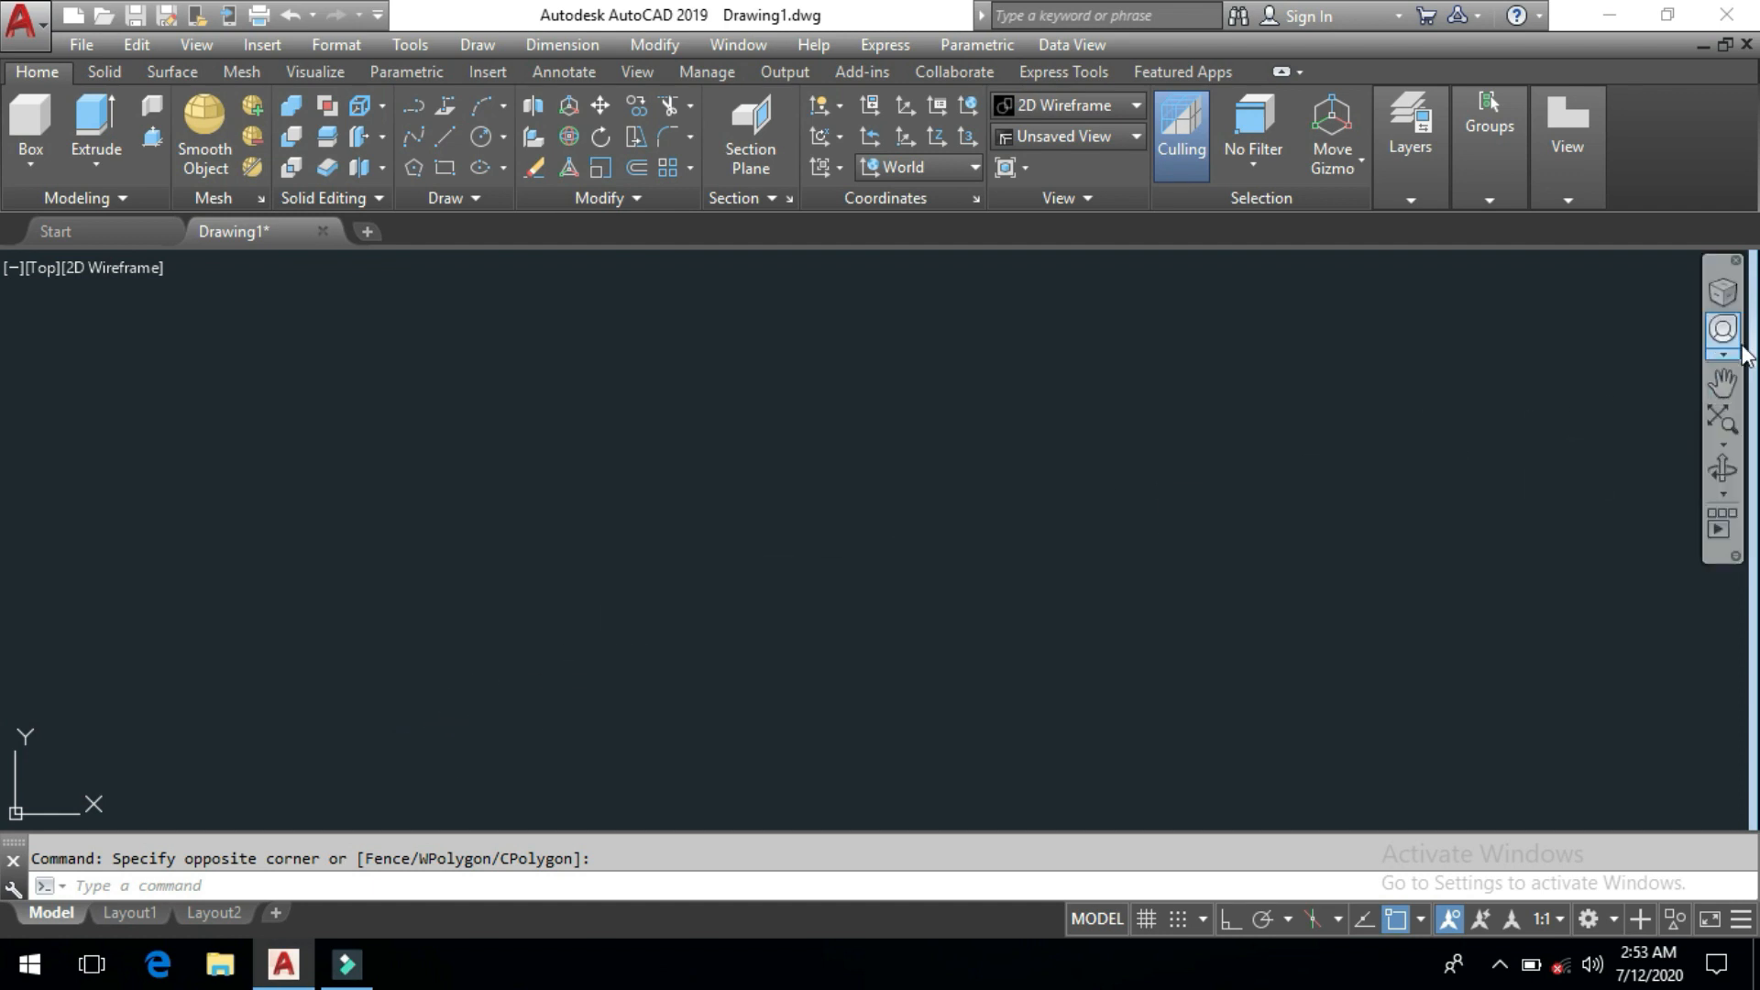
{"action": "left_click", "coordinate": [1723, 292]}
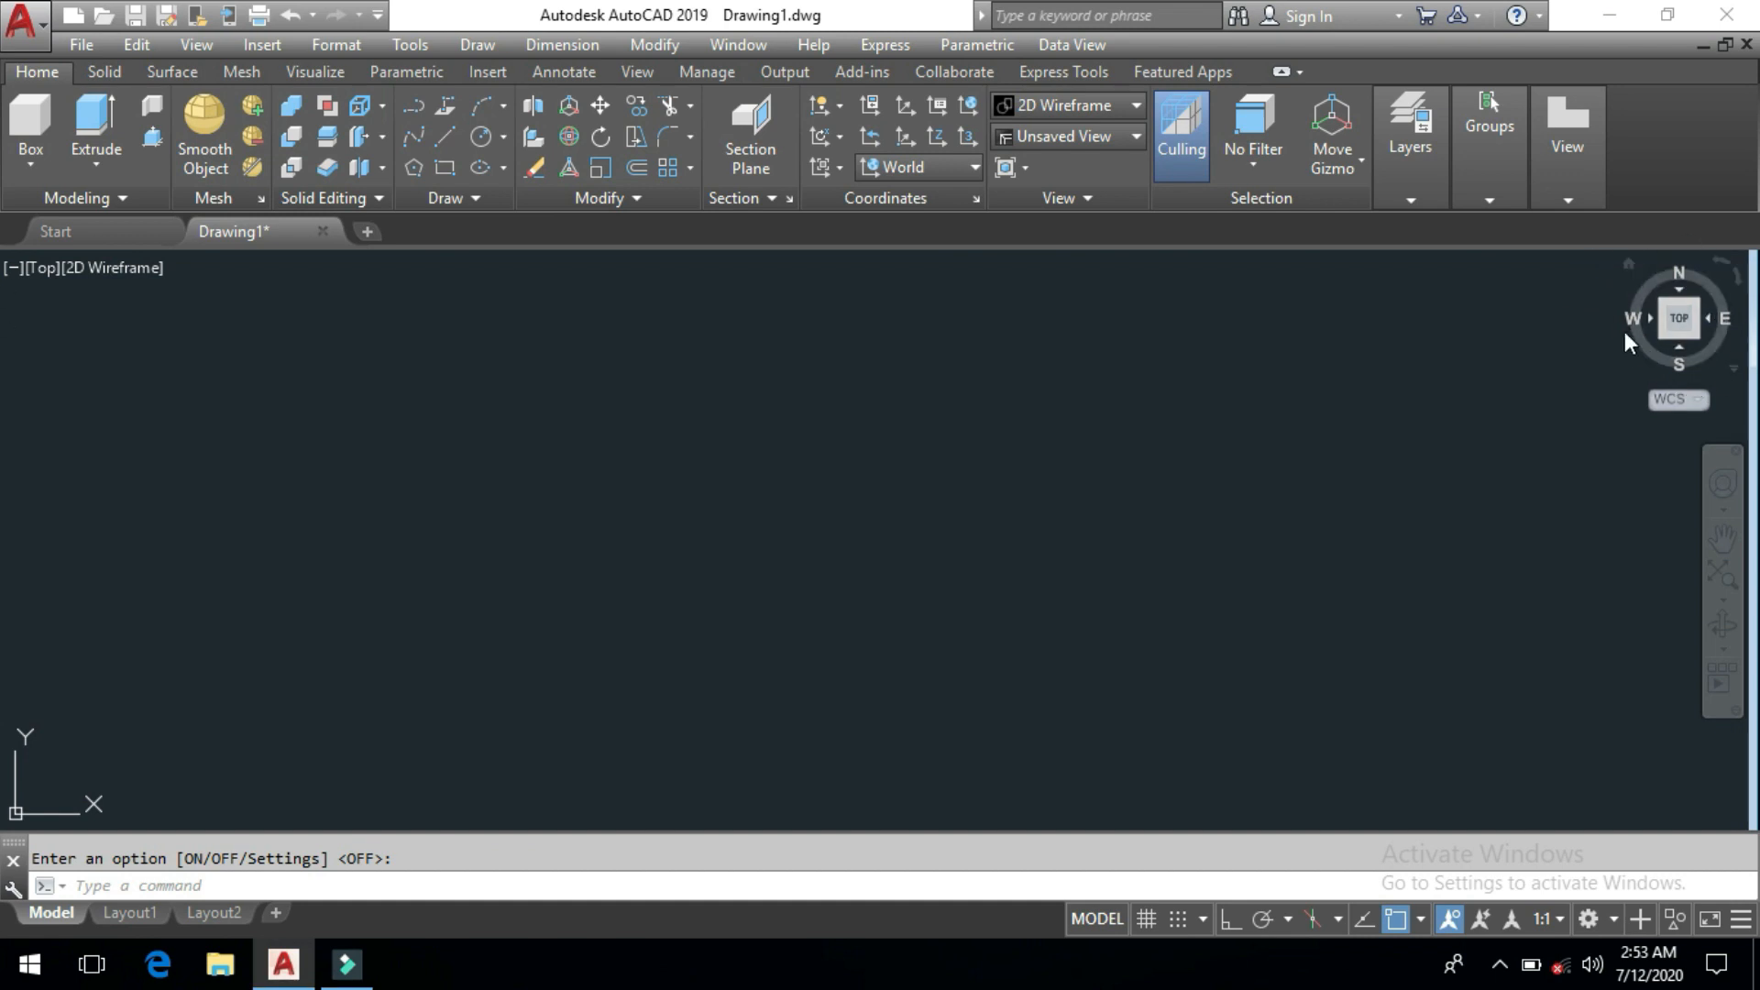
Use the ViewCube to look at the home, top, front, right, back and left views, ending in the home isometric view
{"action": "left_click", "coordinate": [1627, 266]}
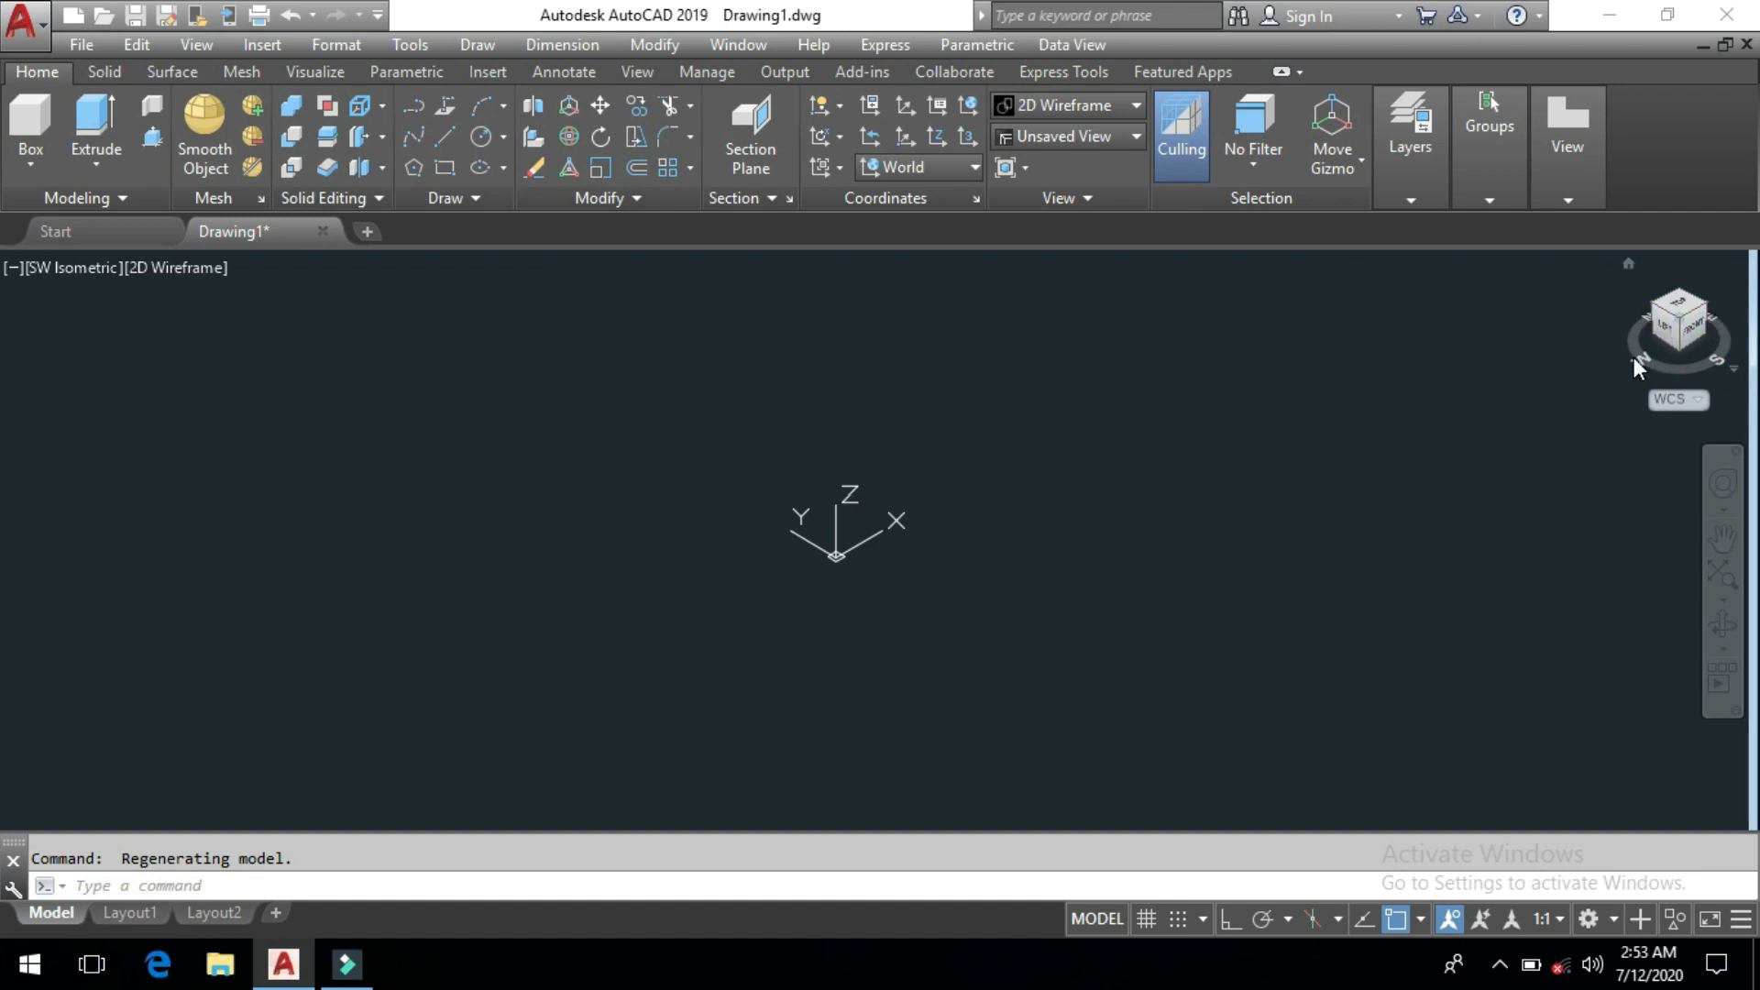
{"action": "left_click", "coordinate": [1683, 312]}
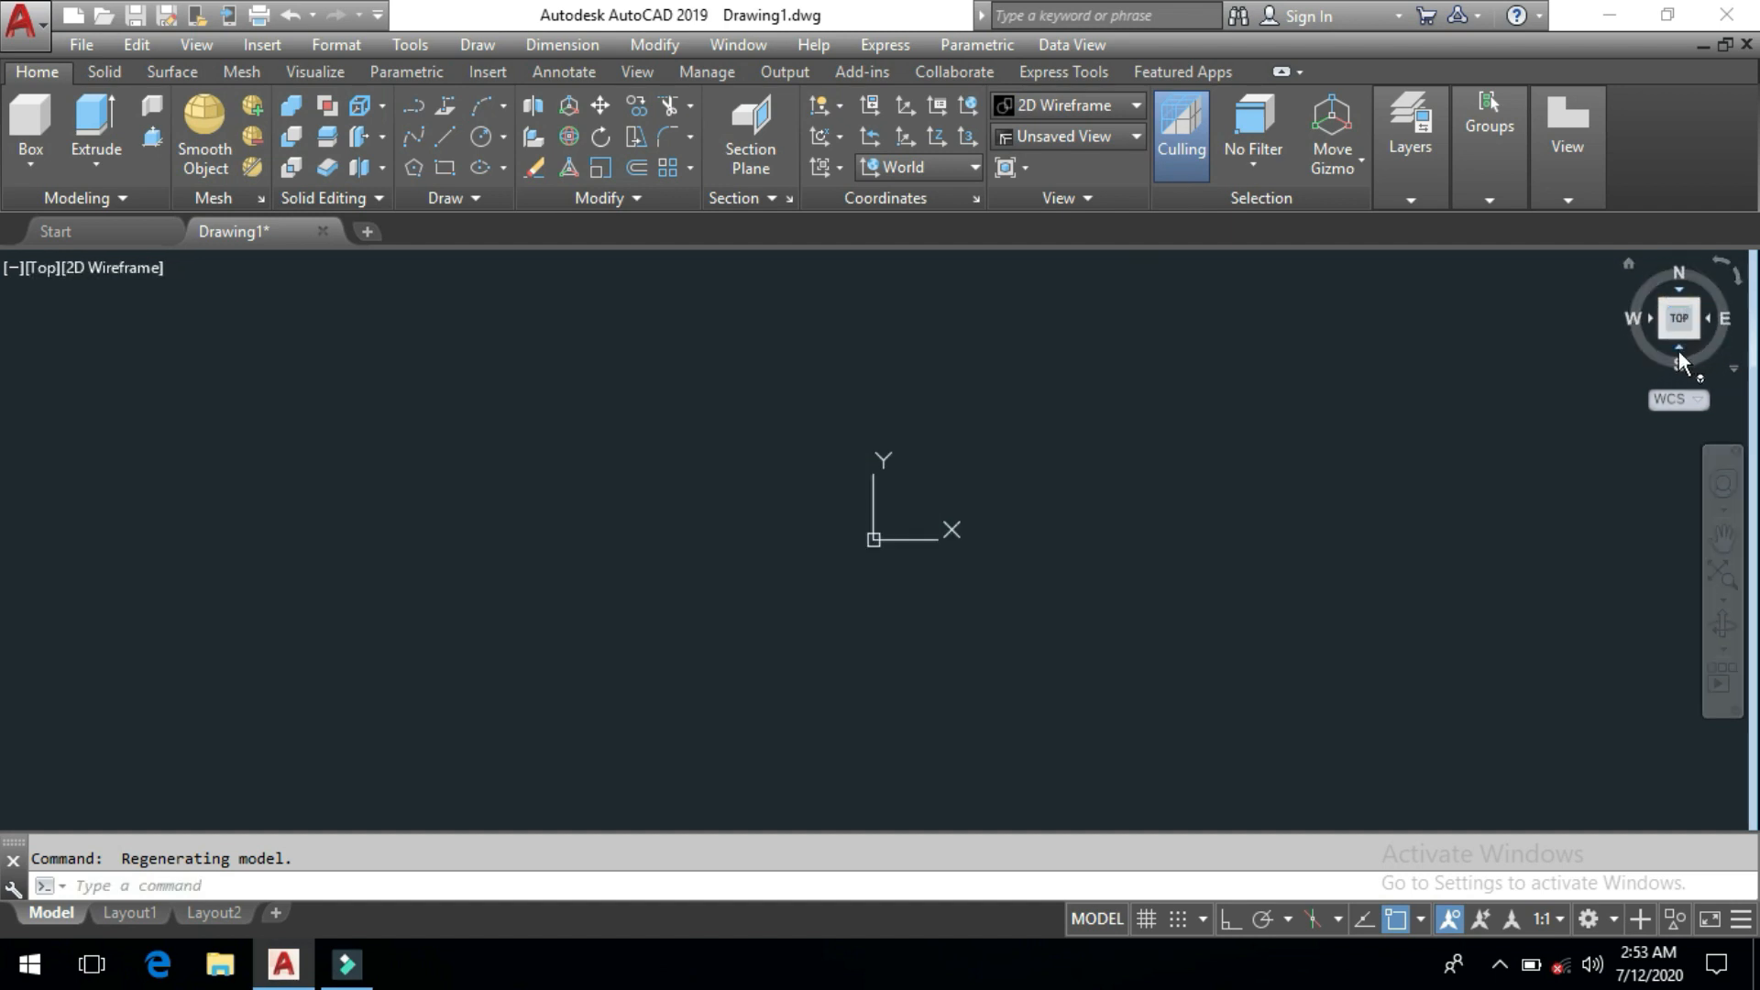
{"action": "left_click", "coordinate": [1680, 348]}
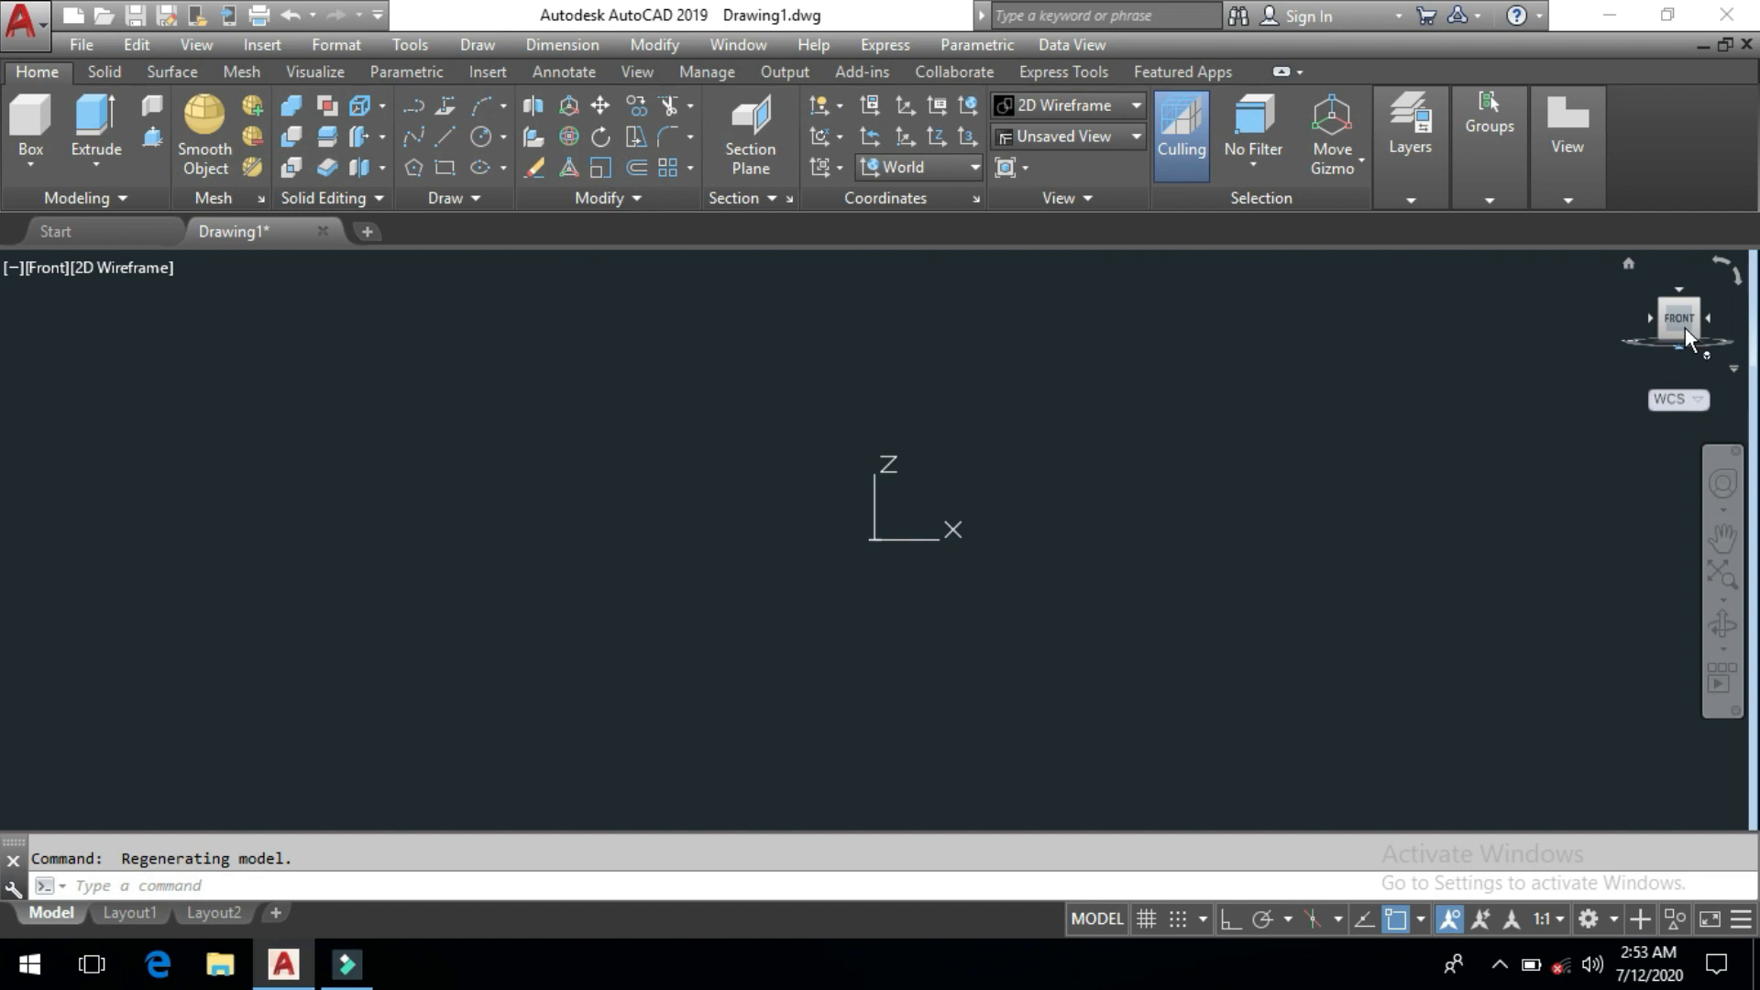
{"action": "left_click", "coordinate": [1707, 317]}
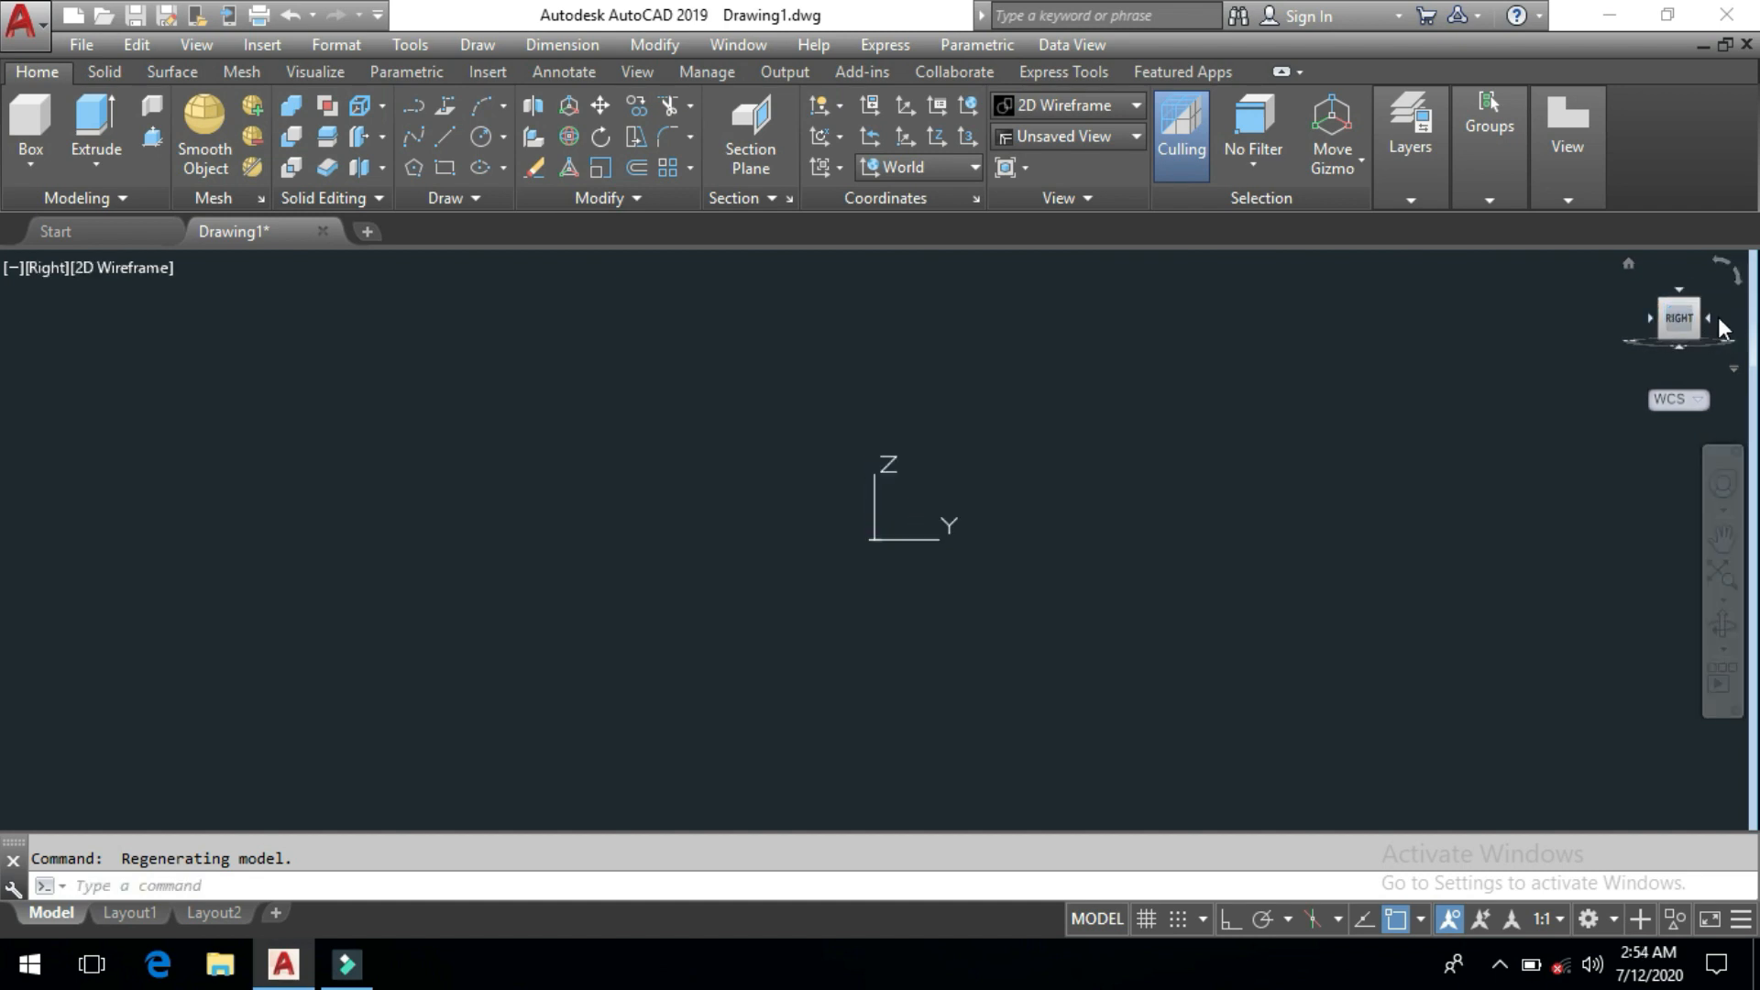
{"action": "left_click", "coordinate": [1706, 317]}
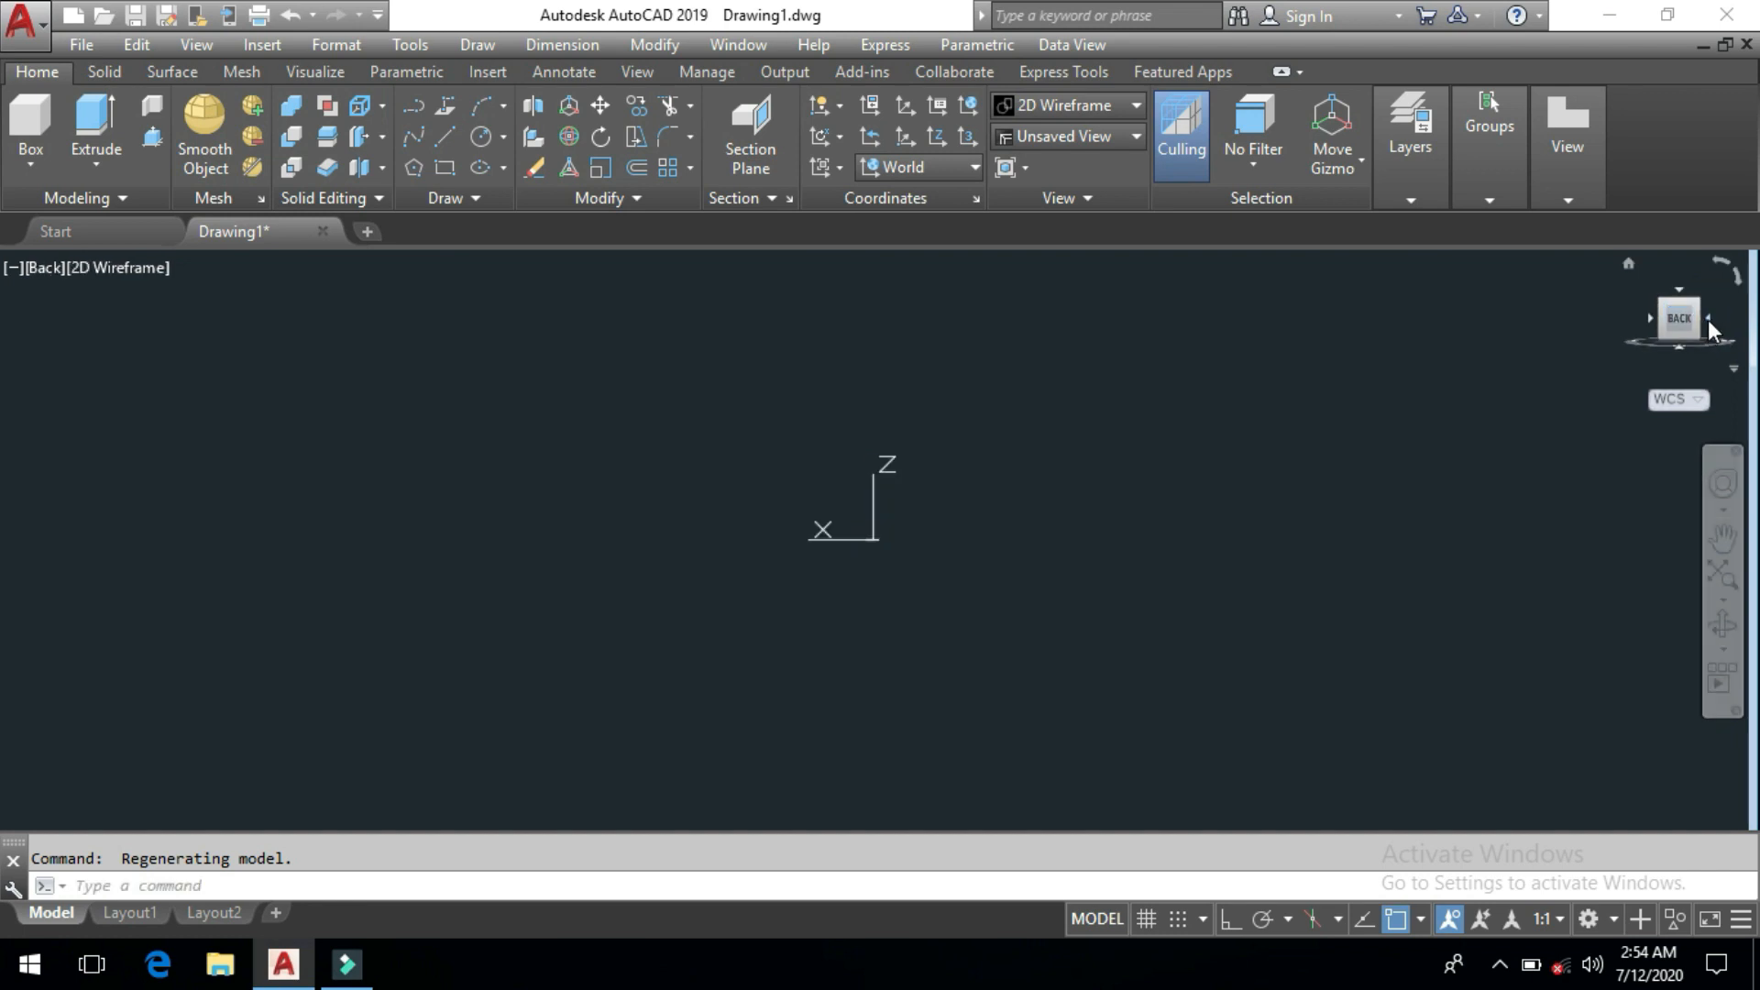
{"action": "left_click", "coordinate": [1708, 317]}
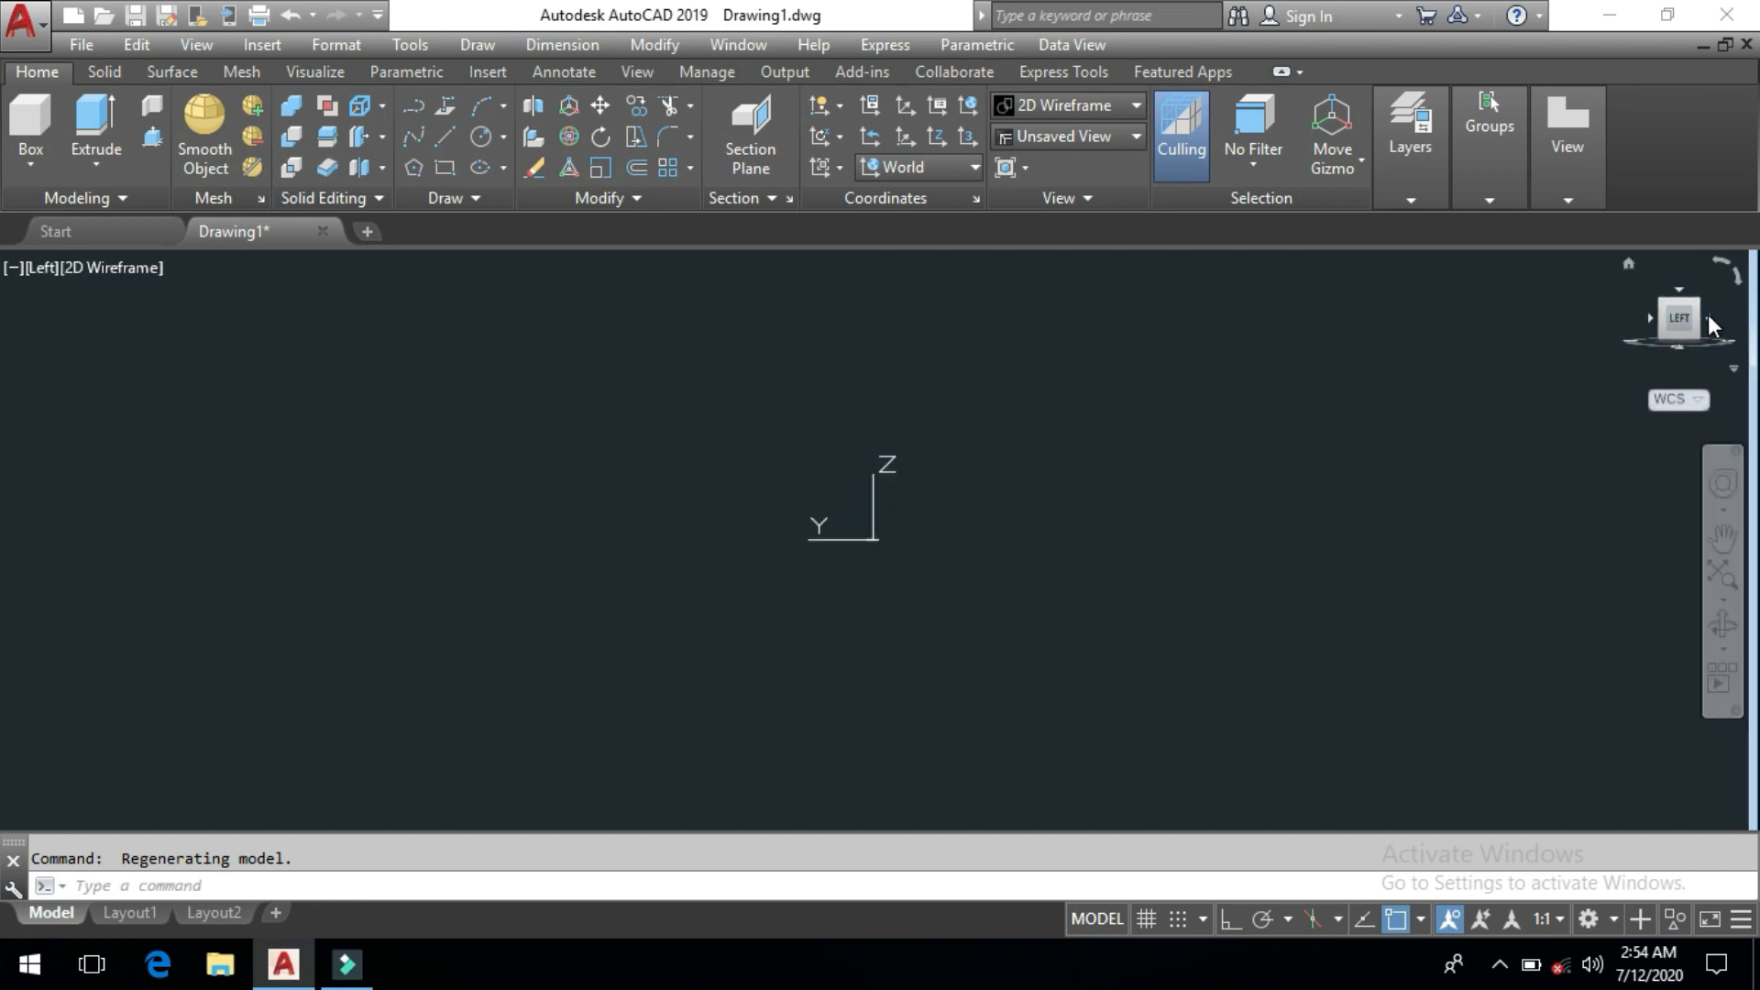
{"action": "left_click", "coordinate": [1628, 265]}
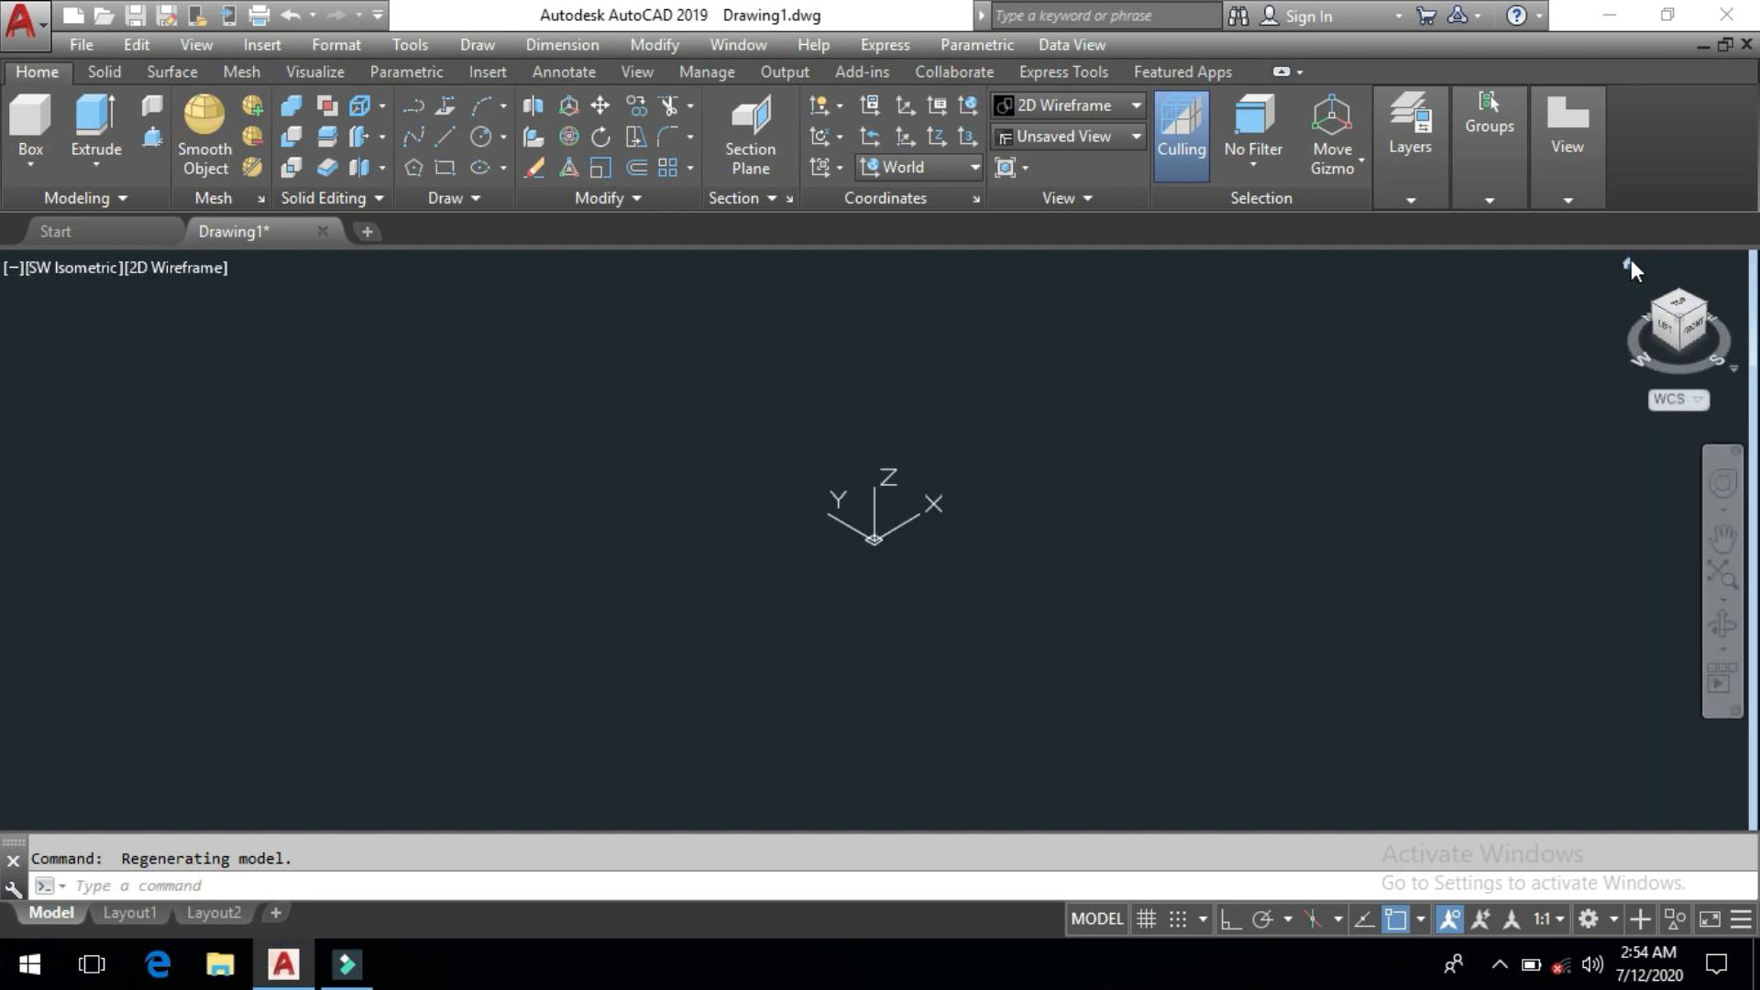
Set the model view to the SW Isometric preset
{"action": "middle_click_drag", "start_coordinate": [944, 524], "coordinate": [630, 602]}
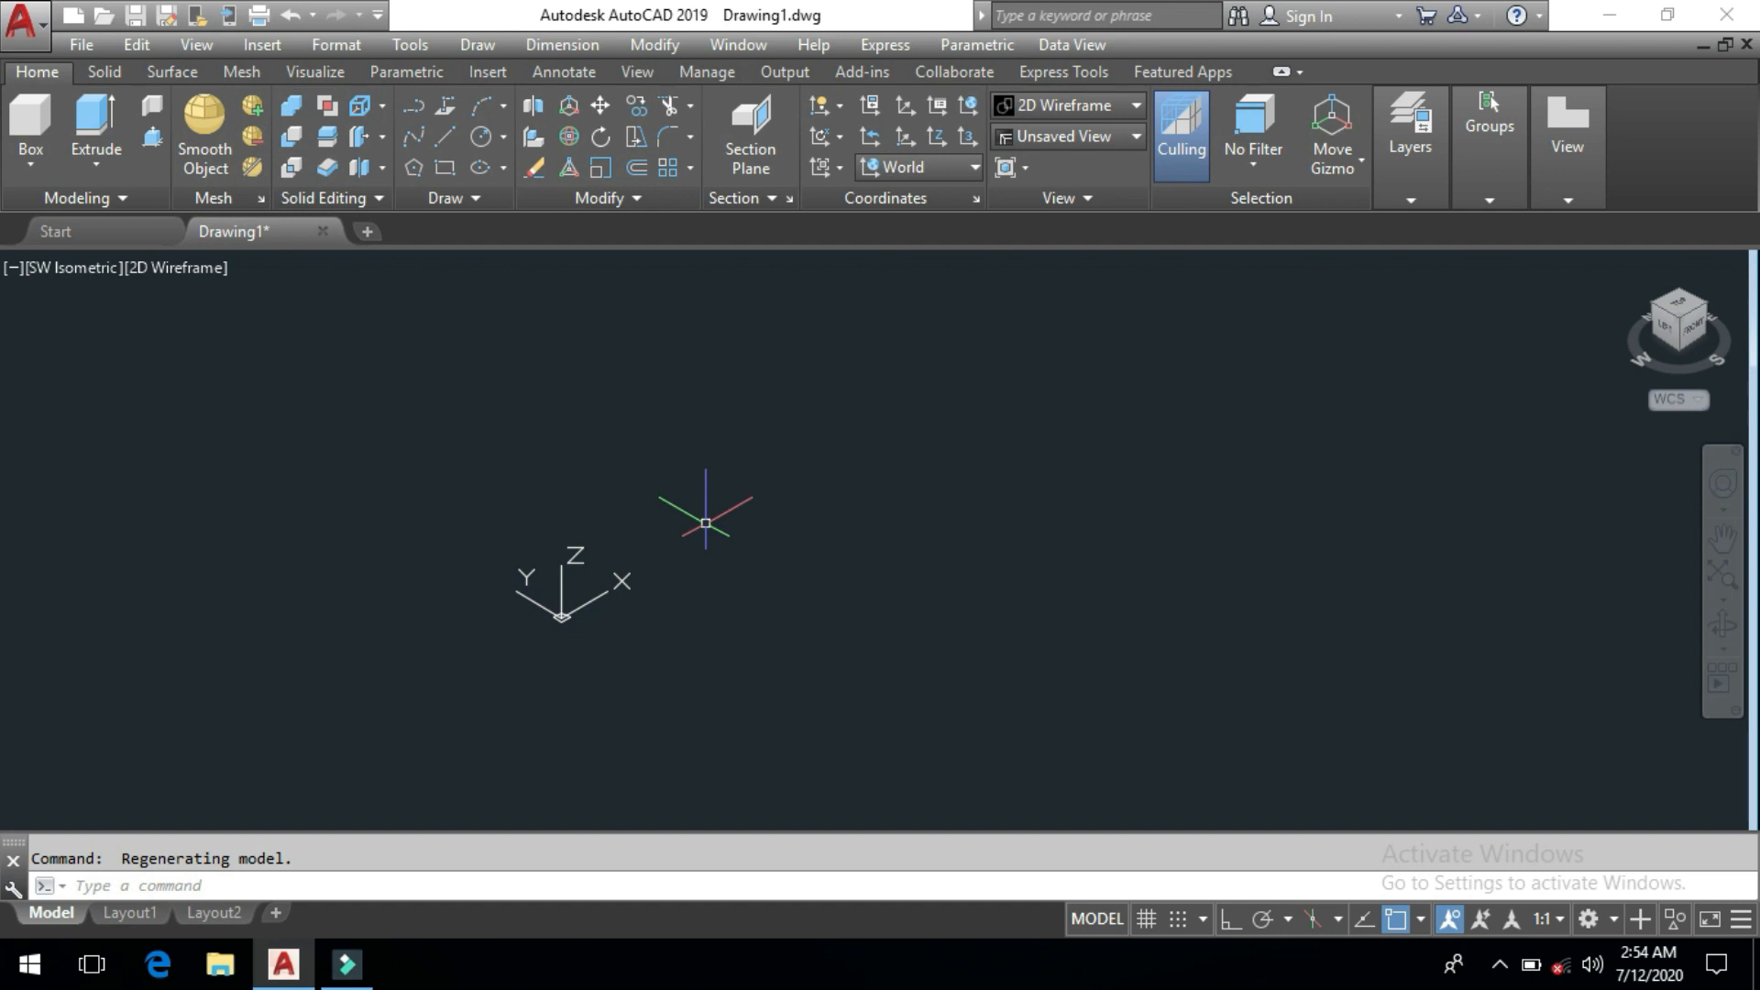
{"action": "mouse_move", "coordinate": [578, 633]}
{"action": "left_mouse_down"}
{"action": "mouse_move", "coordinate": [523, 648]}
{"action": "mouse_move", "coordinate": [440, 550]}
{"action": "mouse_move", "coordinate": [479, 582]}
{"action": "left_mouse_up"}
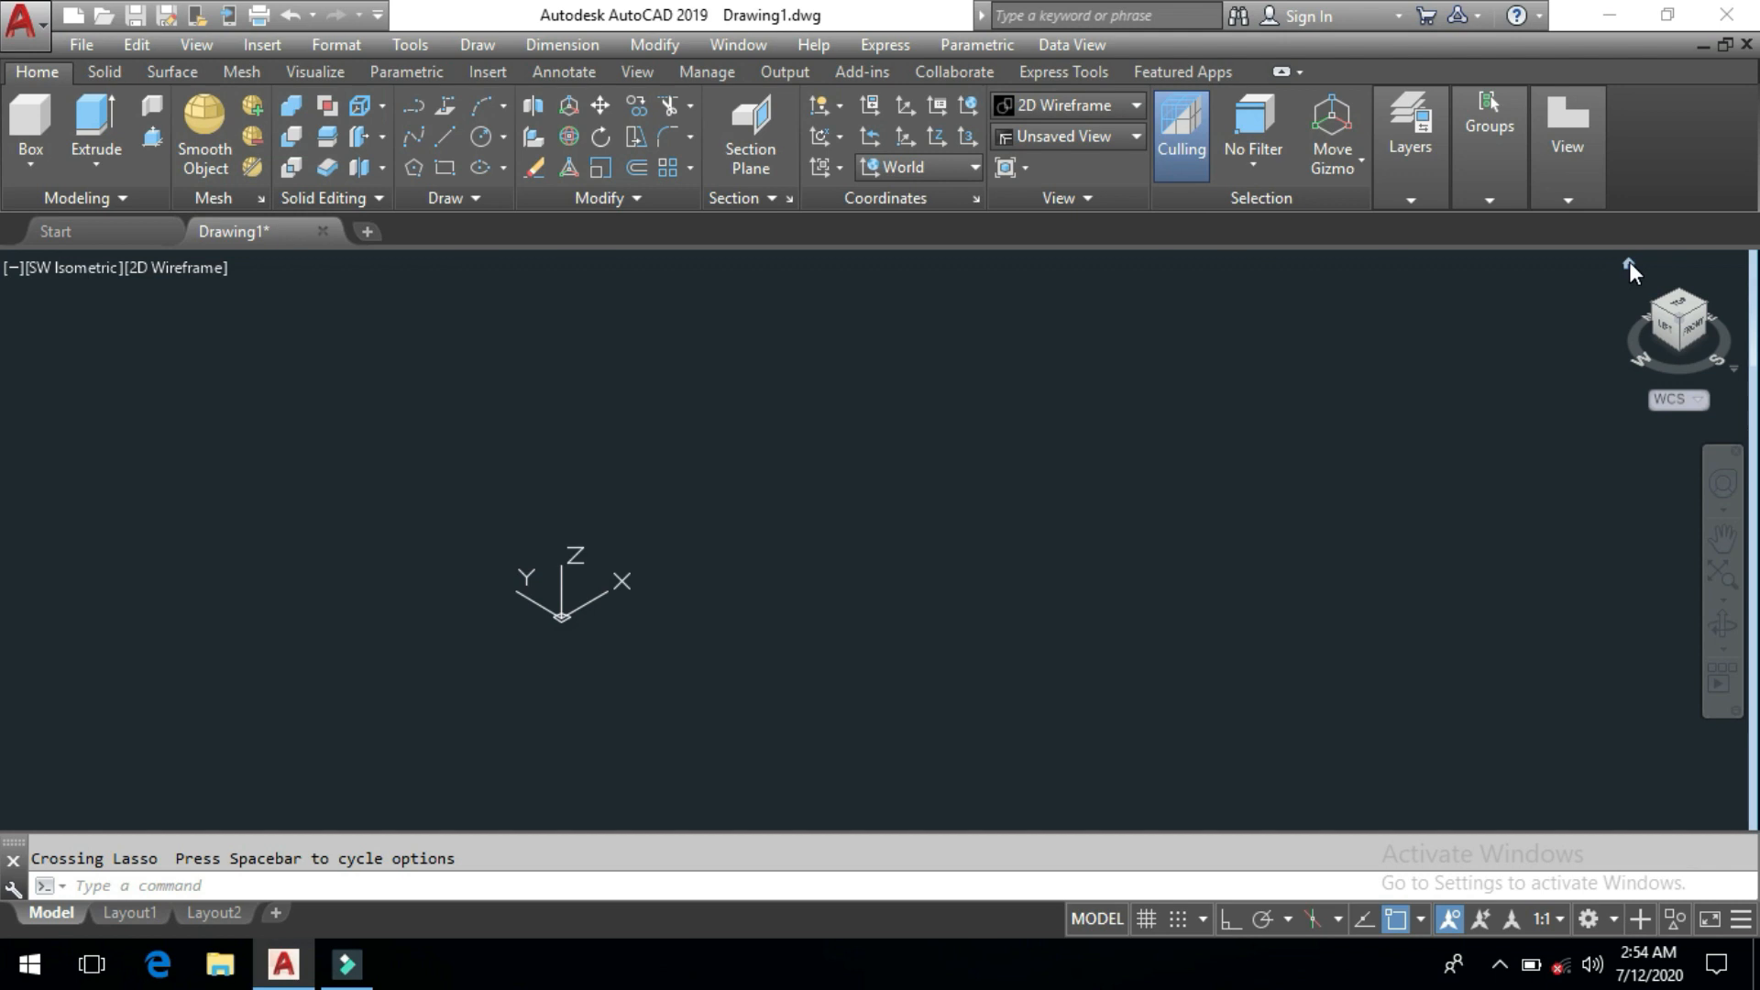
{"action": "left_click", "coordinate": [1194, 551]}
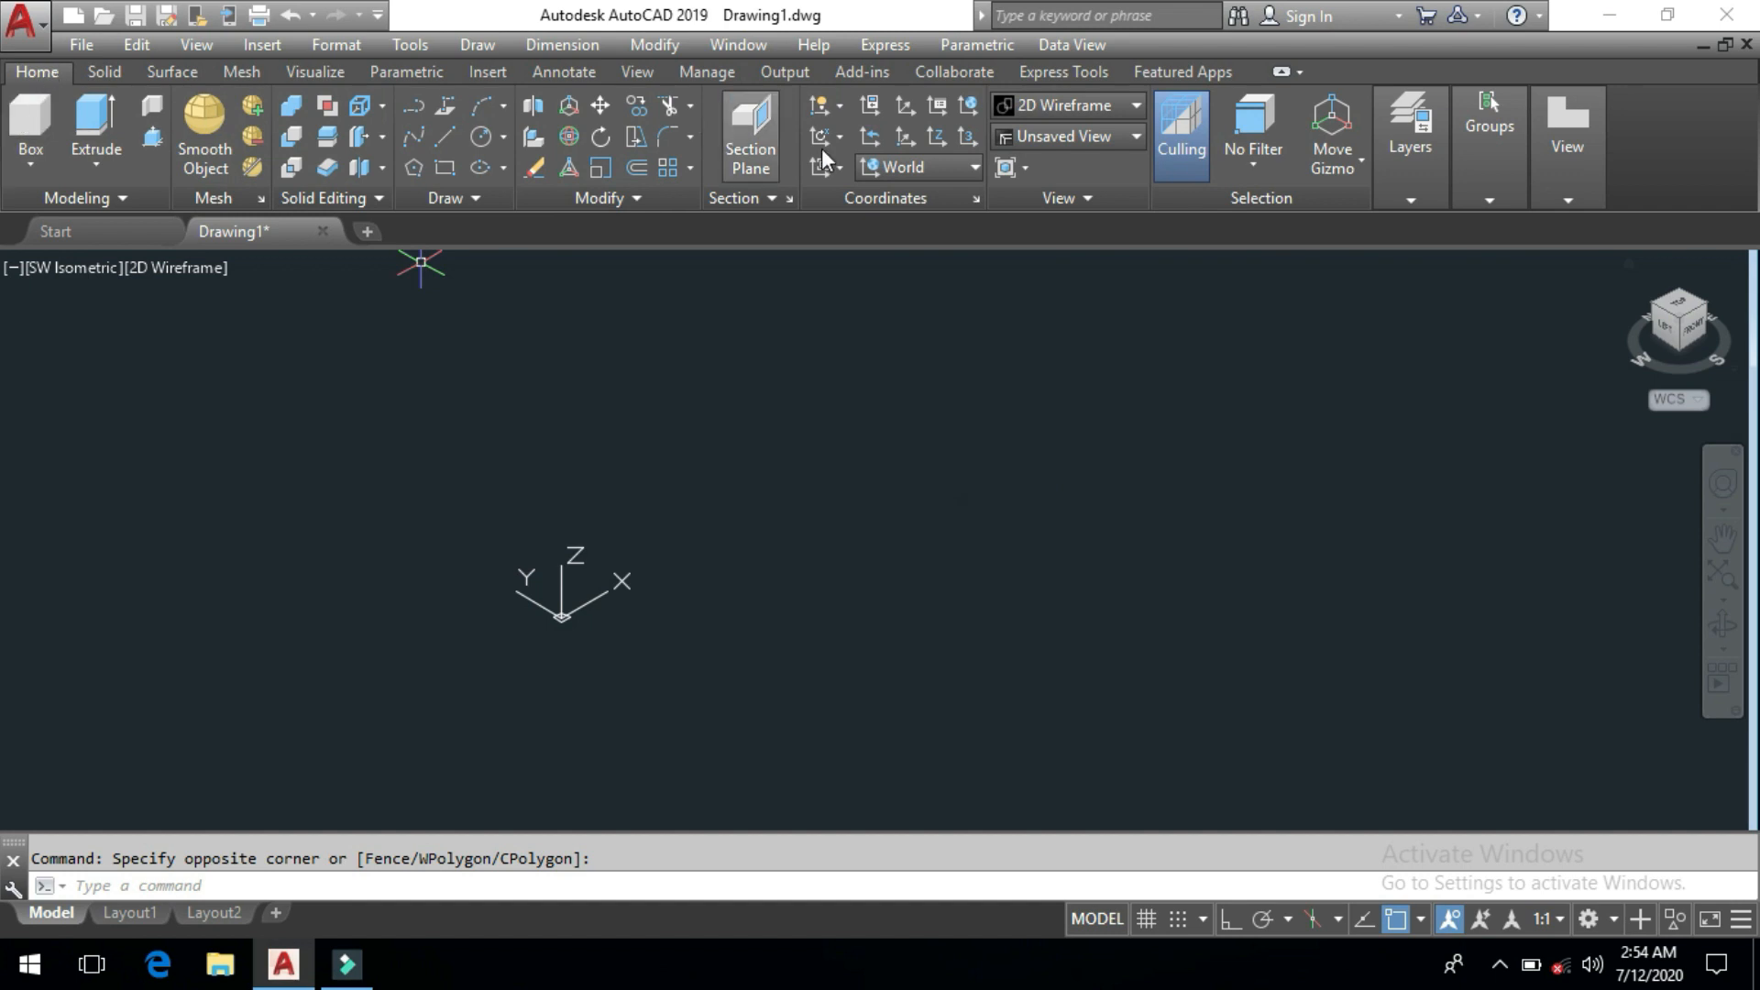
{"action": "left_click", "coordinate": [1087, 198]}
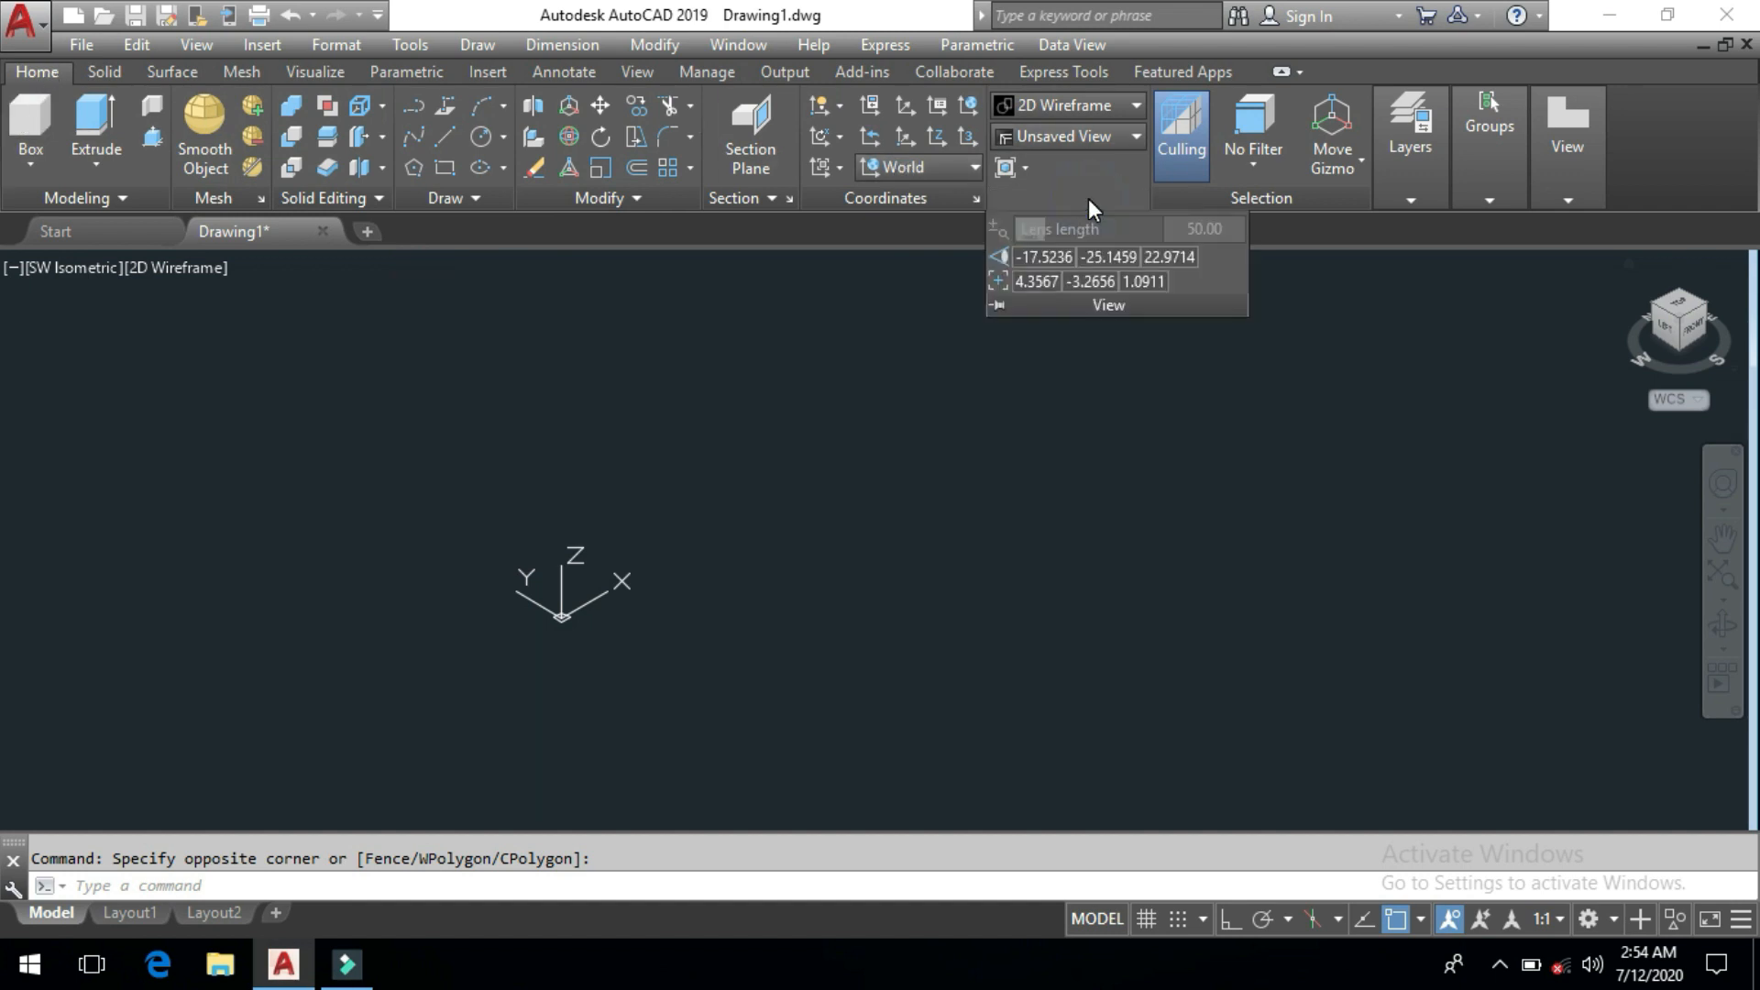
{"action": "left_click", "coordinate": [1111, 135]}
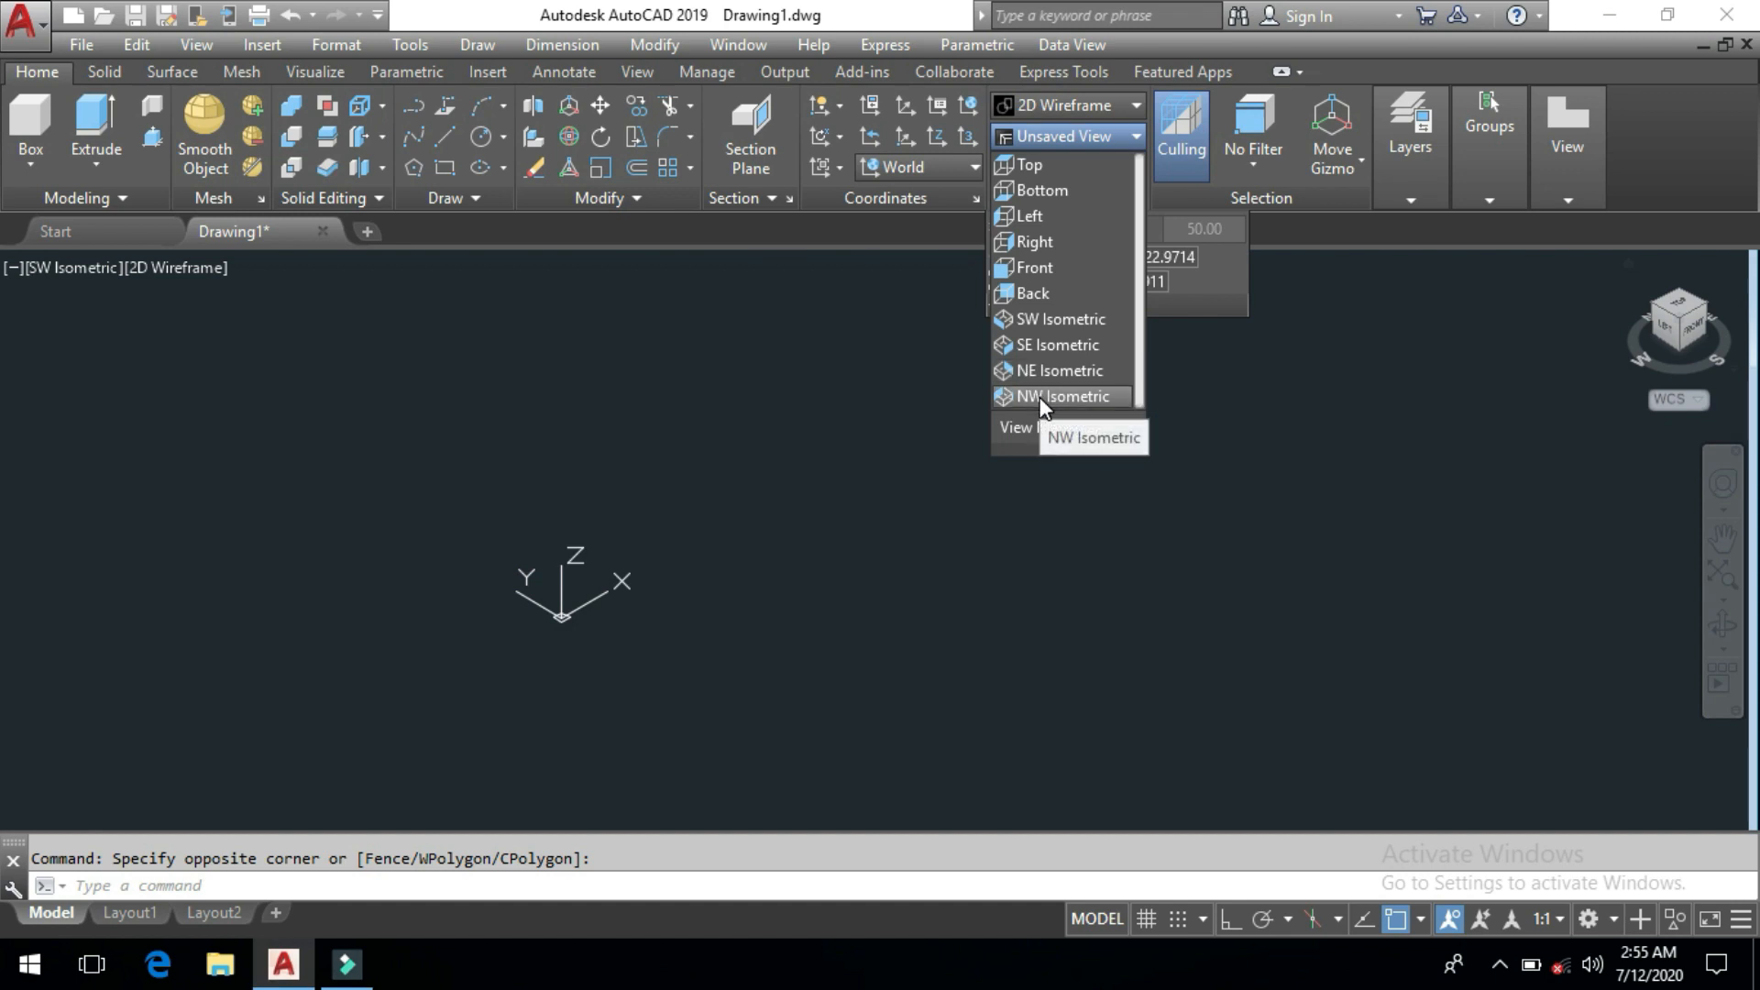
{"action": "left_click", "coordinate": [1065, 317]}
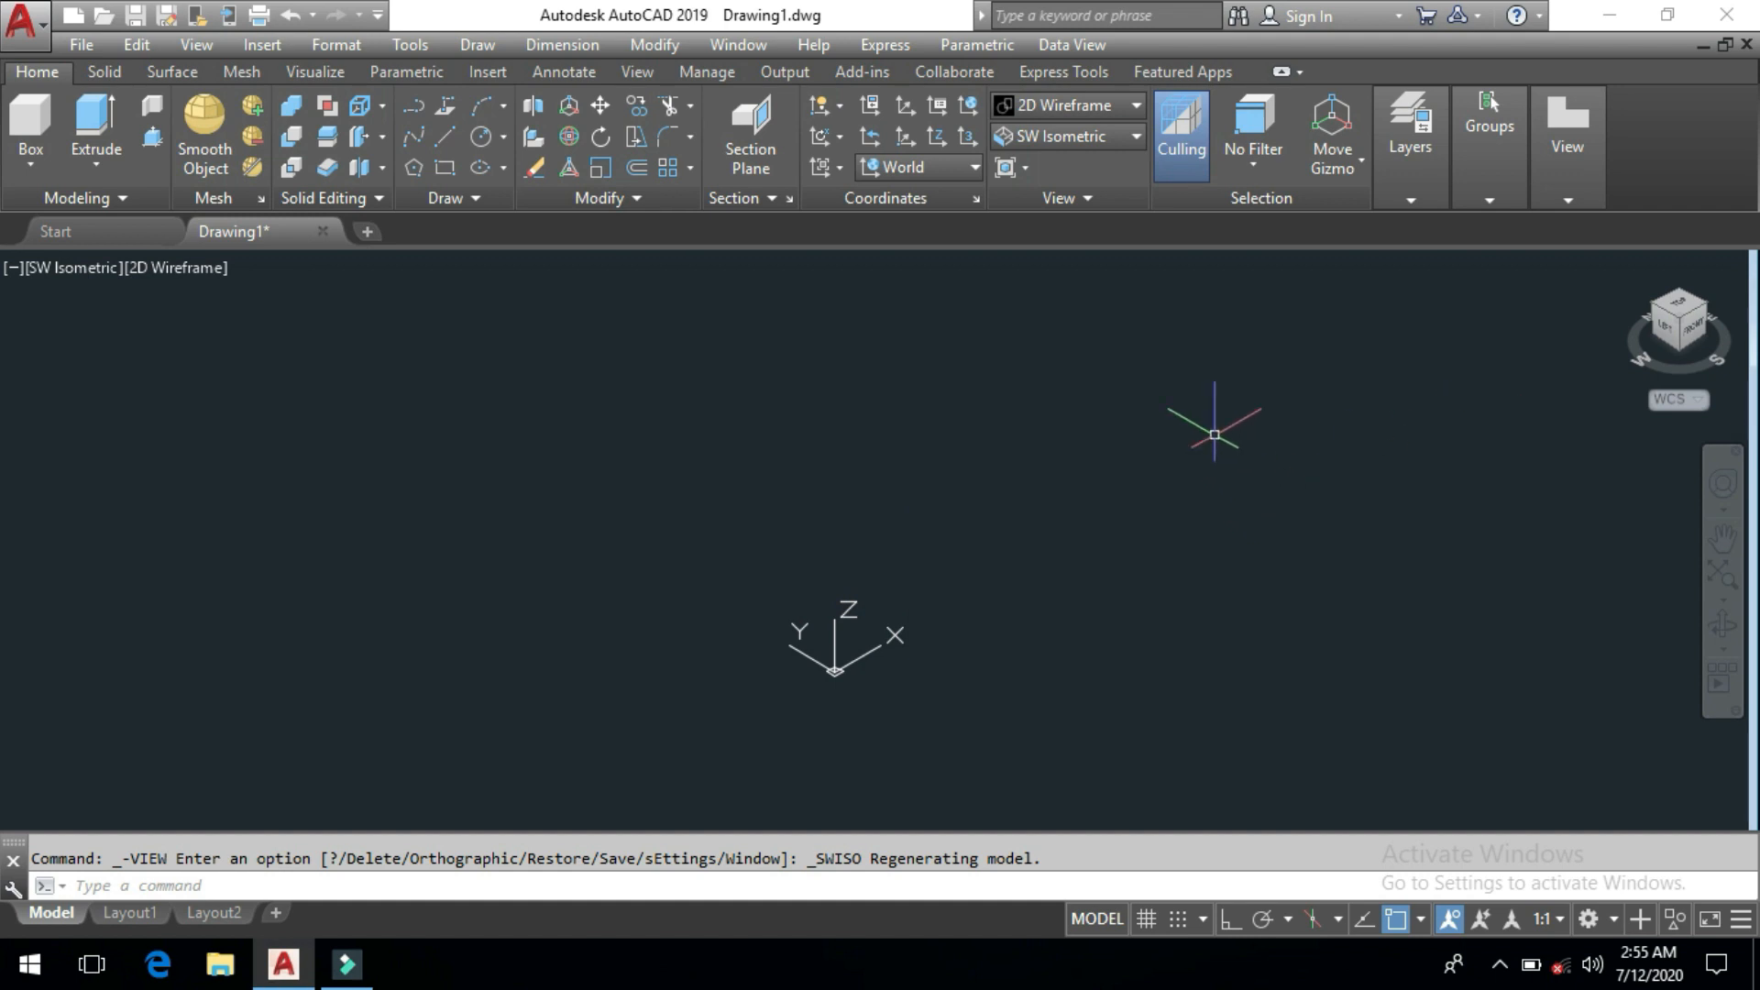
Look at the SE, NE and NW Isometric preset views in turn, and return to SW Isometric
{"action": "left_click", "coordinate": [1112, 133]}
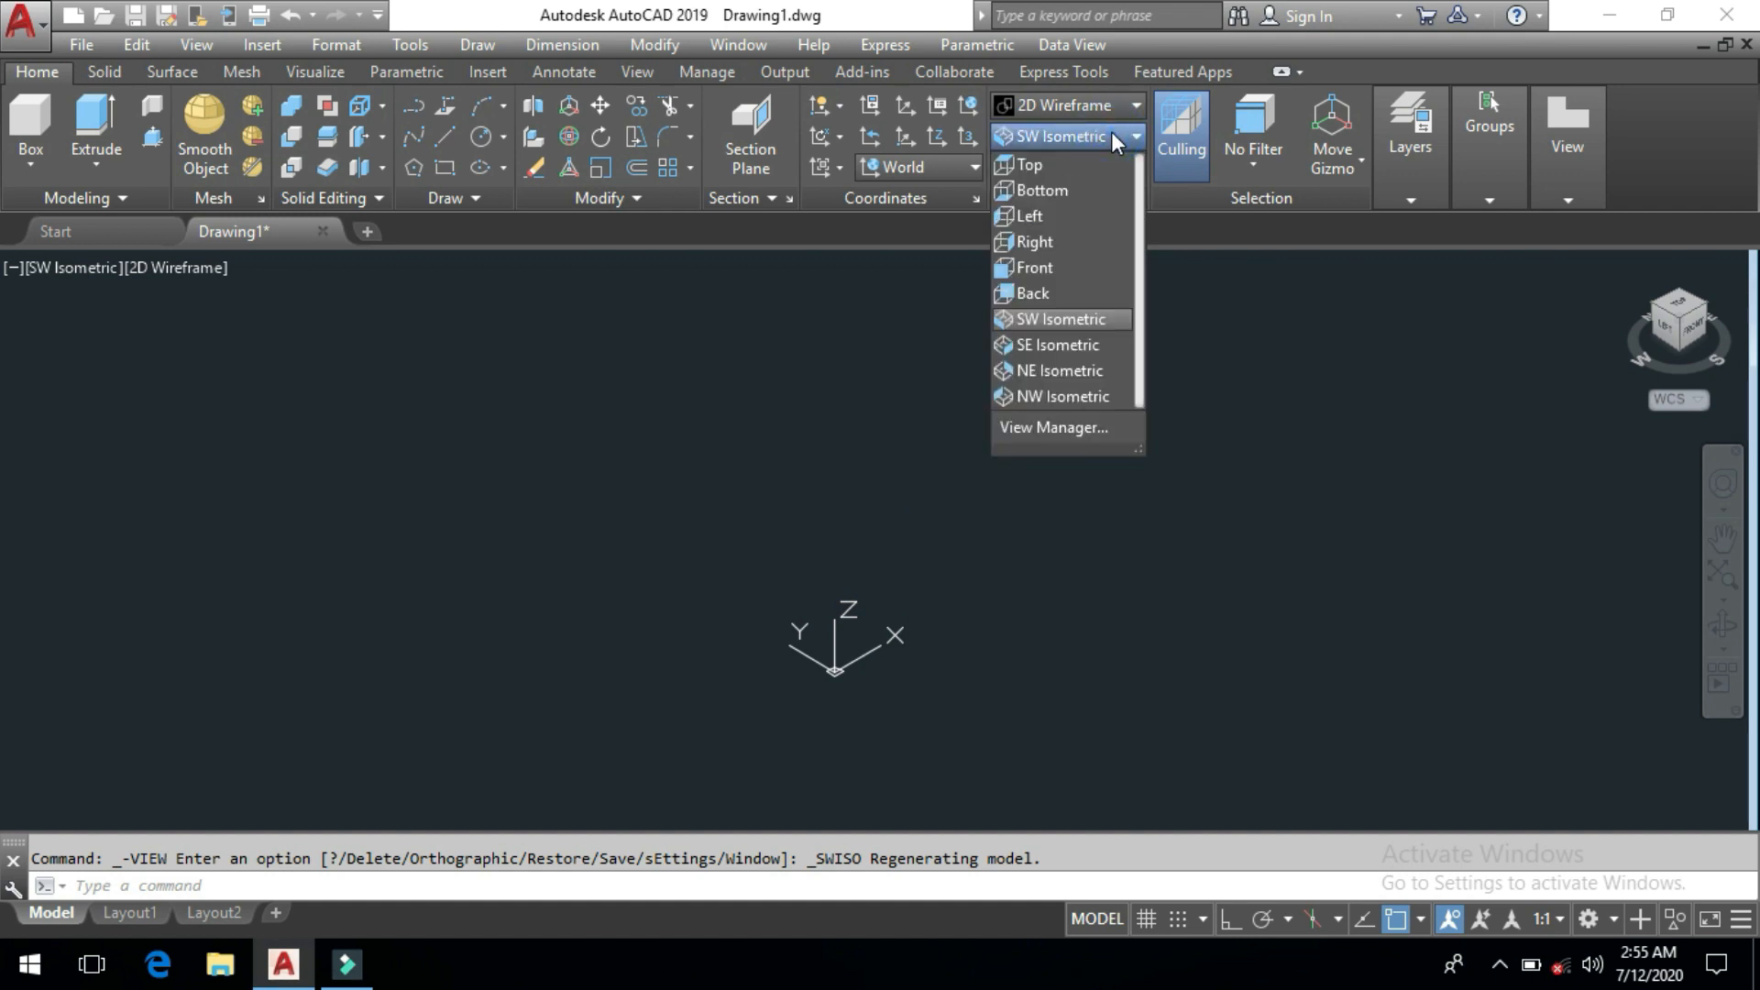
{"action": "left_click", "coordinate": [1071, 347]}
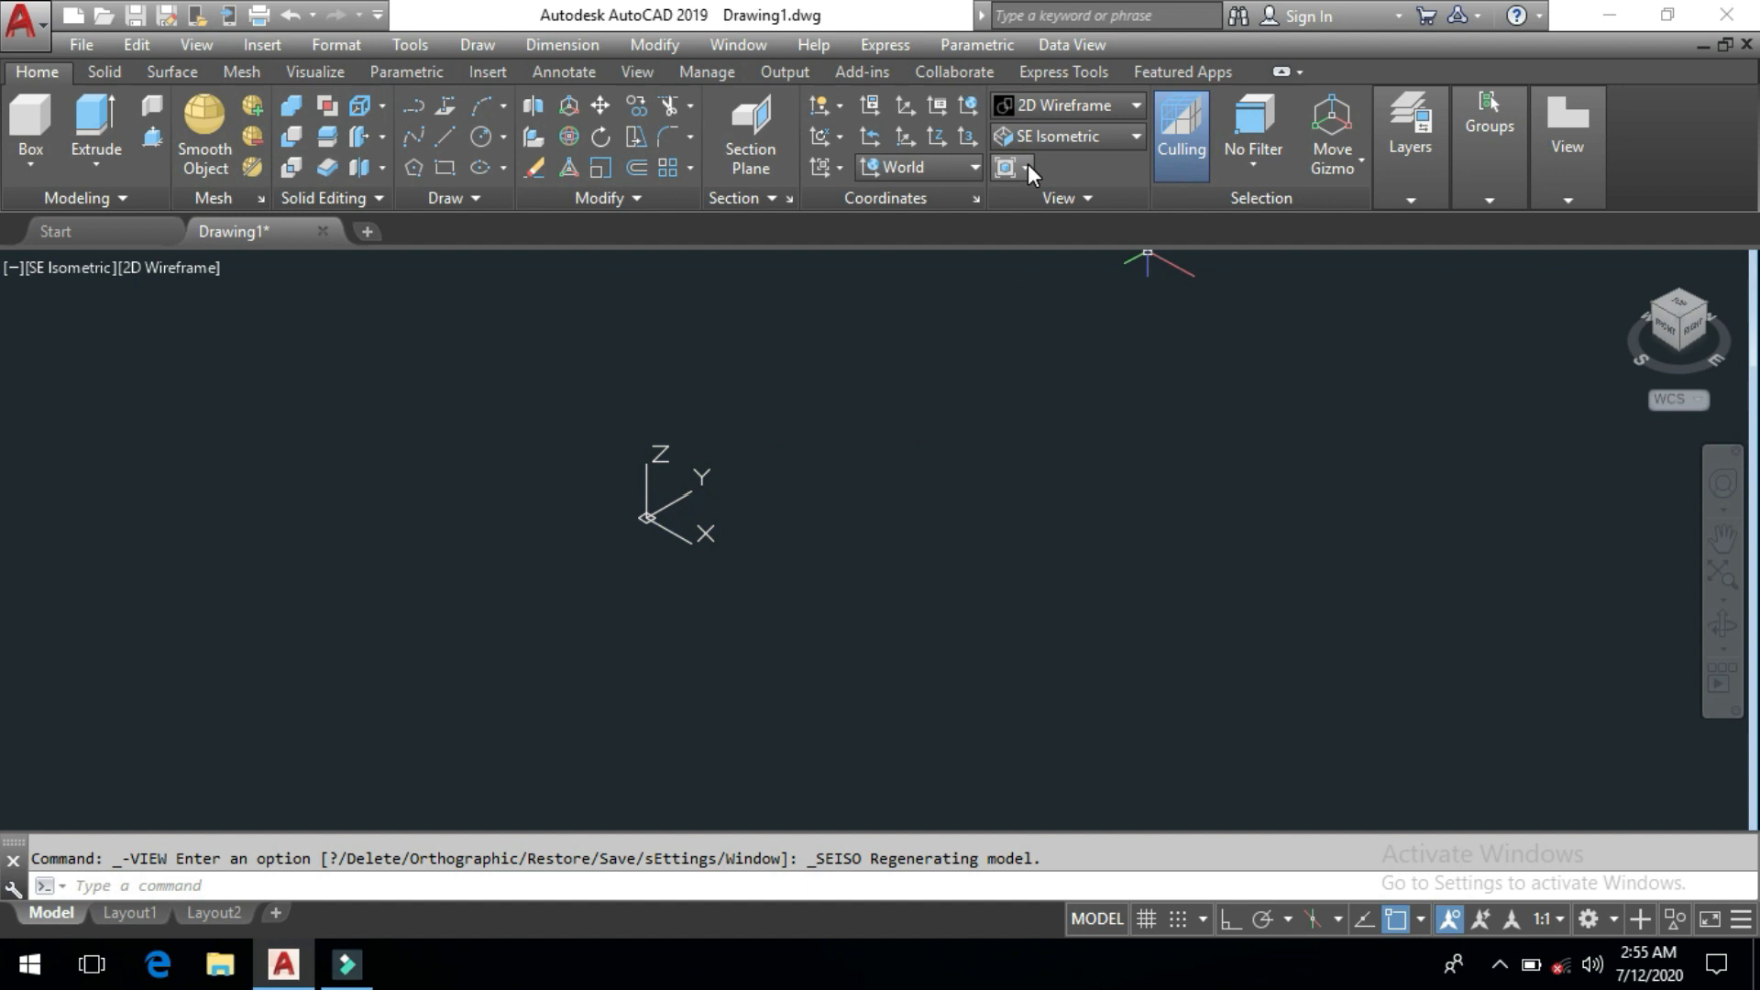
{"action": "left_click", "coordinate": [1113, 133]}
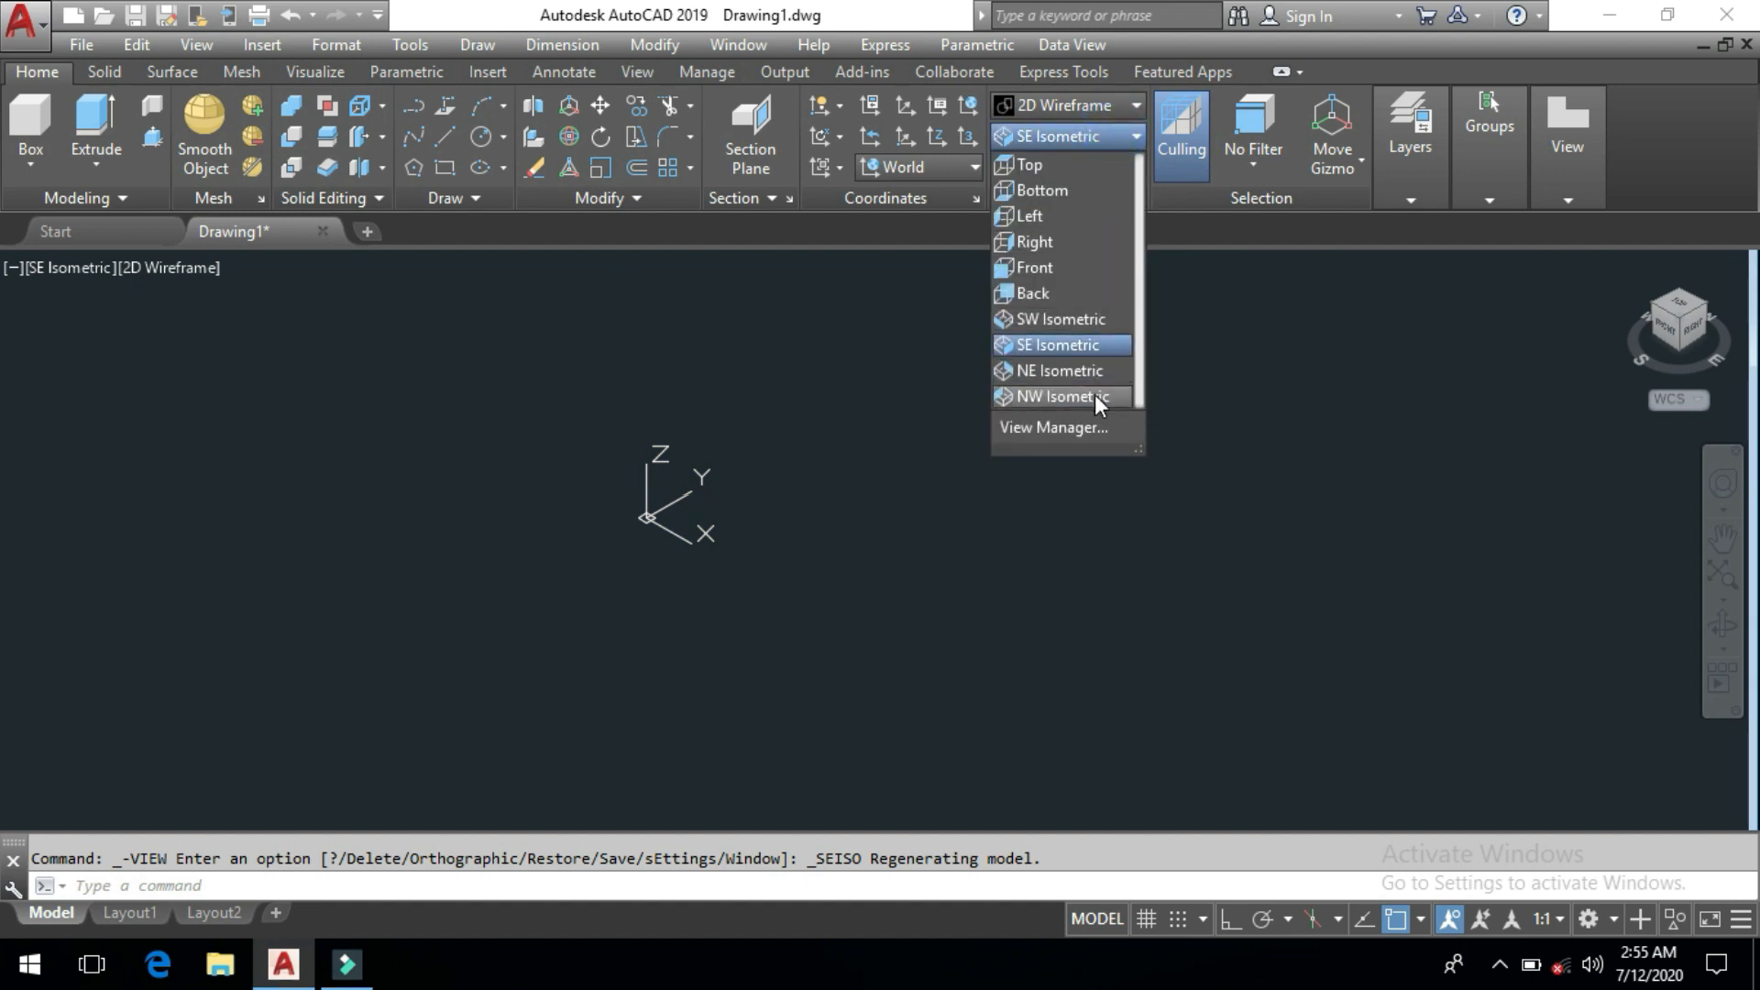
{"action": "left_click", "coordinate": [1097, 371]}
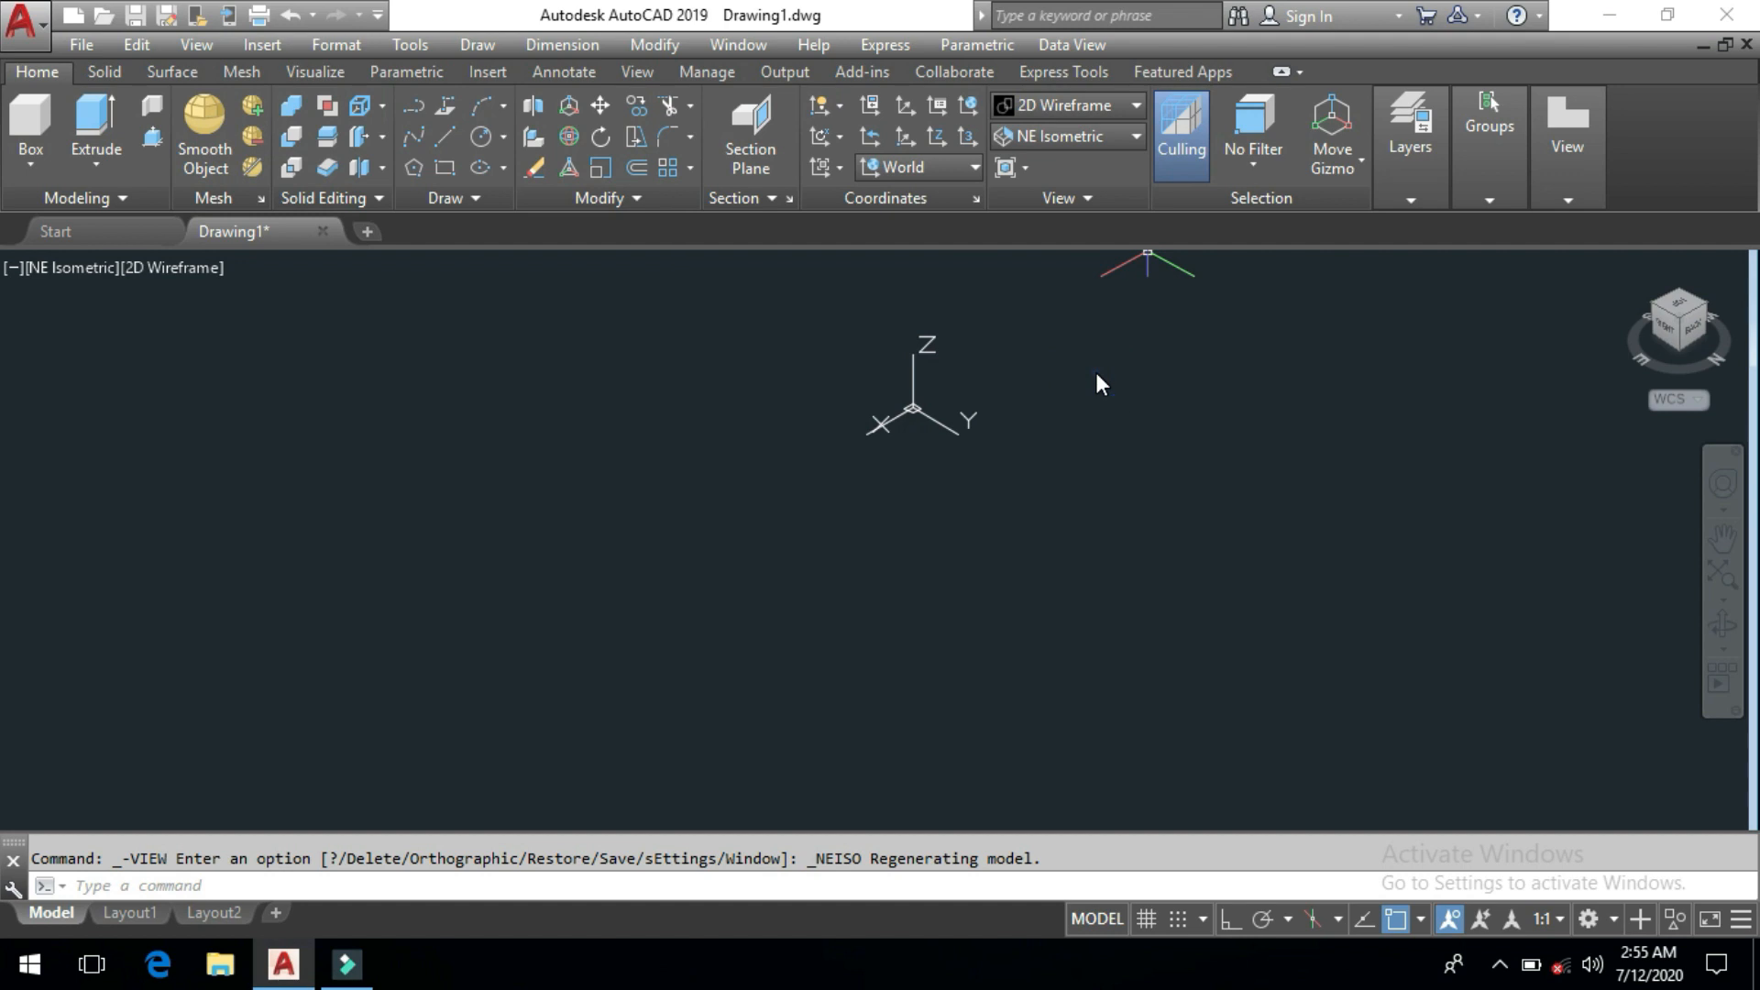
{"action": "left_click", "coordinate": [1085, 133]}
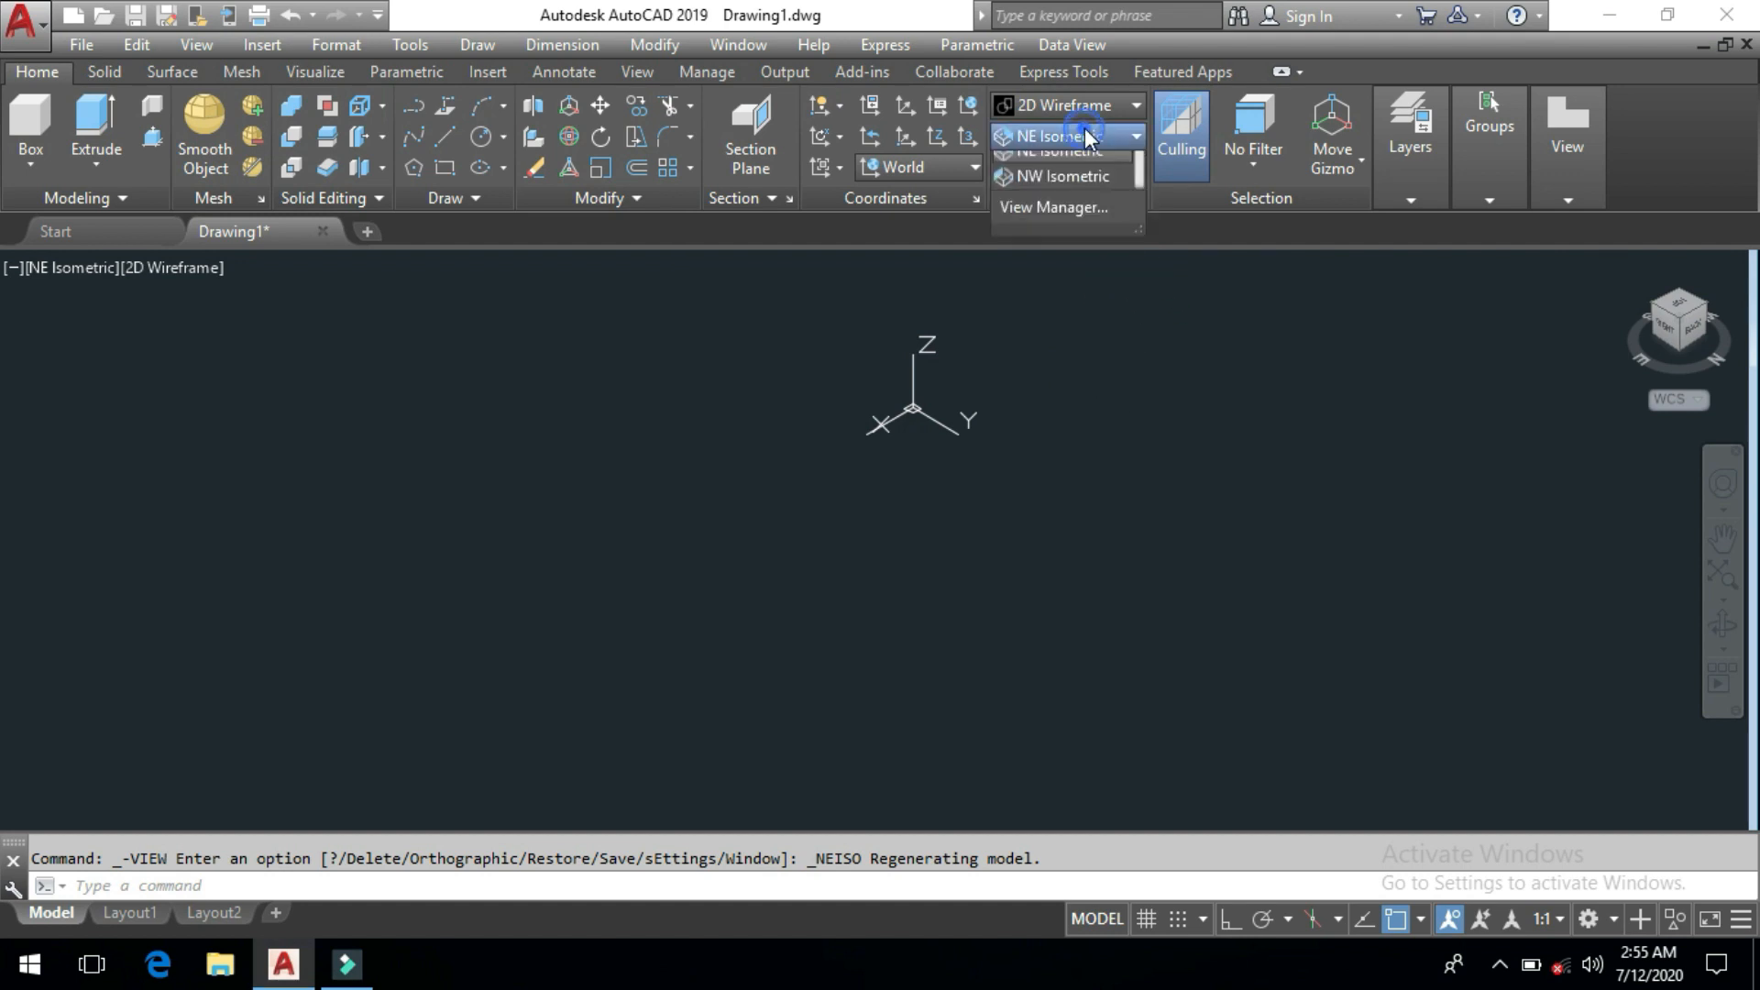
{"action": "left_click", "coordinate": [1065, 396]}
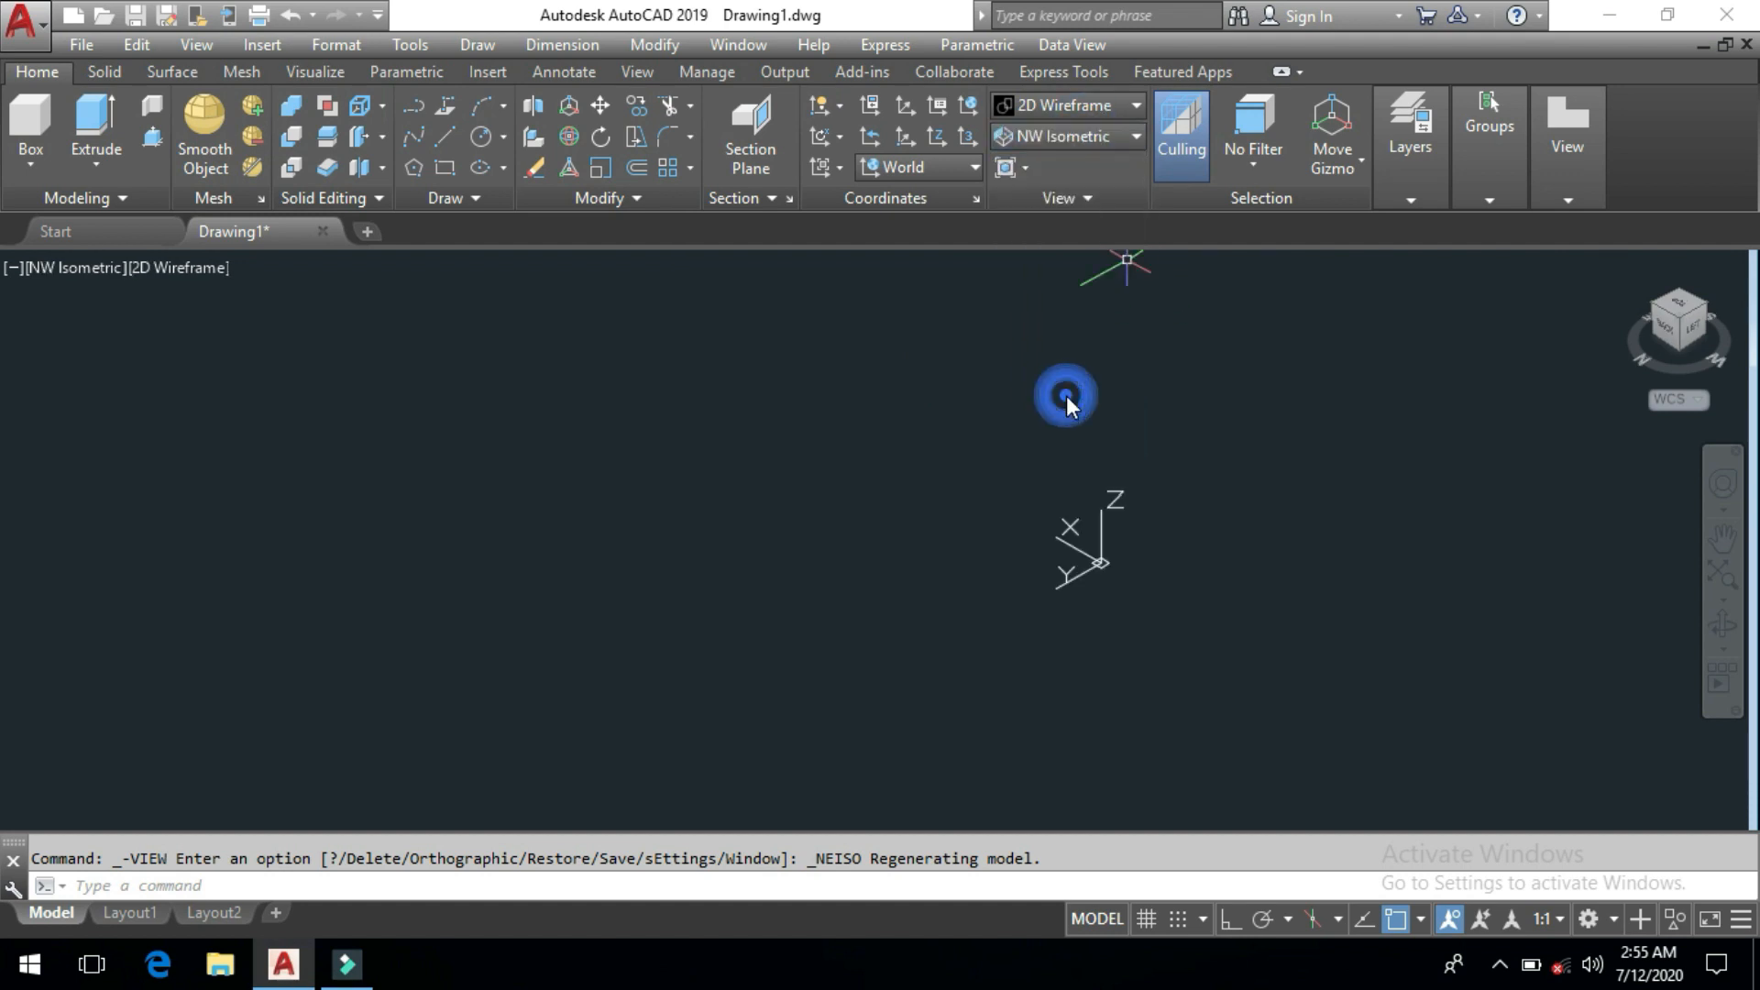
{"action": "left_click", "coordinate": [1121, 139]}
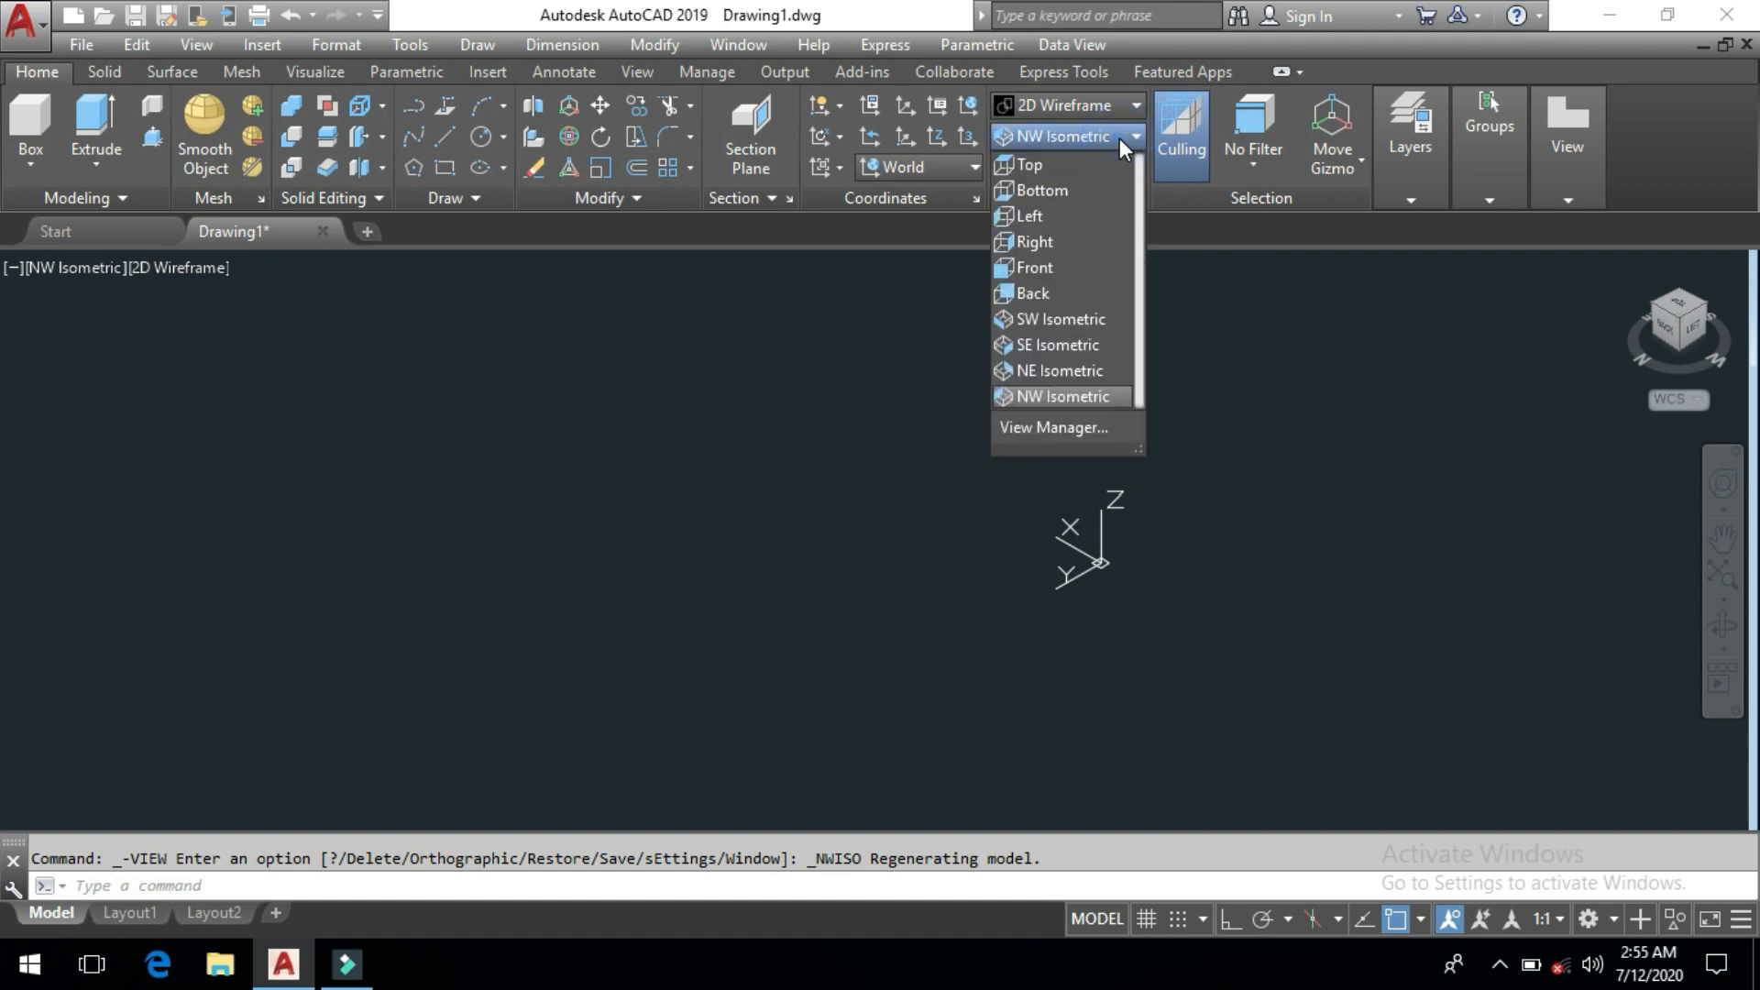
{"action": "left_click", "coordinate": [1094, 323]}
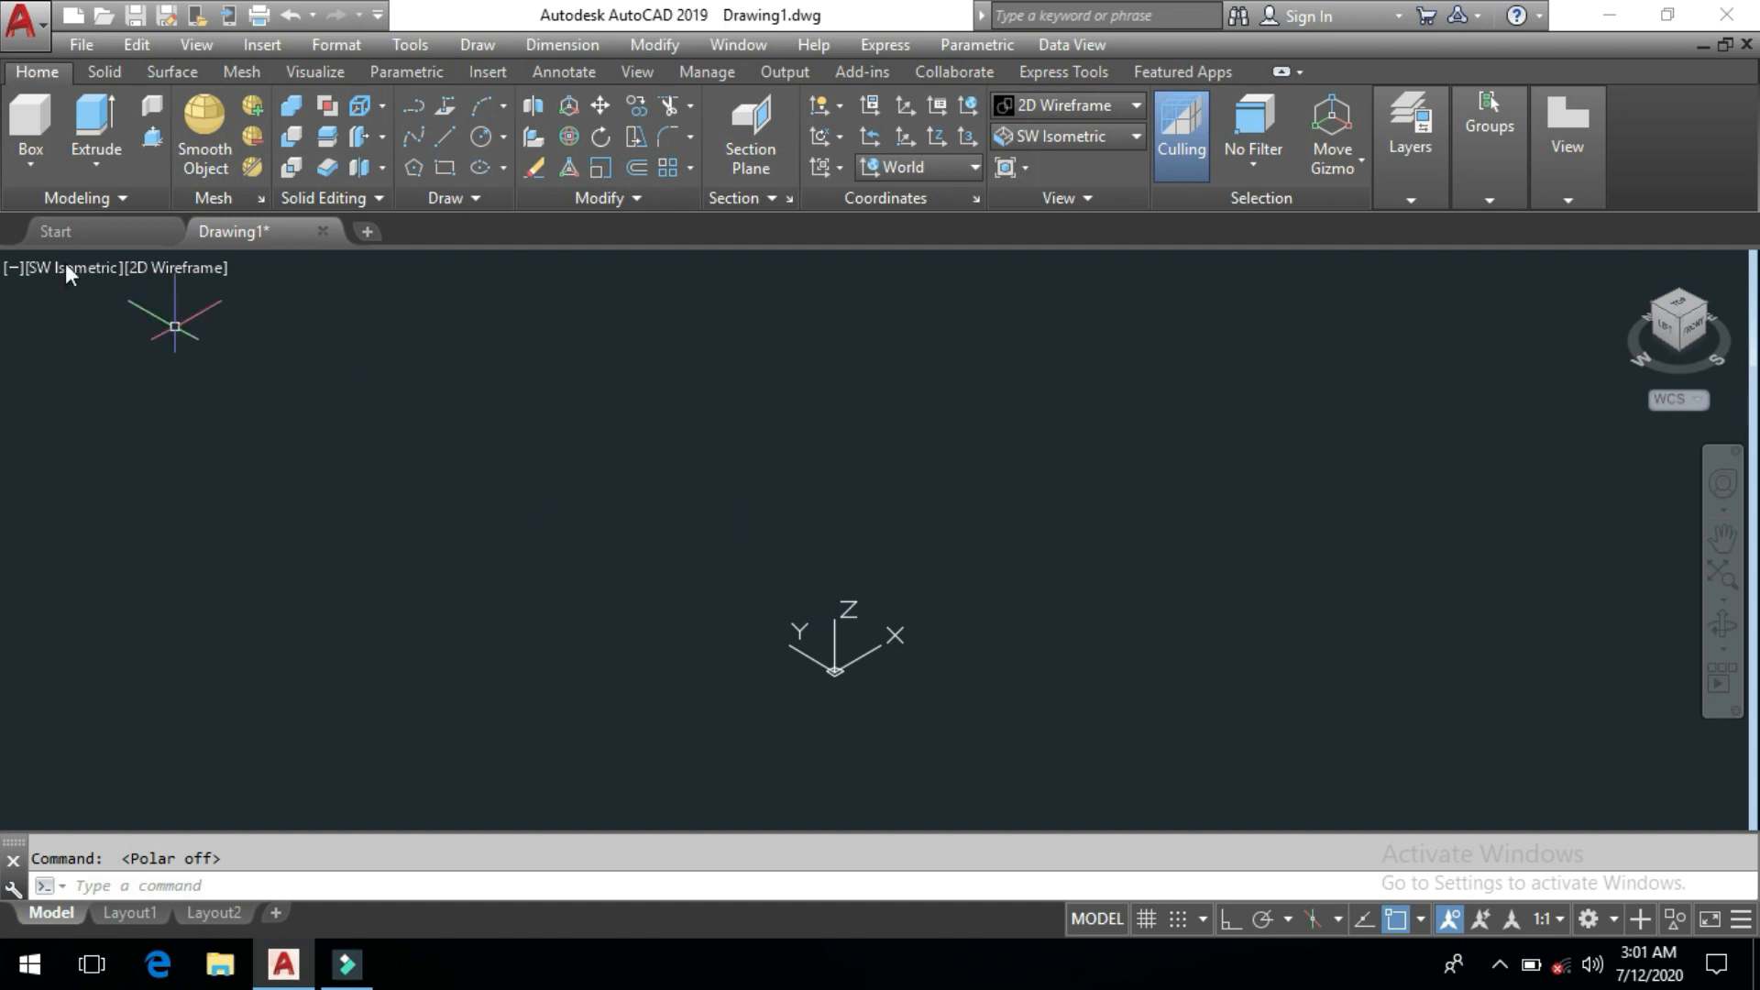
Review the Solid, Surface and Mesh tool sets, ending with the Solid tools displayed
{"action": "left_click", "coordinate": [105, 72]}
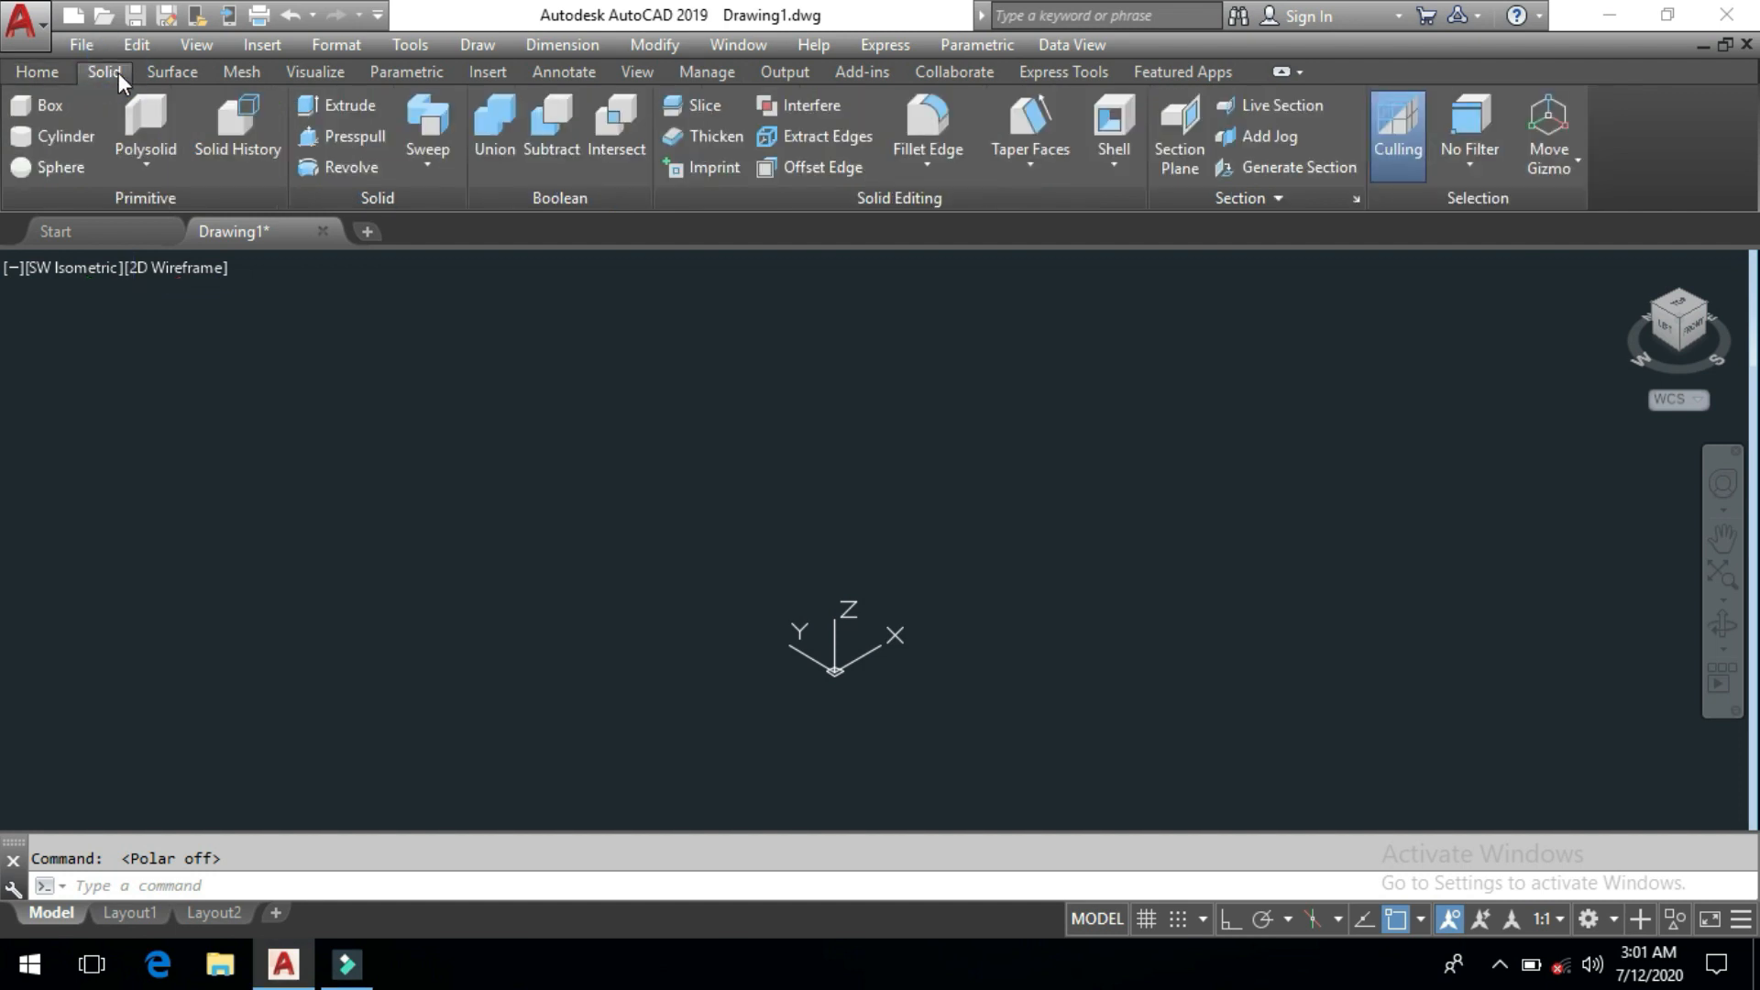
{"action": "left_click", "coordinate": [175, 72]}
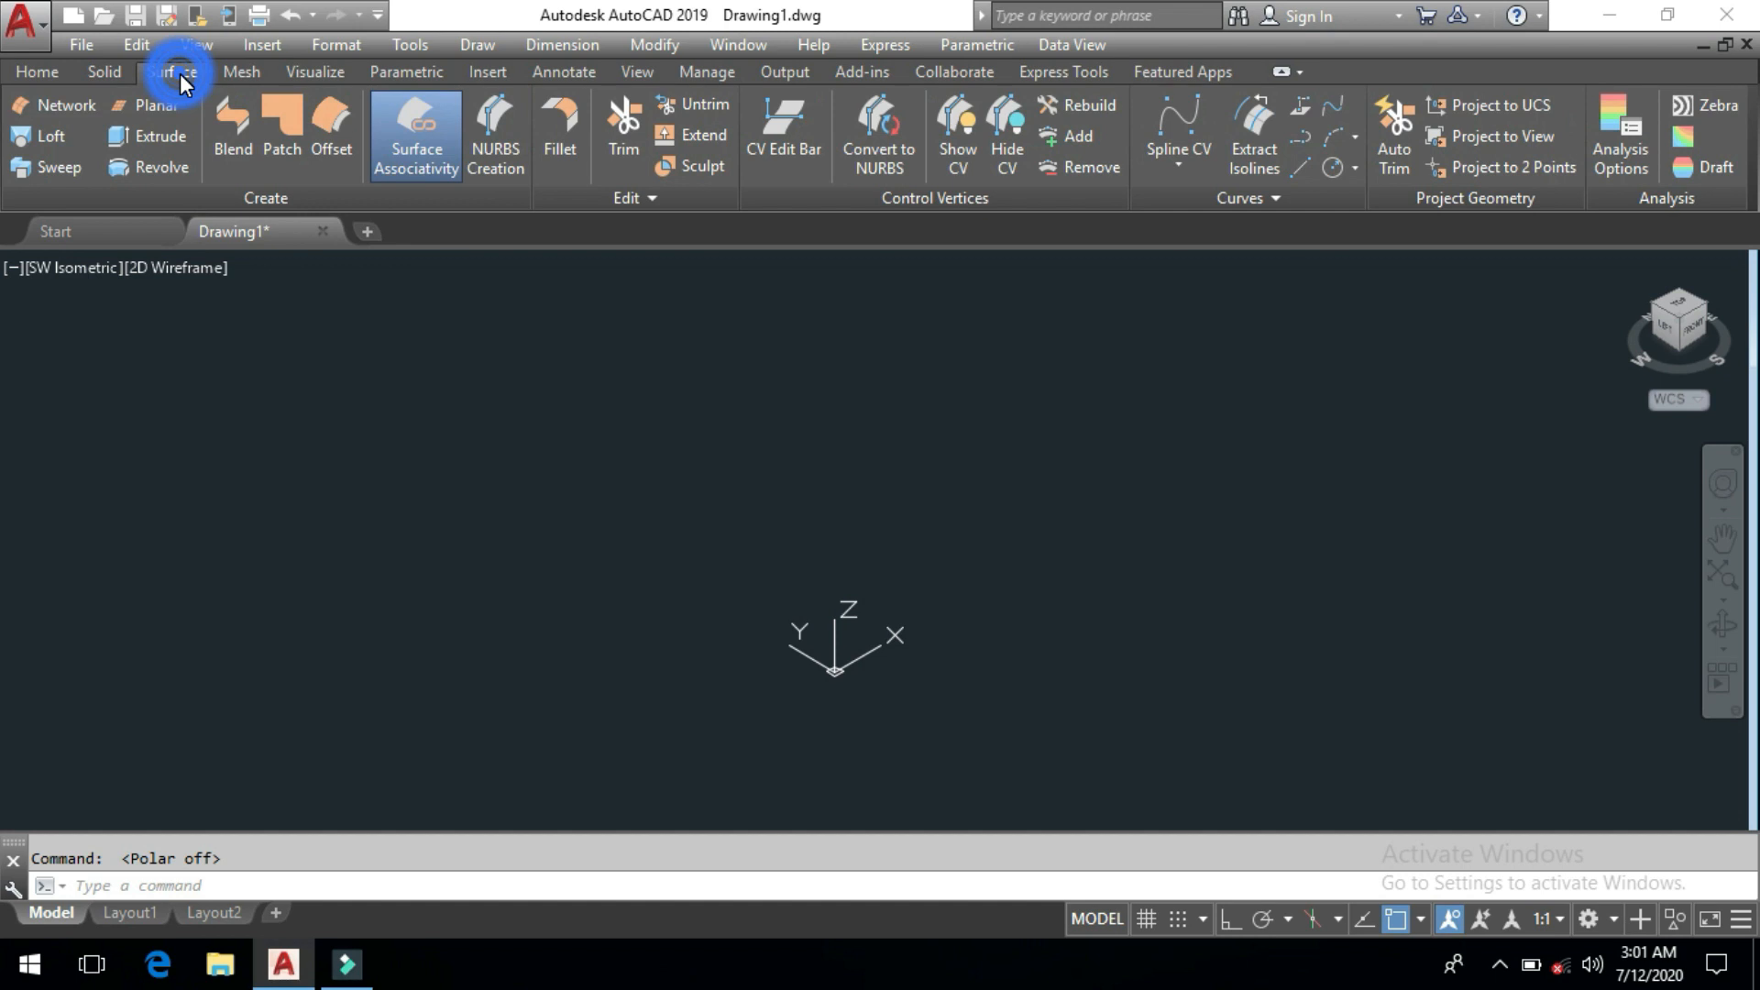
{"action": "left_click", "coordinate": [238, 73]}
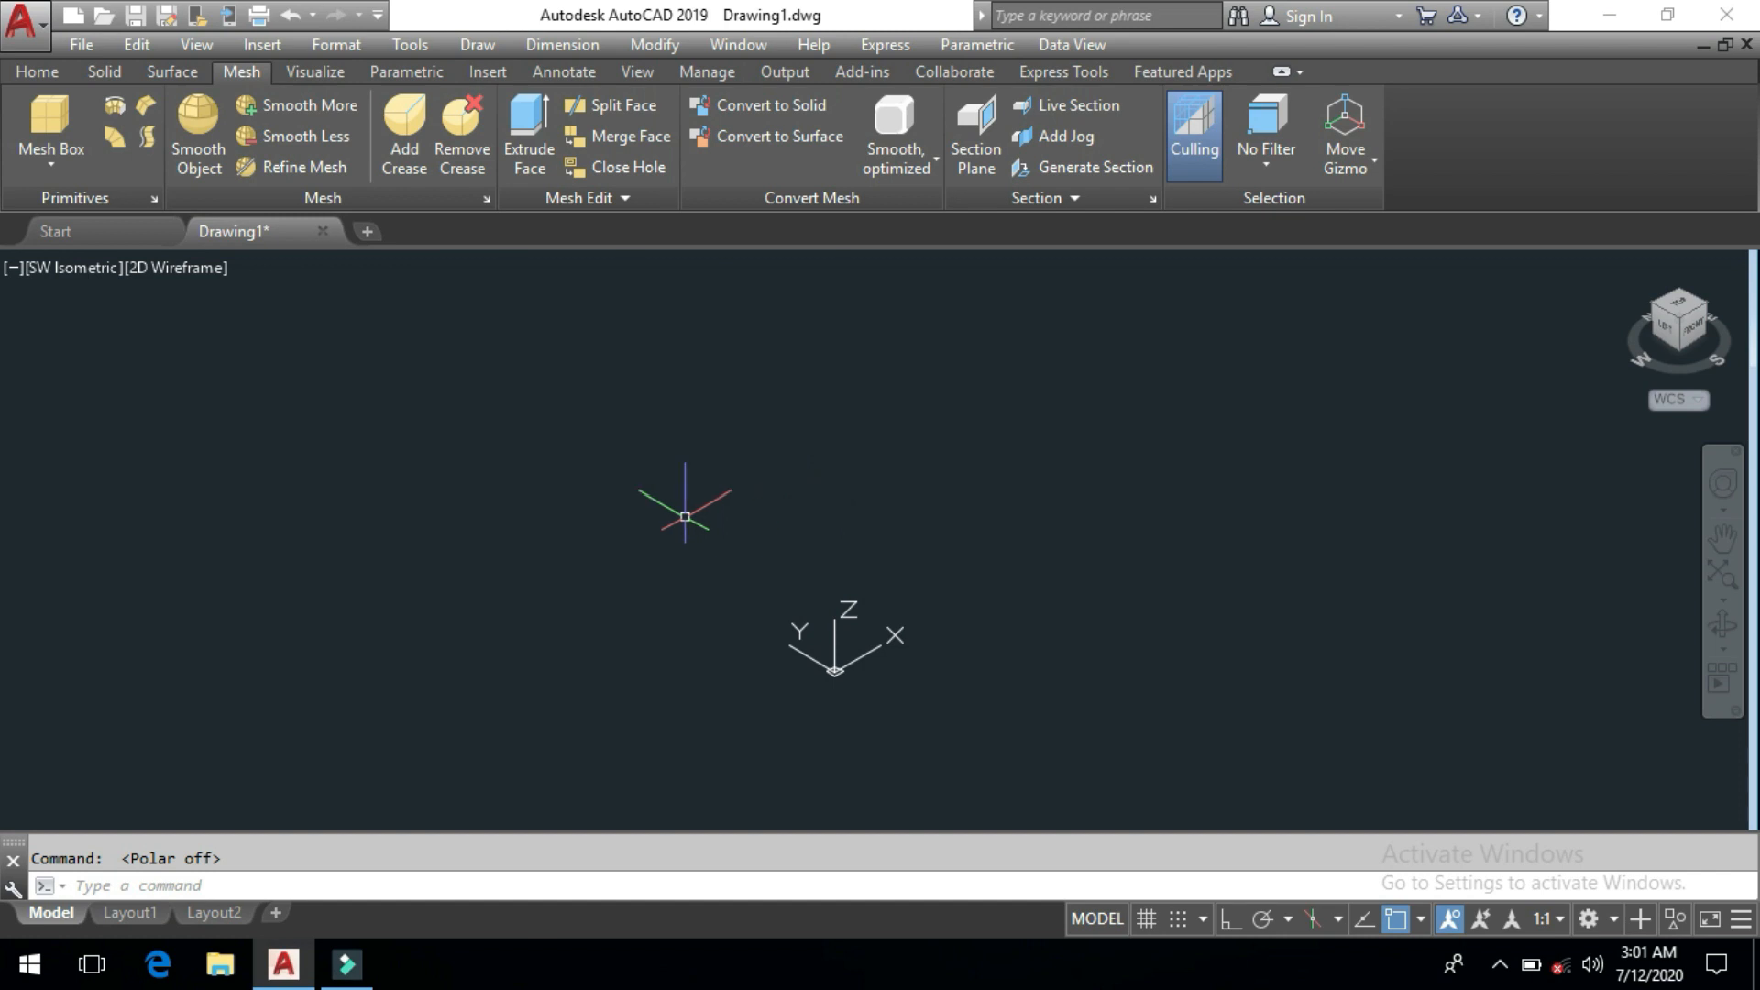
{"action": "left_click", "coordinate": [103, 71]}
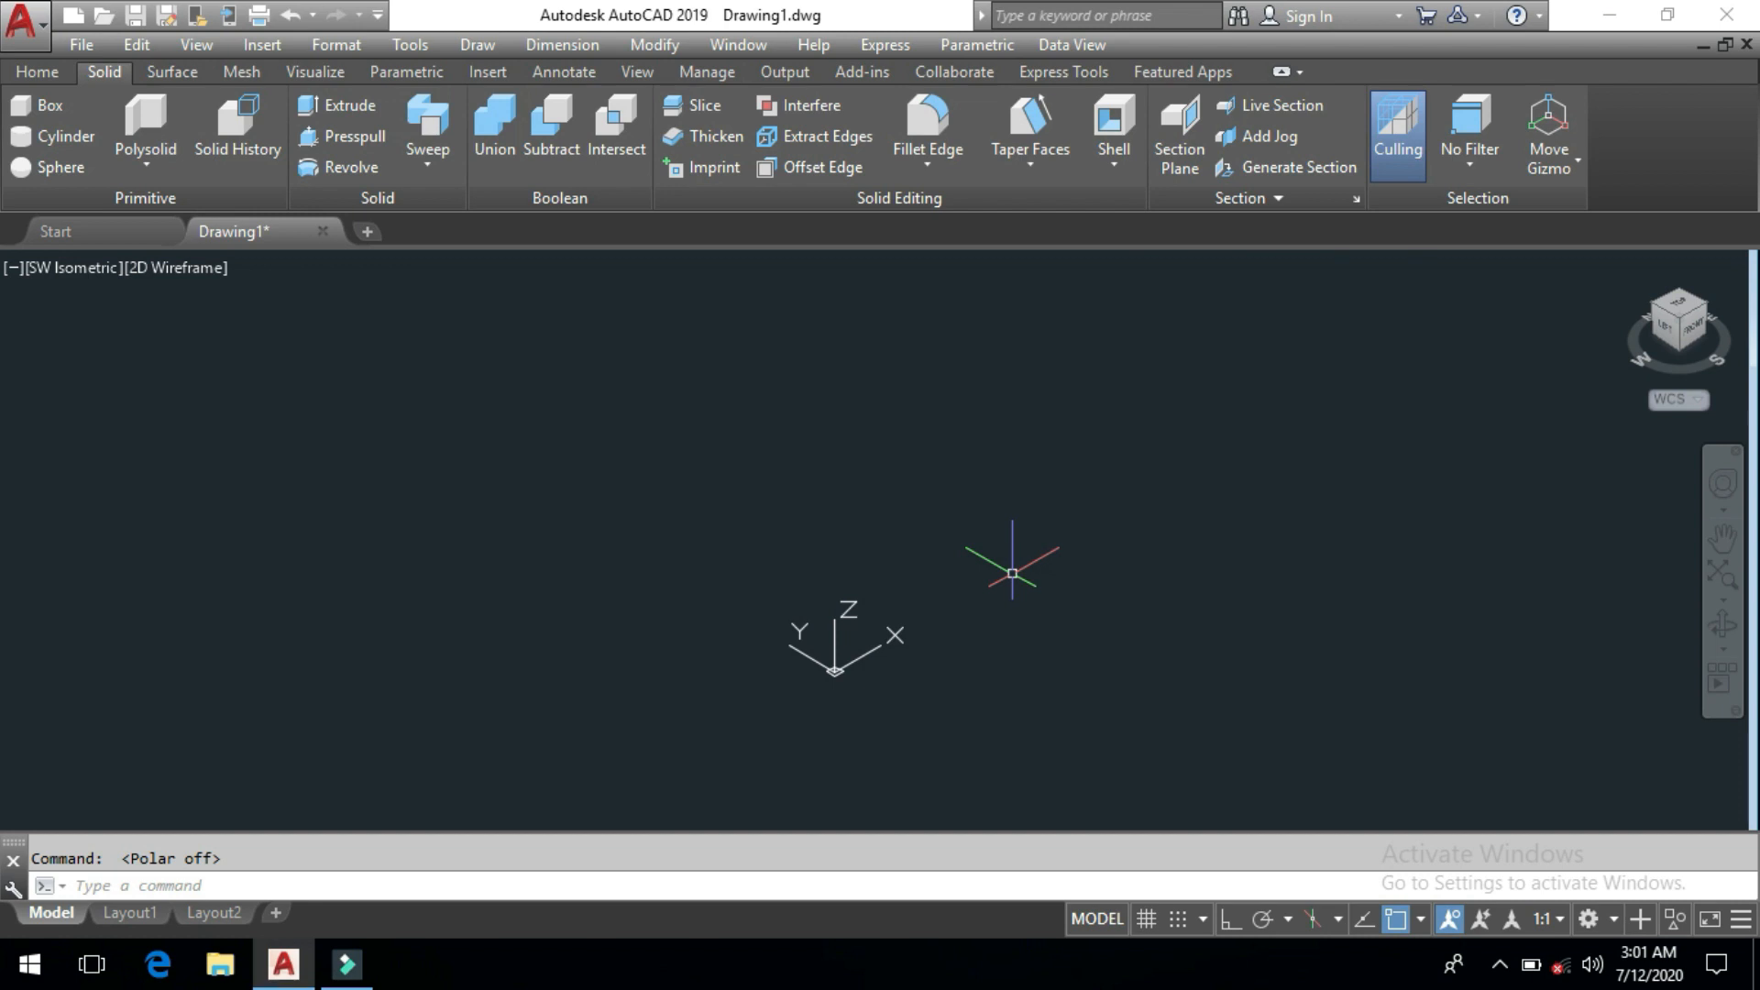
Draw a rectangle using the Dimensions option, with a length of 60 and a width of 30
{"action": "scroll", "coordinate": [1012, 573], "scroll_direction": "up", "scroll_amount": 3}
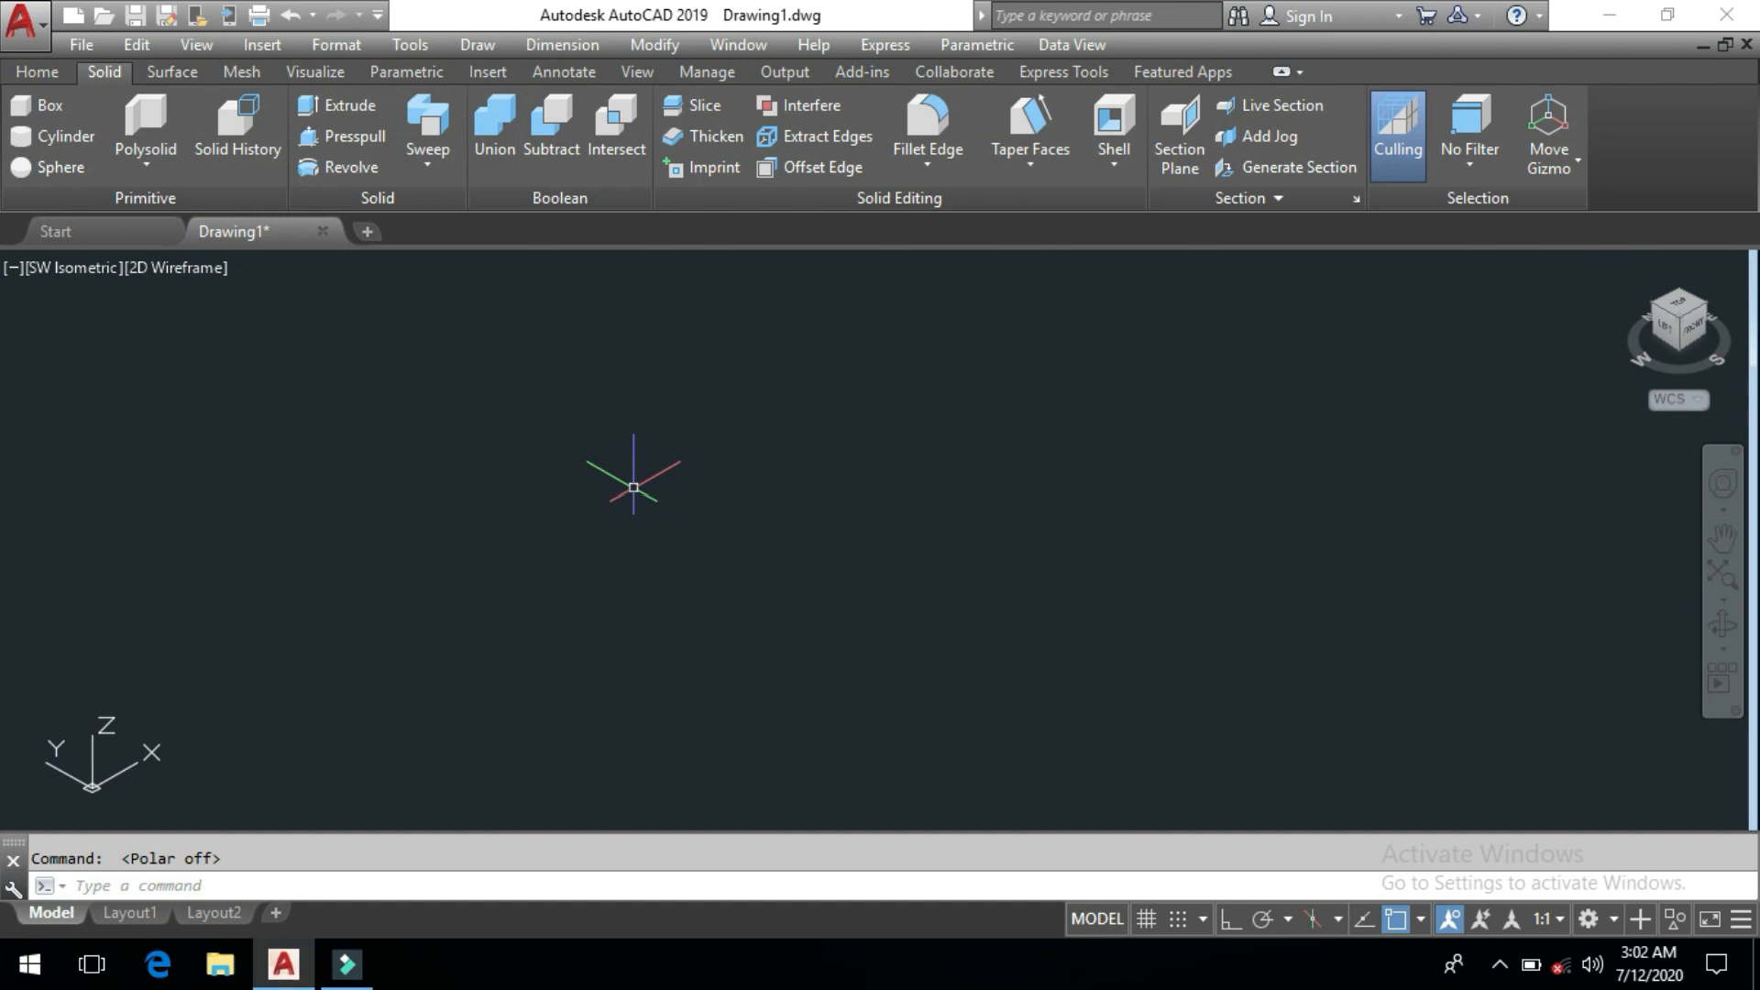
{"action": "type", "text": "REC"}
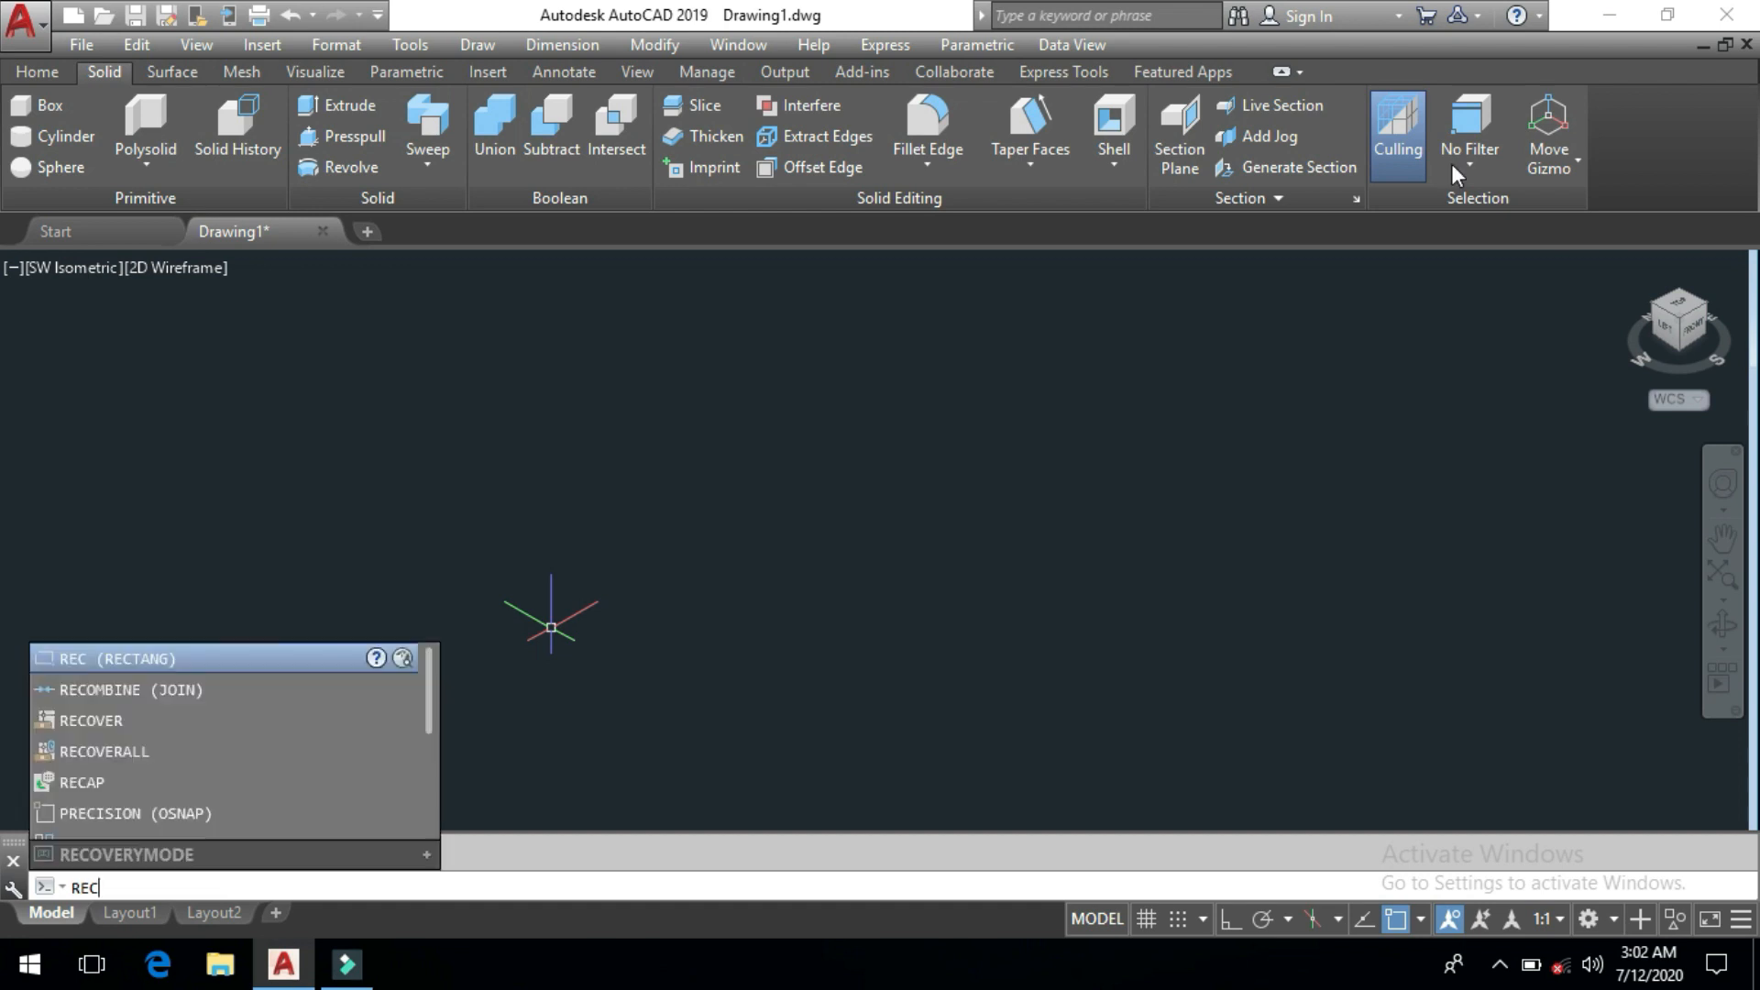
{"action": "key", "text": "Return"}
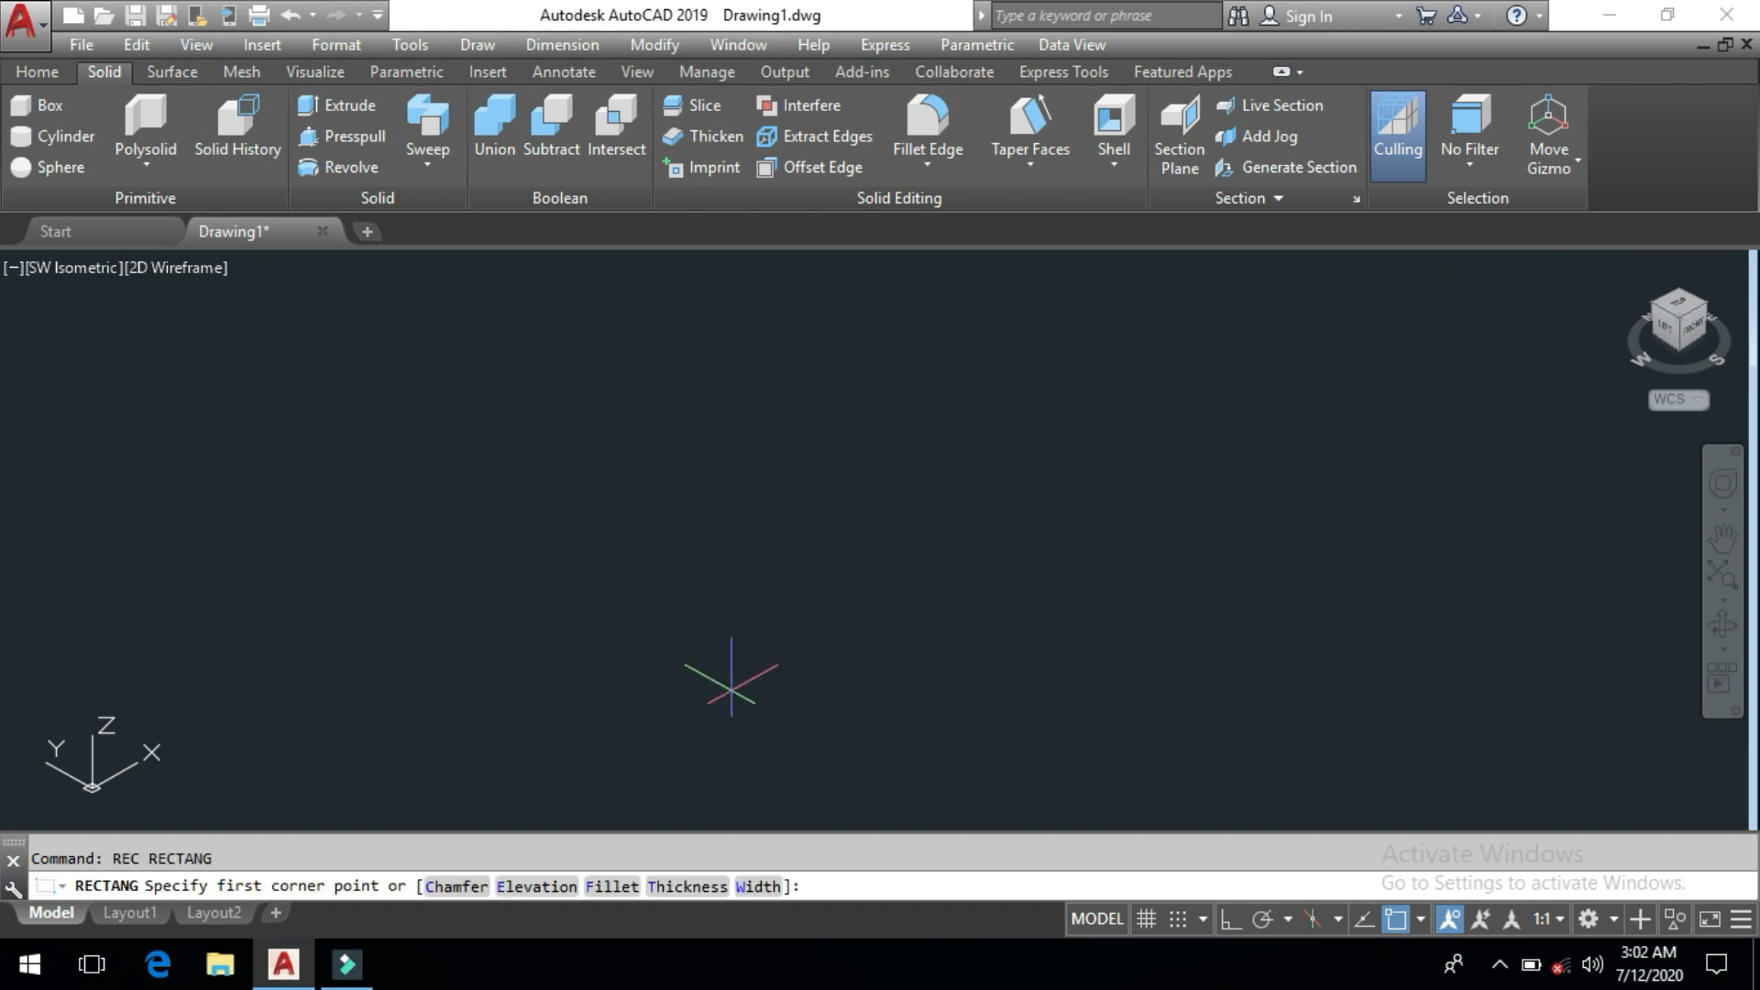
{"action": "left_click", "coordinate": [730, 687]}
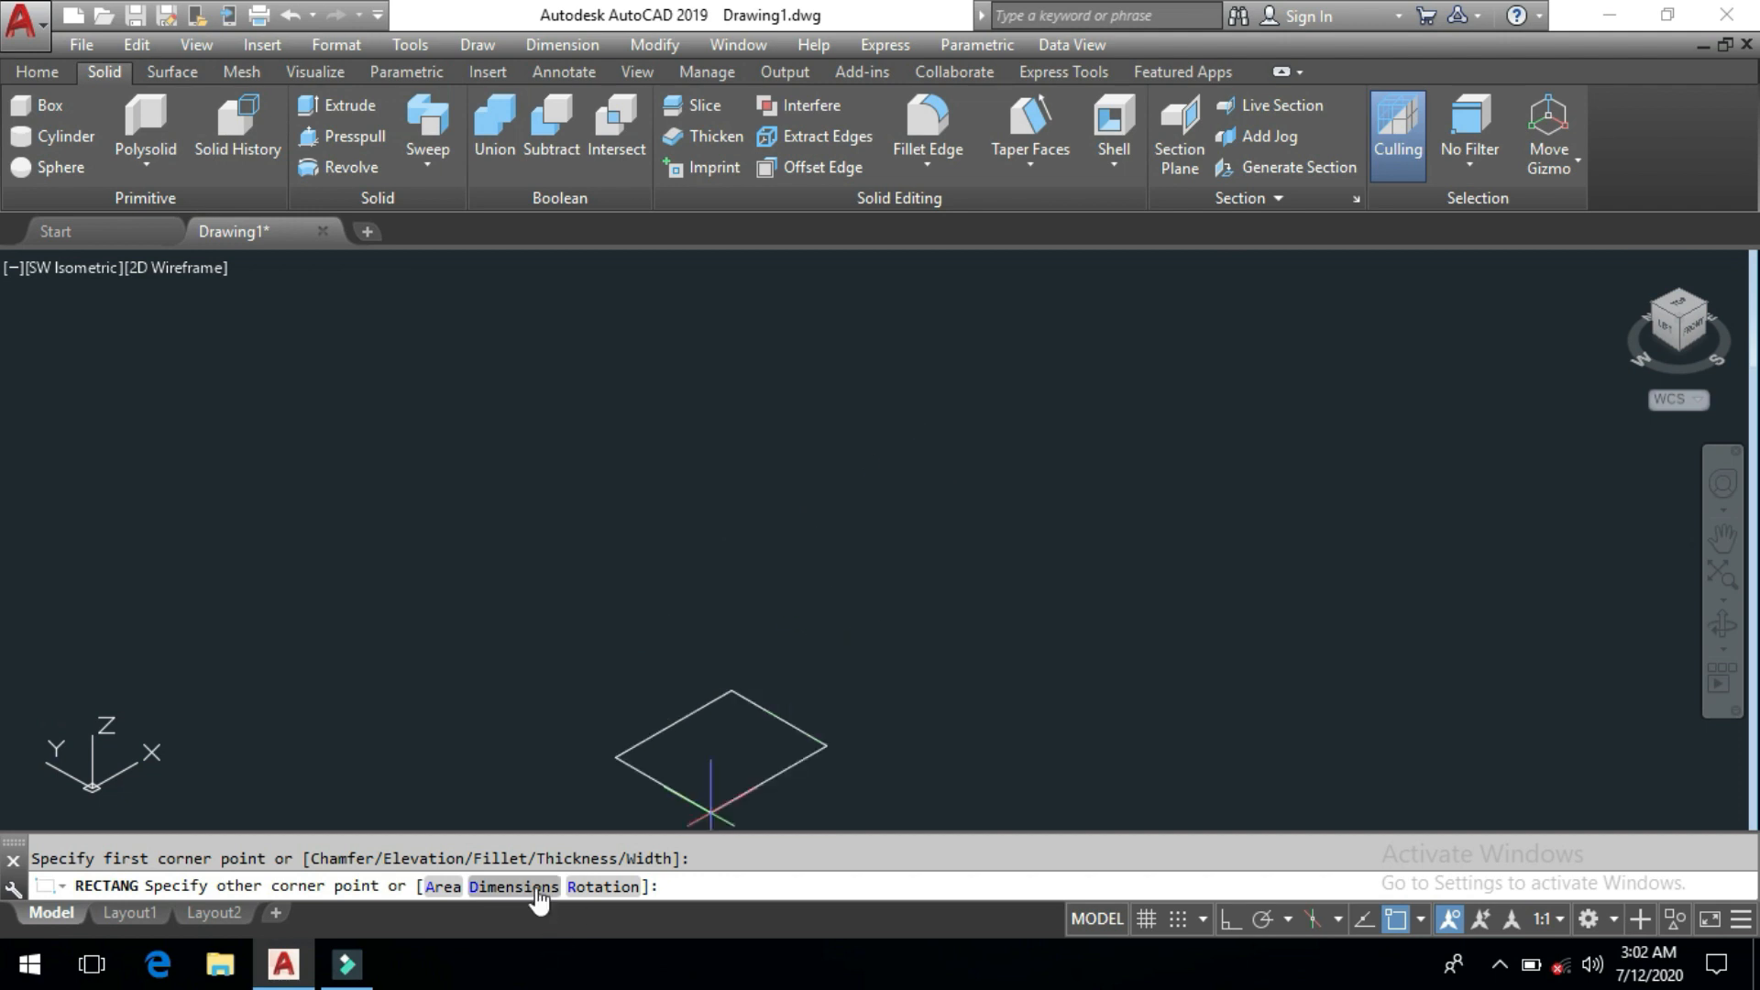
{"action": "type", "text": "D"}
{"action": "key", "text": "Return"}
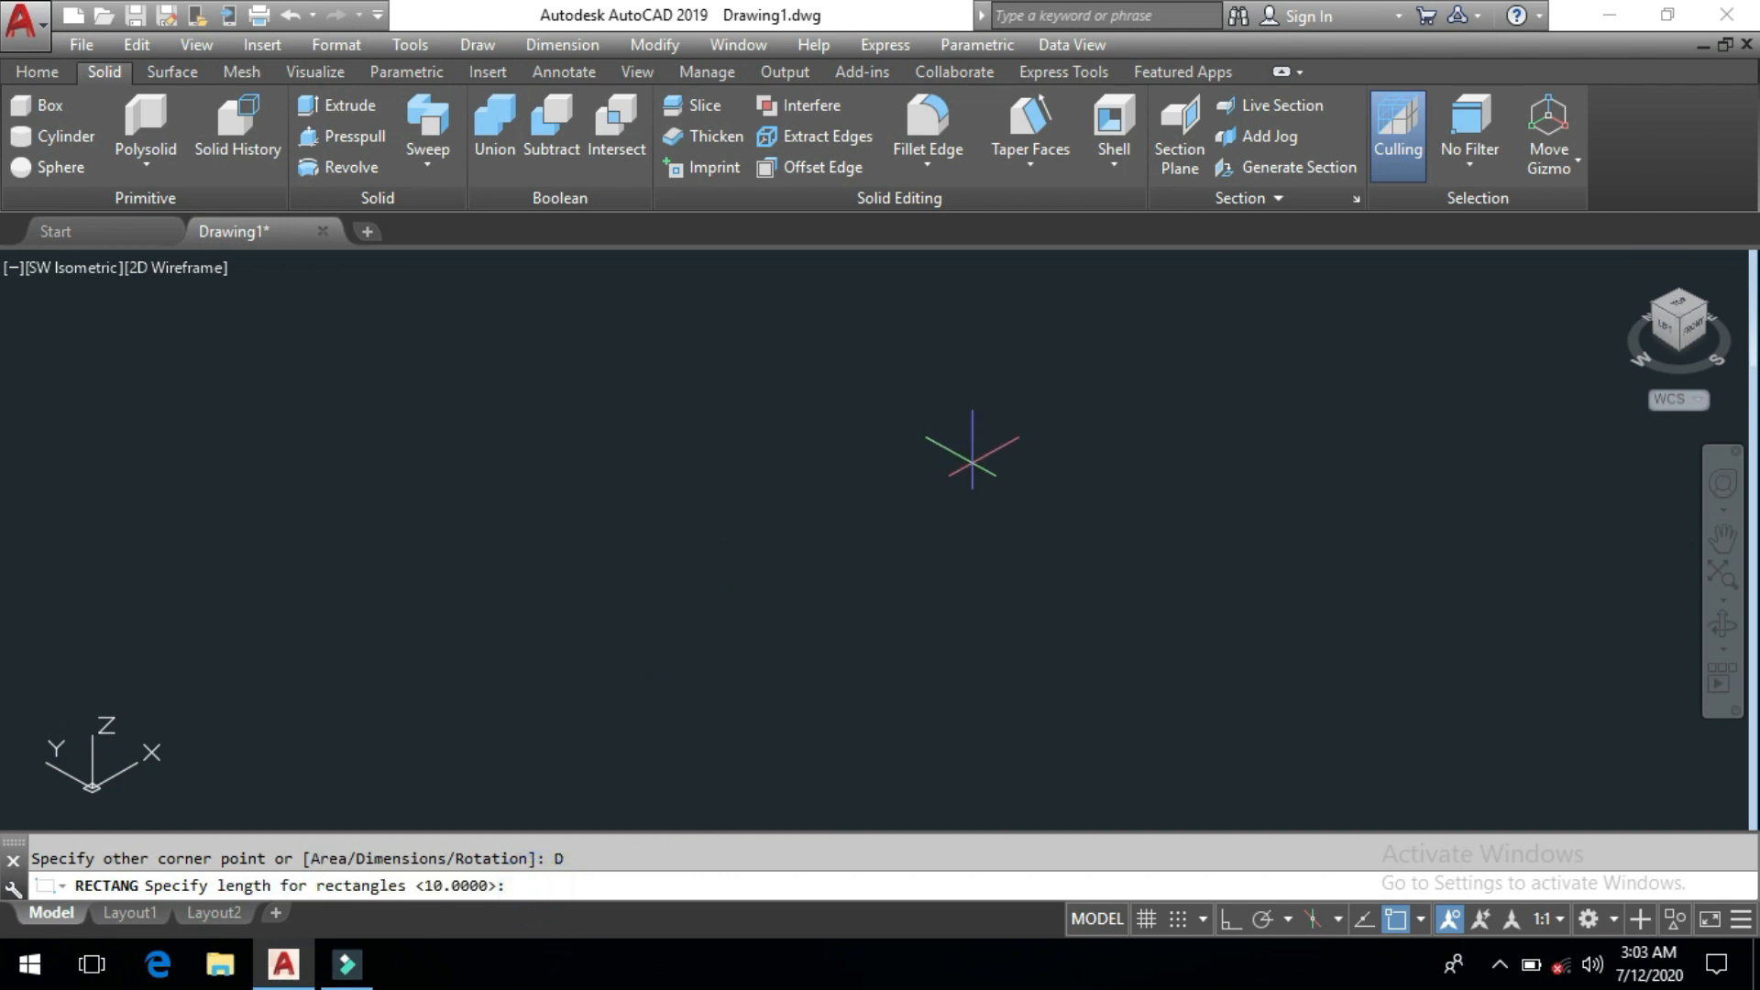
{"action": "type", "text": "60"}
{"action": "key", "text": "Return"}
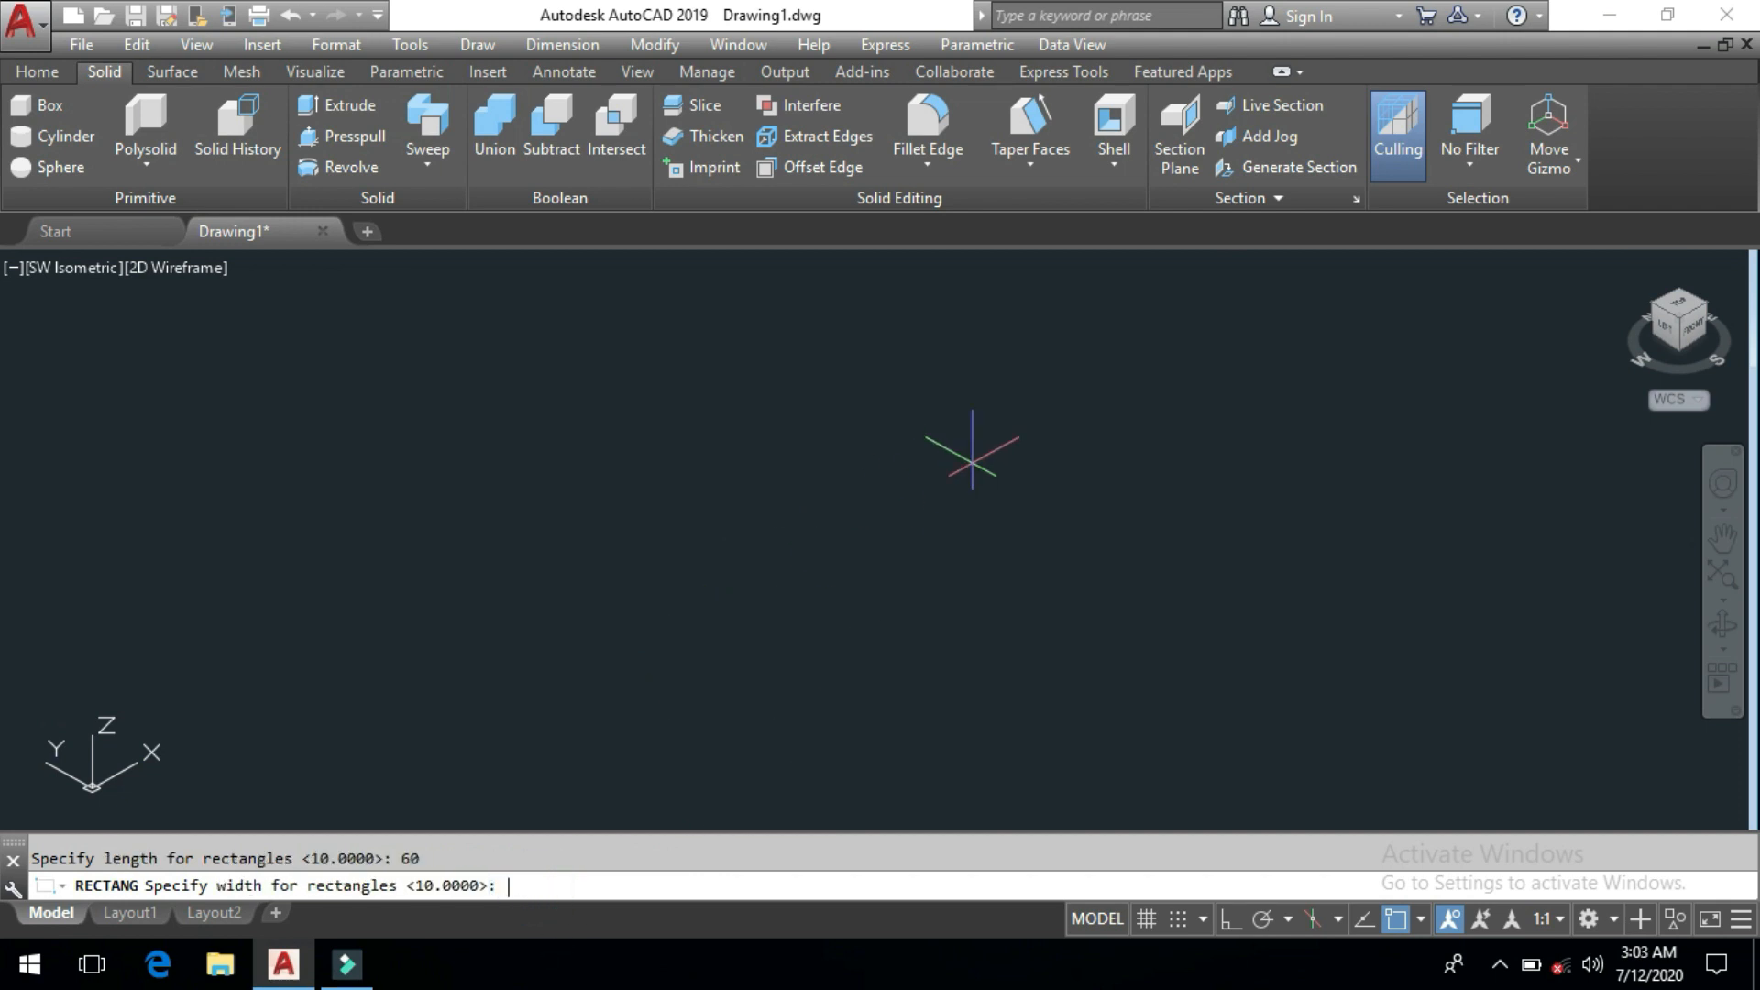
{"action": "type", "text": "30"}
{"action": "key", "text": "Return"}
{"action": "left_click", "coordinate": [971, 458]}
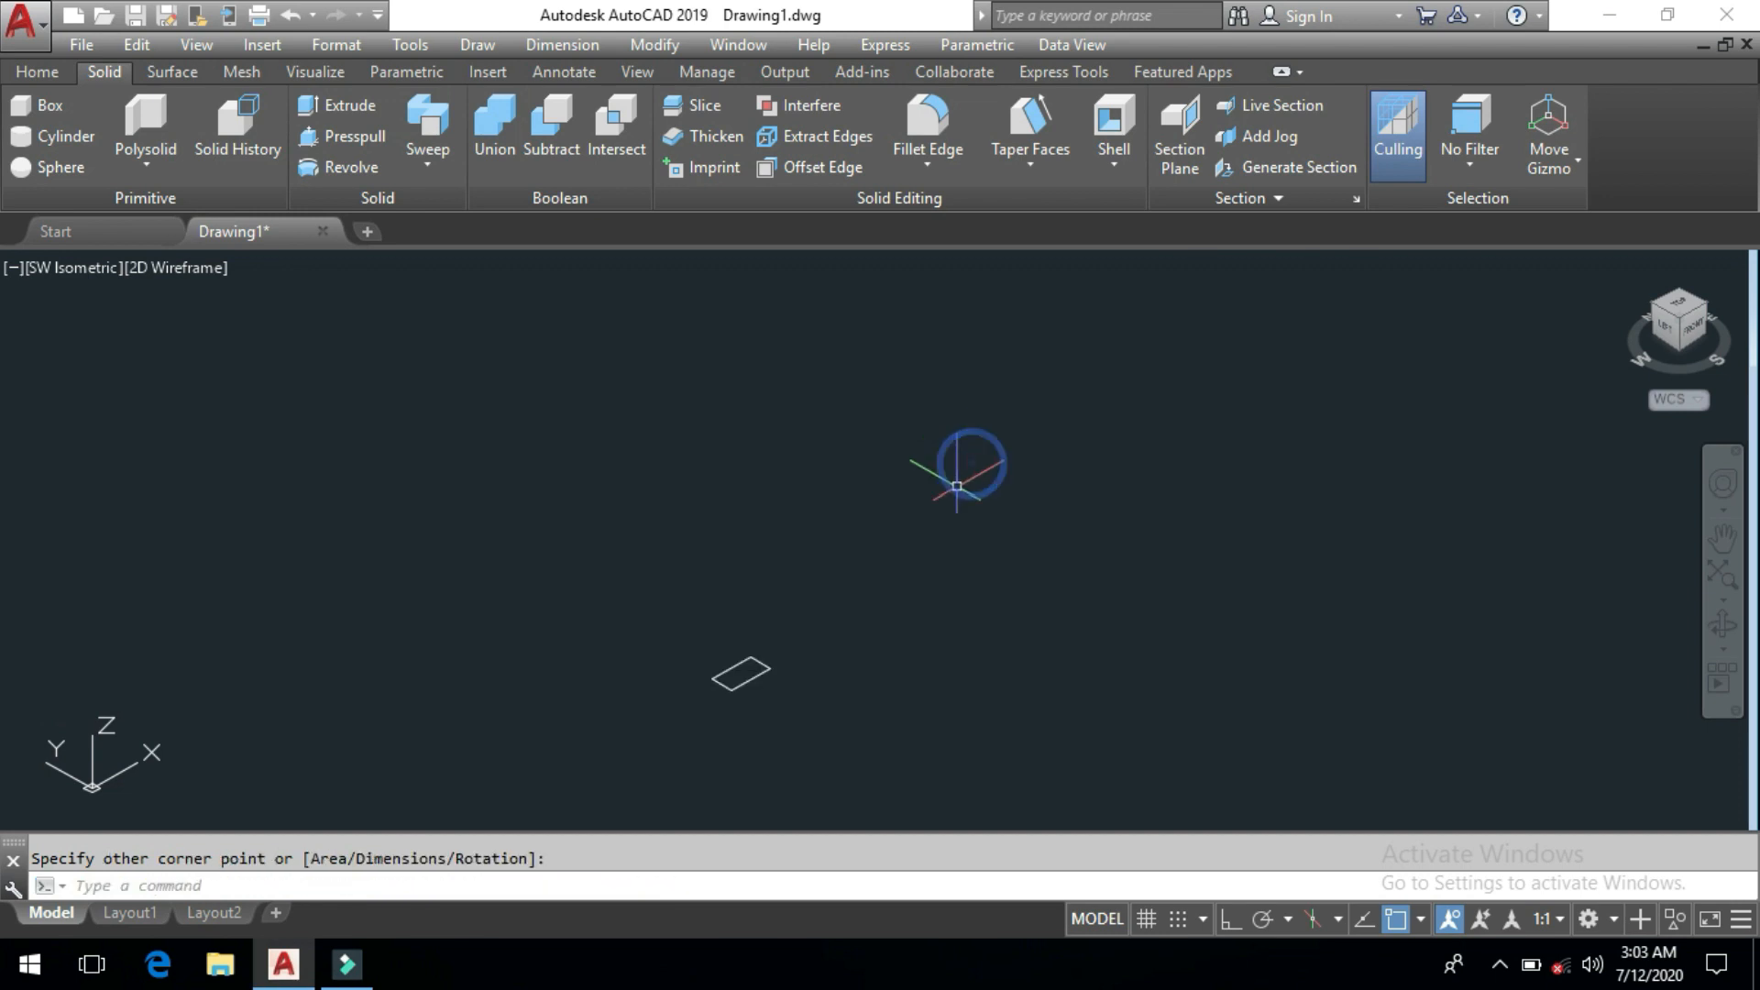
Draw a 60-unit line from the rectangle's far corner, directed straight up as seen in the SW Isometric view
{"action": "scroll", "coordinate": [752, 719], "scroll_direction": "up", "scroll_amount": 7}
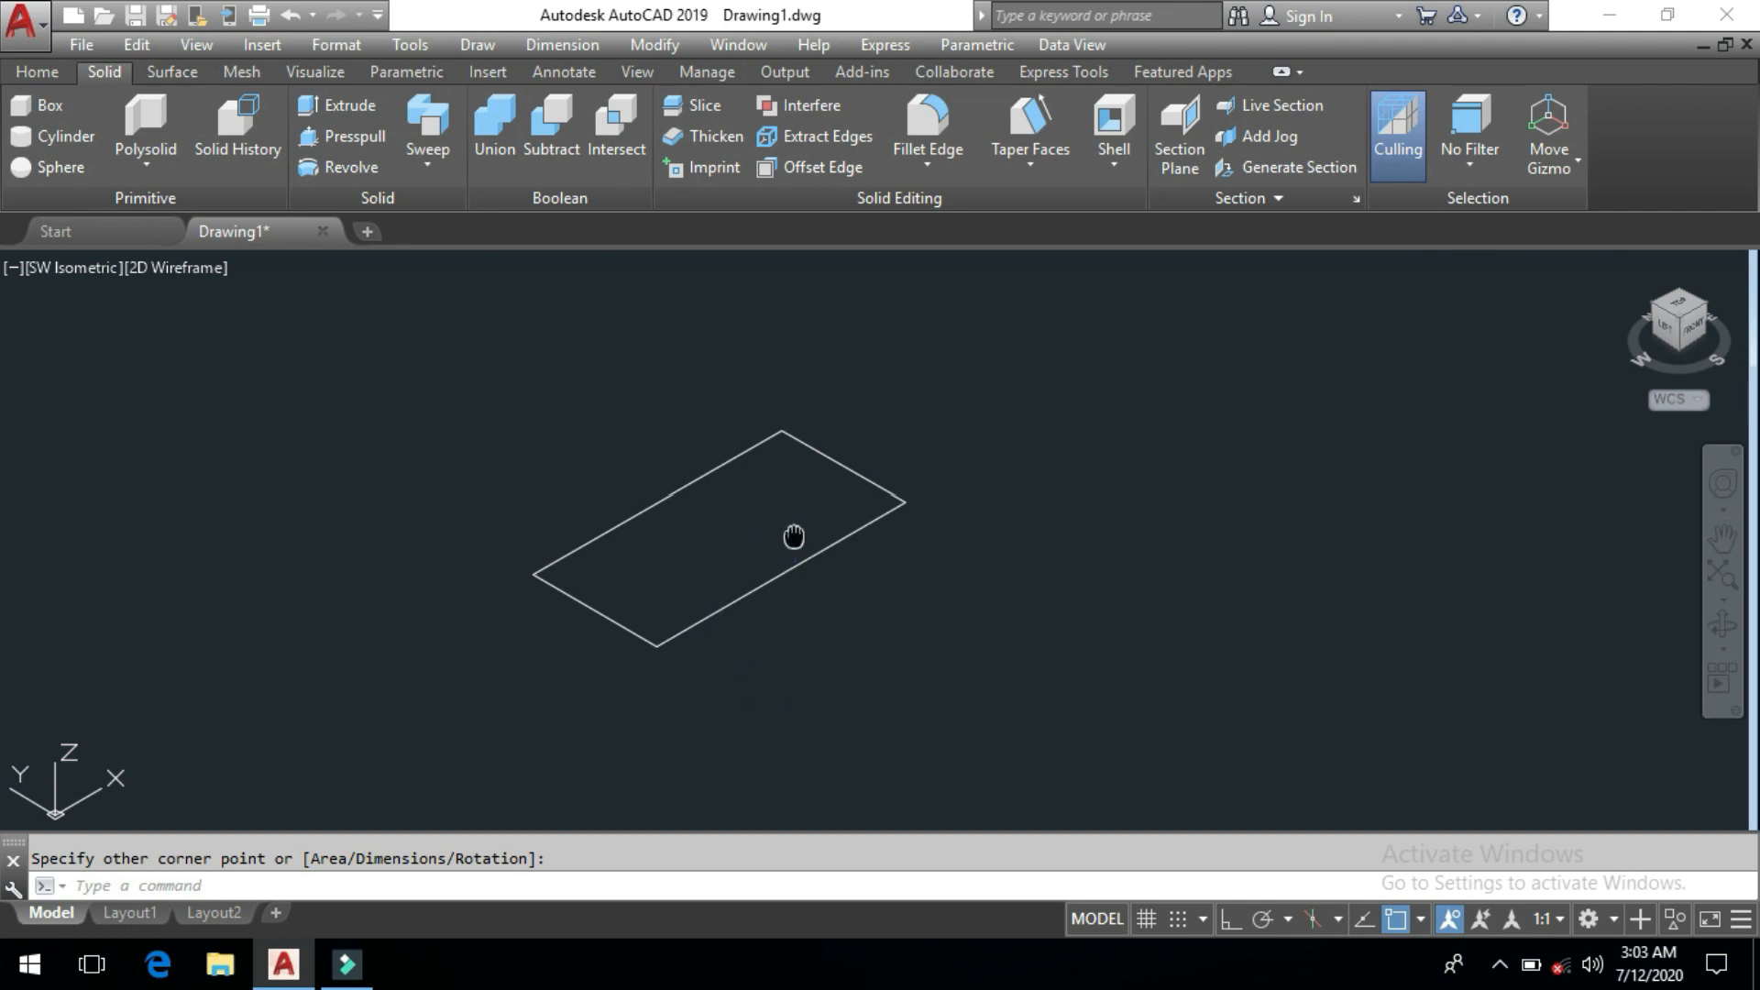
{"action": "scroll", "coordinate": [867, 639], "scroll_direction": "up", "scroll_amount": 3}
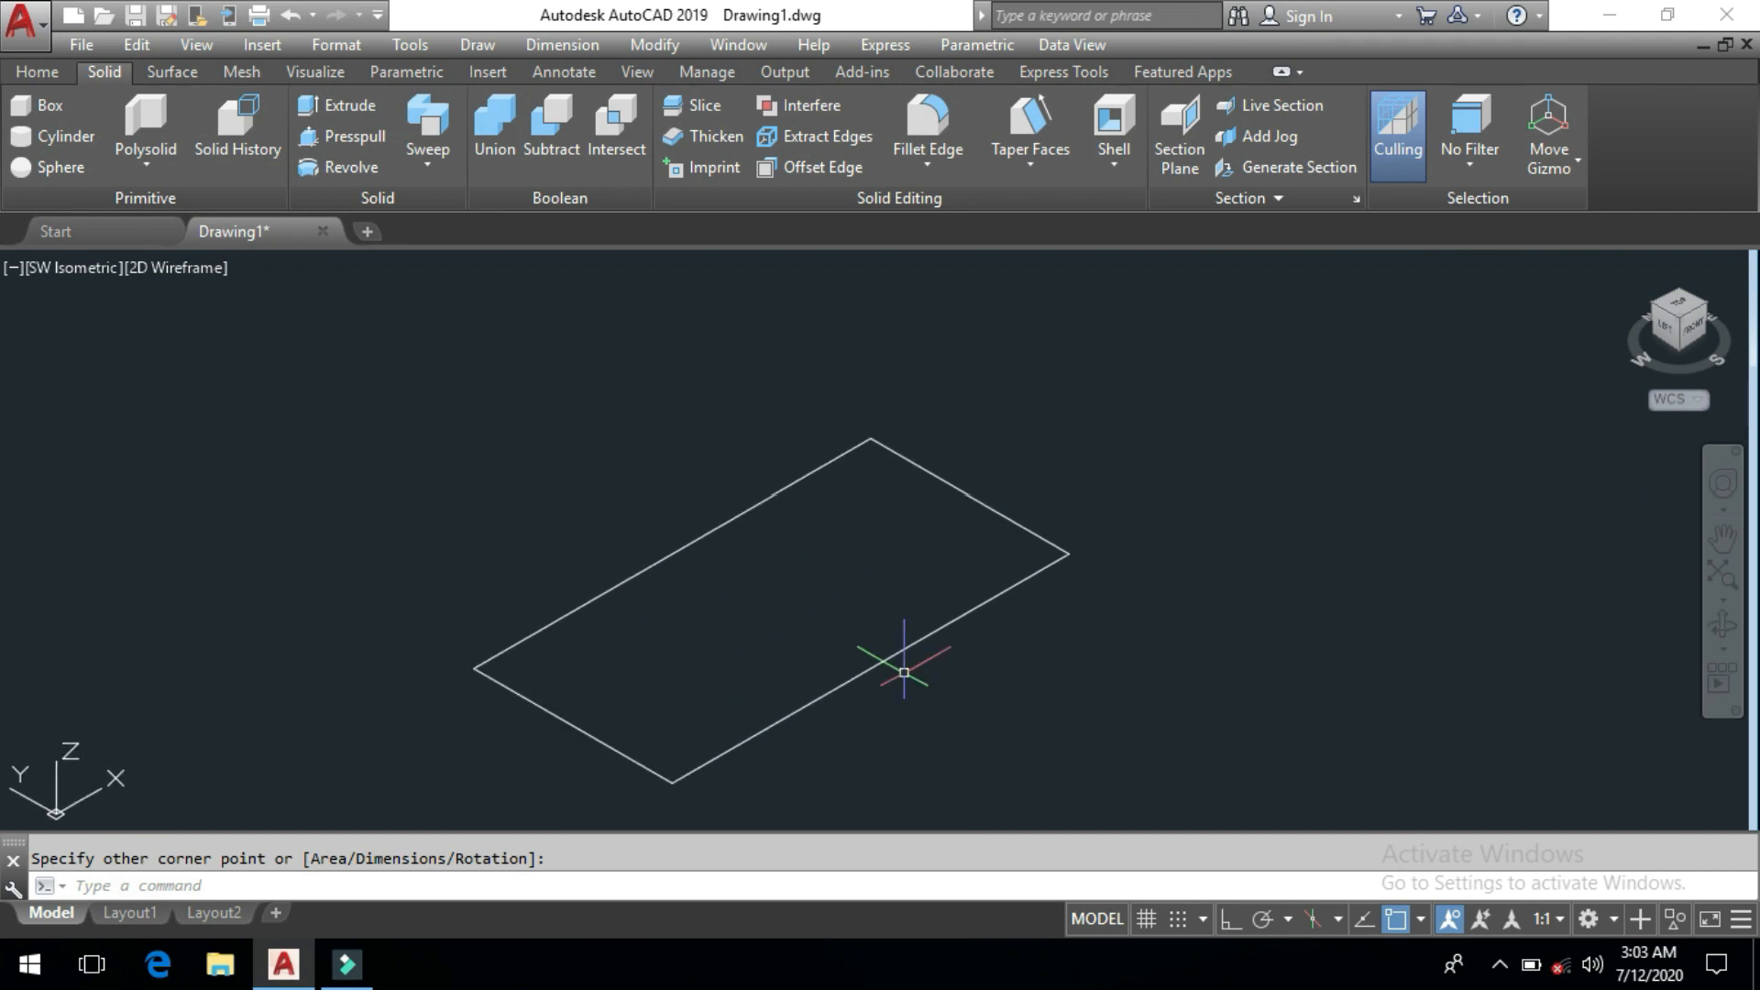
{"action": "scroll", "coordinate": [904, 672], "scroll_direction": "down", "scroll_amount": 2}
{"action": "middle_click_drag", "start_coordinate": [904, 700], "coordinate": [947, 730]}
{"action": "type", "text": "L"}
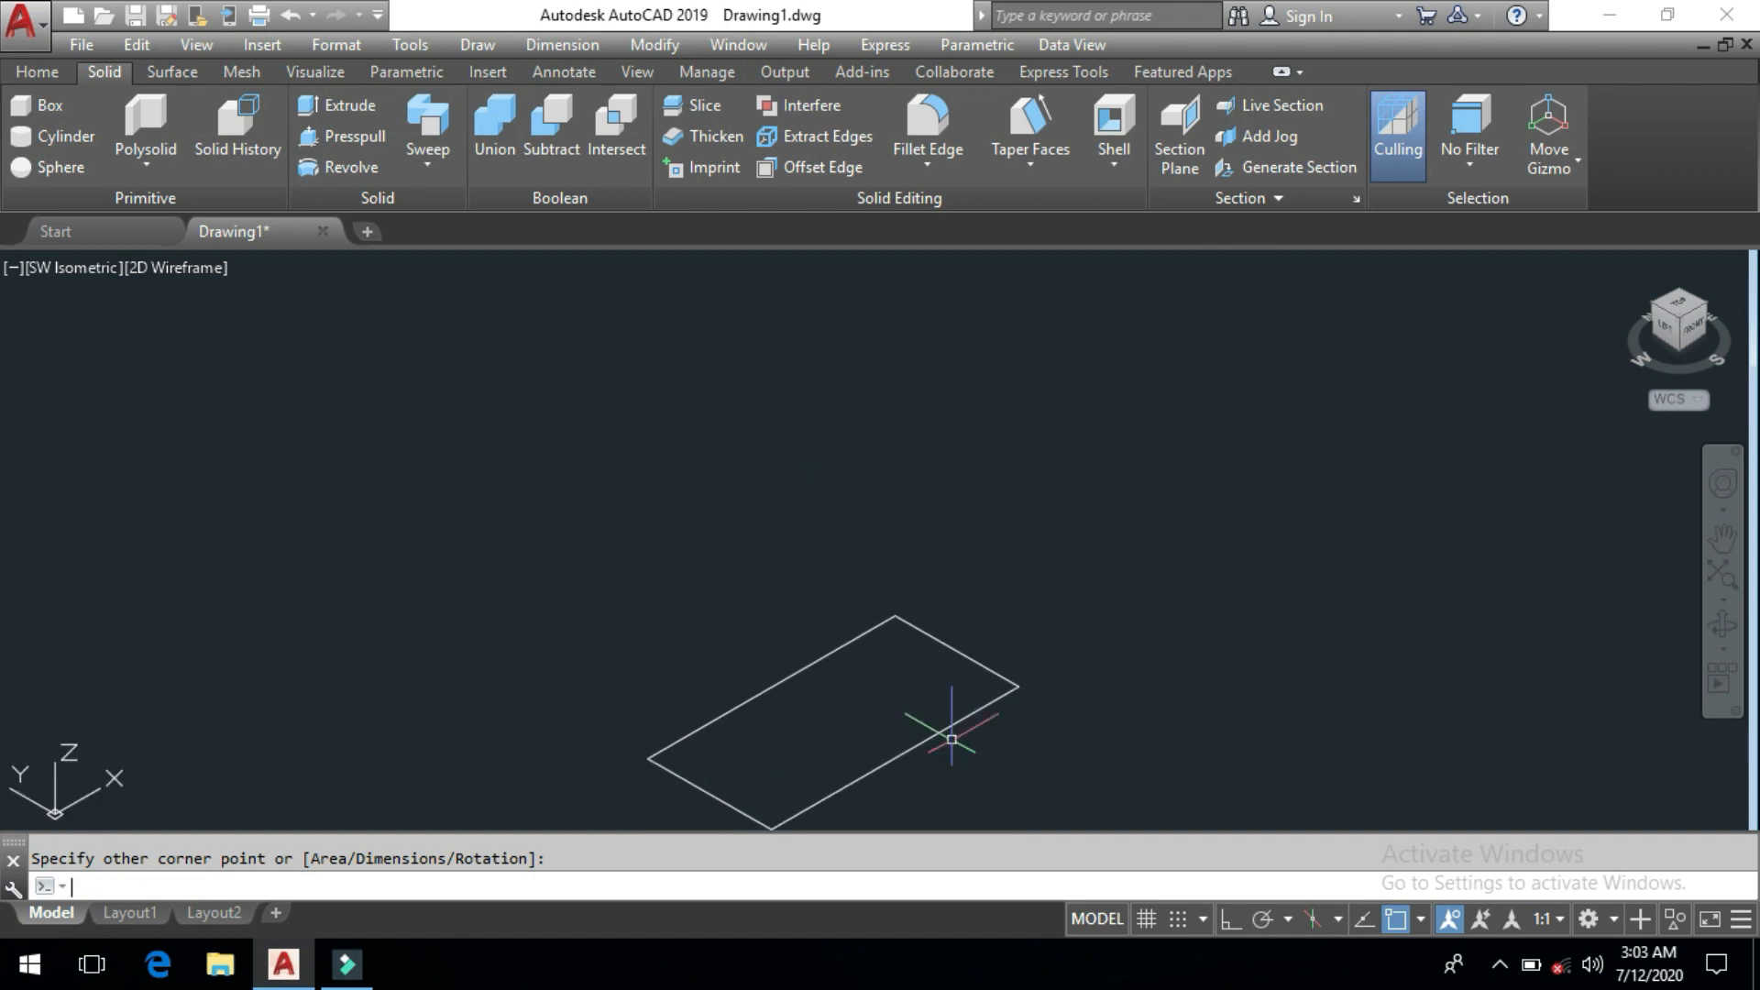
{"action": "key", "text": "Return"}
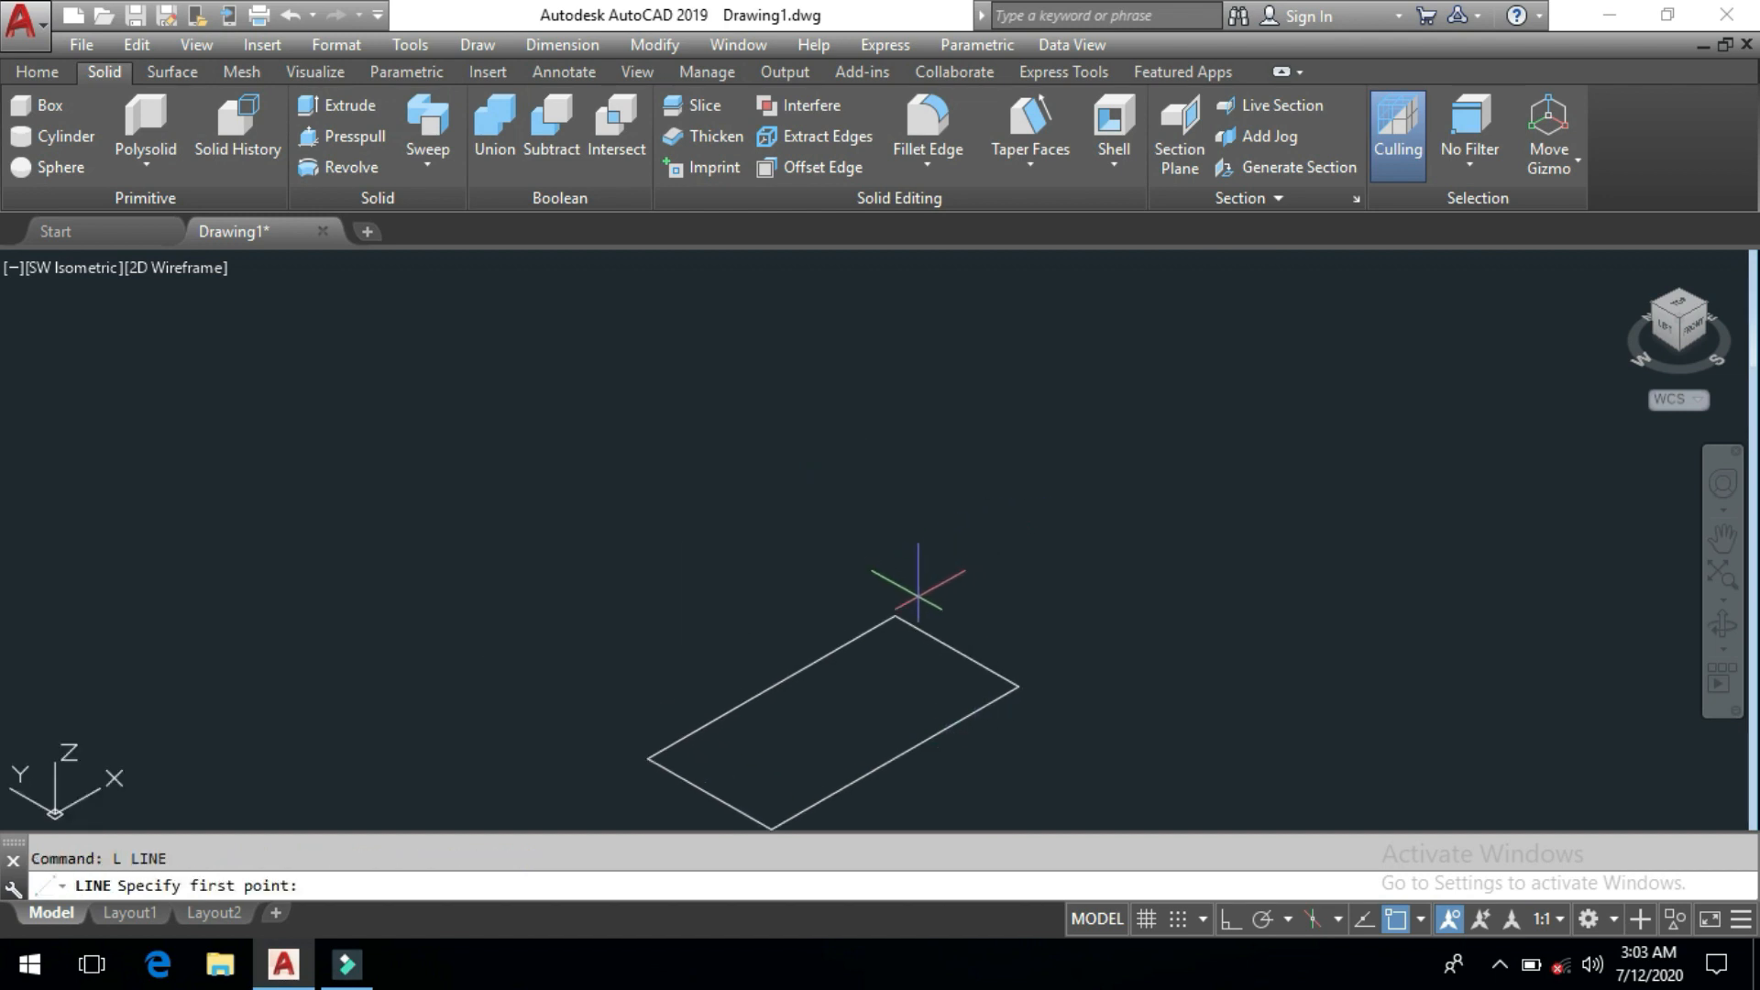
{"action": "left_click", "coordinate": [895, 615]}
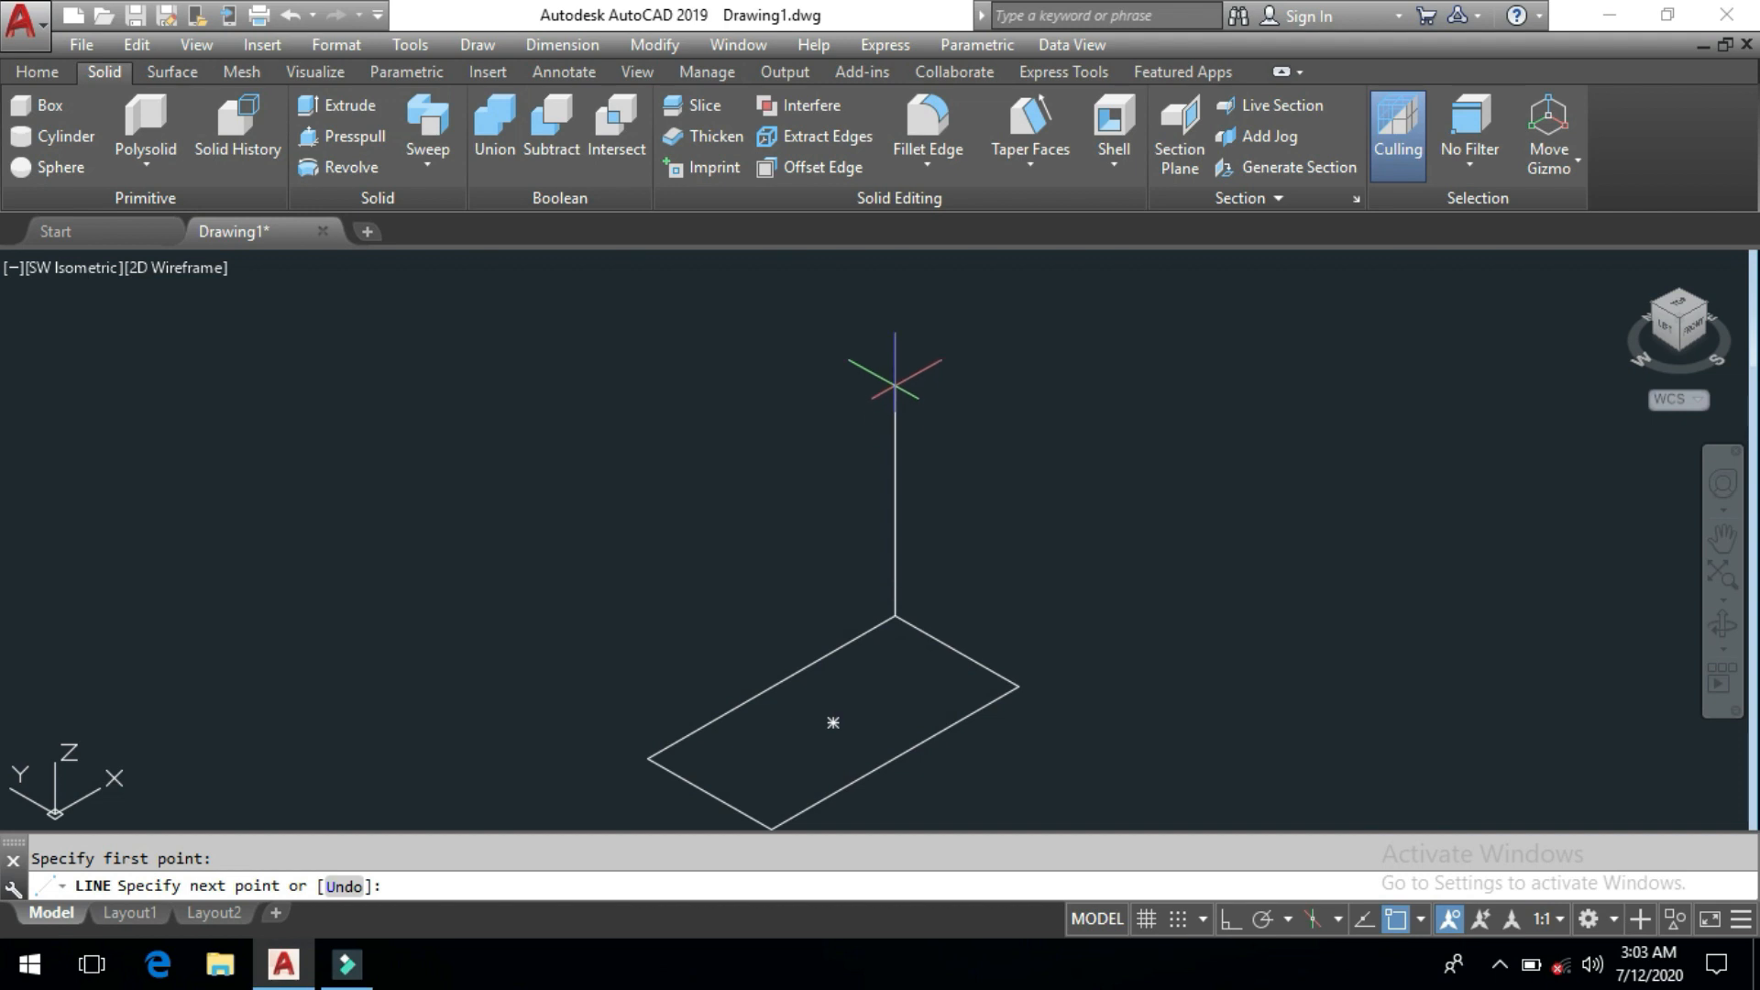
{"action": "type", "text": "60"}
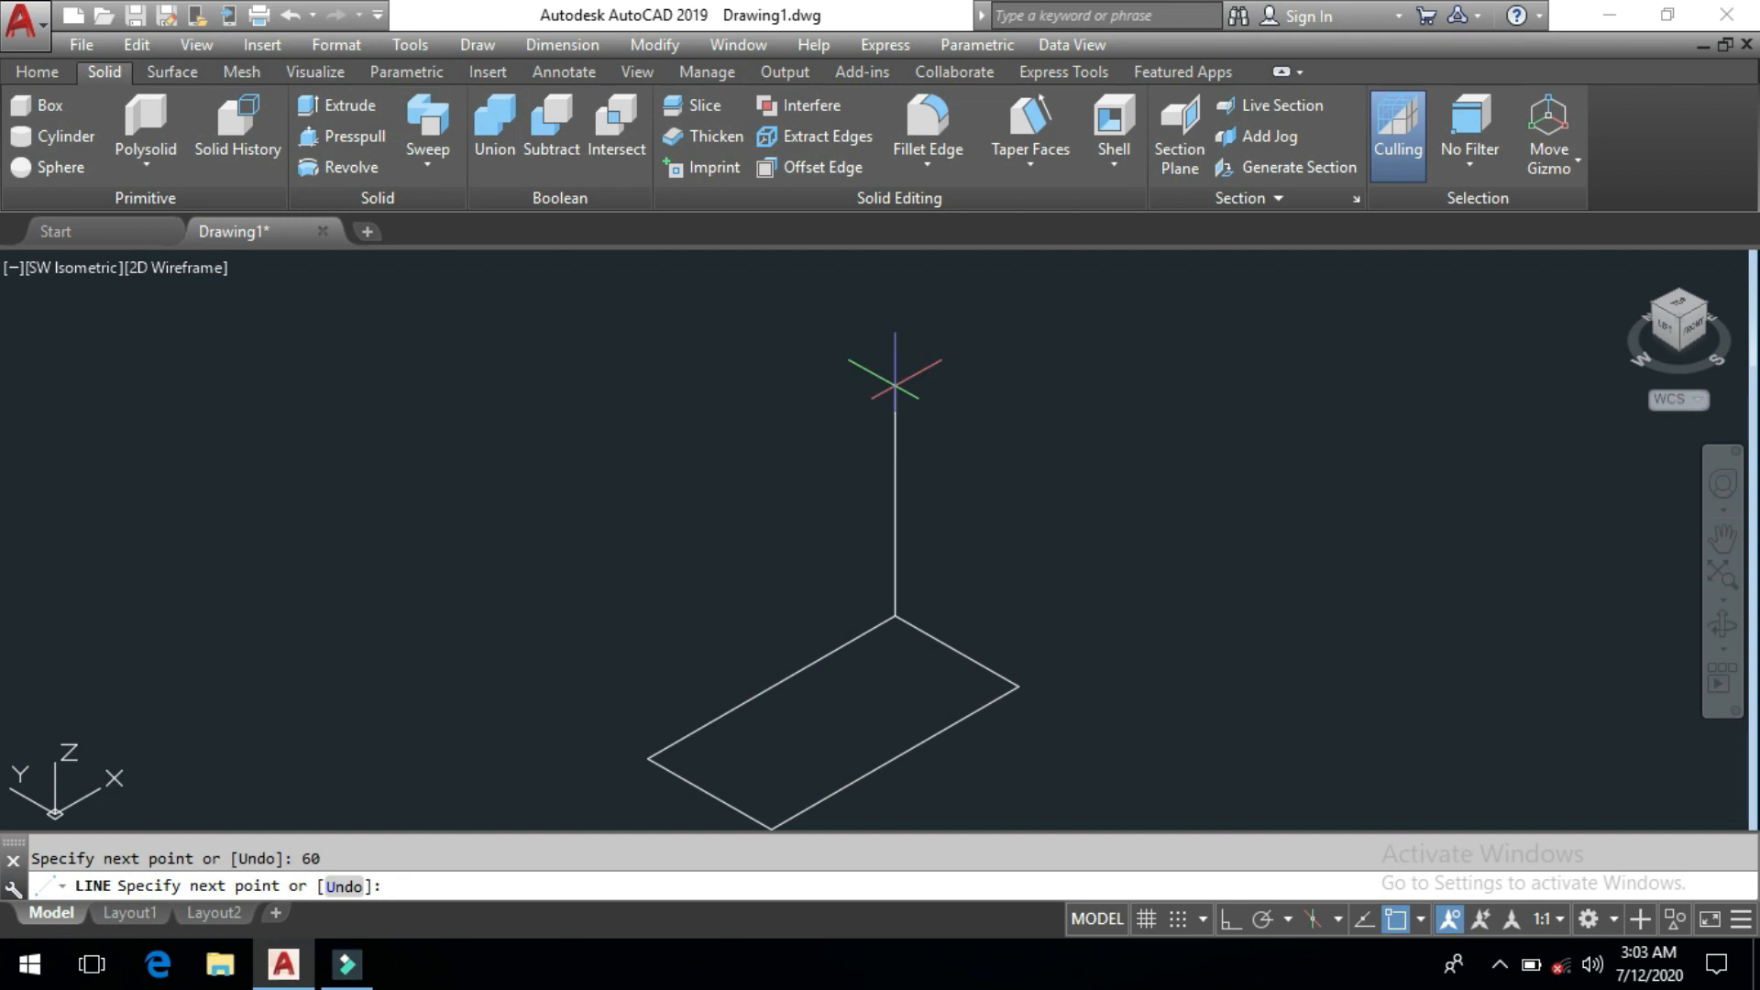
{"action": "key", "text": "Return"}
Select the new line at the rectangle's far corner to inspect it, and clear the selection
{"action": "middle_click_drag", "start_coordinate": [1018, 629], "coordinate": [1010, 580]}
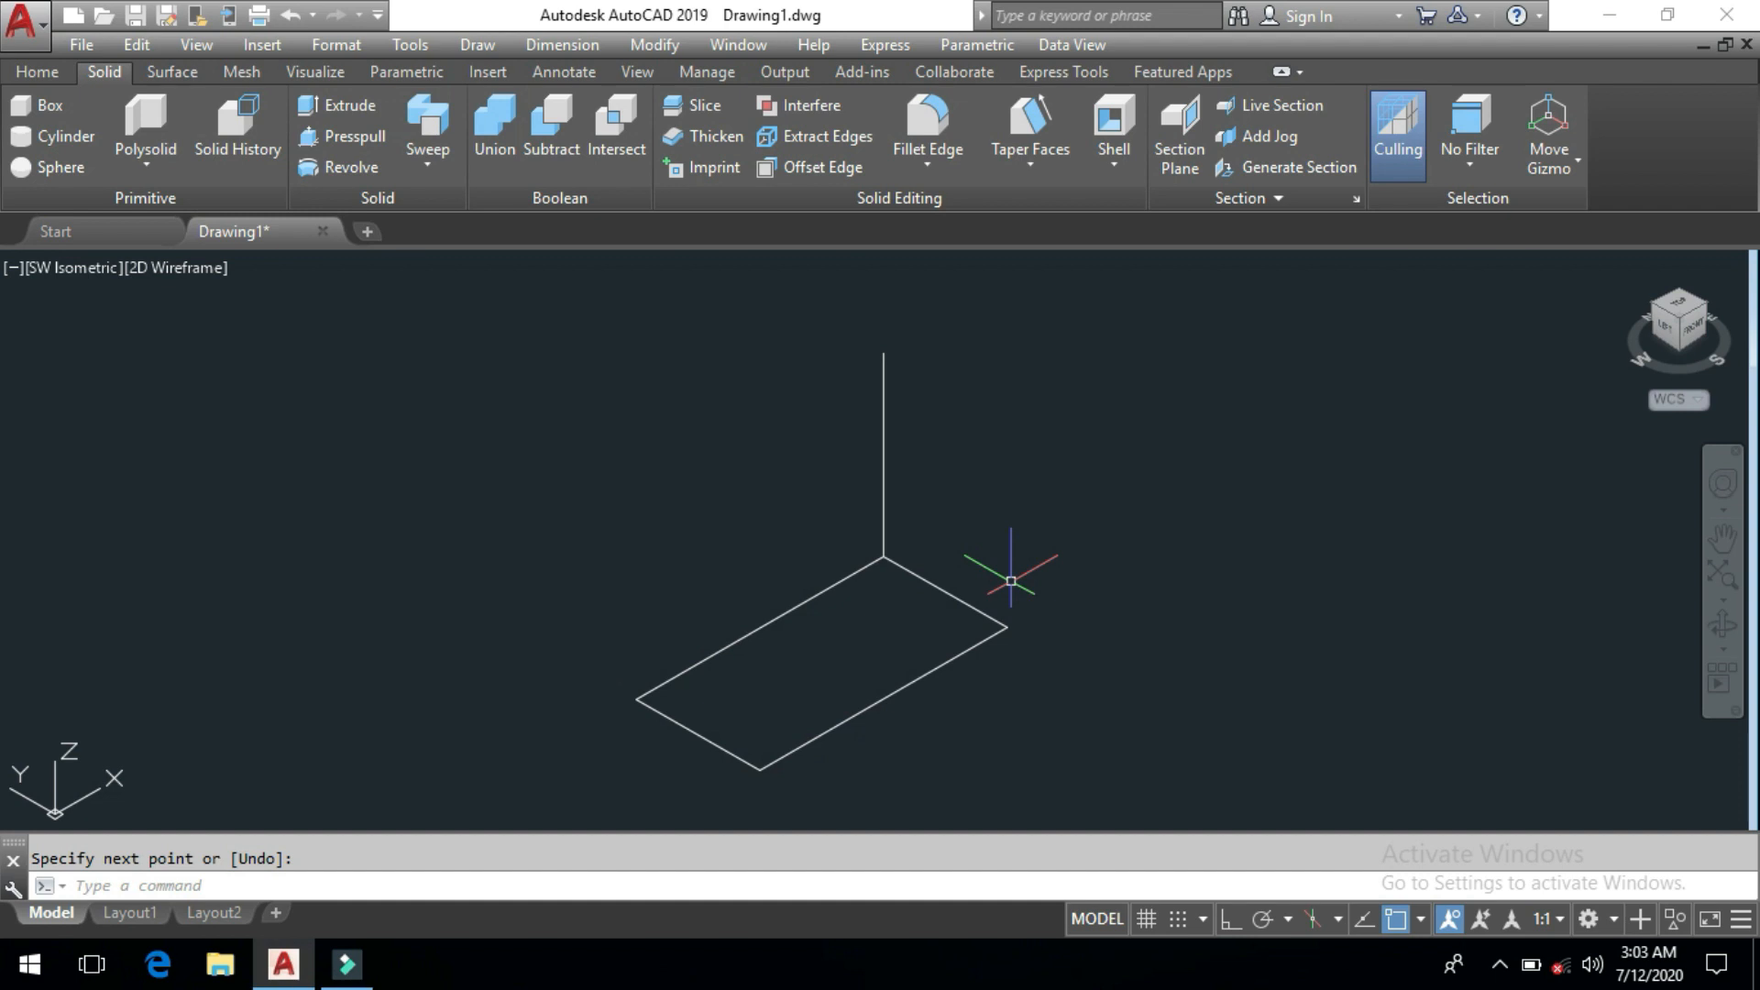
{"action": "left_click_drag", "start_coordinate": [1028, 439], "coordinate": [760, 494]}
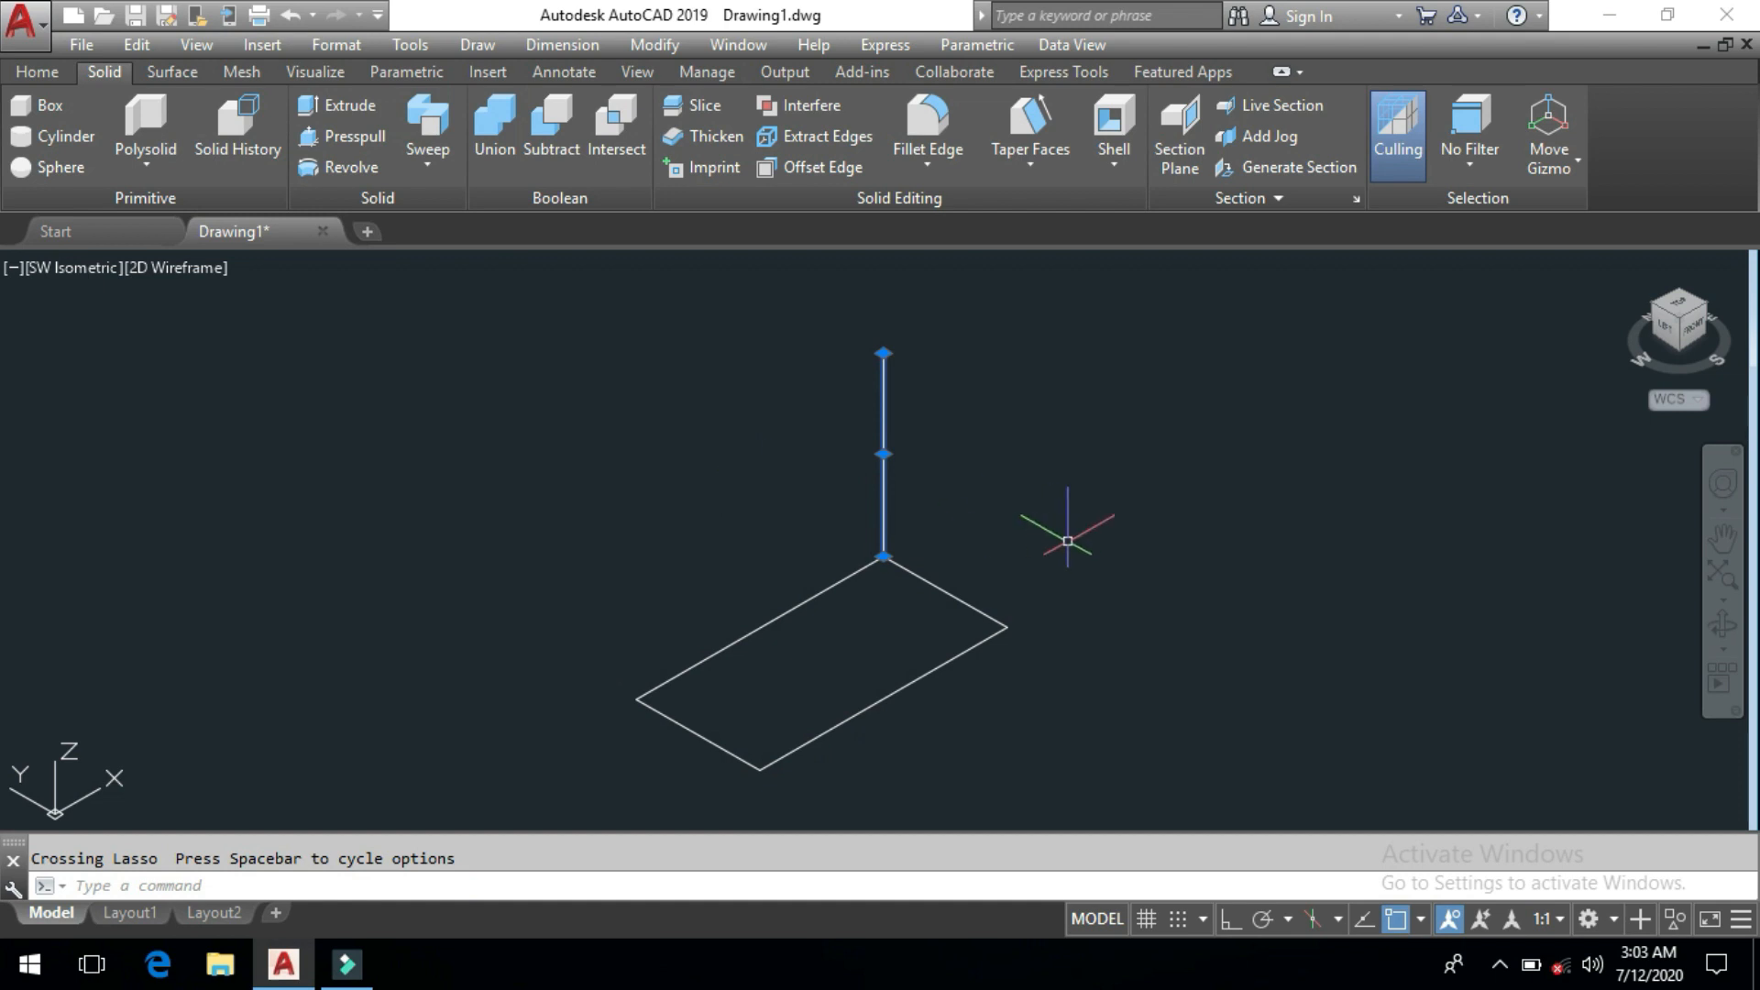
{"action": "key", "text": "Escape"}
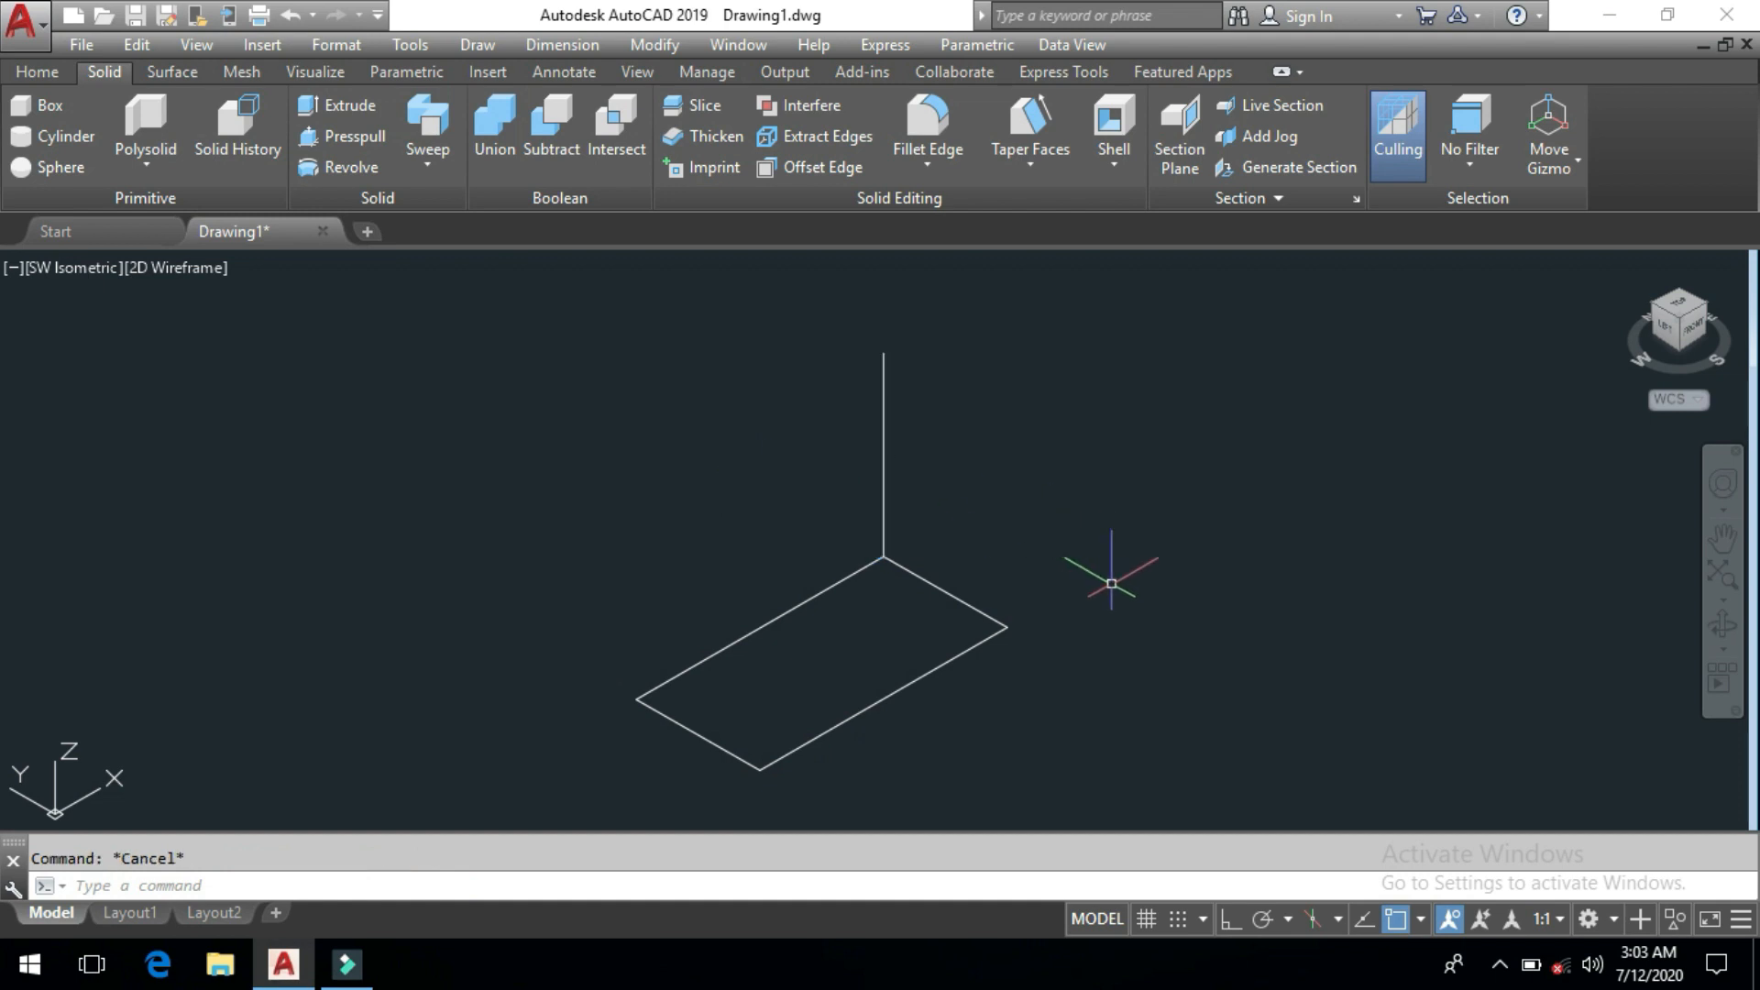
Orbit the model in constrained mode to examine how the line is oriented relative to the rectangle, and exit Orbit
{"action": "left_click", "coordinate": [1724, 651]}
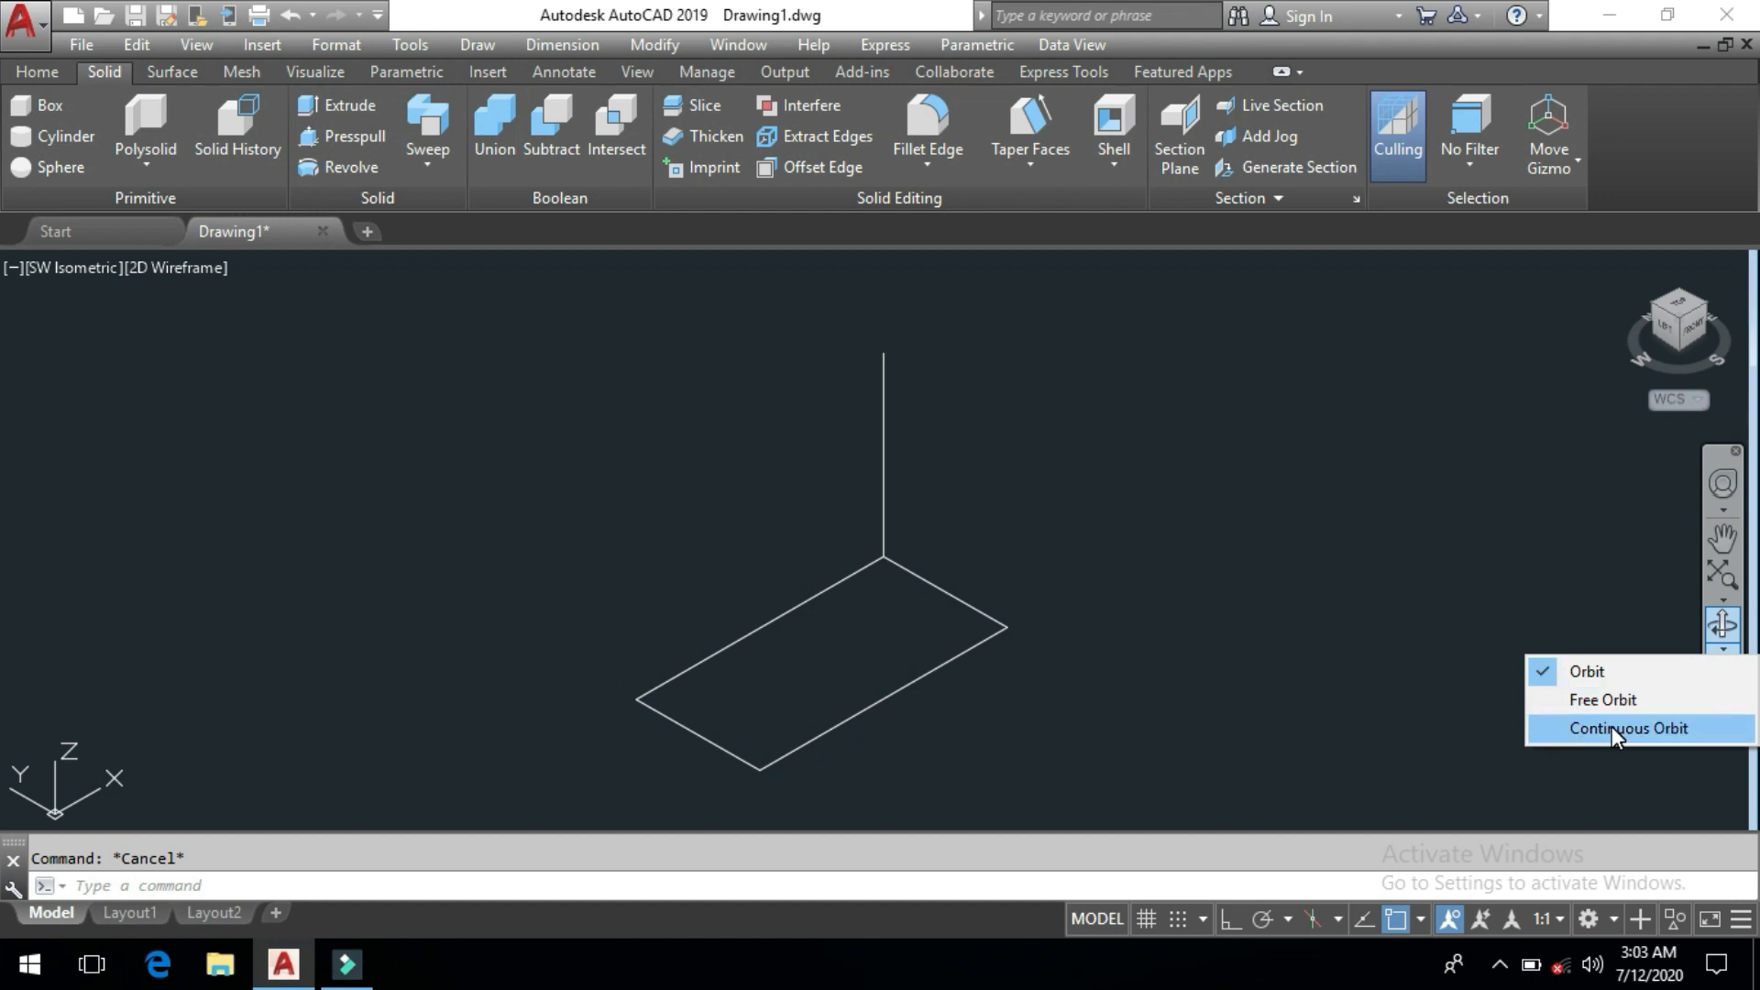
{"action": "left_click", "coordinate": [1609, 673]}
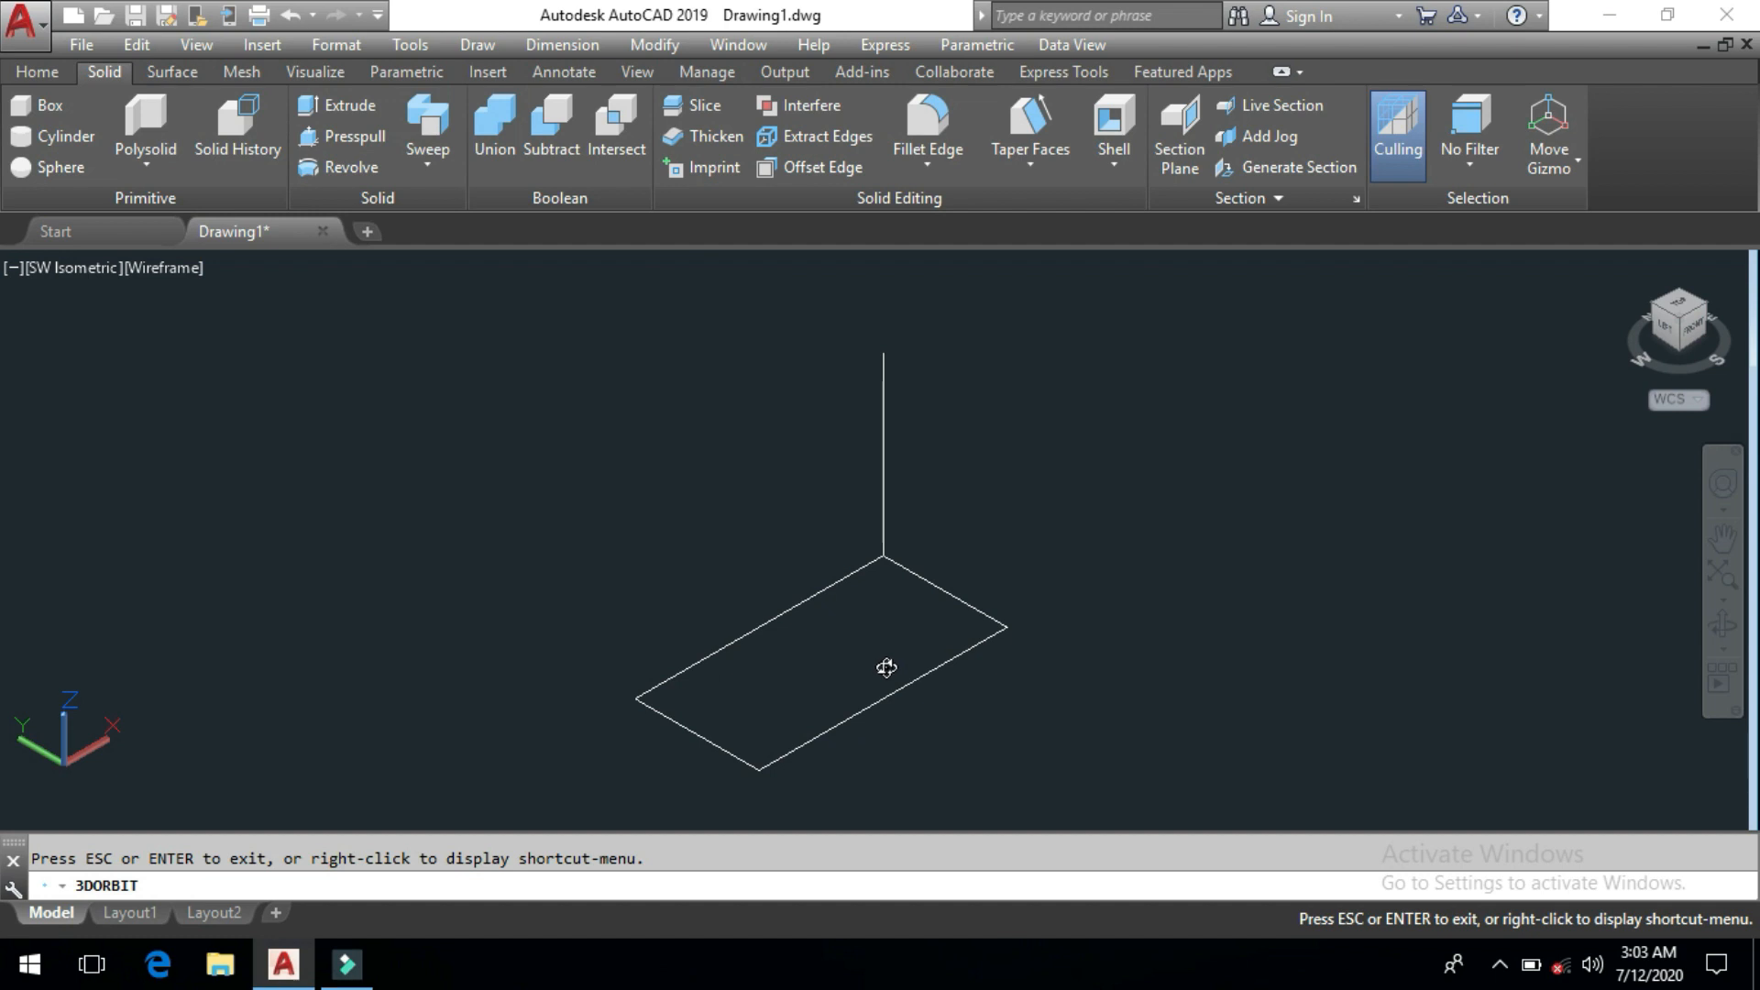
{"action": "left_click_drag", "start_coordinate": [888, 667], "coordinate": [1081, 530]}
{"action": "right_click", "coordinate": [1069, 477]}
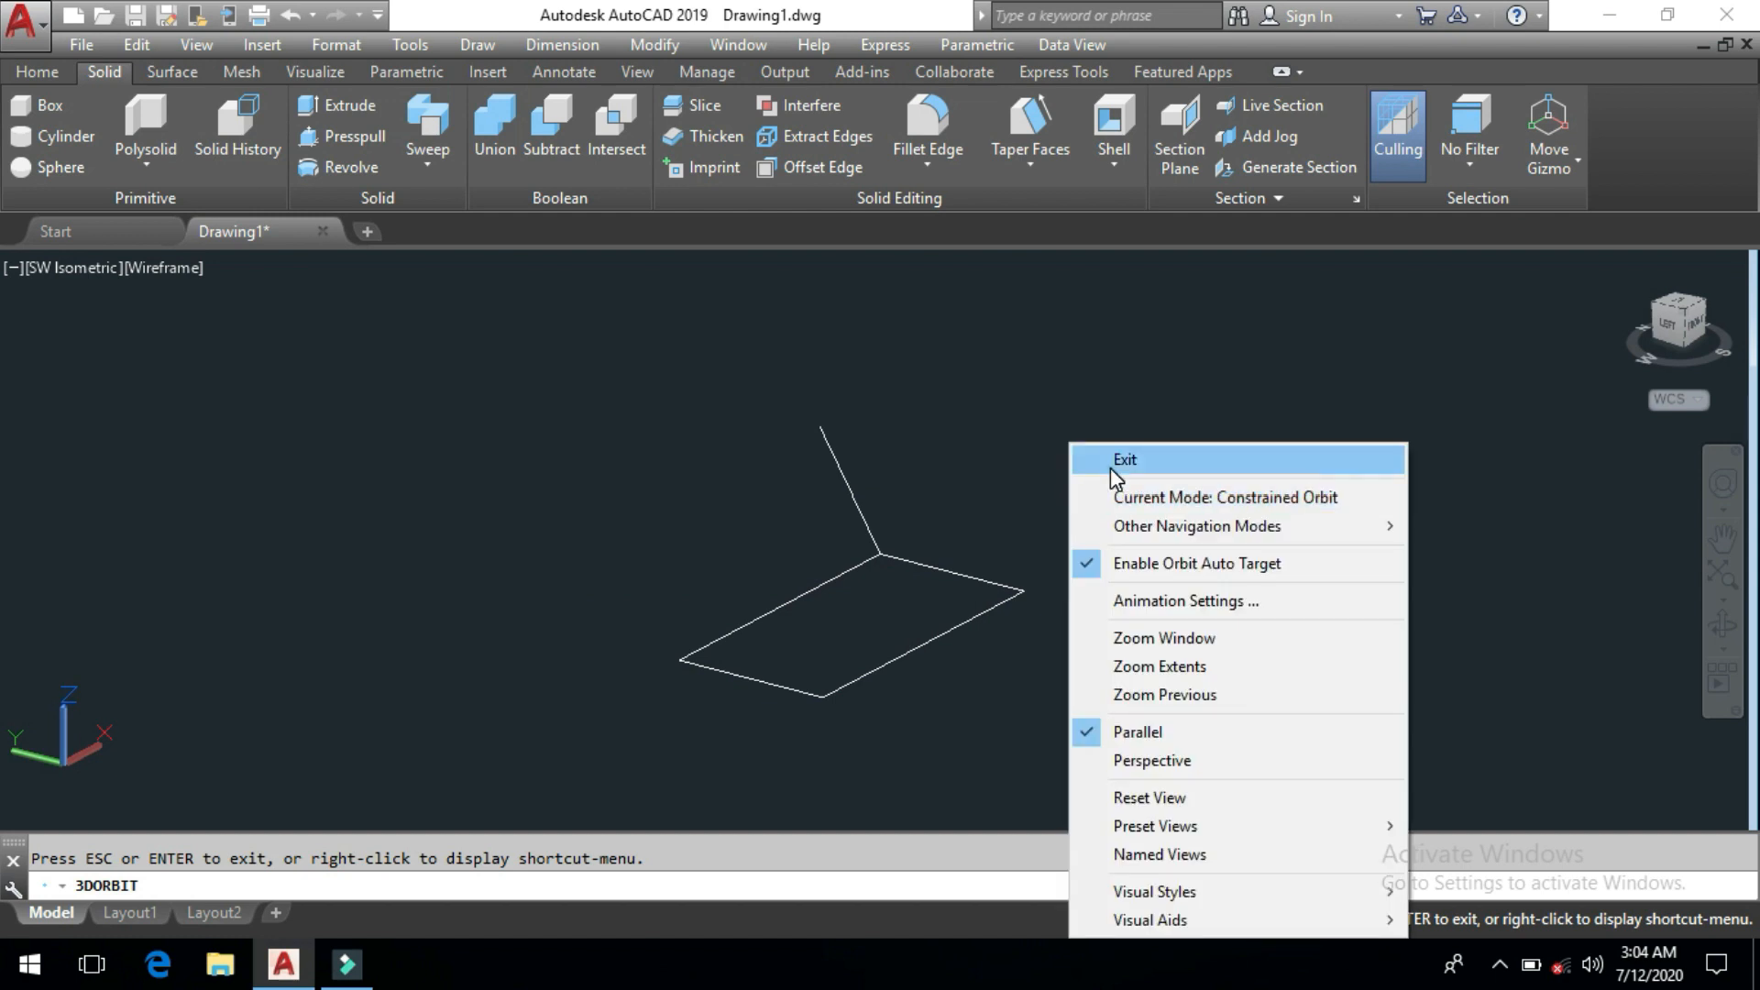
{"action": "left_click", "coordinate": [1109, 466]}
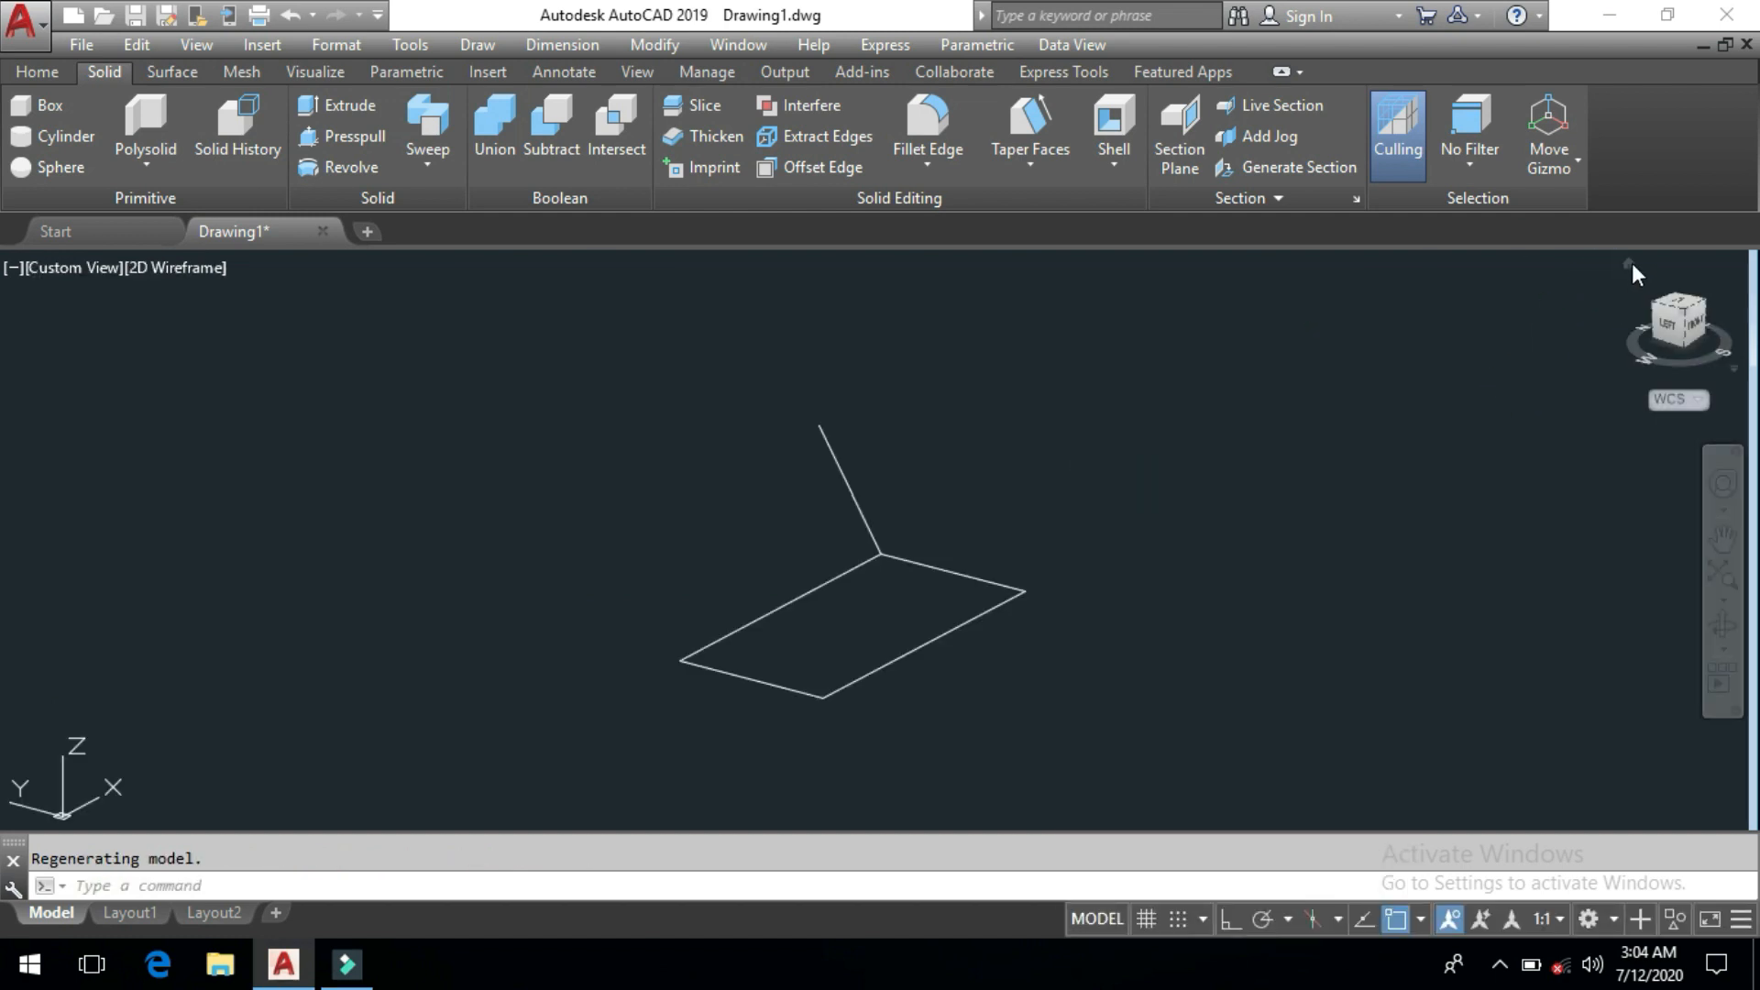
Return to the home view, switch the ViewCube to Front, and select the line to examine its orientation
{"action": "left_click", "coordinate": [1629, 263]}
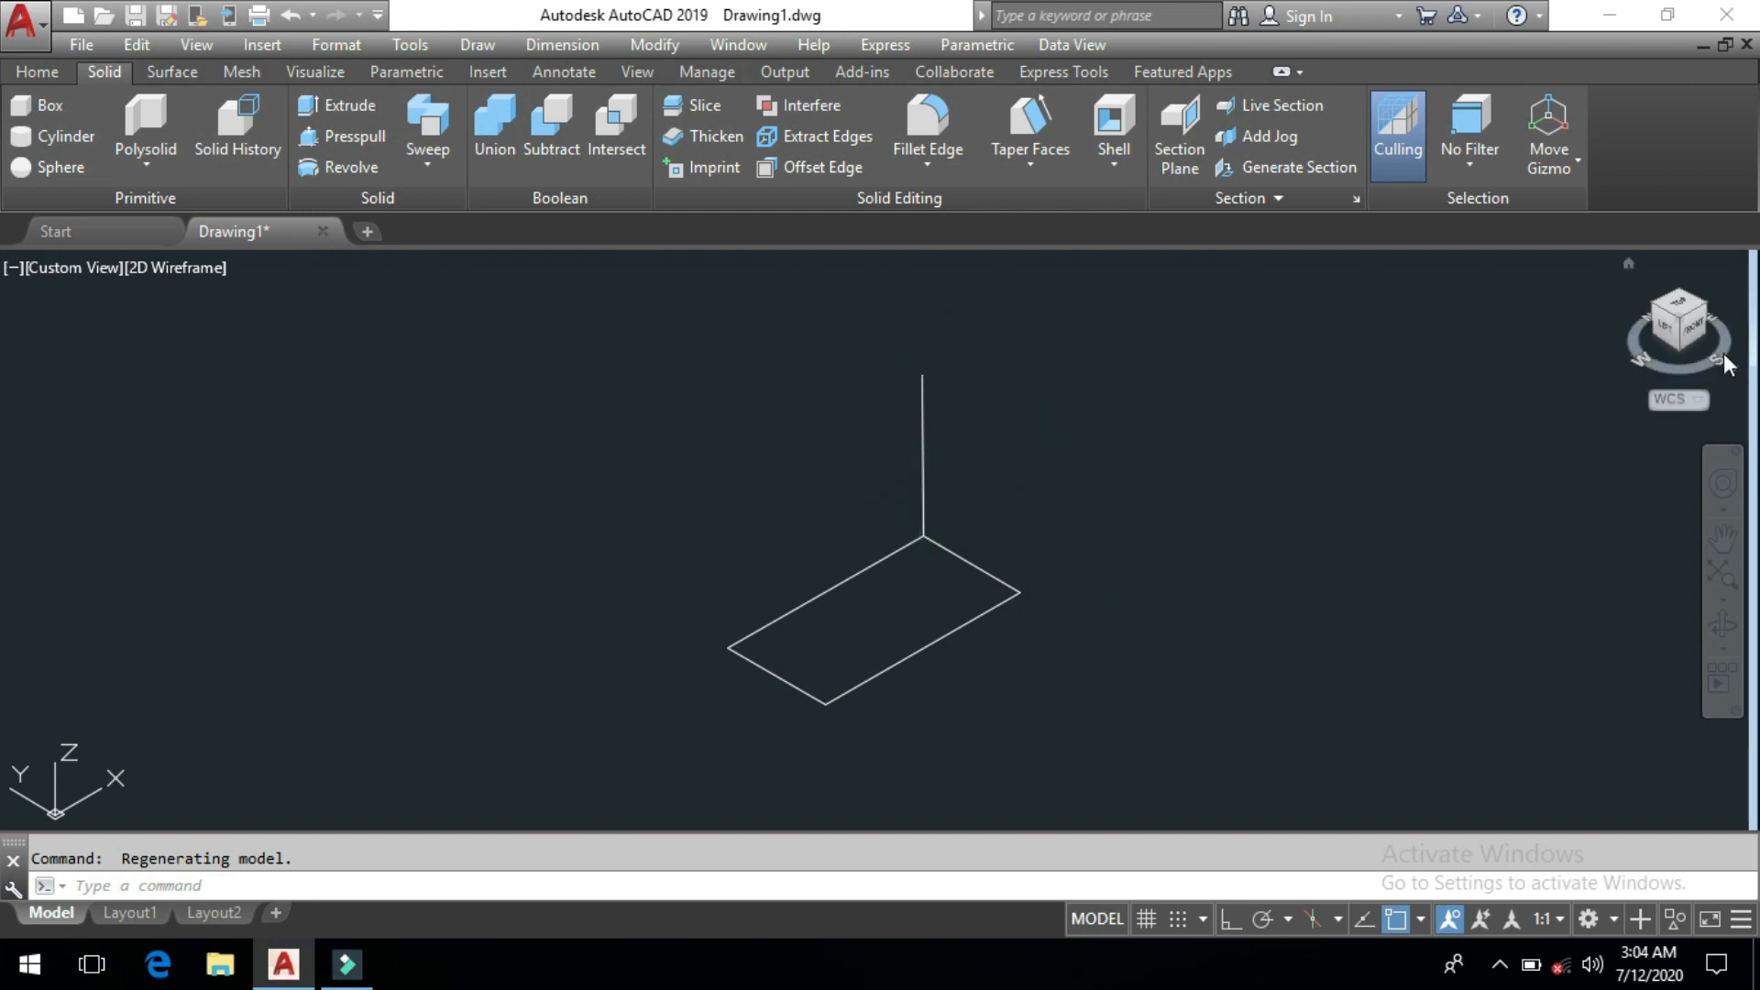
{"action": "left_click", "coordinate": [1695, 328]}
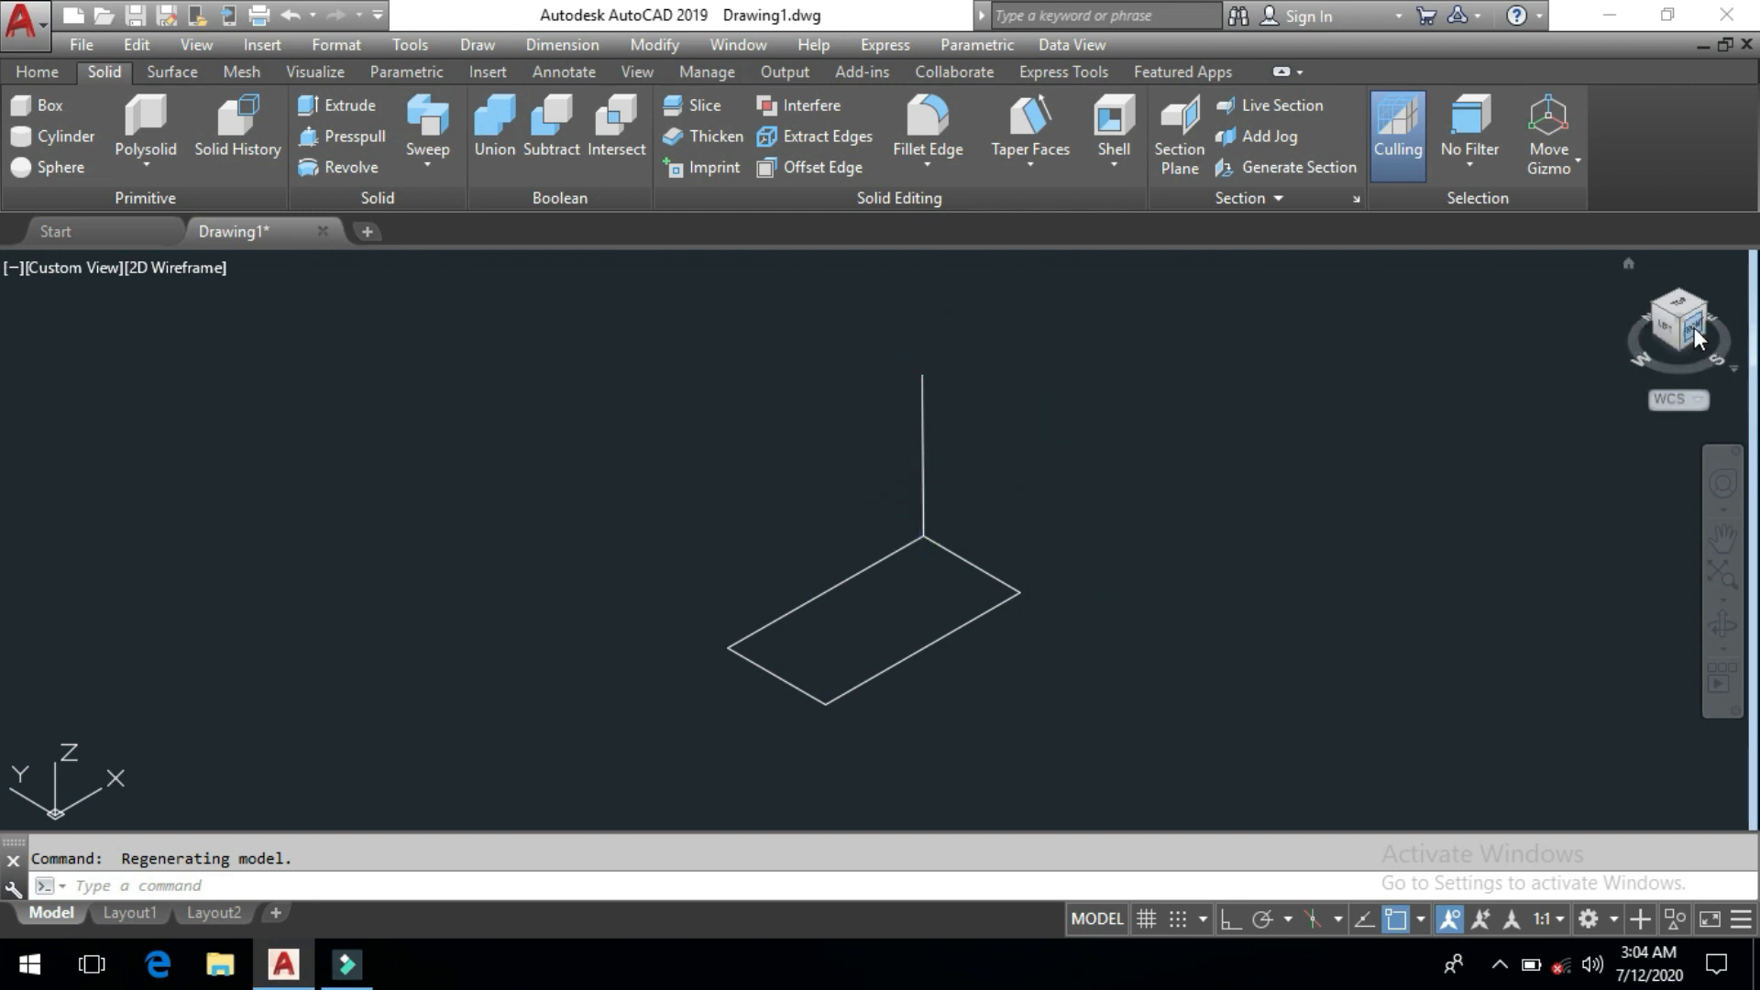
{"action": "left_click_drag", "start_coordinate": [1139, 431], "coordinate": [1024, 661]}
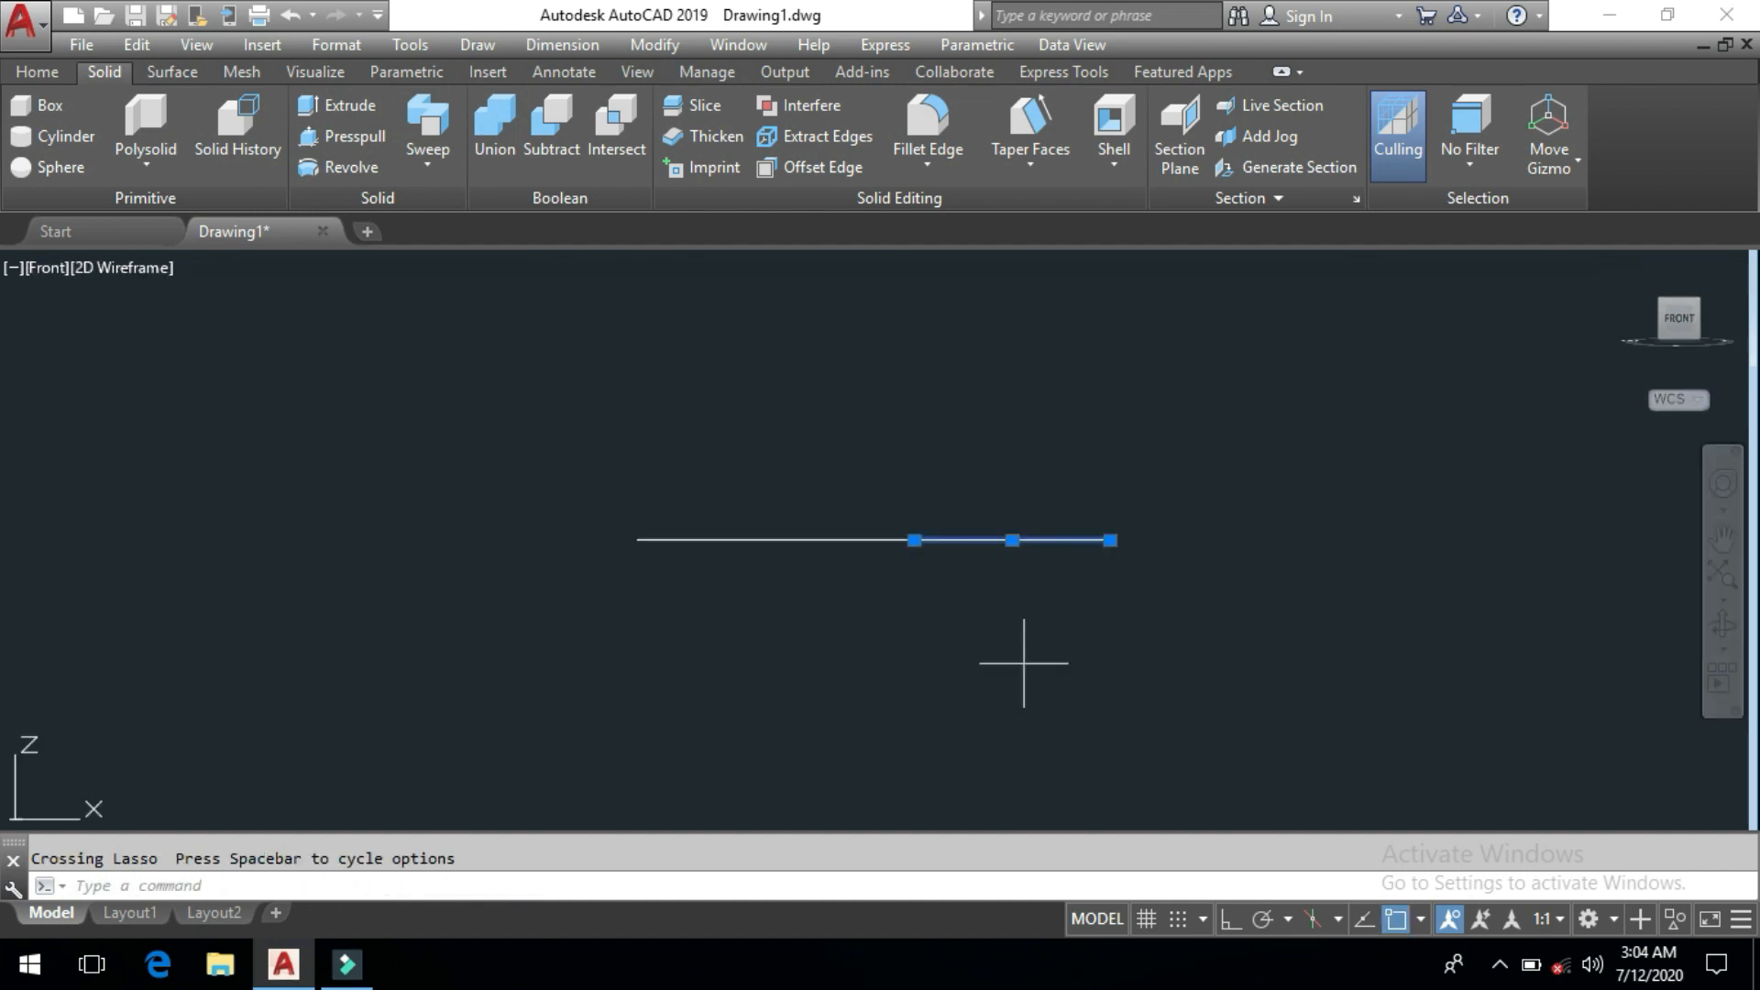
Return to the home view and delete the wrongly oriented line at the rectangle's far corner
{"action": "left_click", "coordinate": [1024, 663]}
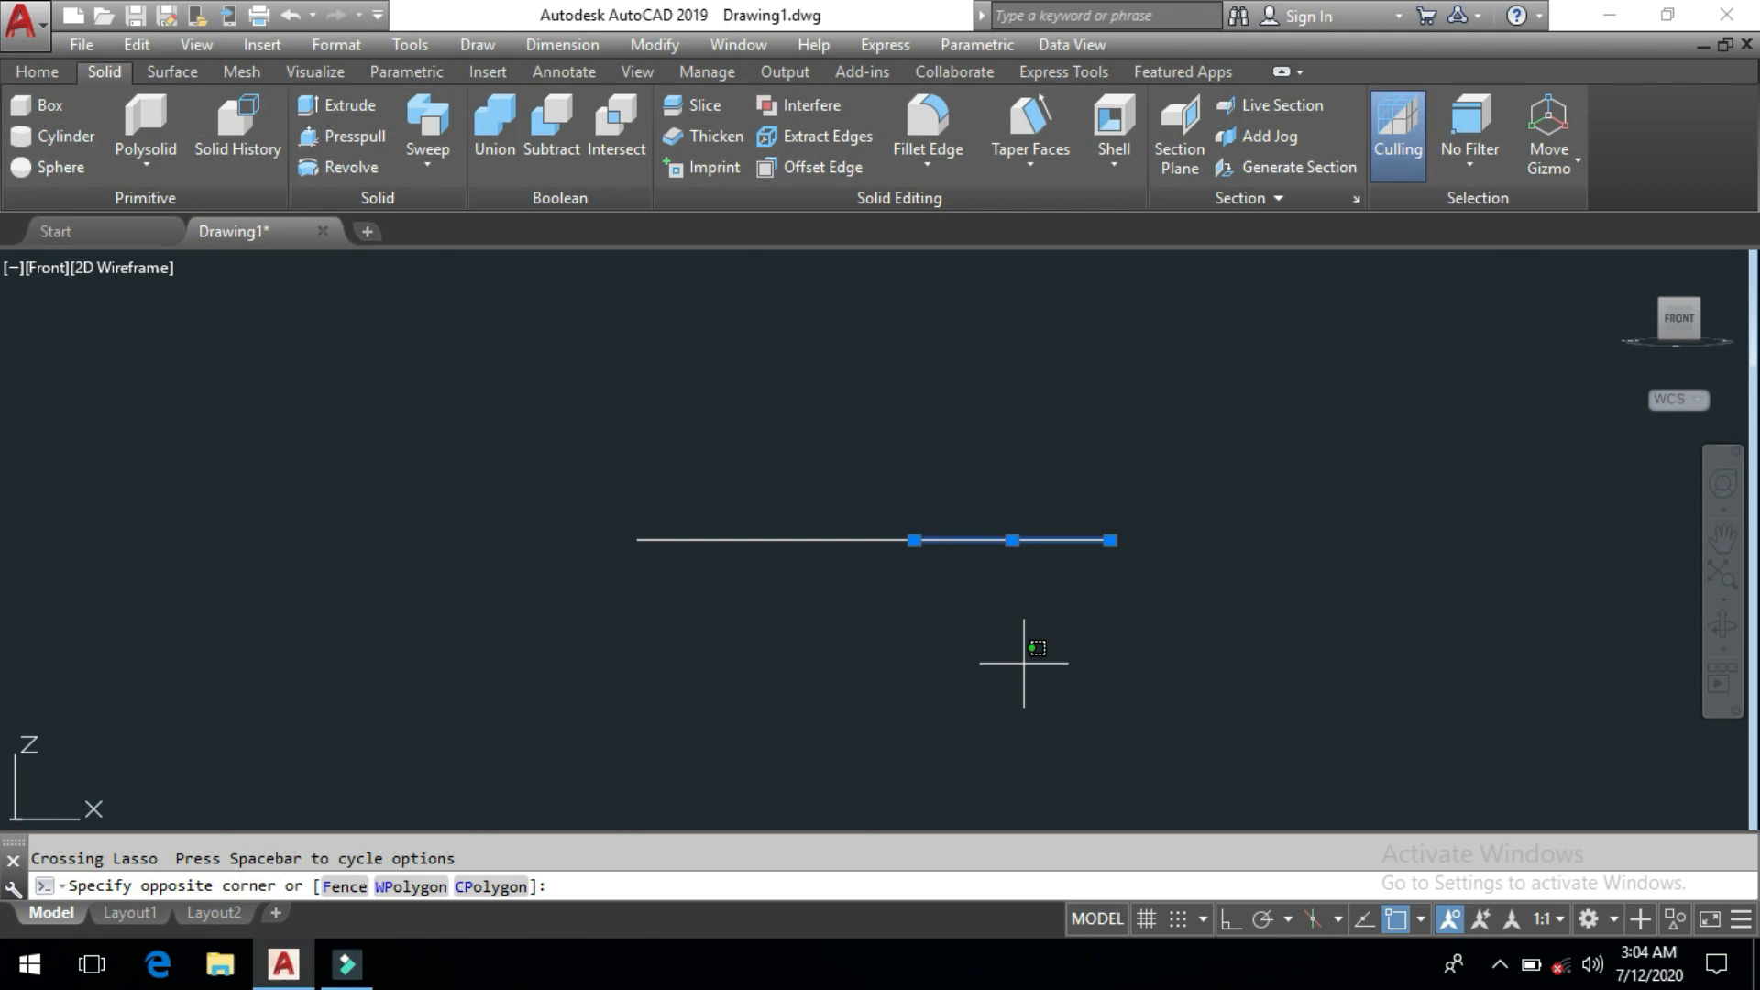
{"action": "left_click", "coordinate": [1645, 277]}
{"action": "left_click", "coordinate": [1630, 265]}
{"action": "key", "text": "Escape"}
{"action": "left_click_drag", "start_coordinate": [990, 392], "coordinate": [766, 538]}
{"action": "left_click", "coordinate": [766, 538]}
{"action": "key", "text": "Delete"}
{"action": "scroll", "coordinate": [931, 593], "scroll_direction": "down", "scroll_amount": 2}
{"action": "middle_click_drag", "start_coordinate": [926, 723], "coordinate": [870, 573]}
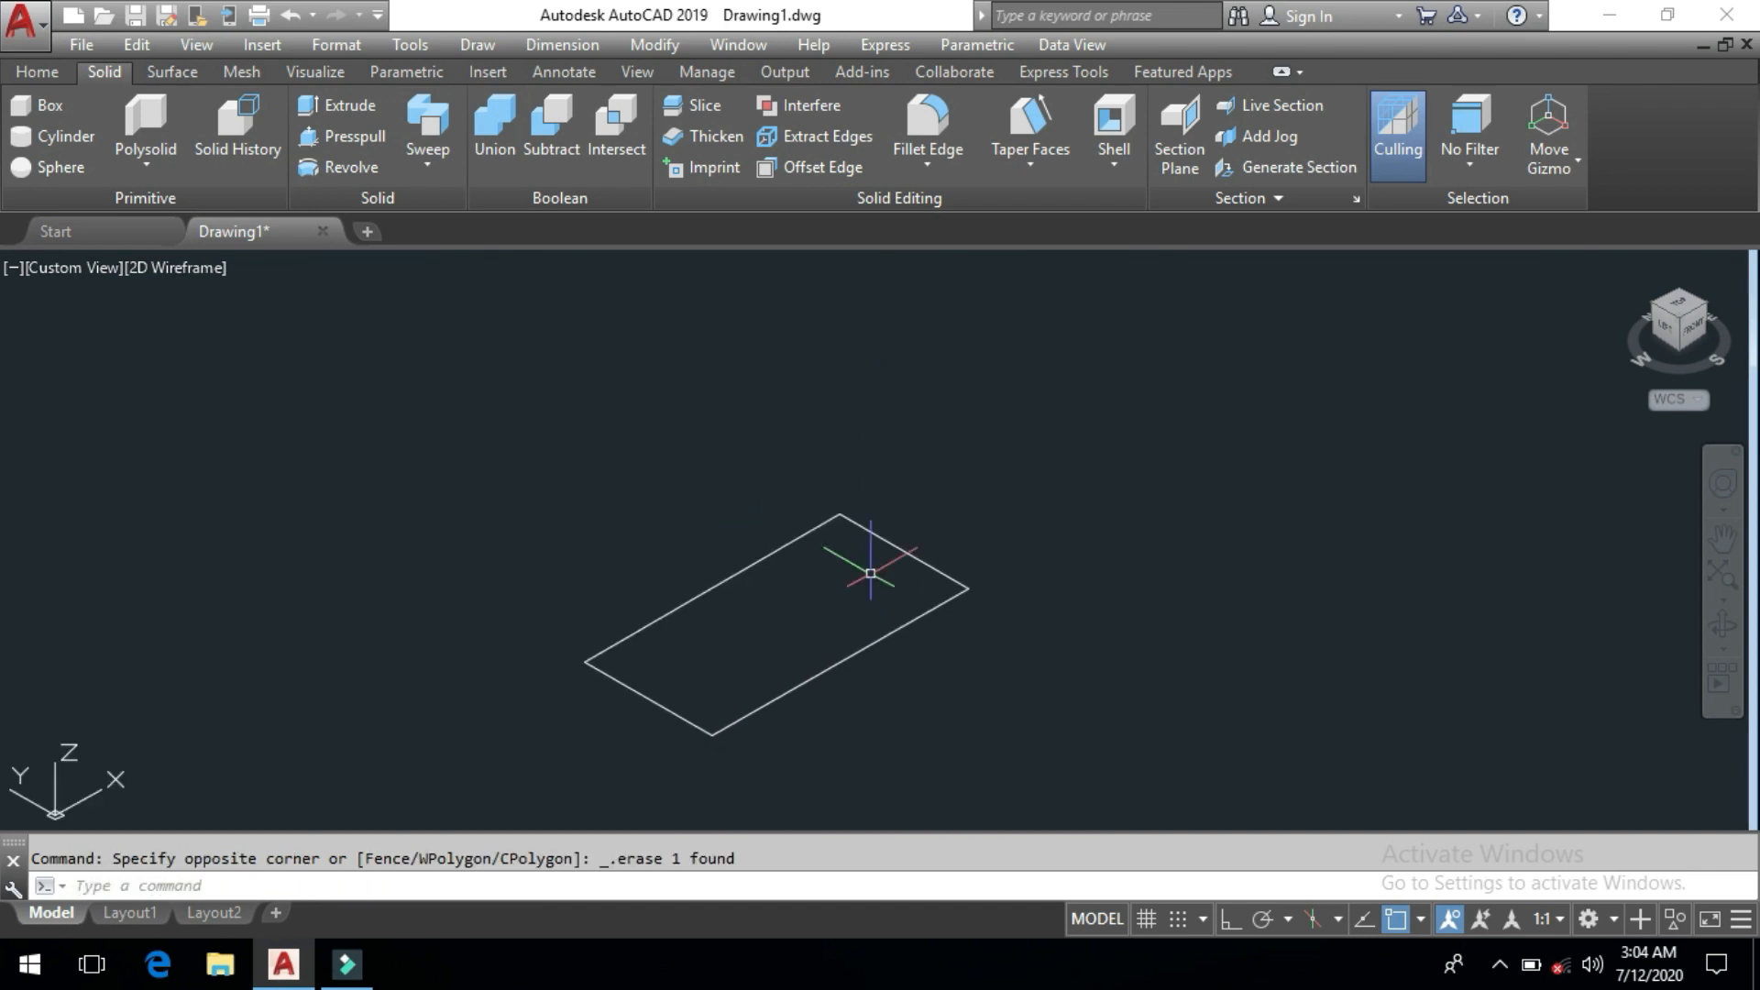
Draw a 60-unit line along +Z from the rectangle's far corner with Ortho mode turned on
{"action": "type", "text": "l"}
{"action": "key", "text": "Return"}
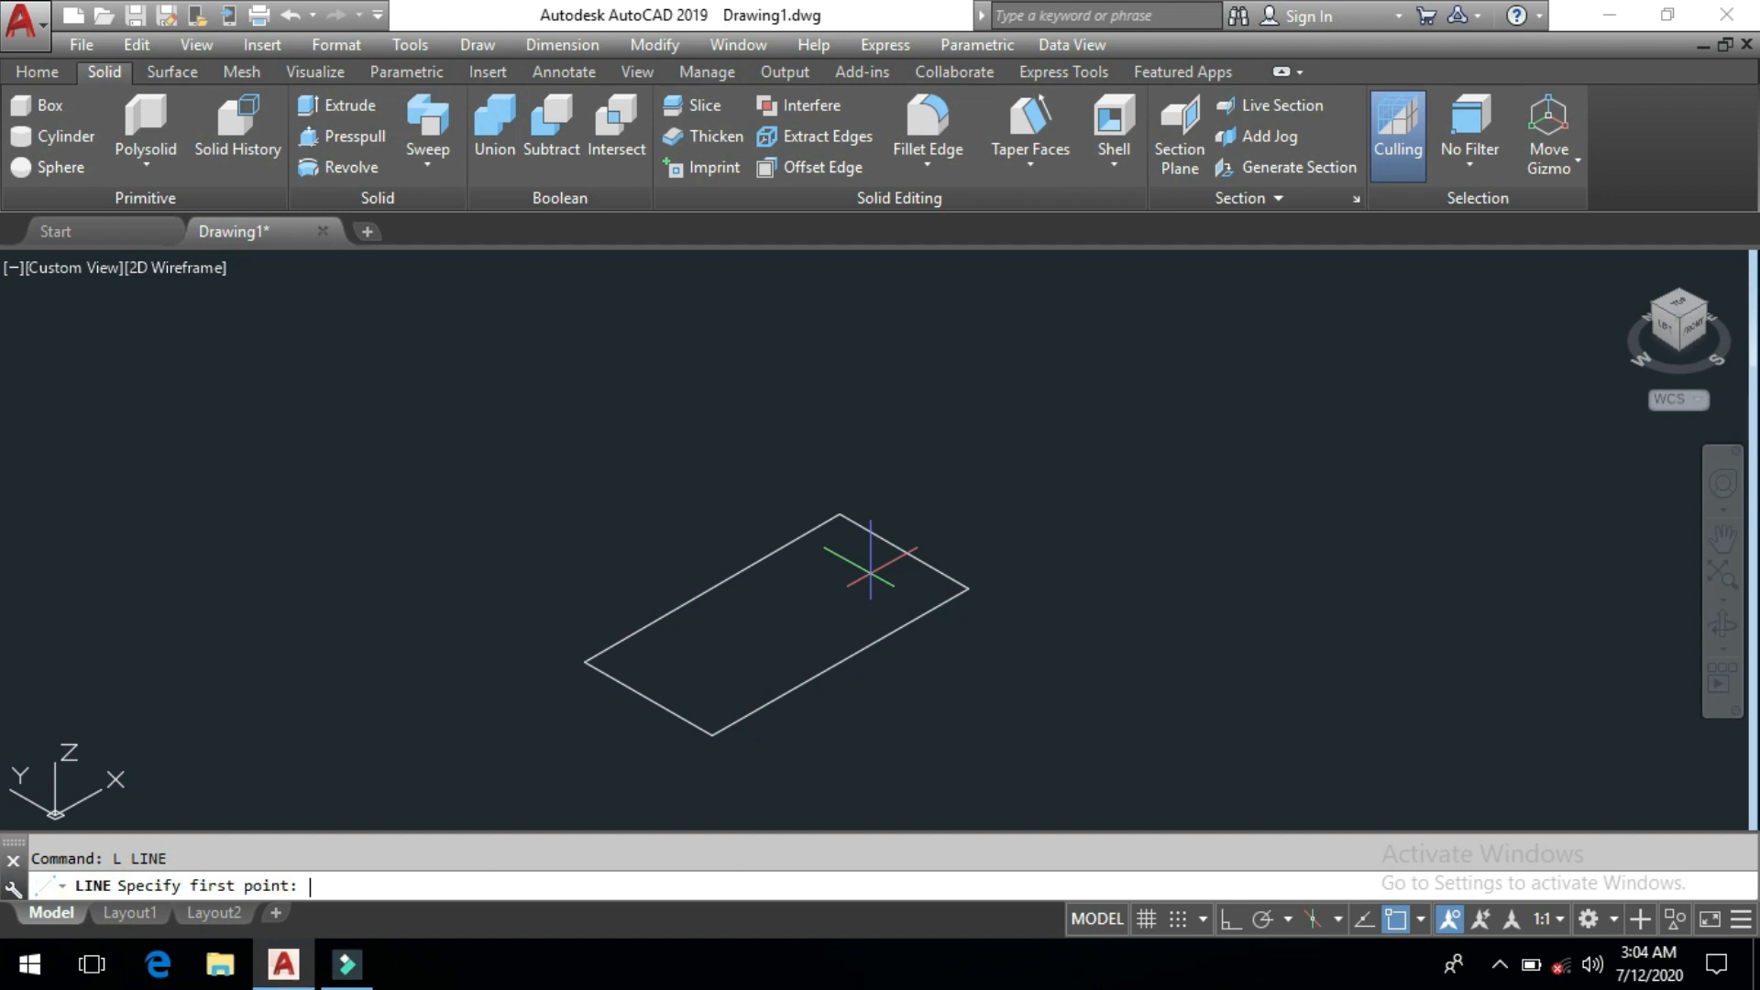
{"action": "left_click", "coordinate": [838, 514]}
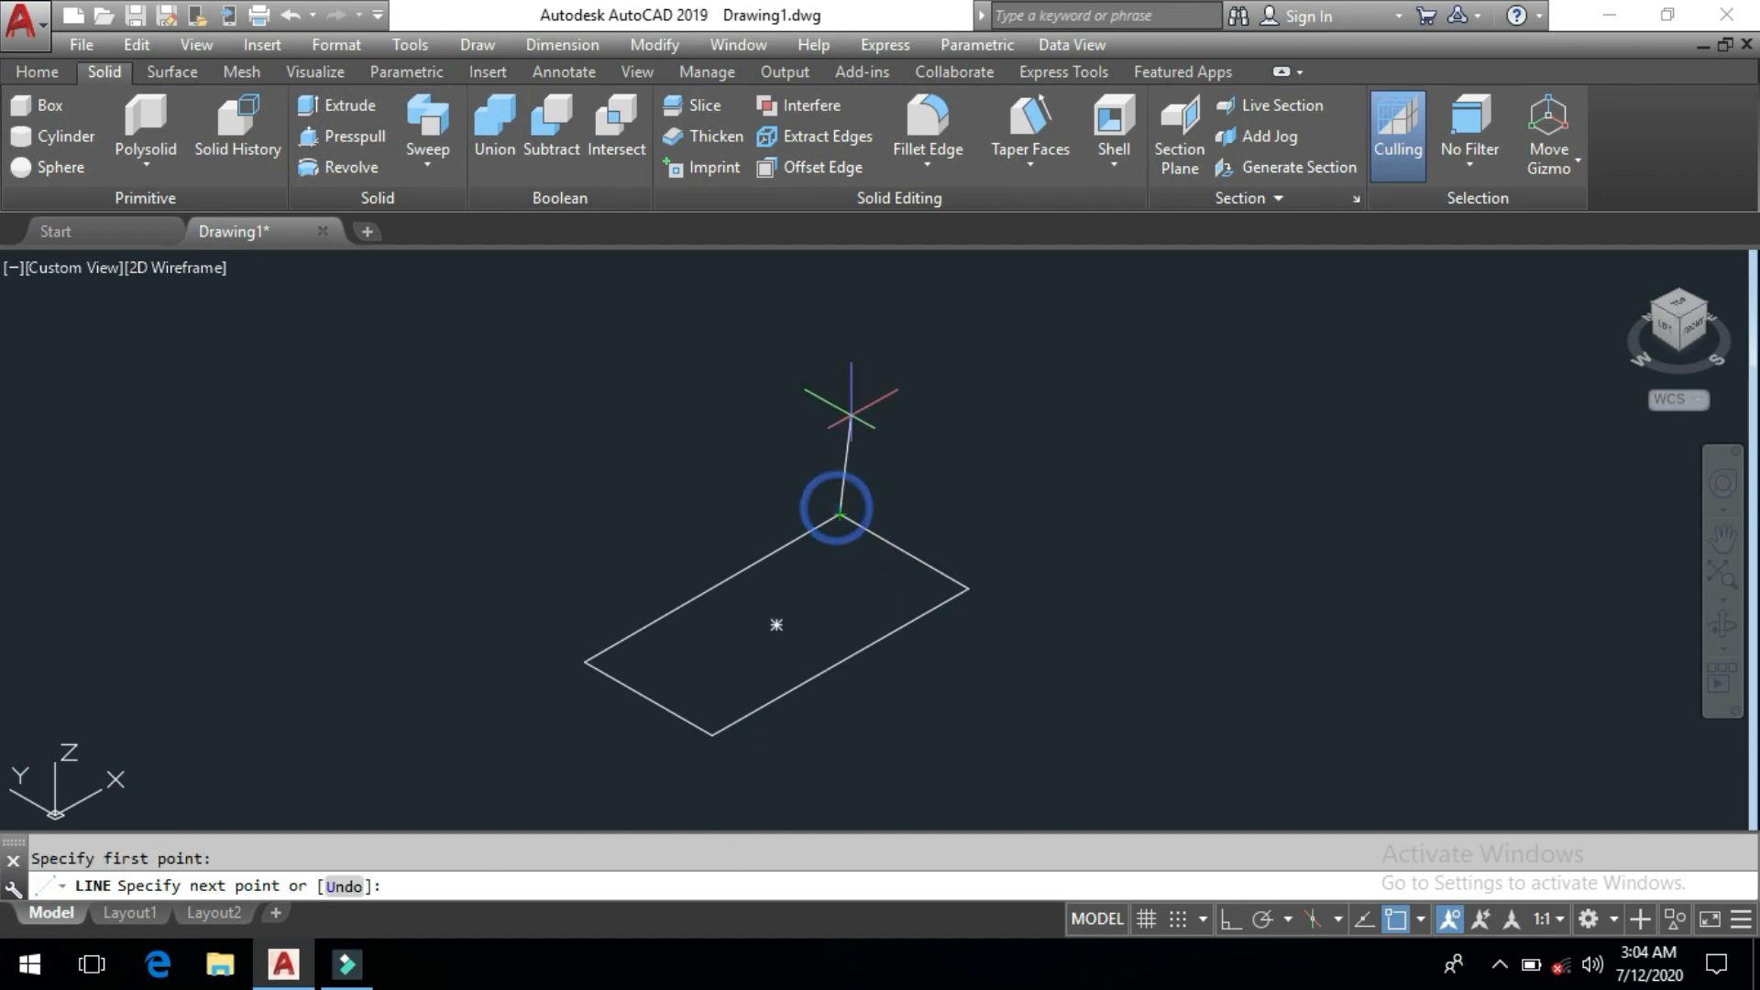
{"action": "key", "text": "F8"}
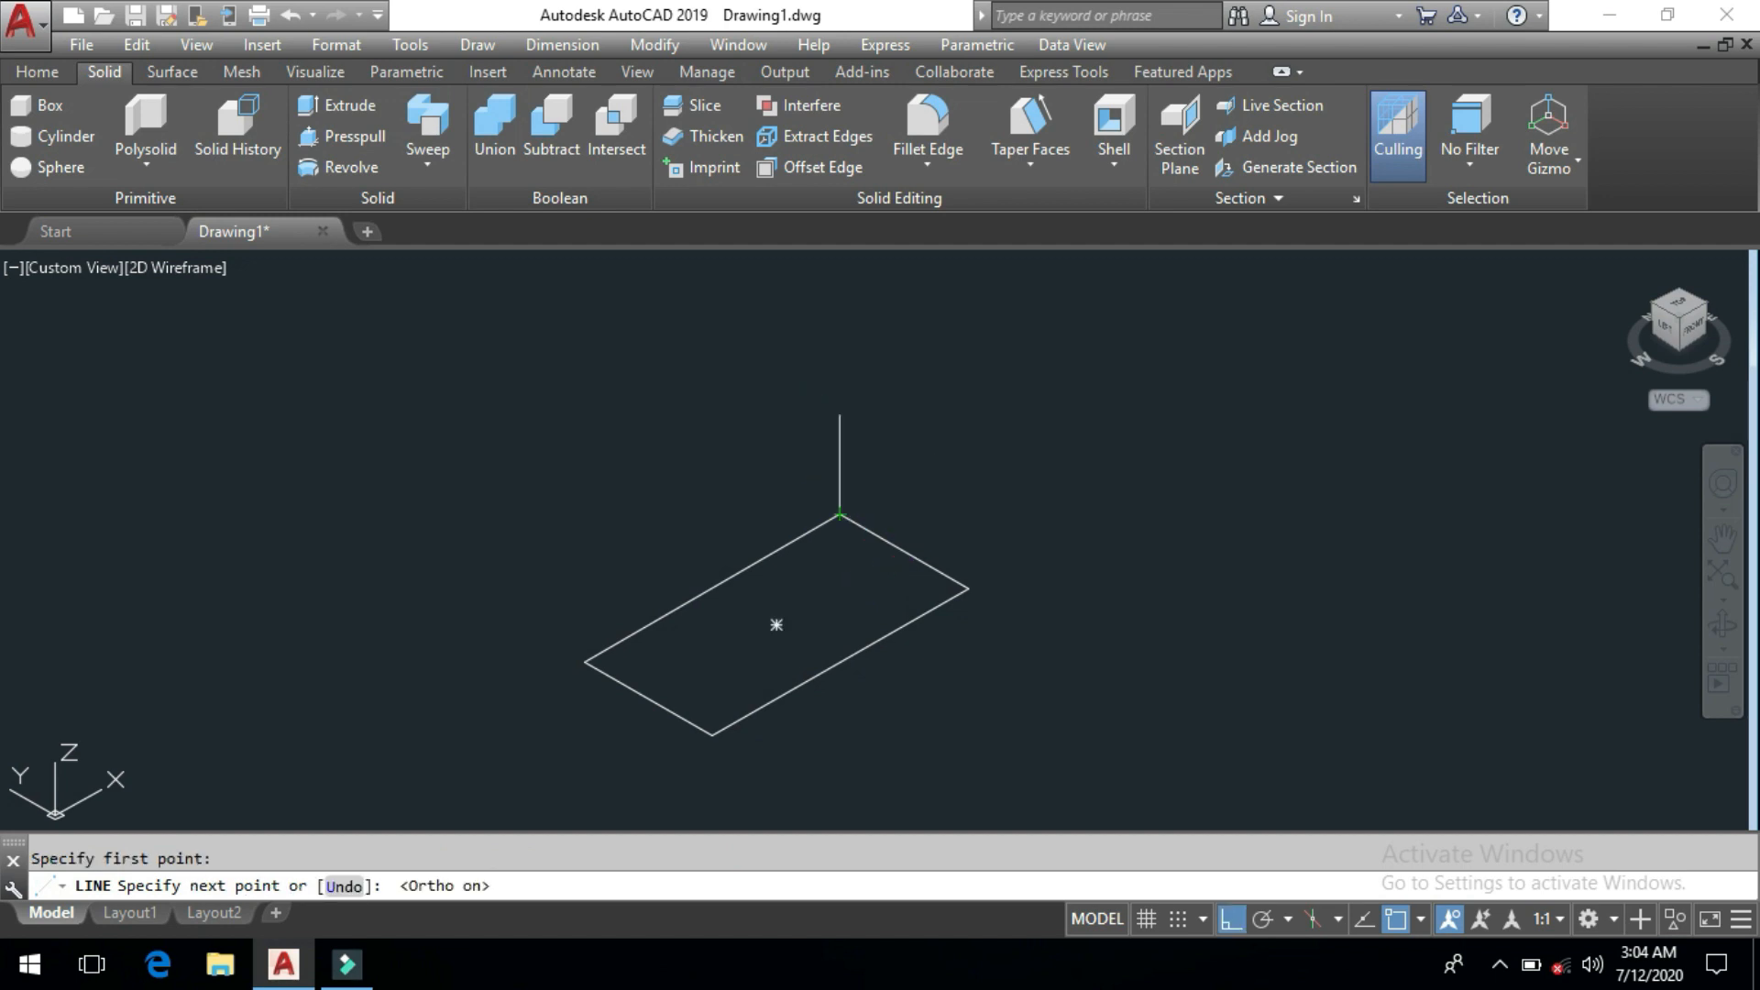
{"action": "middle_click_drag", "start_coordinate": [852, 358], "coordinate": [839, 441]}
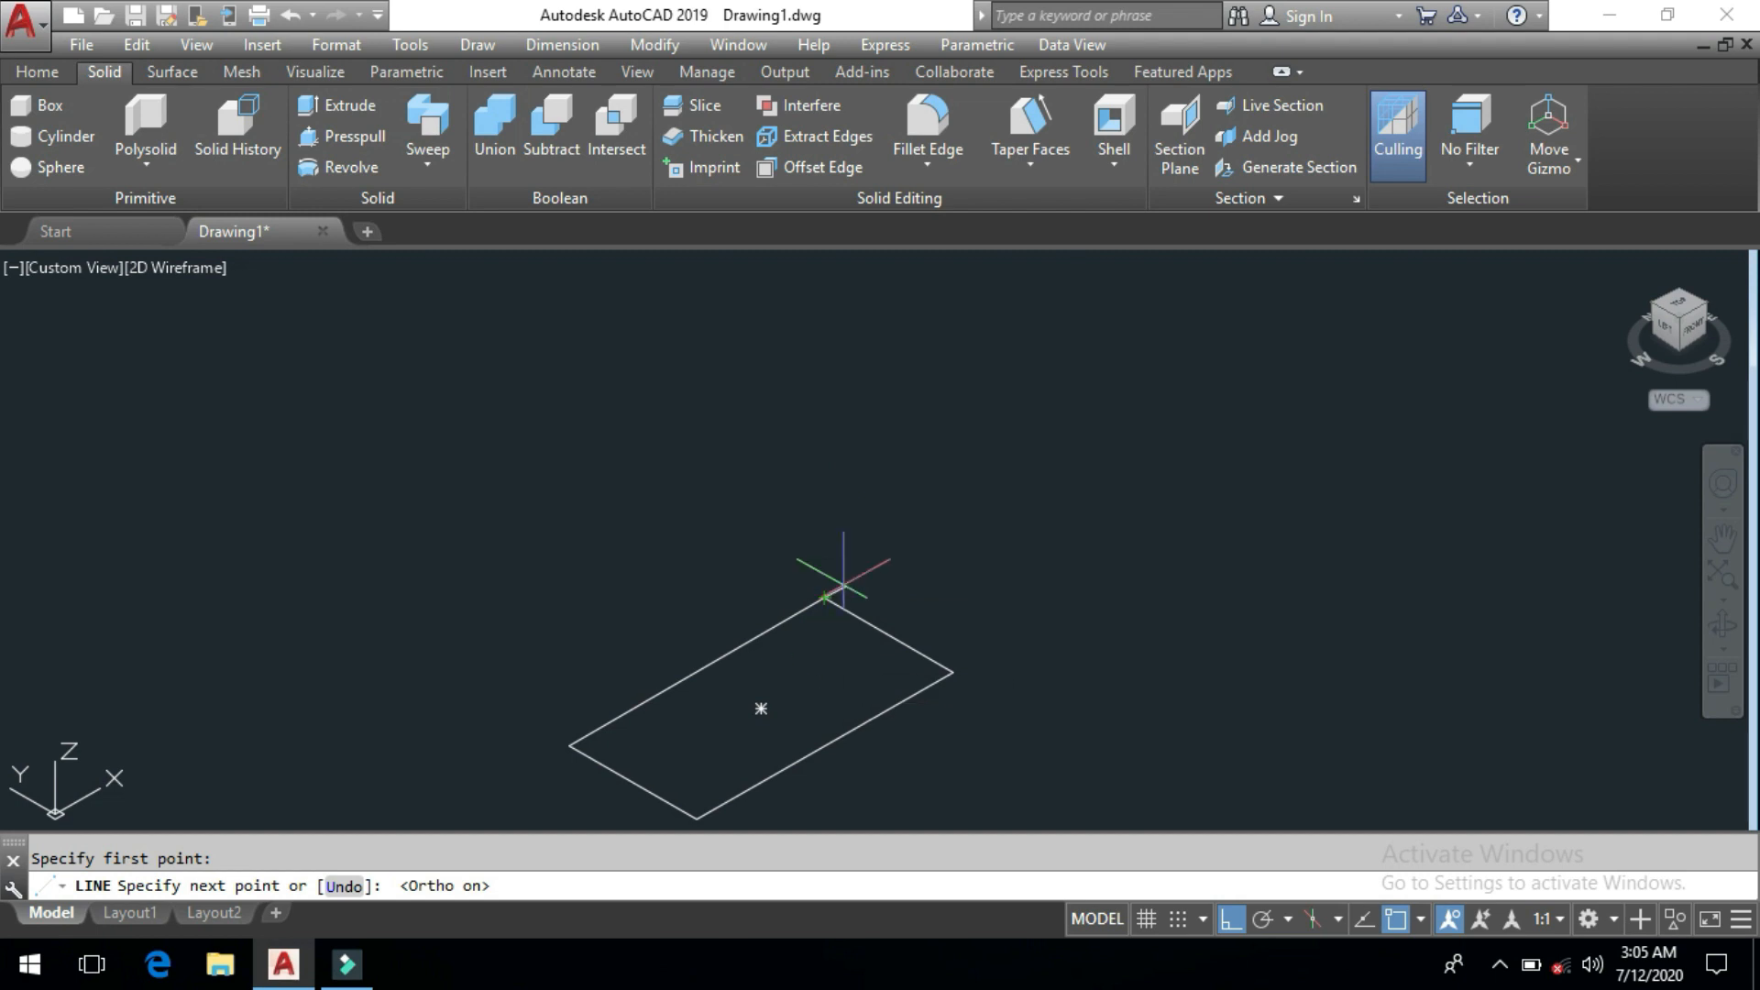
{"action": "middle_click_drag", "start_coordinate": [879, 428], "coordinate": [875, 355]}
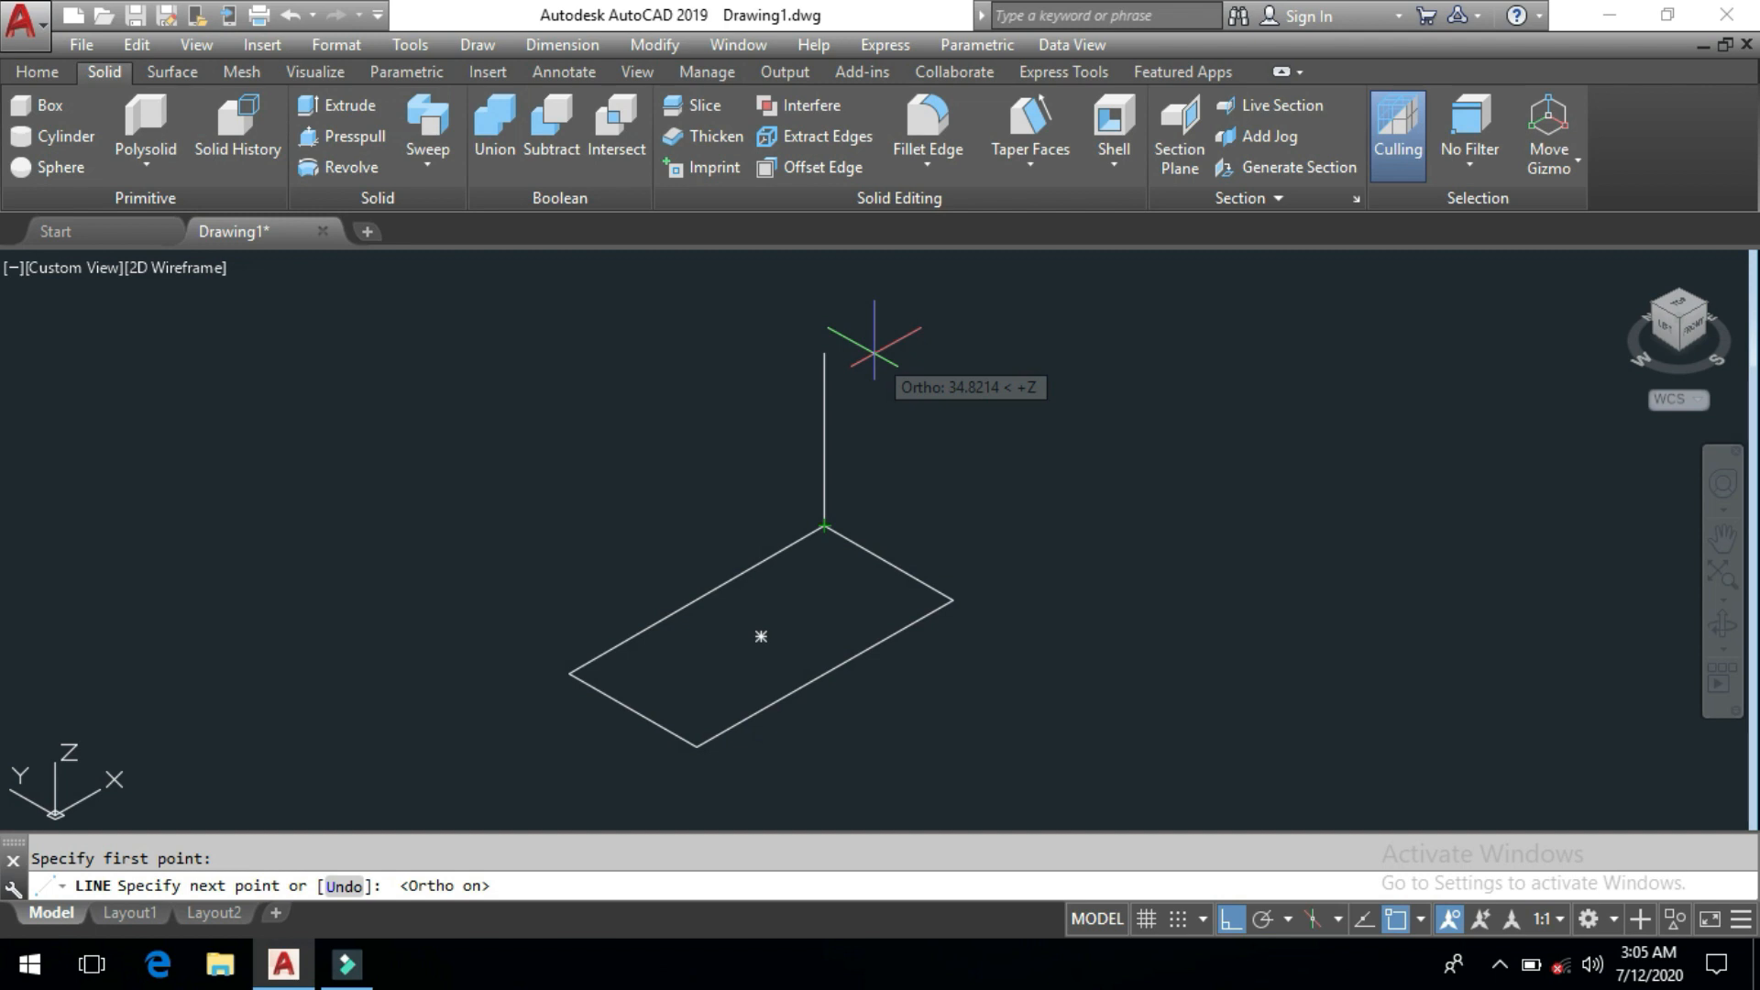
{"action": "key", "text": "F8"}
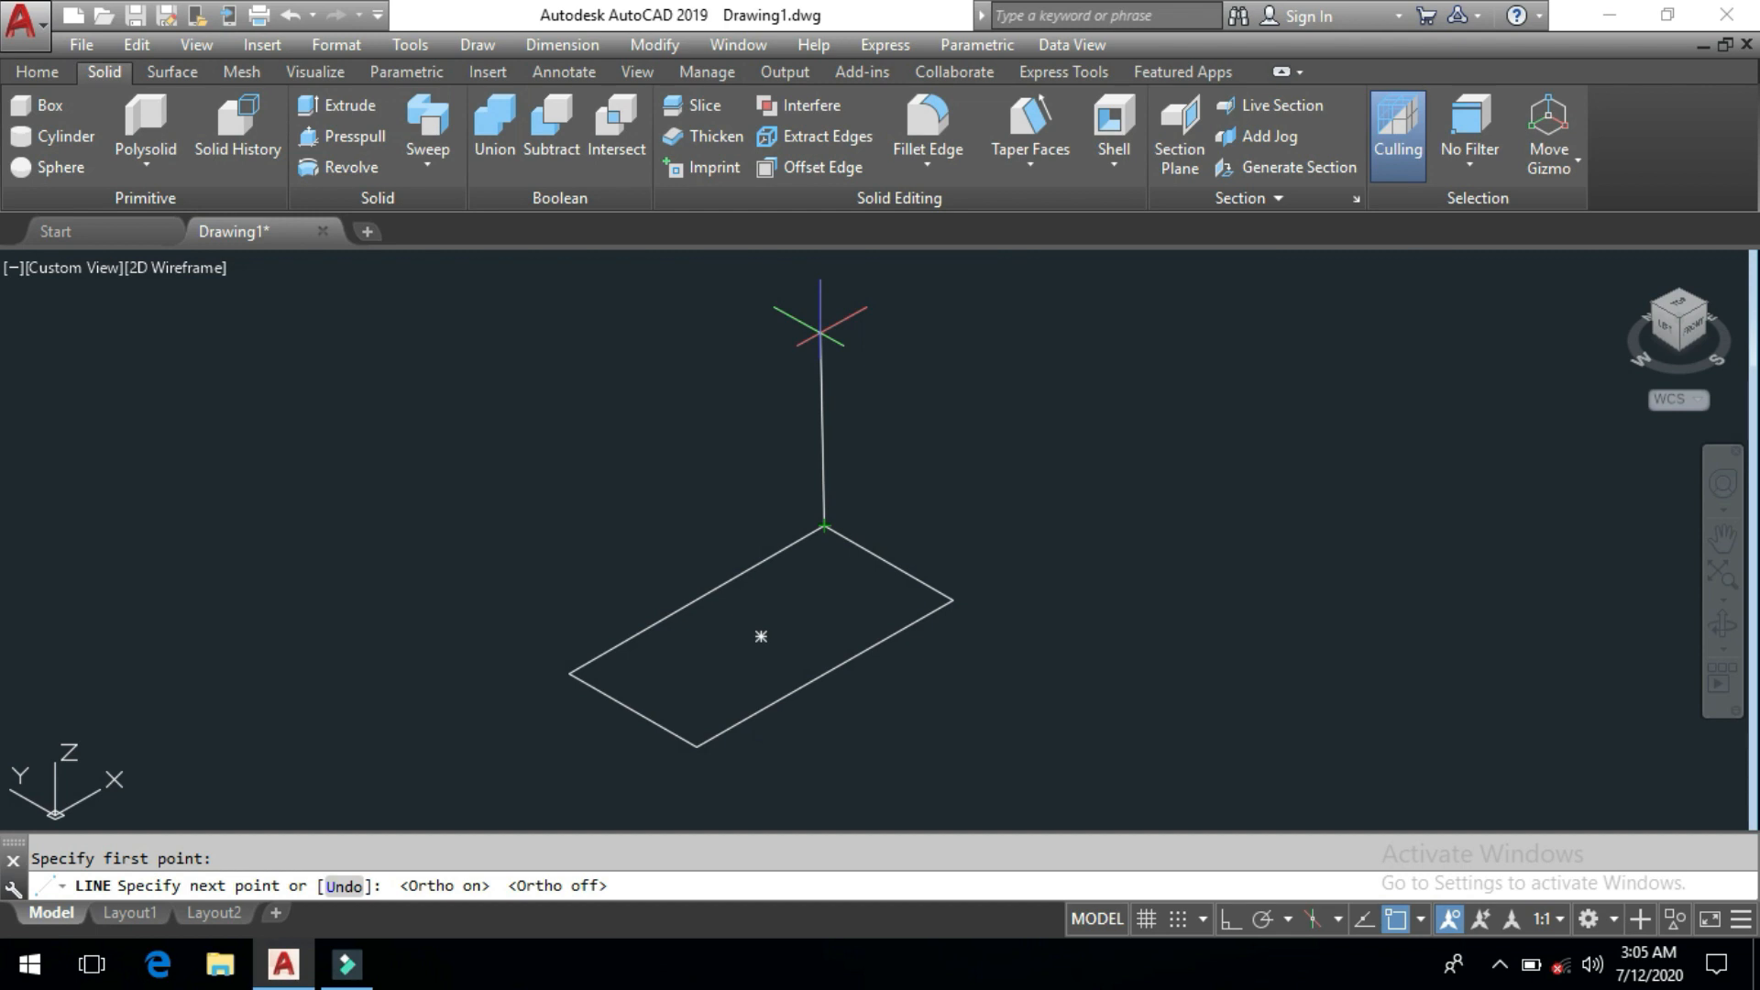
{"action": "key", "text": "F8"}
{"action": "middle_click_drag", "start_coordinate": [813, 331], "coordinate": [813, 409]}
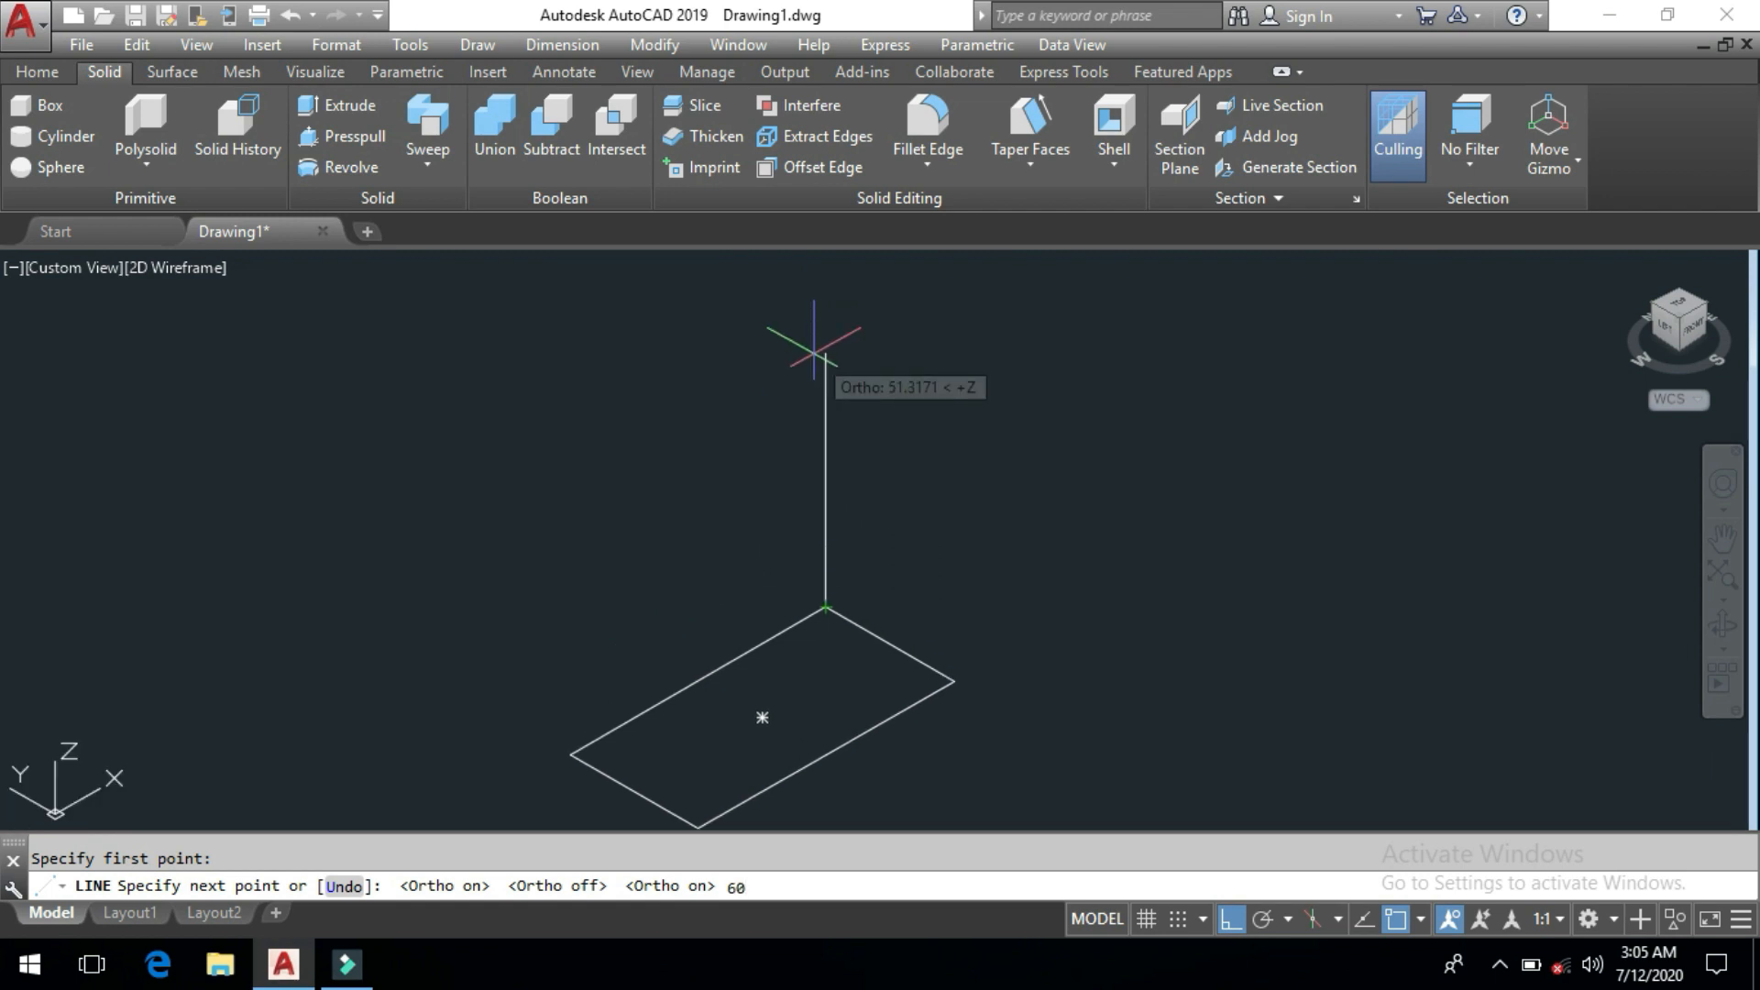
{"action": "key", "text": "Return"}
{"action": "key", "text": "Return"}
Copy the vertical line from its base point to the other three corners of the rectangle
{"action": "scroll", "coordinate": [813, 444], "scroll_direction": "down", "scroll_amount": 4}
{"action": "scroll", "coordinate": [739, 480], "scroll_direction": "up", "scroll_amount": 2}
{"action": "left_click", "coordinate": [829, 367]}
{"action": "left_click", "coordinate": [672, 436]}
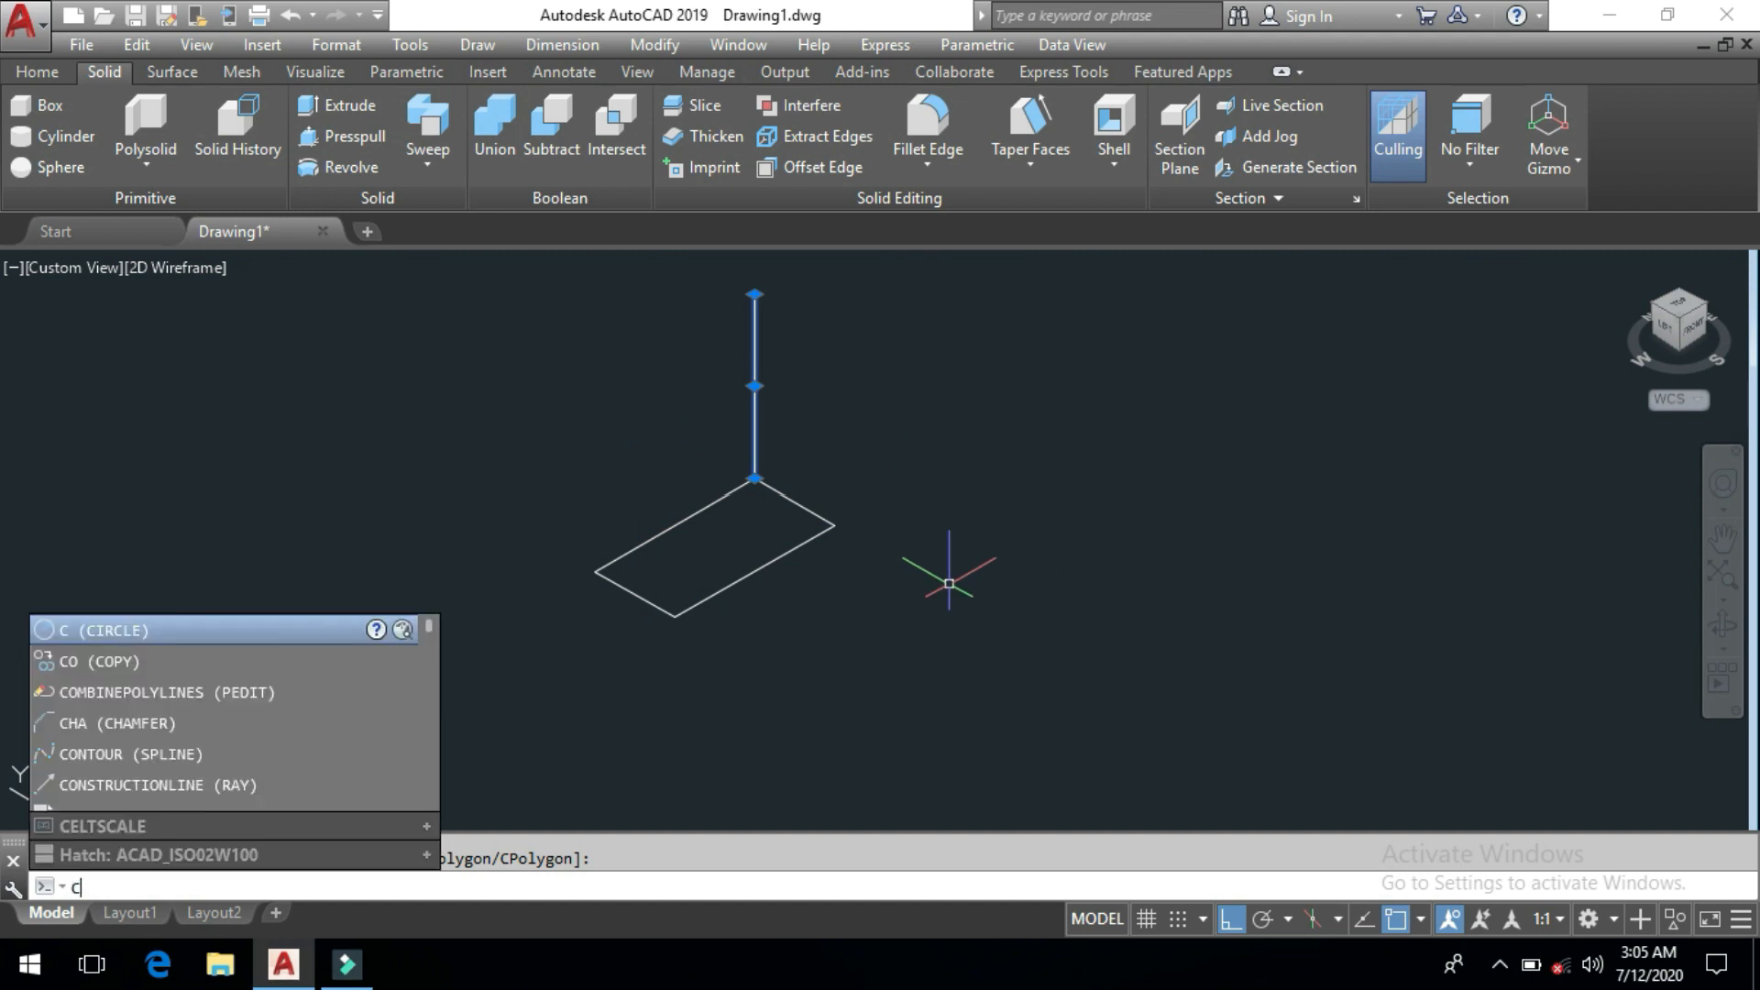
{"action": "key", "text": "Return"}
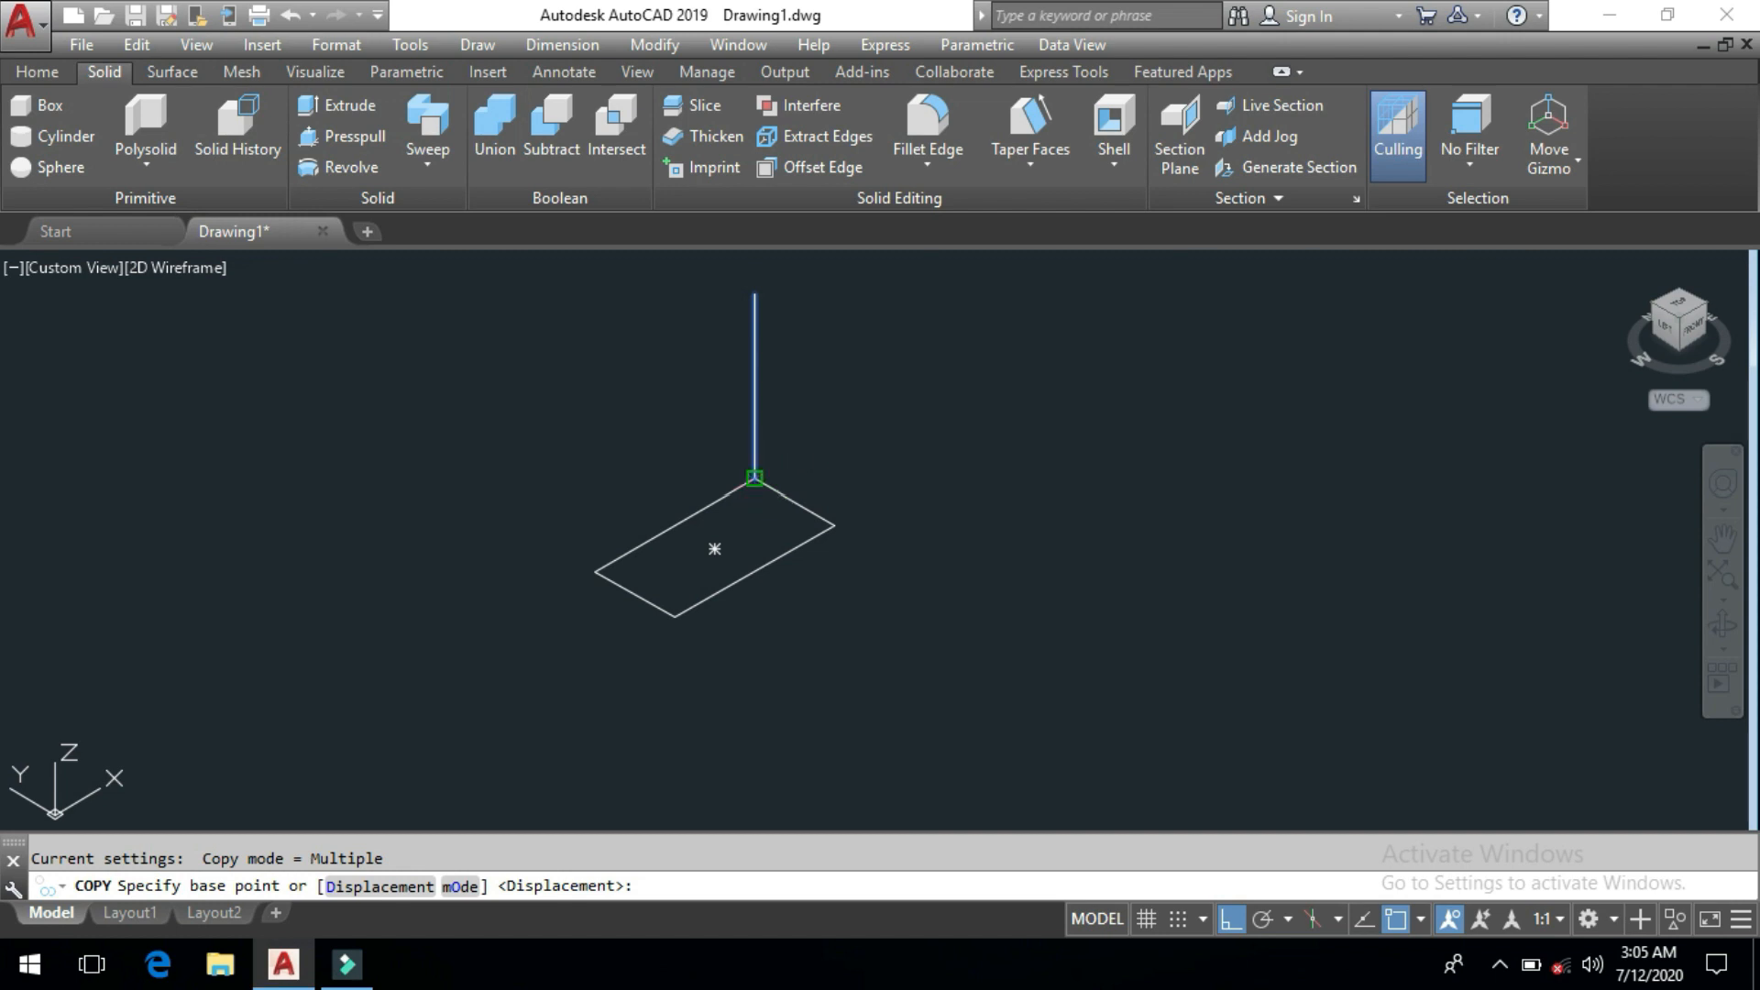
{"action": "left_click", "coordinate": [755, 478]}
{"action": "left_click", "coordinate": [835, 525]}
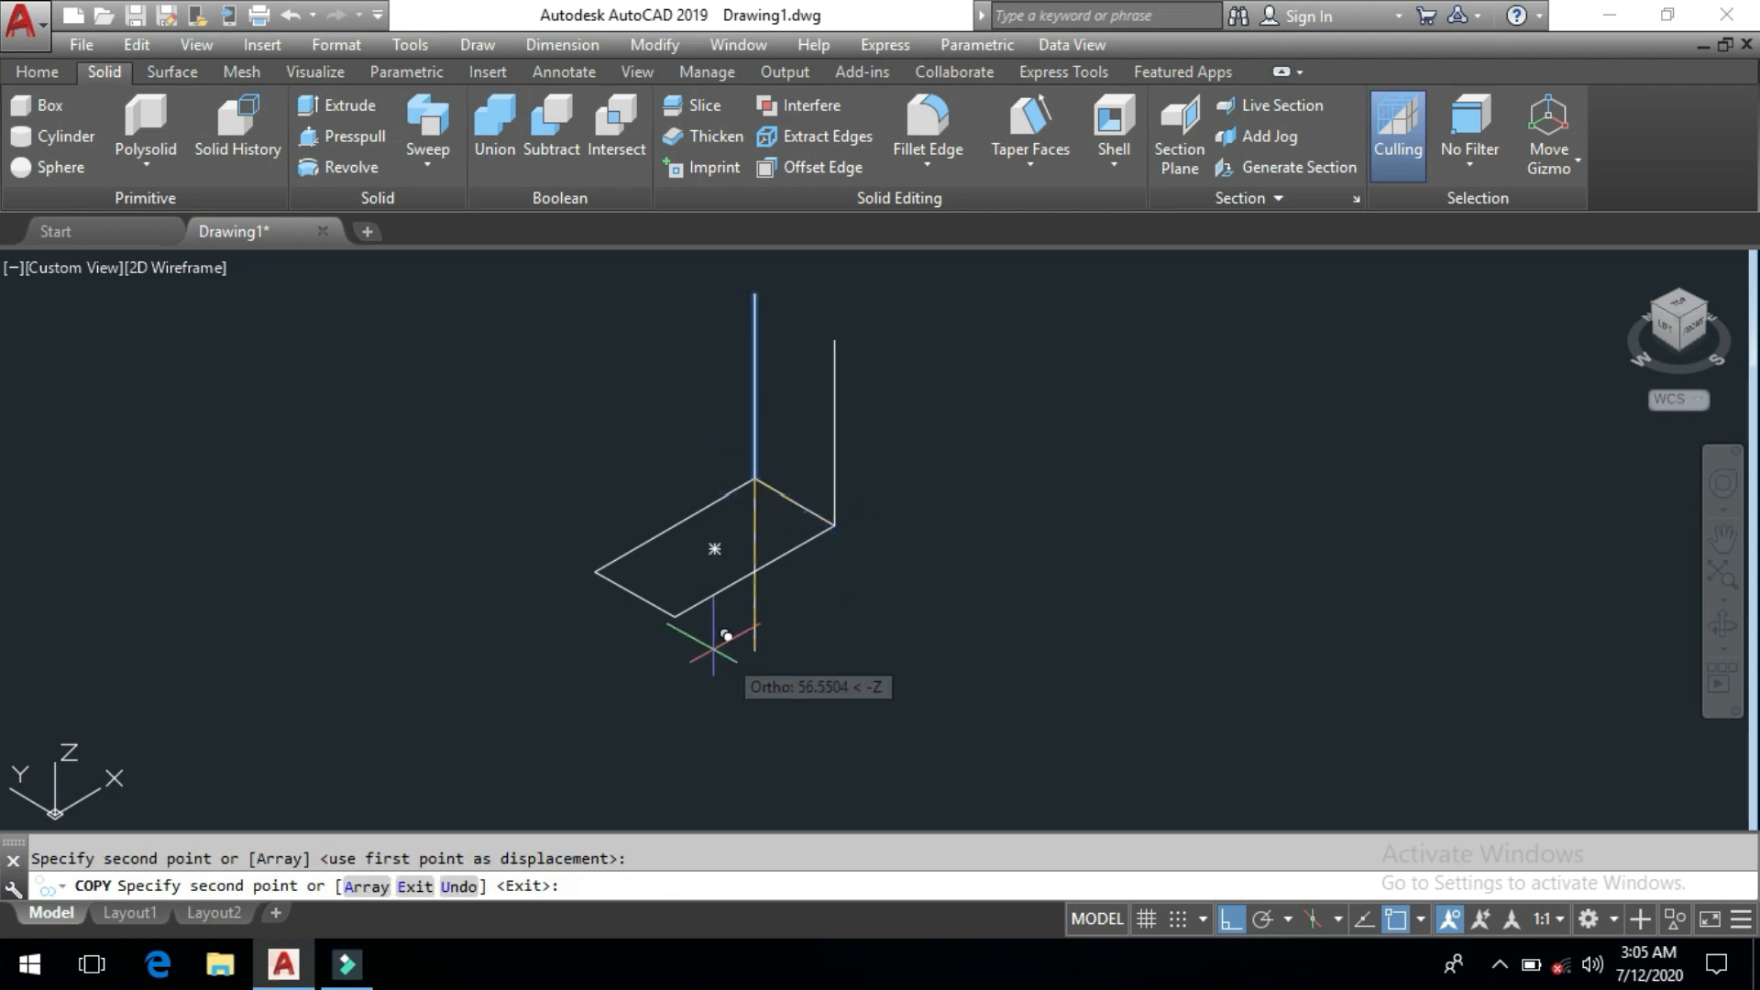
{"action": "left_click", "coordinate": [674, 617]}
{"action": "left_click", "coordinate": [595, 573]}
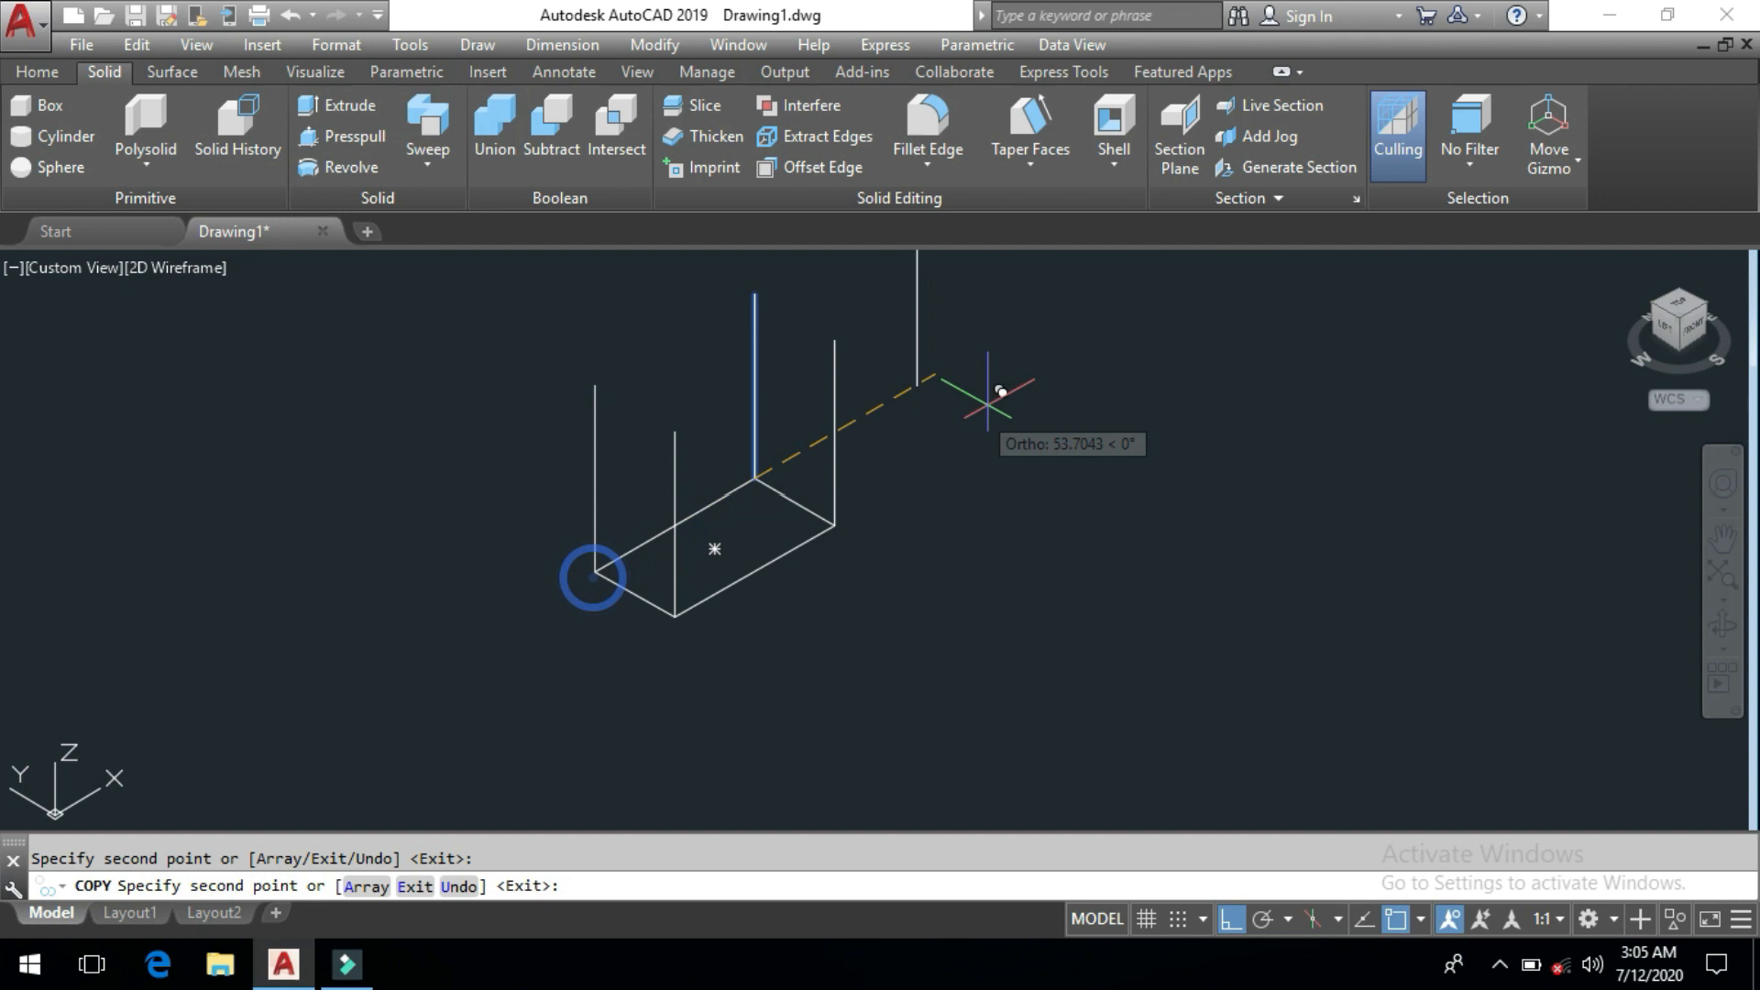
{"action": "key", "text": "Return"}
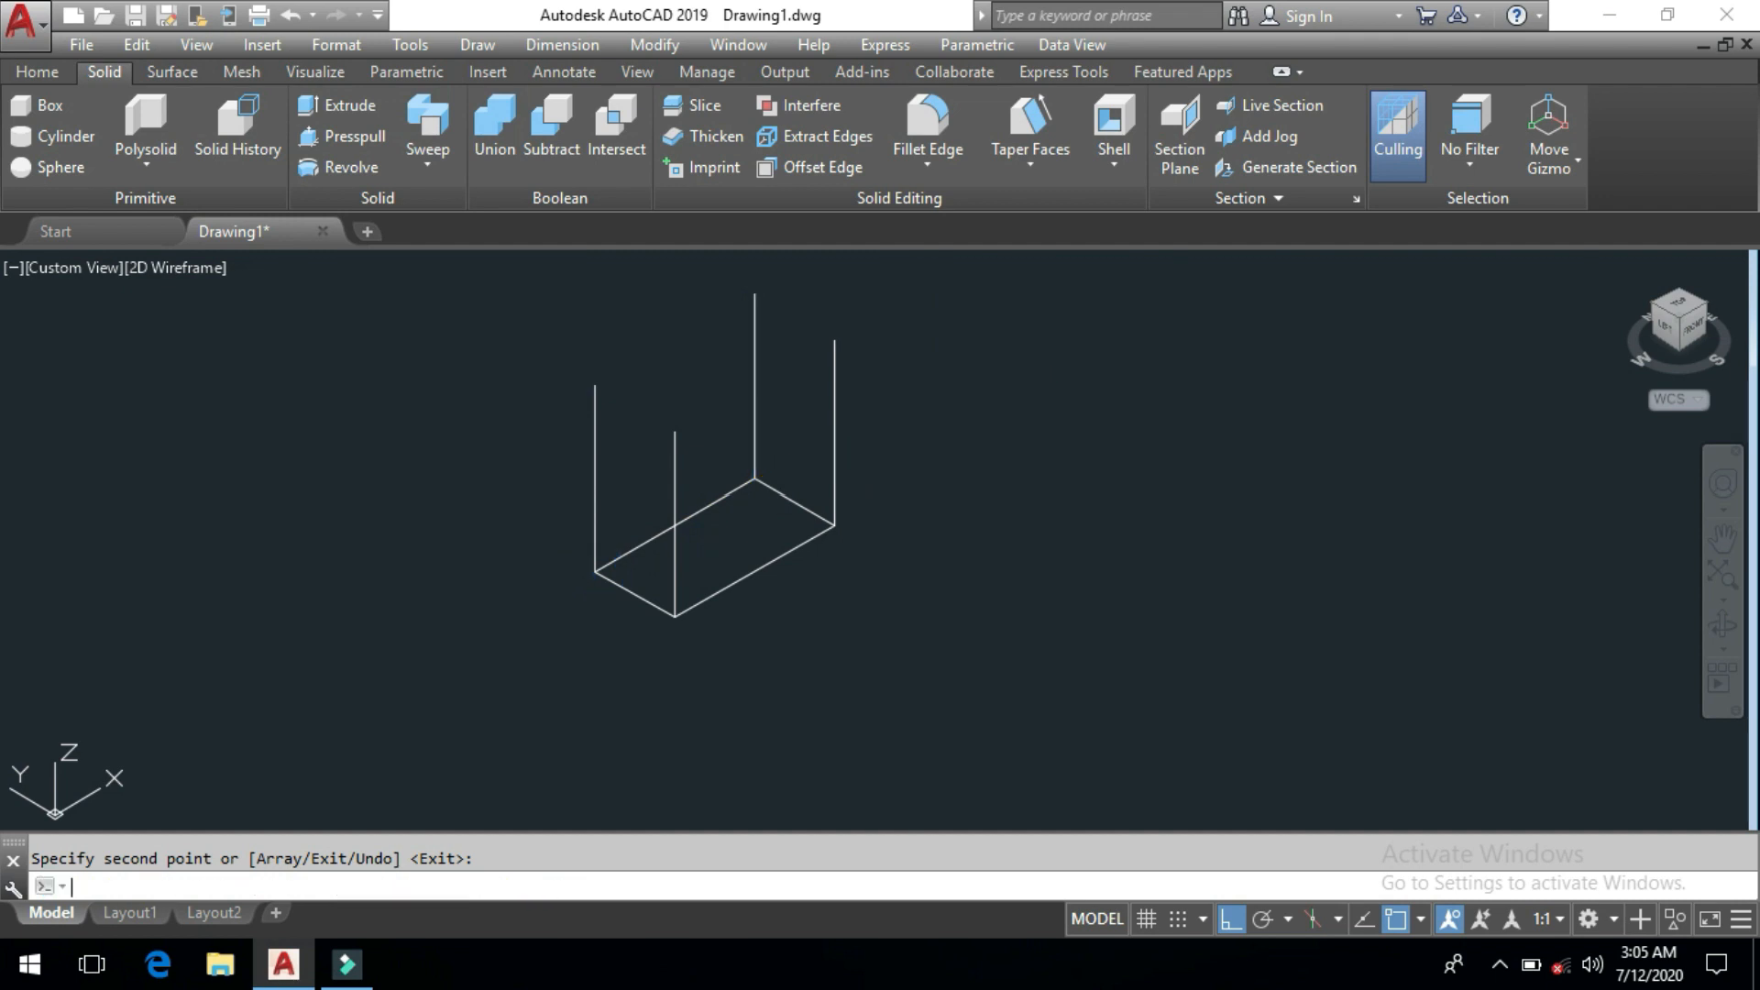
Copy the base rectangle from its corner up to the top end of the vertical line to close the wireframe box
{"action": "key", "text": "Return"}
{"action": "left_click", "coordinate": [852, 596]}
{"action": "left_click", "coordinate": [768, 538]}
{"action": "key", "text": "Return"}
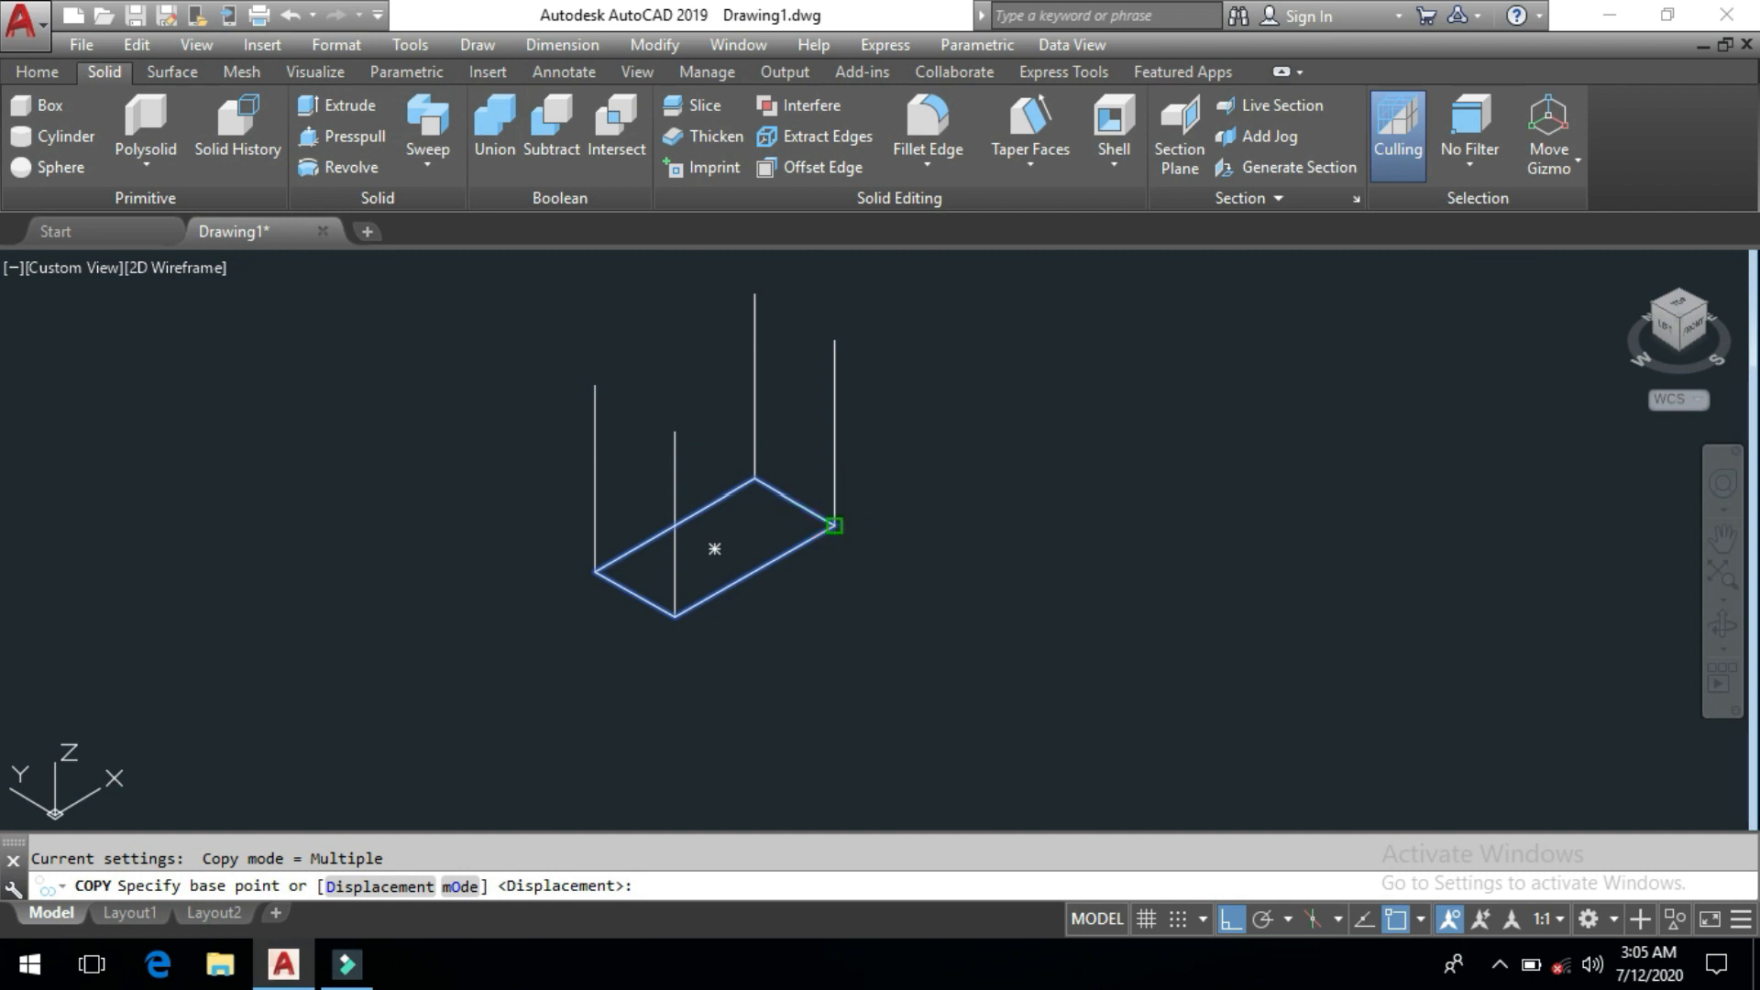
{"action": "left_click", "coordinate": [834, 525]}
{"action": "left_click", "coordinate": [835, 341]}
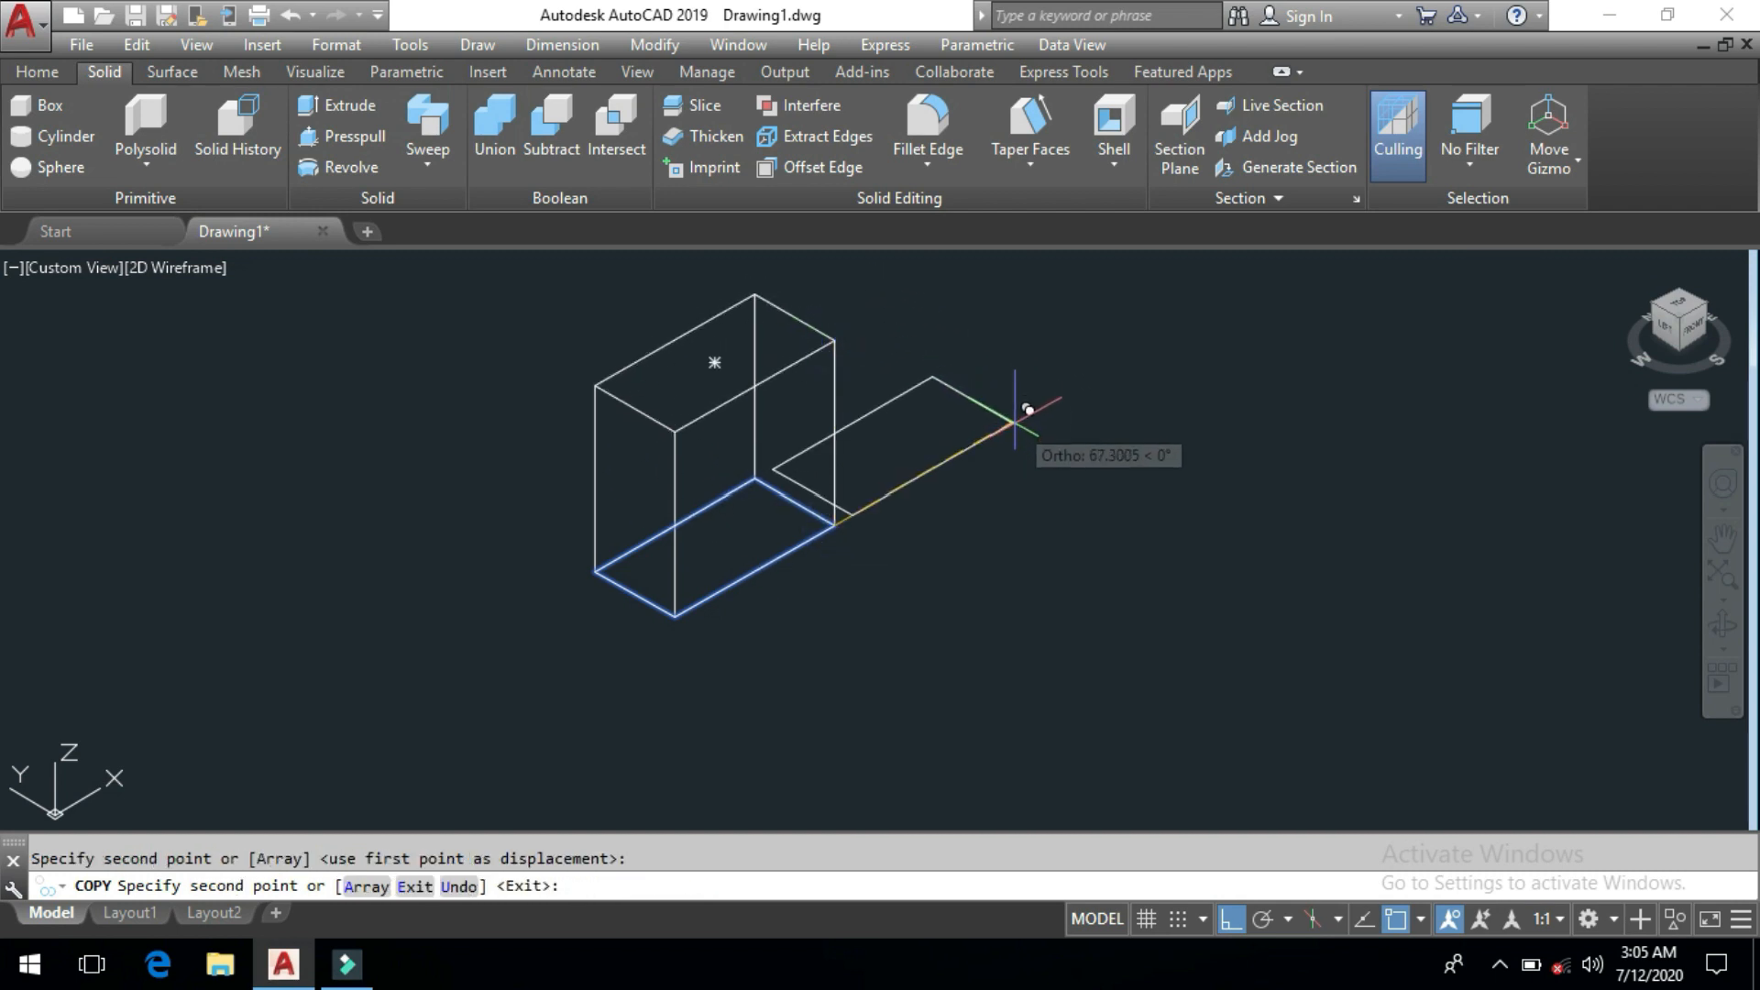
{"action": "right_click", "coordinate": [1051, 441]}
{"action": "left_click", "coordinate": [1074, 452]}
Orbit the wireframe box to examine it from other angles, finishing with the front face turned towards the viewer, and exit Orbit
{"action": "middle_click_drag", "start_coordinate": [923, 593], "coordinate": [1019, 641]}
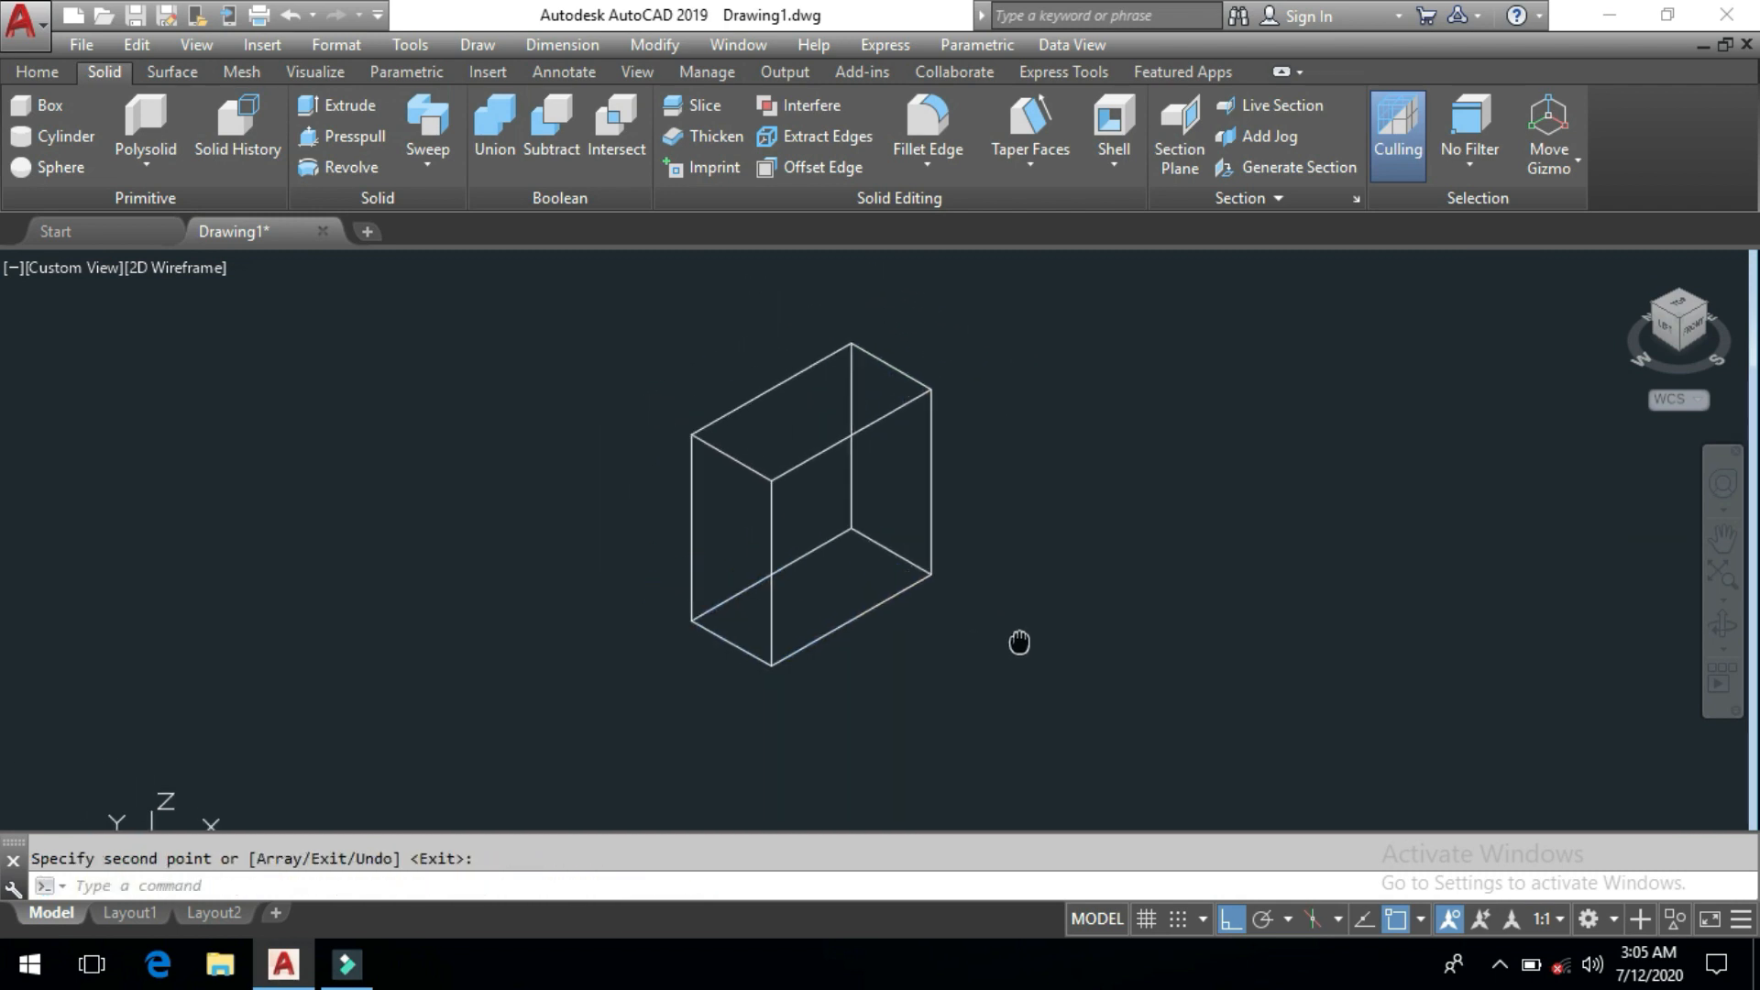
{"action": "scroll", "coordinate": [955, 582], "scroll_direction": "up", "scroll_amount": 3}
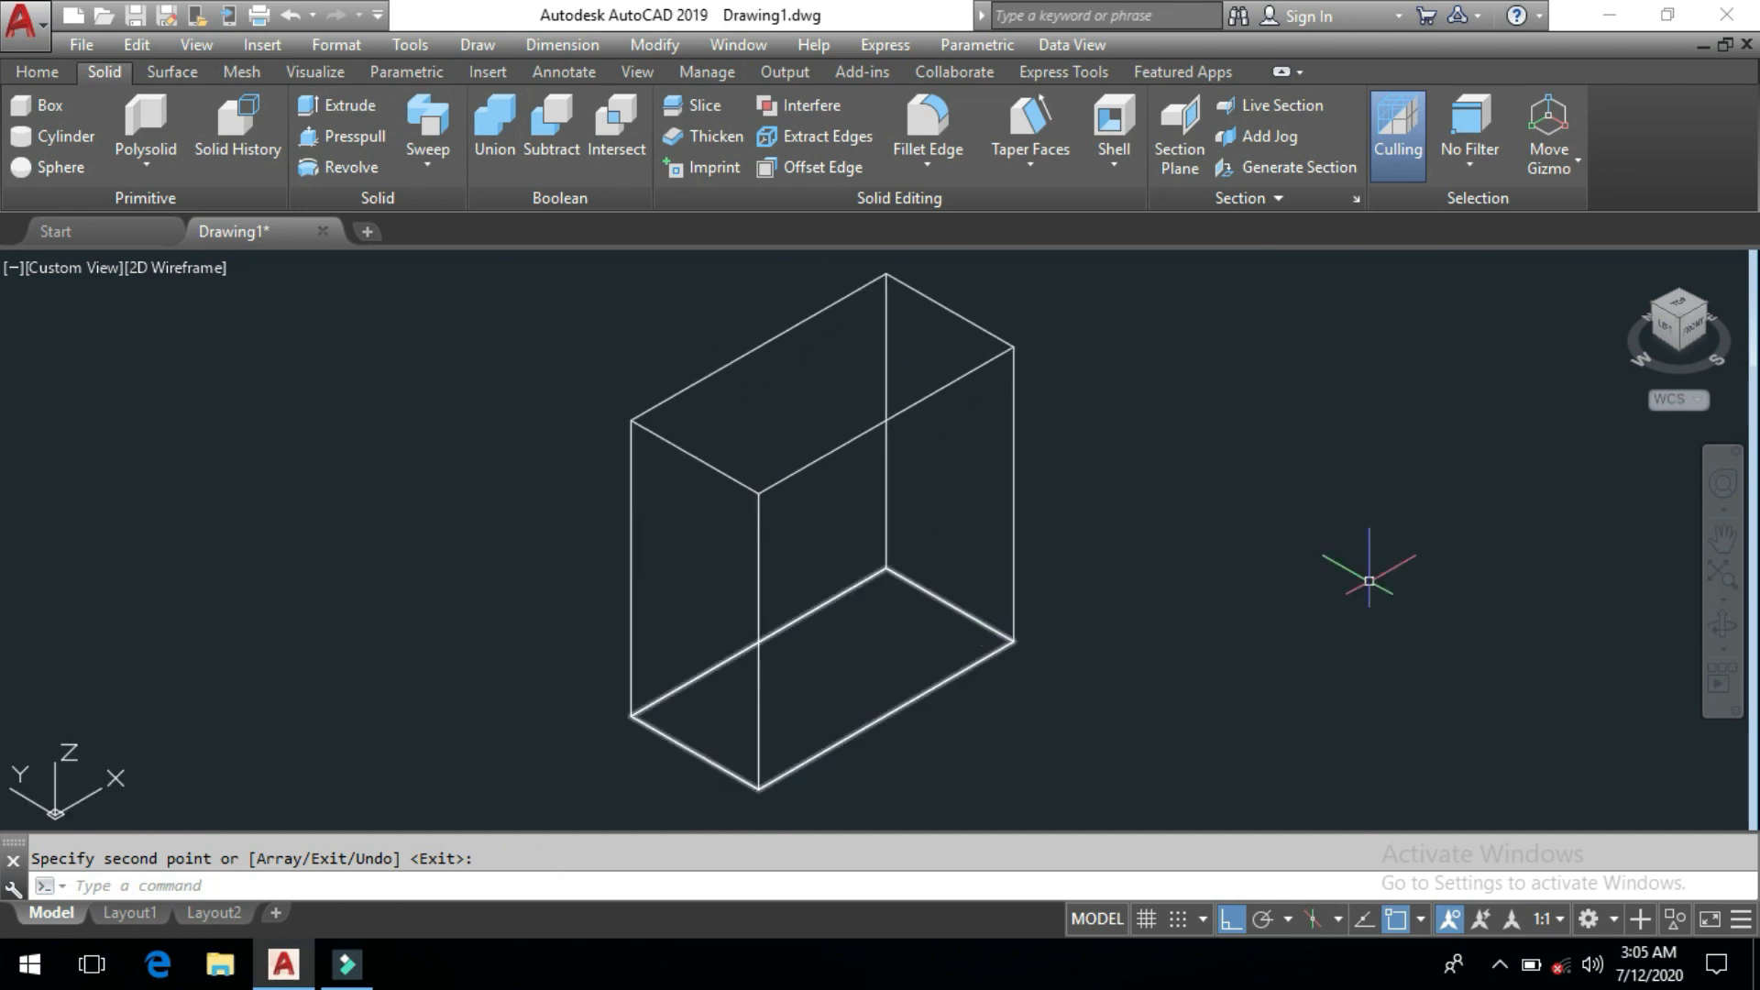
{"action": "mouse_move", "coordinate": [897, 603]}
{"action": "middle_mouse_down", "text": "shift"}
{"action": "mouse_move", "coordinate": [864, 621]}
{"action": "mouse_move", "coordinate": [762, 559]}
{"action": "mouse_move", "coordinate": [660, 566]}
{"action": "mouse_move", "coordinate": [717, 647]}
{"action": "mouse_move", "coordinate": [679, 487]}
{"action": "mouse_move", "coordinate": [821, 535]}
{"action": "mouse_move", "coordinate": [1036, 440]}
{"action": "mouse_move", "coordinate": [1062, 404]}
{"action": "mouse_move", "coordinate": [652, 464]}
{"action": "mouse_move", "coordinate": [821, 471]}
{"action": "mouse_move", "coordinate": [1000, 413]}
{"action": "middle_mouse_up", "text": "shift"}
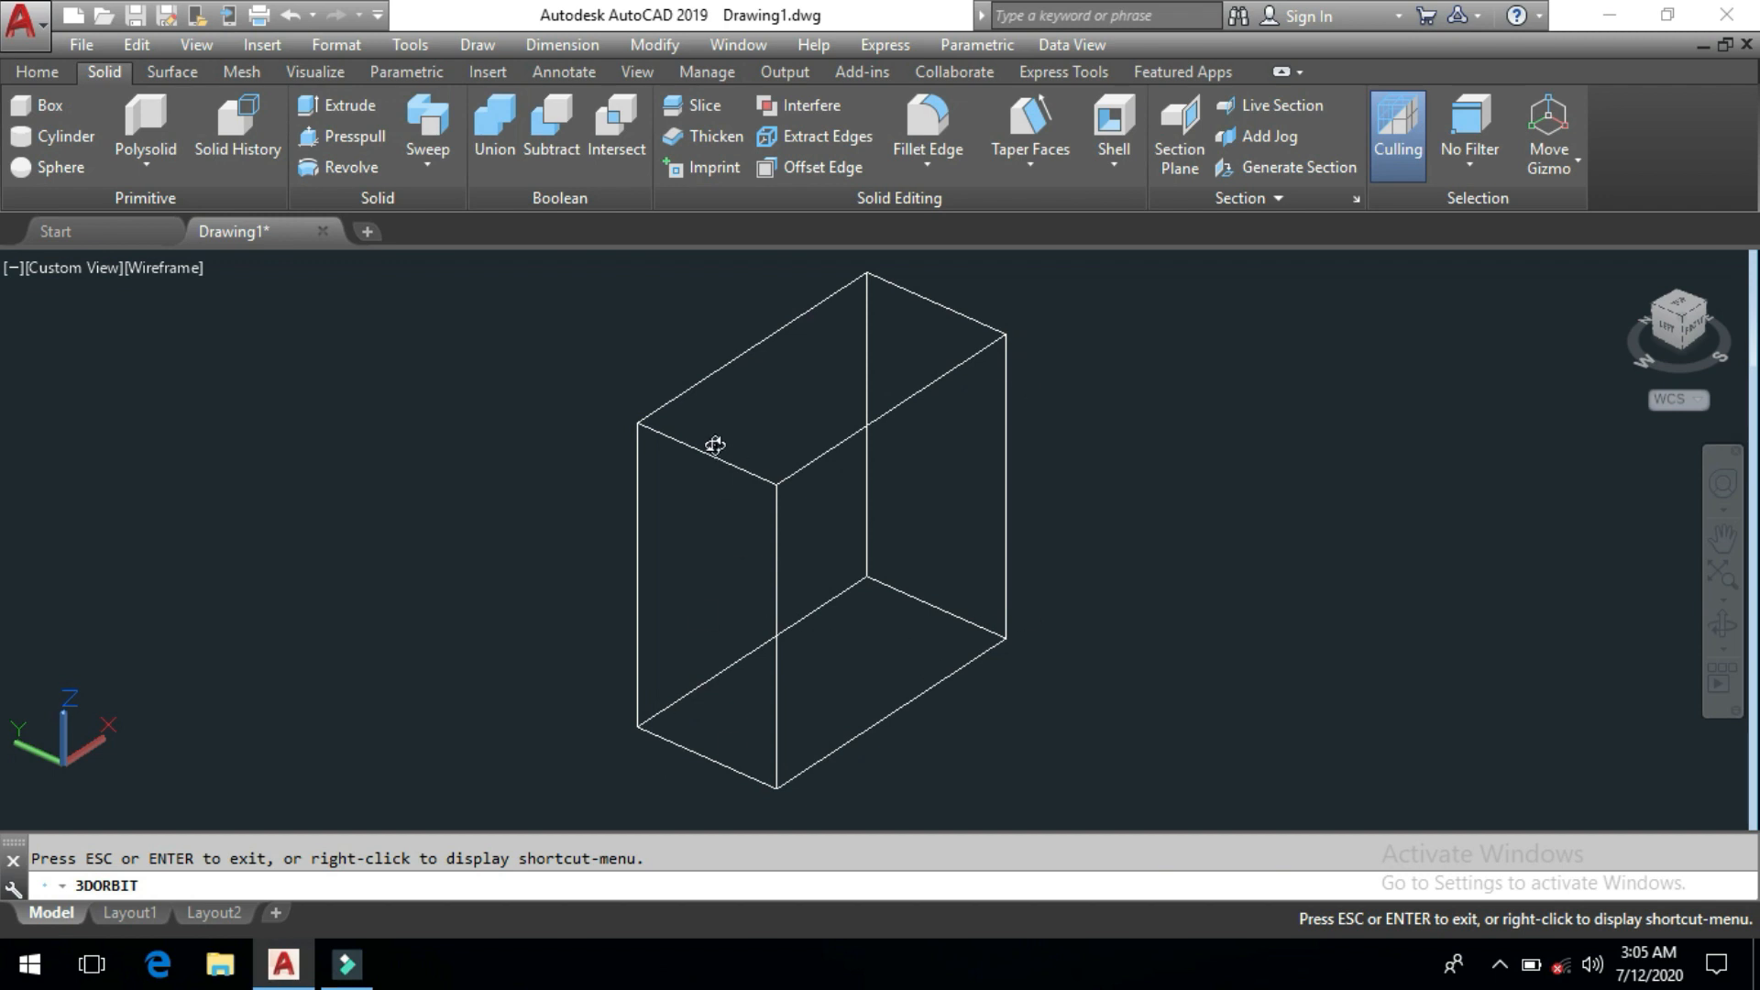
{"action": "middle_click_drag", "start_coordinate": [843, 556], "coordinate": [938, 563]}
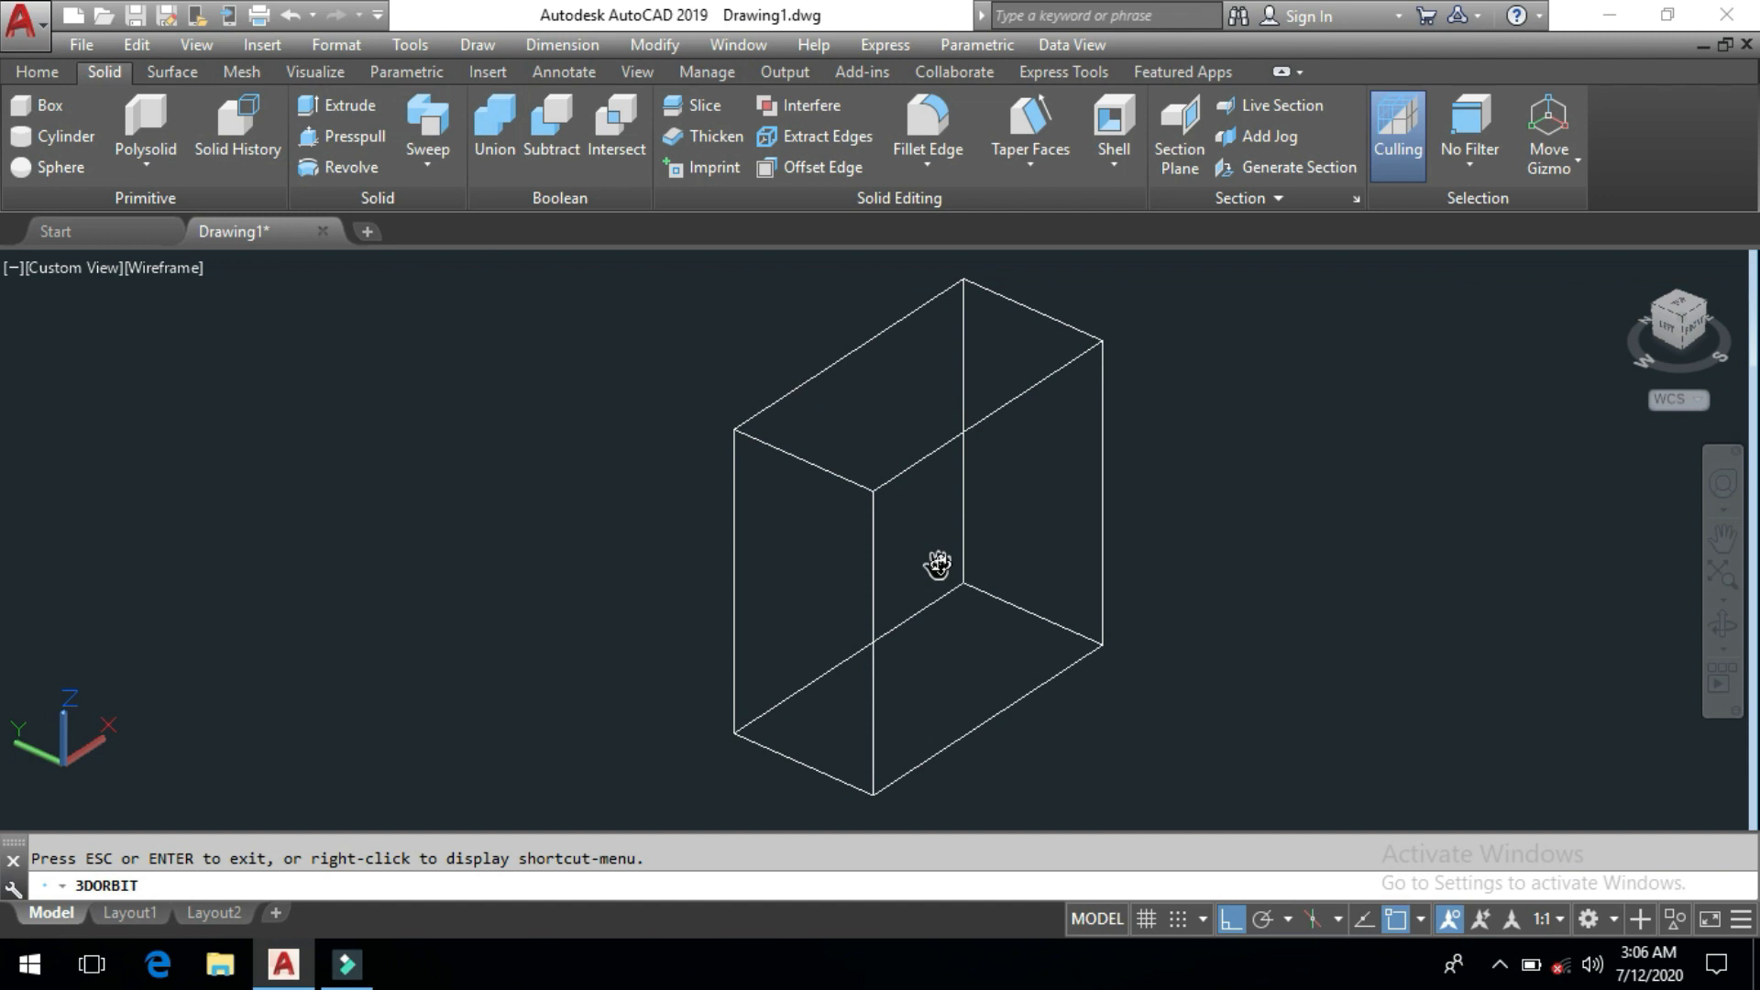
{"action": "right_click", "coordinate": [1182, 446]}
{"action": "left_click", "coordinate": [1215, 449]}
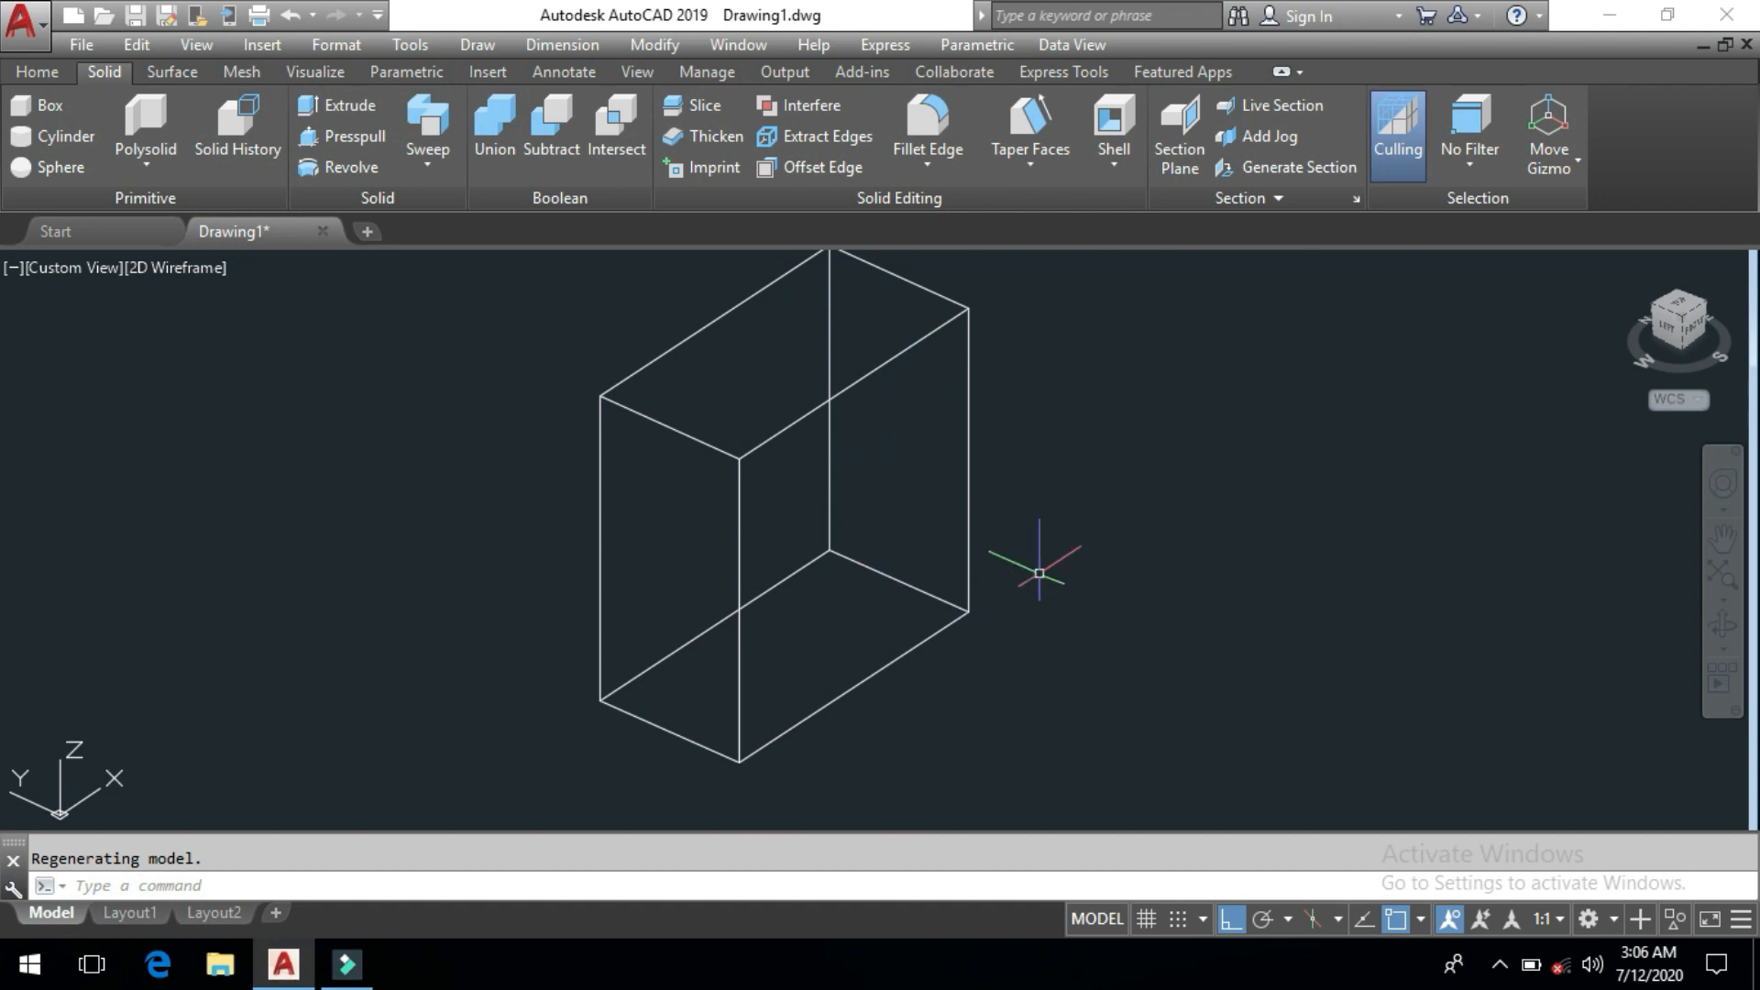
{"action": "left_click", "coordinate": [1724, 628]}
{"action": "left_click_drag", "start_coordinate": [919, 580], "coordinate": [881, 557]}
{"action": "right_click", "coordinate": [1077, 440]}
{"action": "left_click", "coordinate": [1133, 457]}
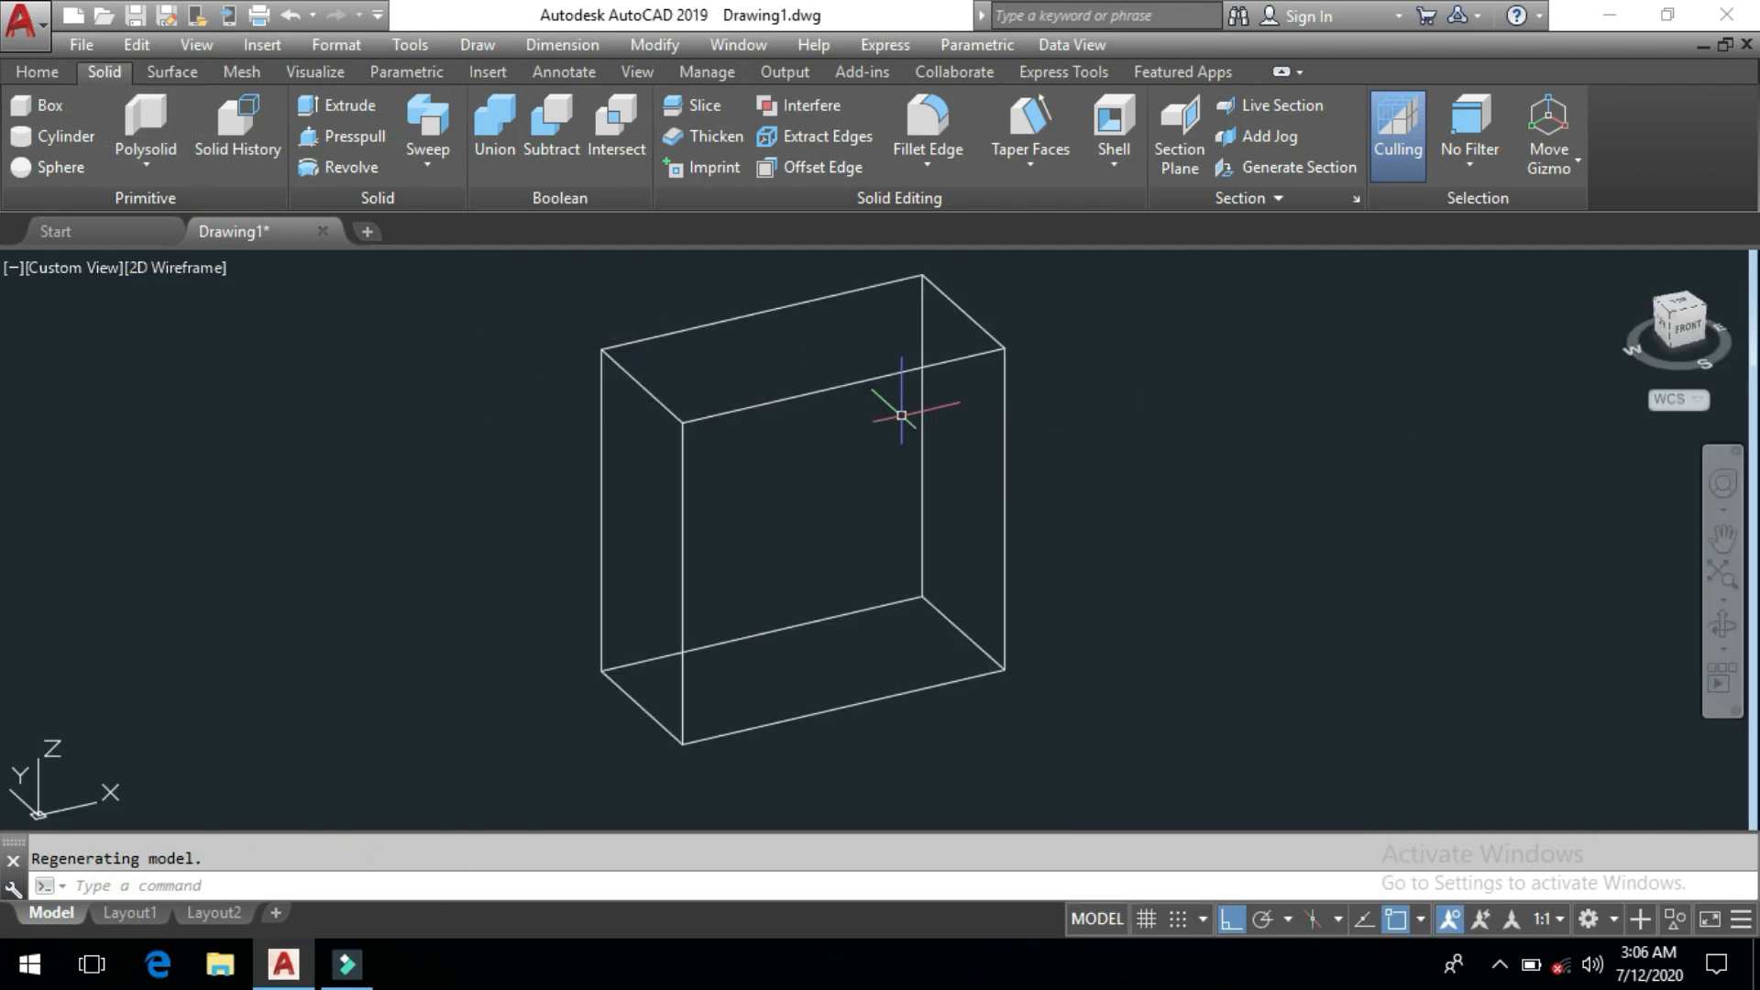
Draw a 20-unit line straight down along -Z from the midpoint of the box's top front edge
{"action": "type", "text": "L"}
{"action": "key", "text": "Return"}
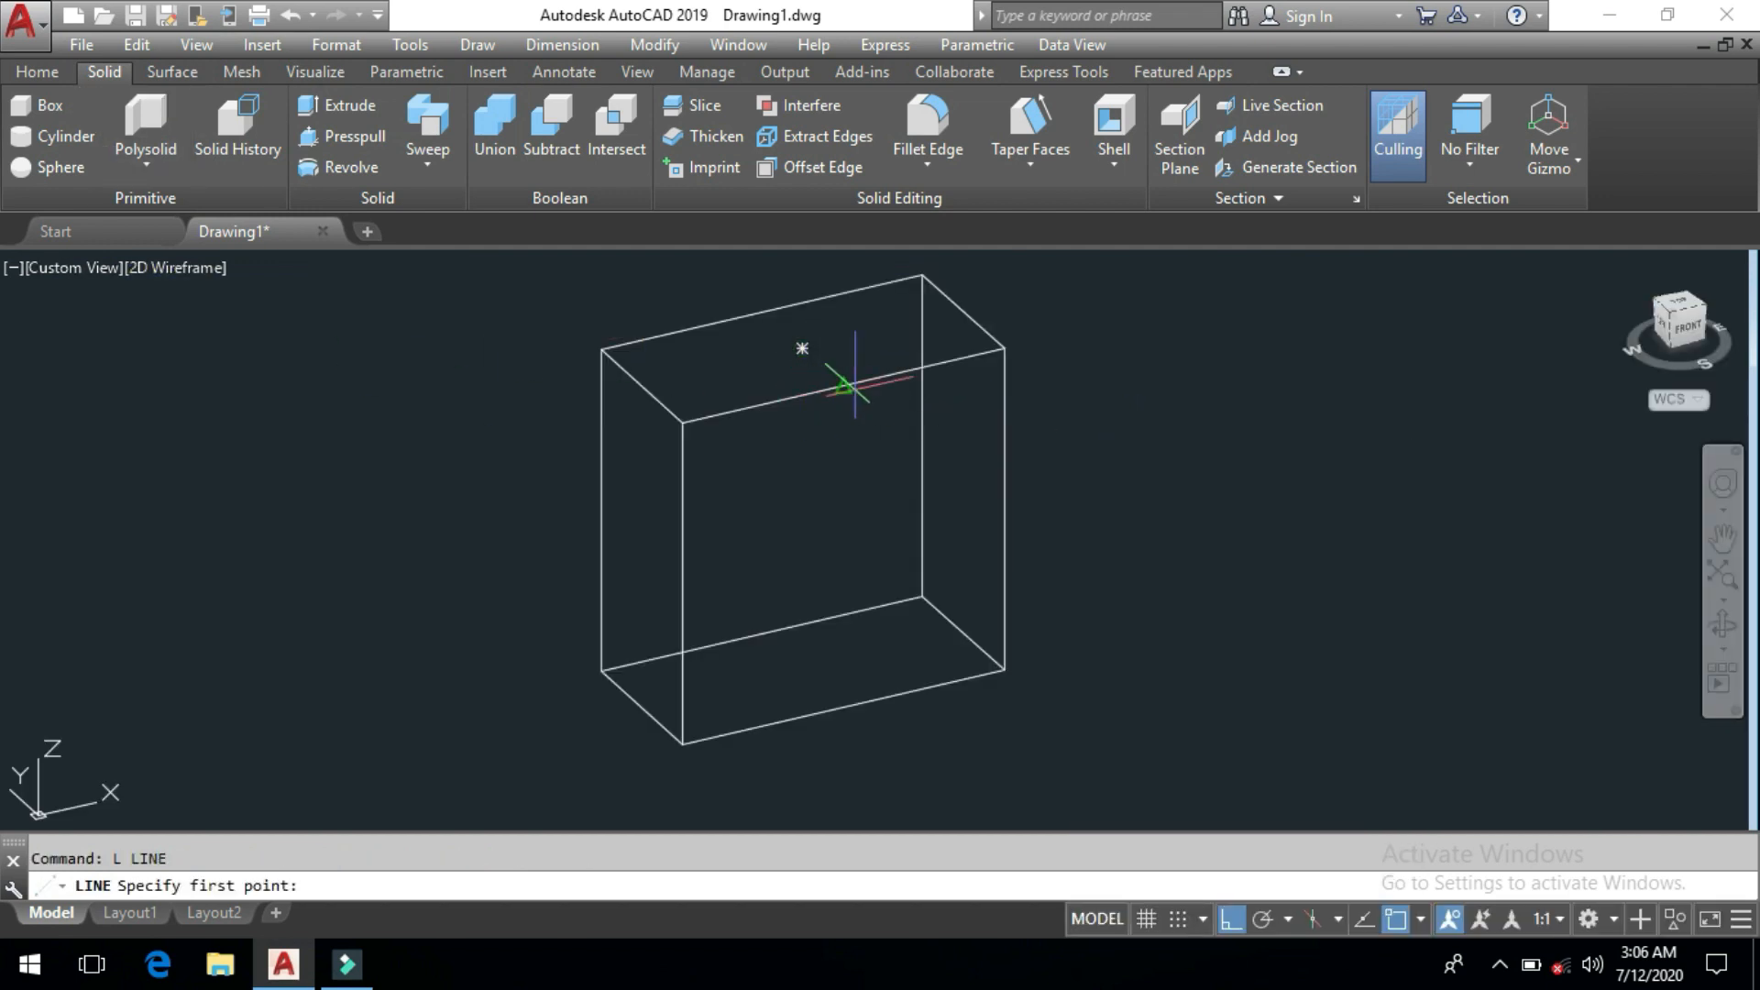
{"action": "left_click", "coordinate": [845, 387]}
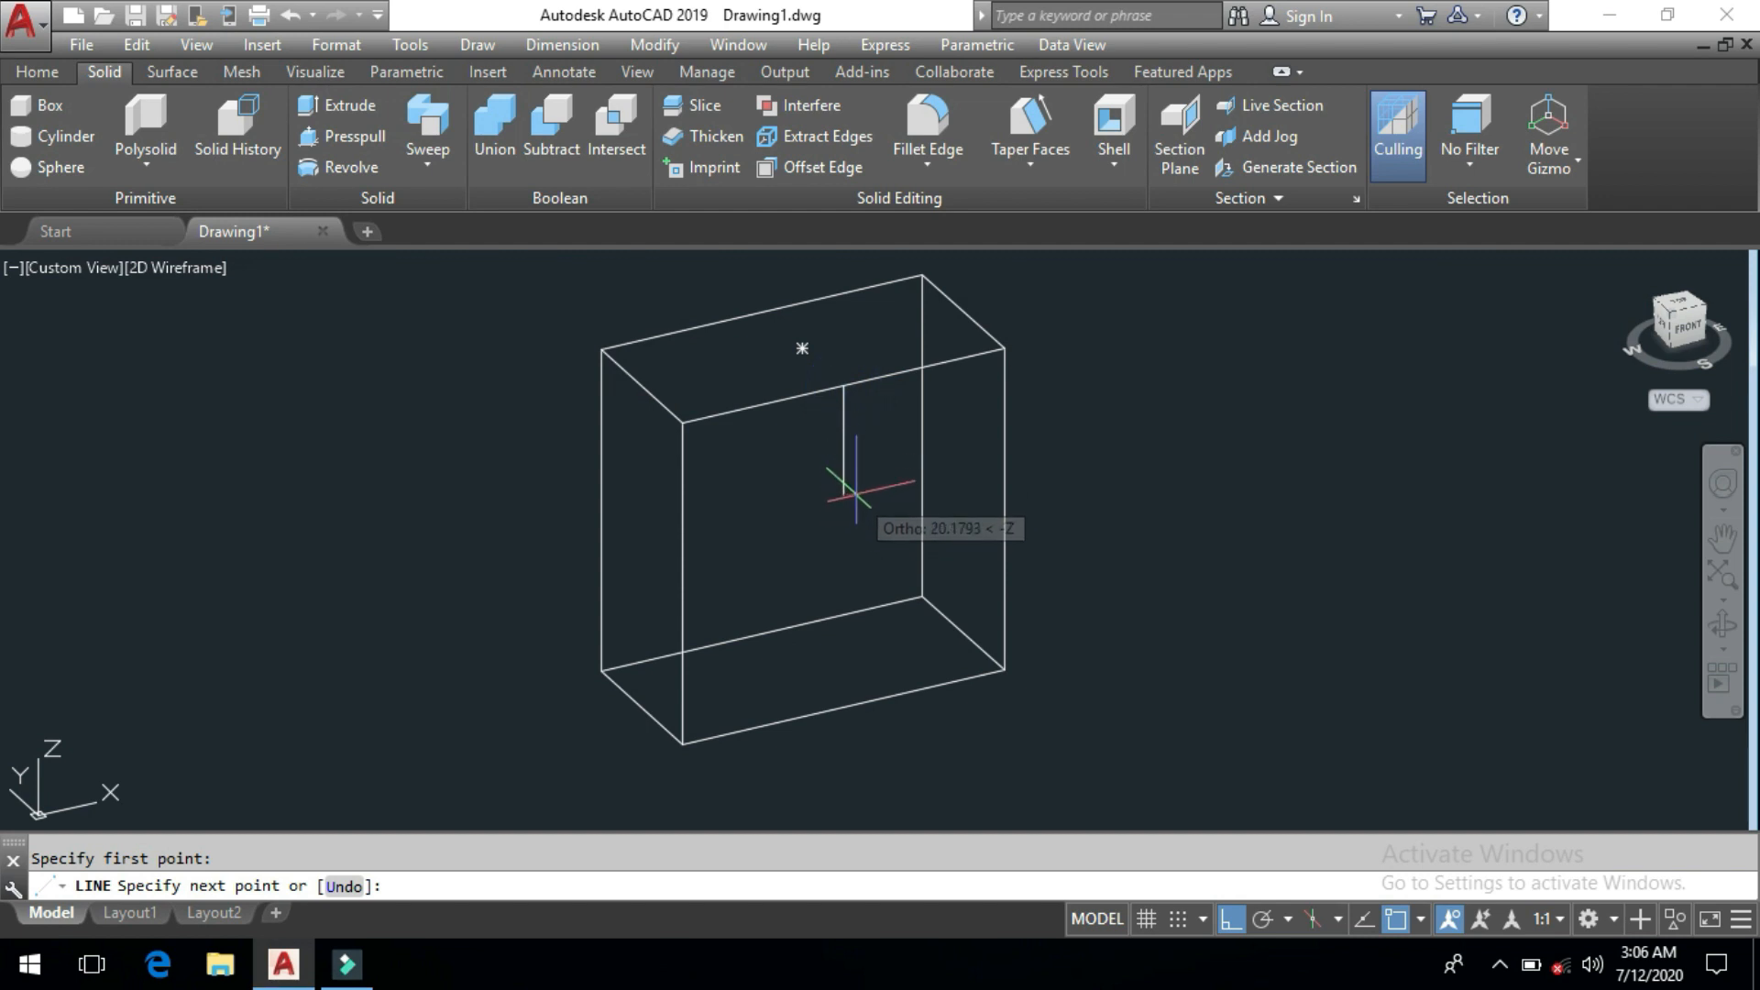
{"action": "type", "text": "20"}
{"action": "key", "text": "Return"}
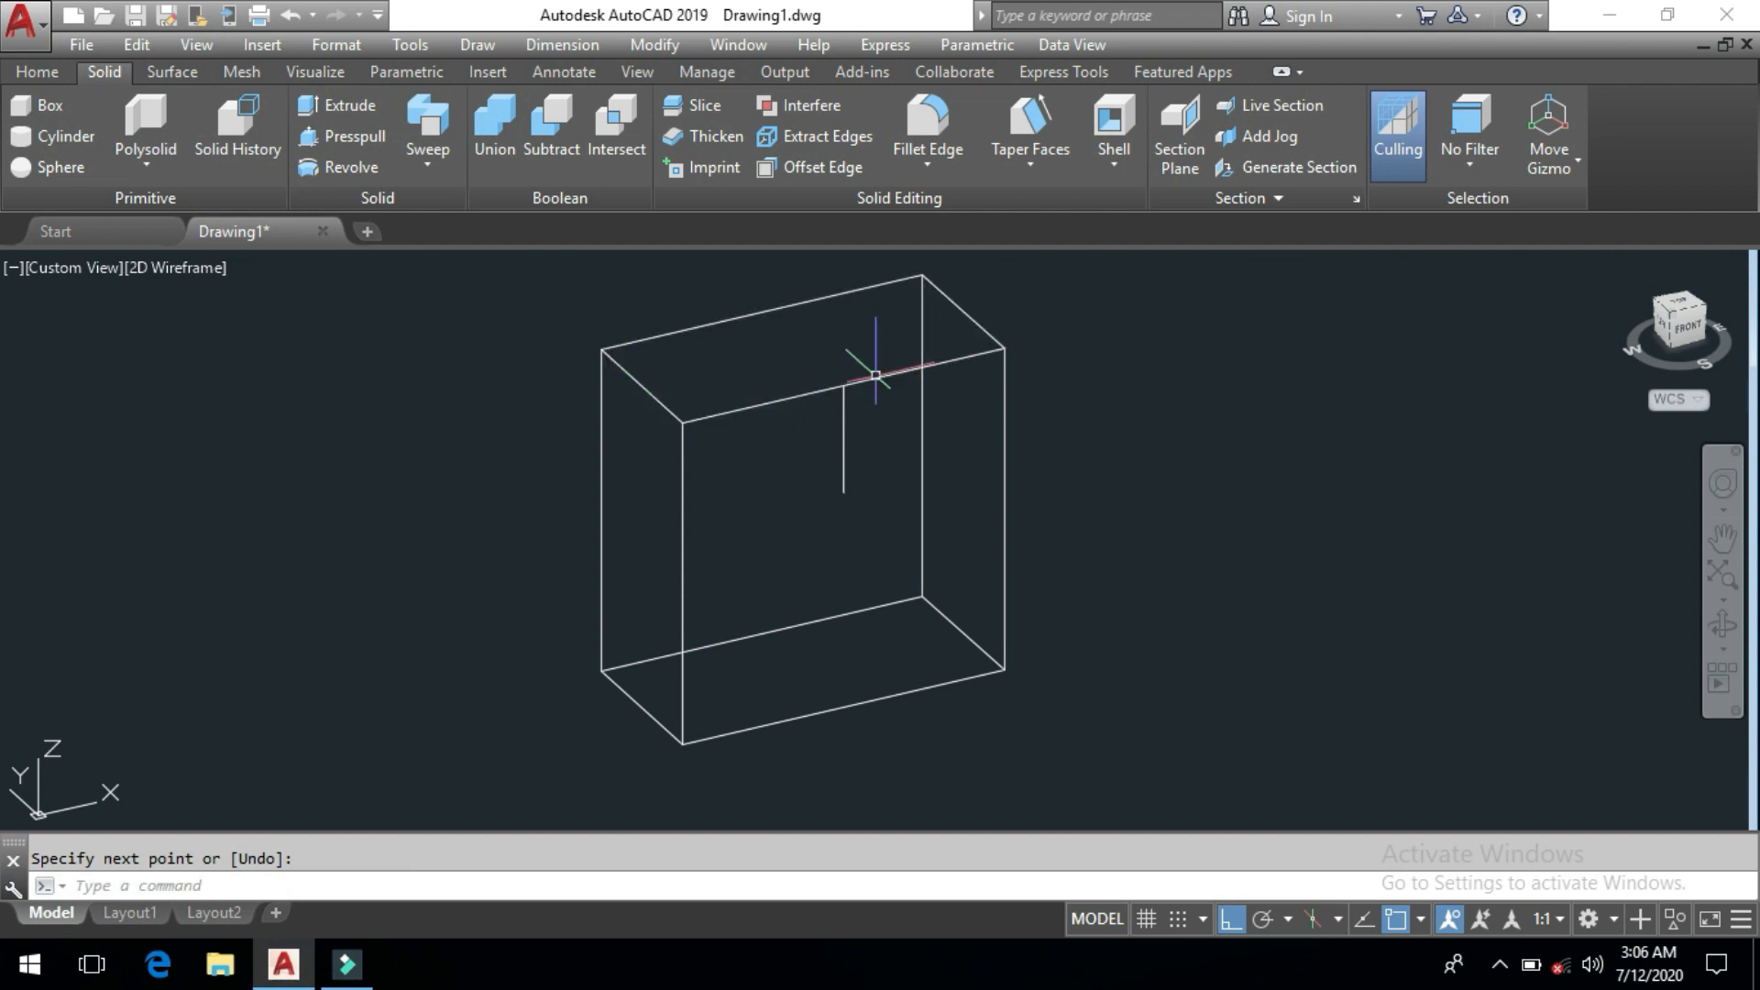
Draw a separate 25-unit line along the X axis within the box's top face
{"action": "key", "text": "Return"}
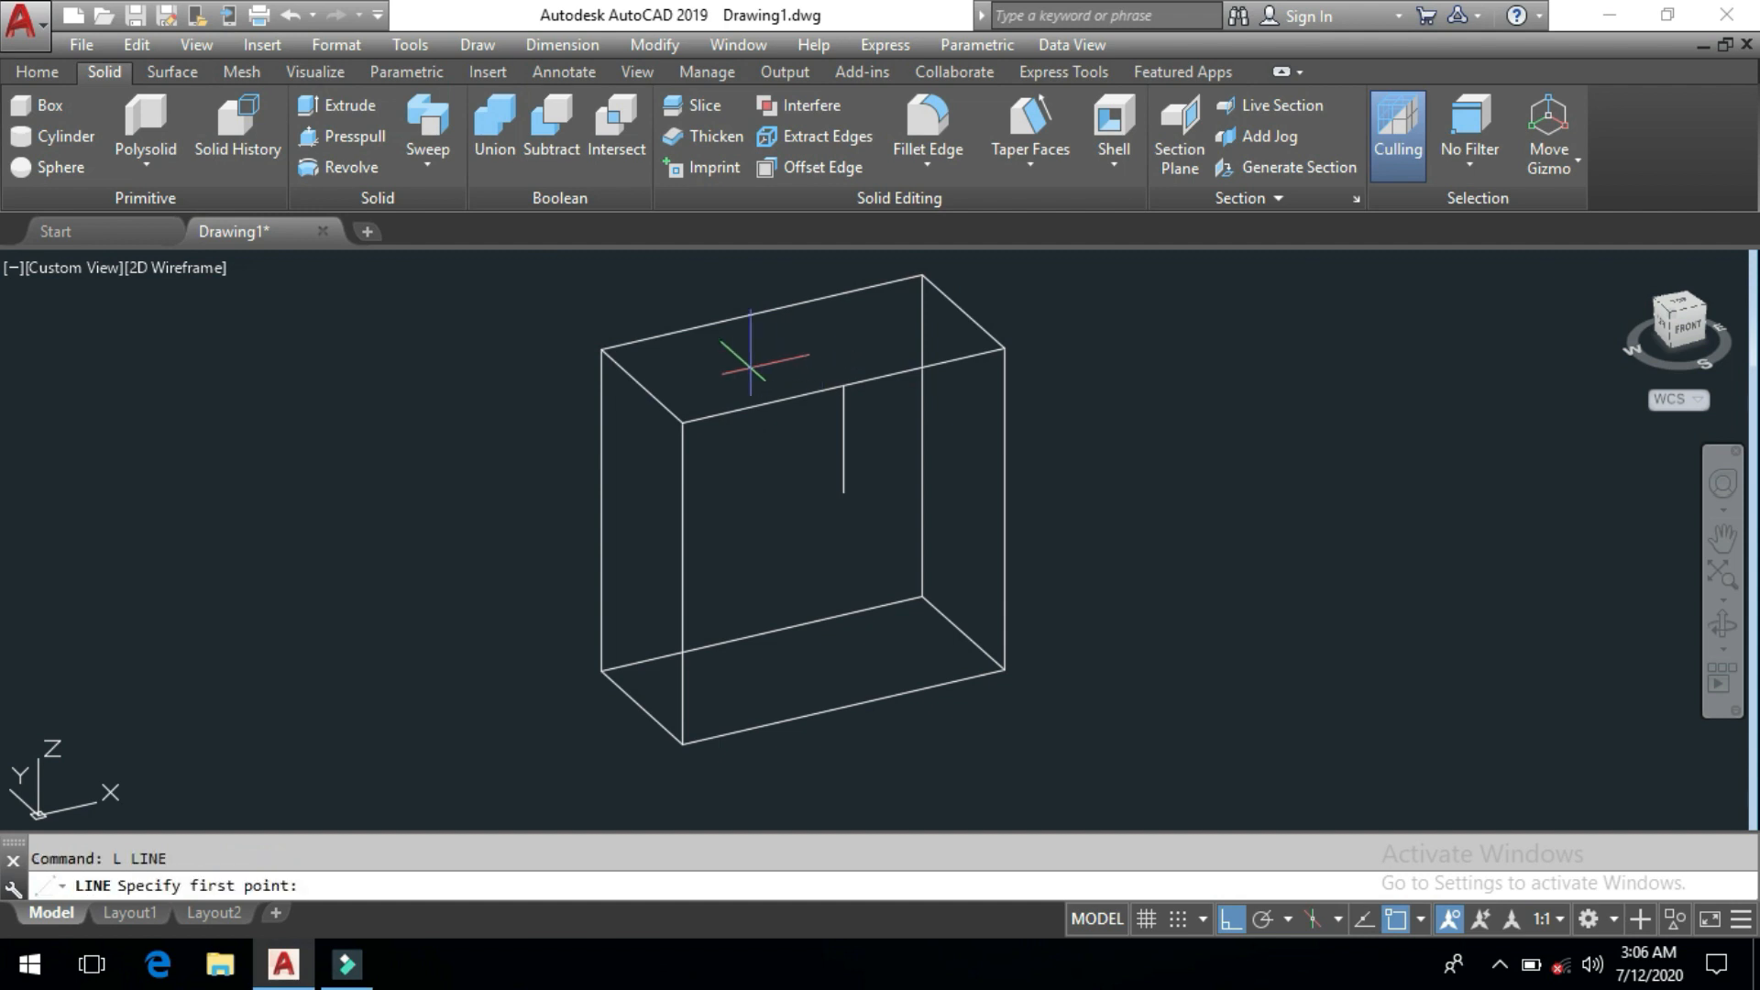
{"action": "left_click", "coordinate": [749, 367]}
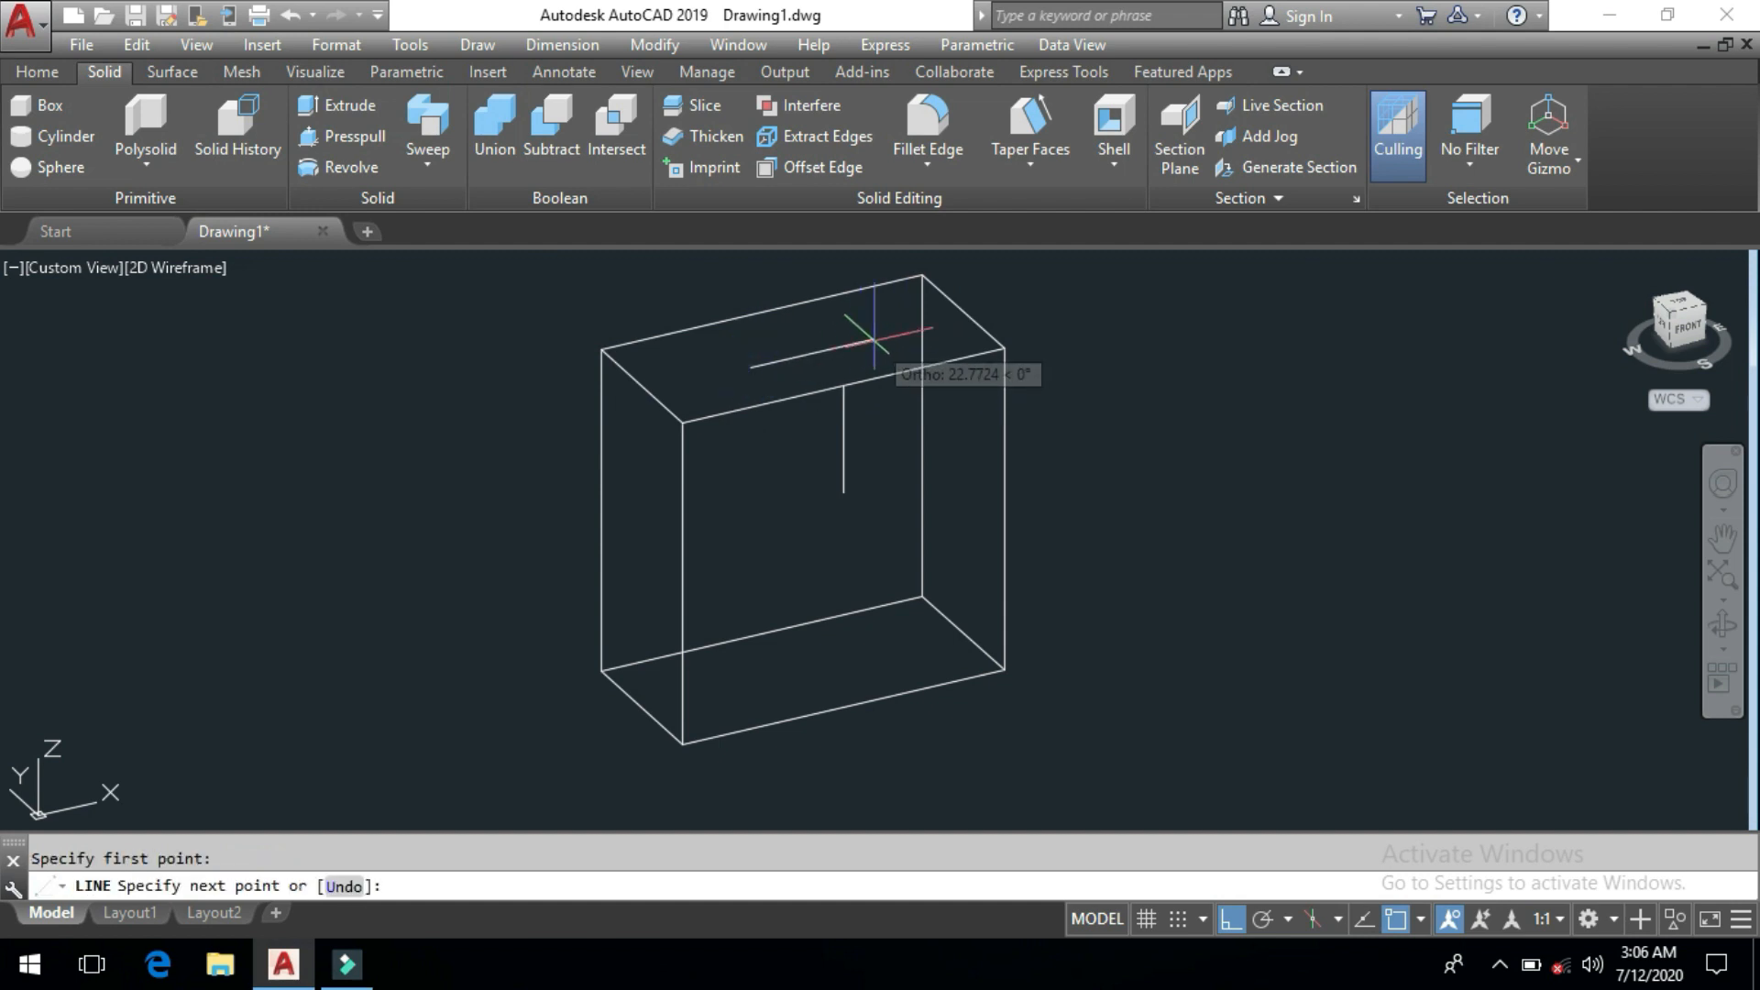
{"action": "type", "text": "25"}
{"action": "key", "text": "Return"}
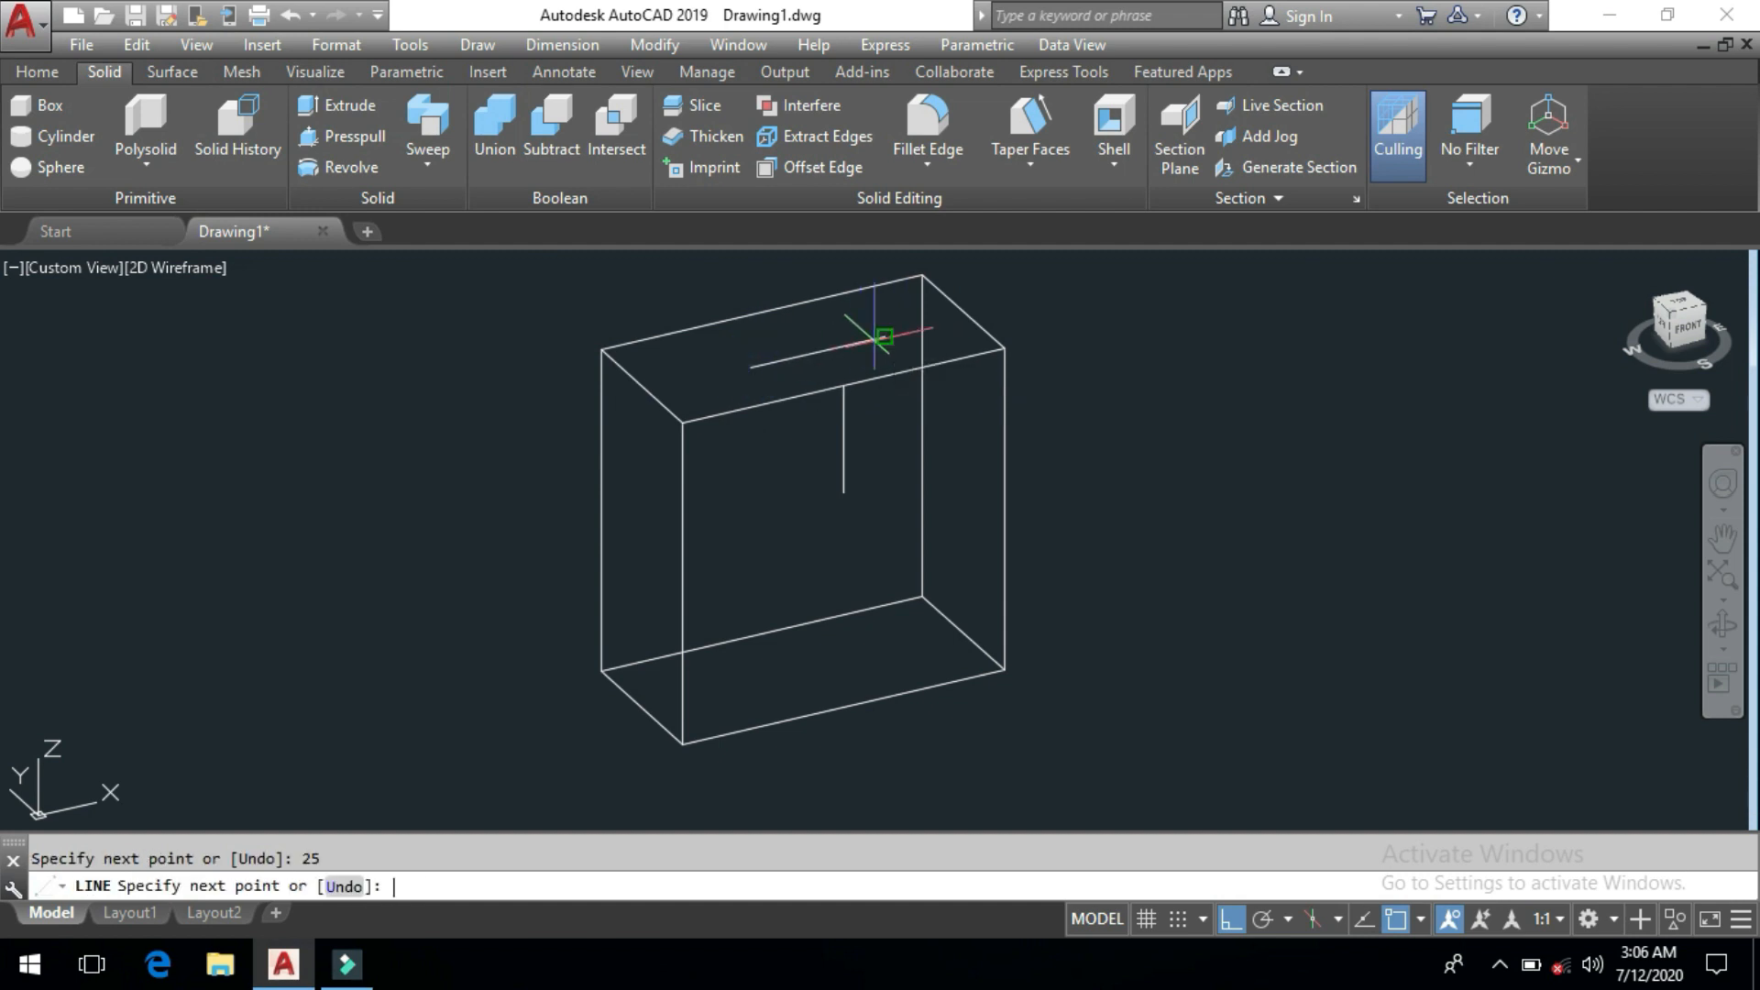
{"action": "key", "text": "Return"}
Move the 25-unit line by its midpoint onto the midpoint of the box's top front edge
{"action": "key", "text": "Return"}
{"action": "left_click", "coordinate": [825, 349]}
{"action": "key", "text": "Return"}
{"action": "left_click", "coordinate": [822, 349]}
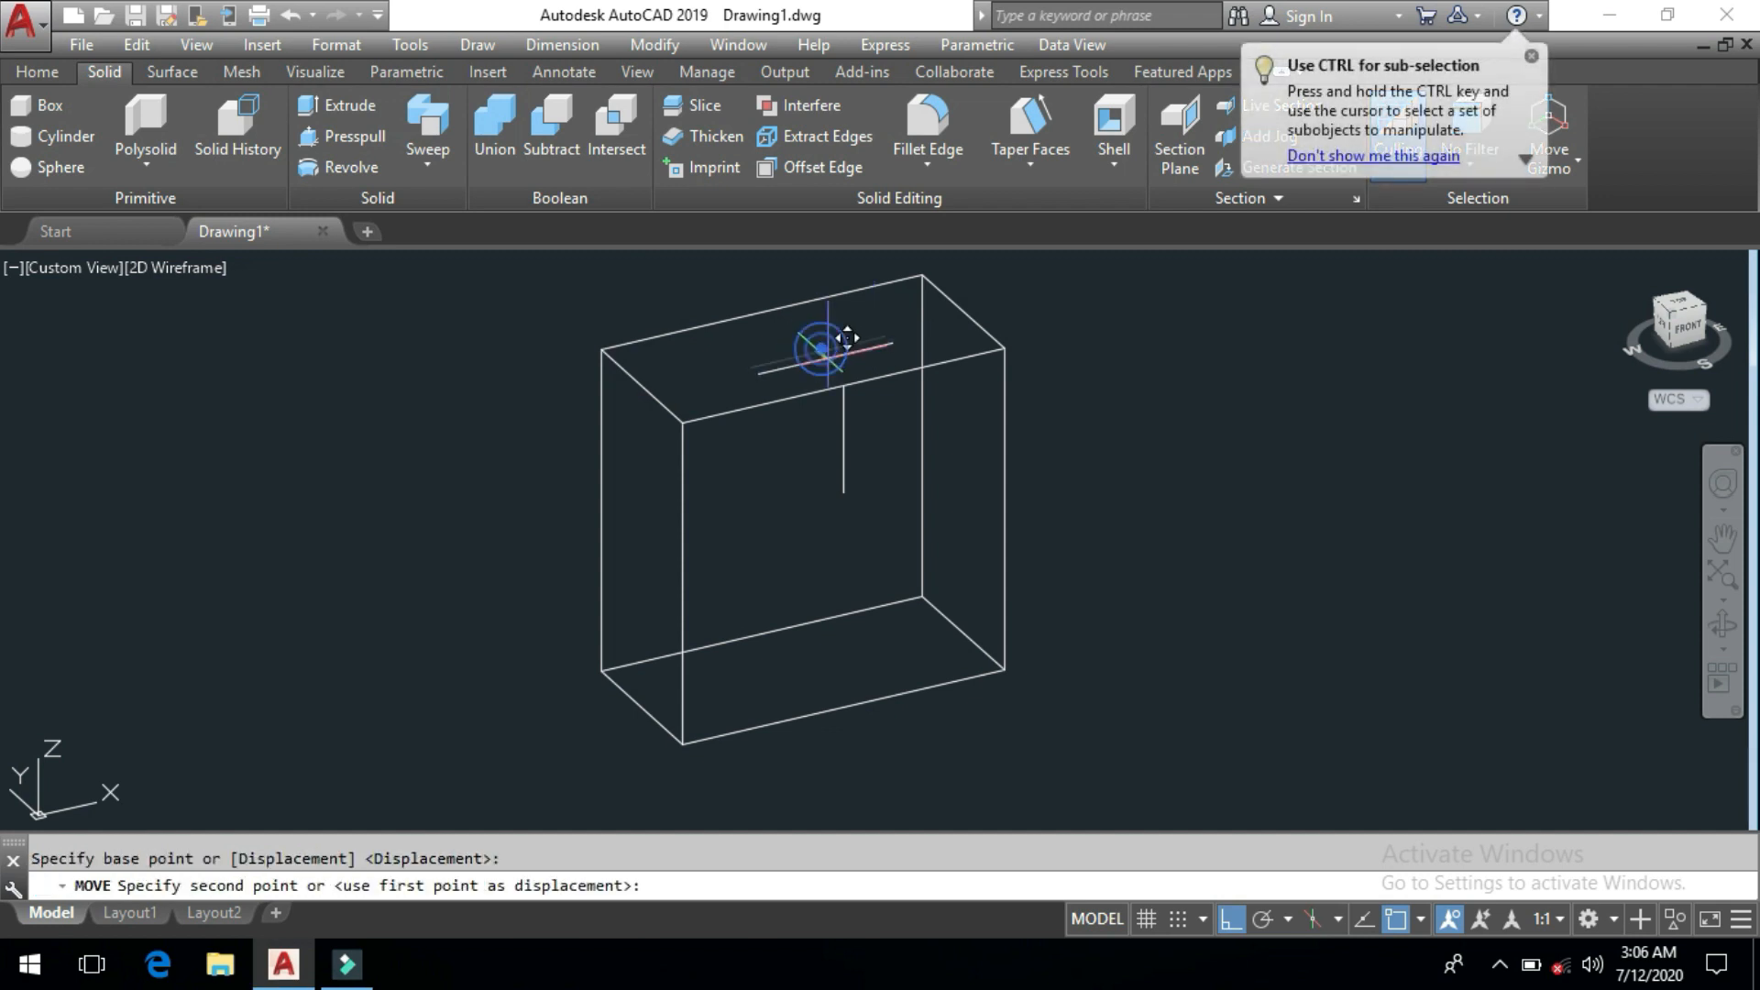
{"action": "left_click", "coordinate": [842, 383]}
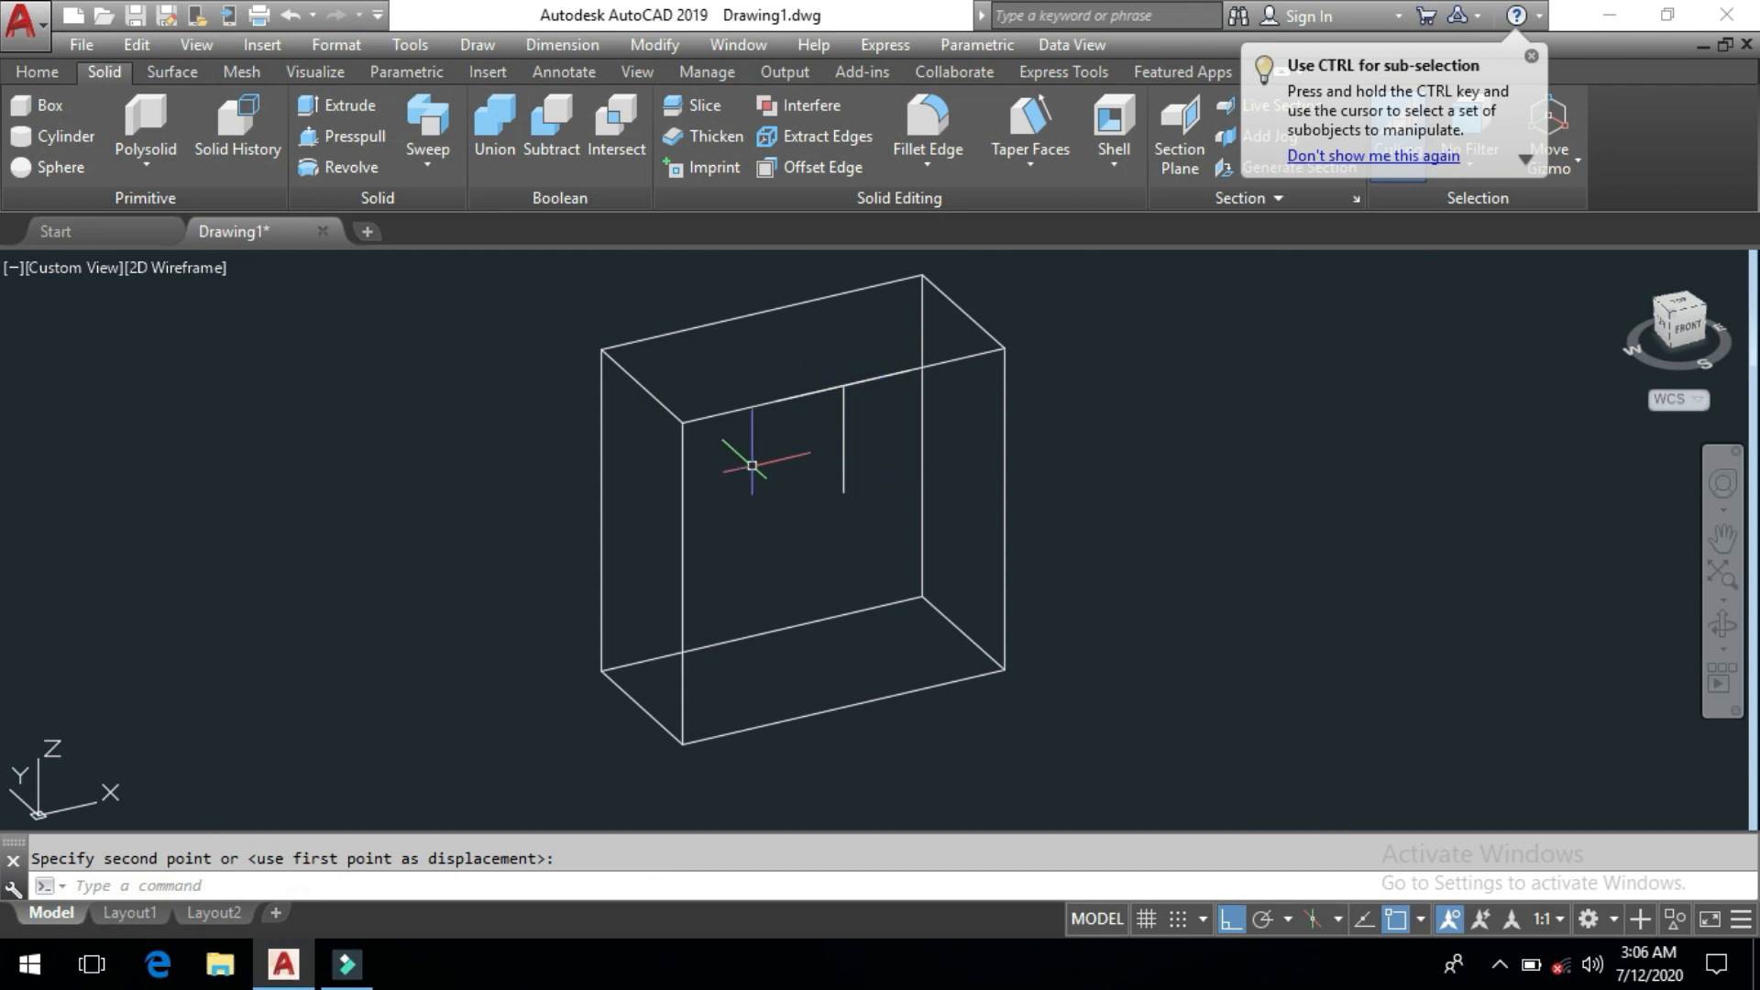
Delete the rectangle that forms the top of the wireframe box
{"action": "left_click", "coordinate": [729, 413]}
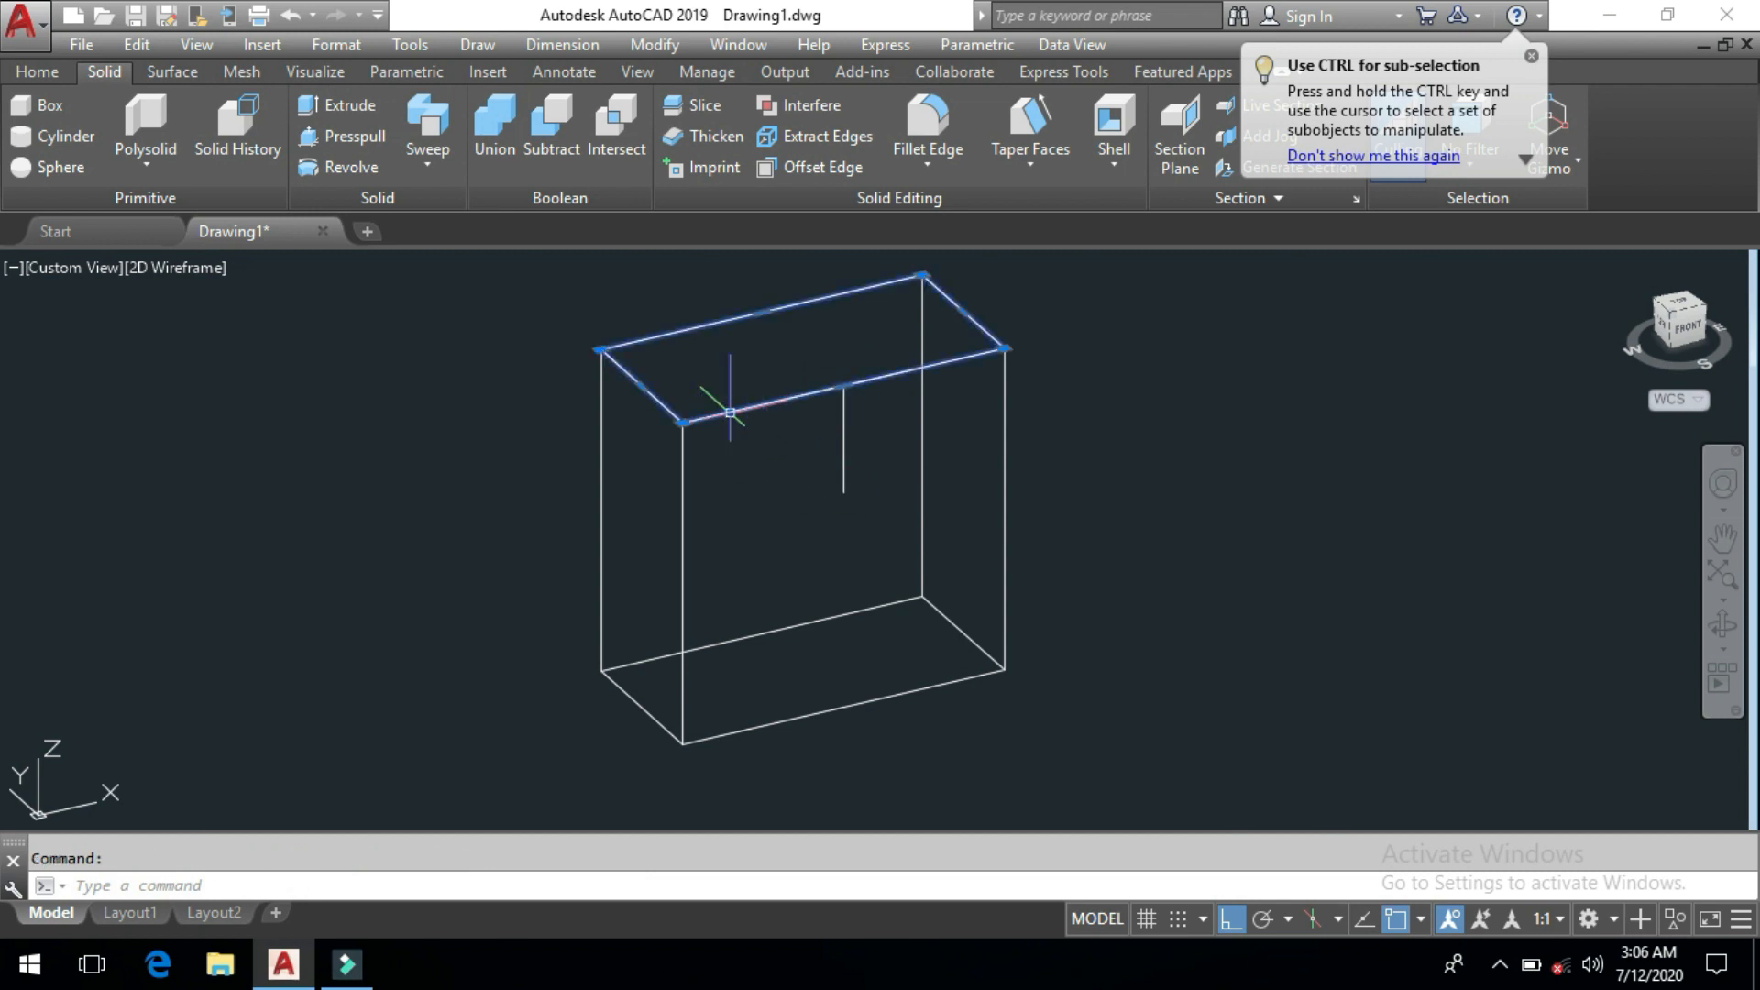
{"action": "key", "text": "Delete"}
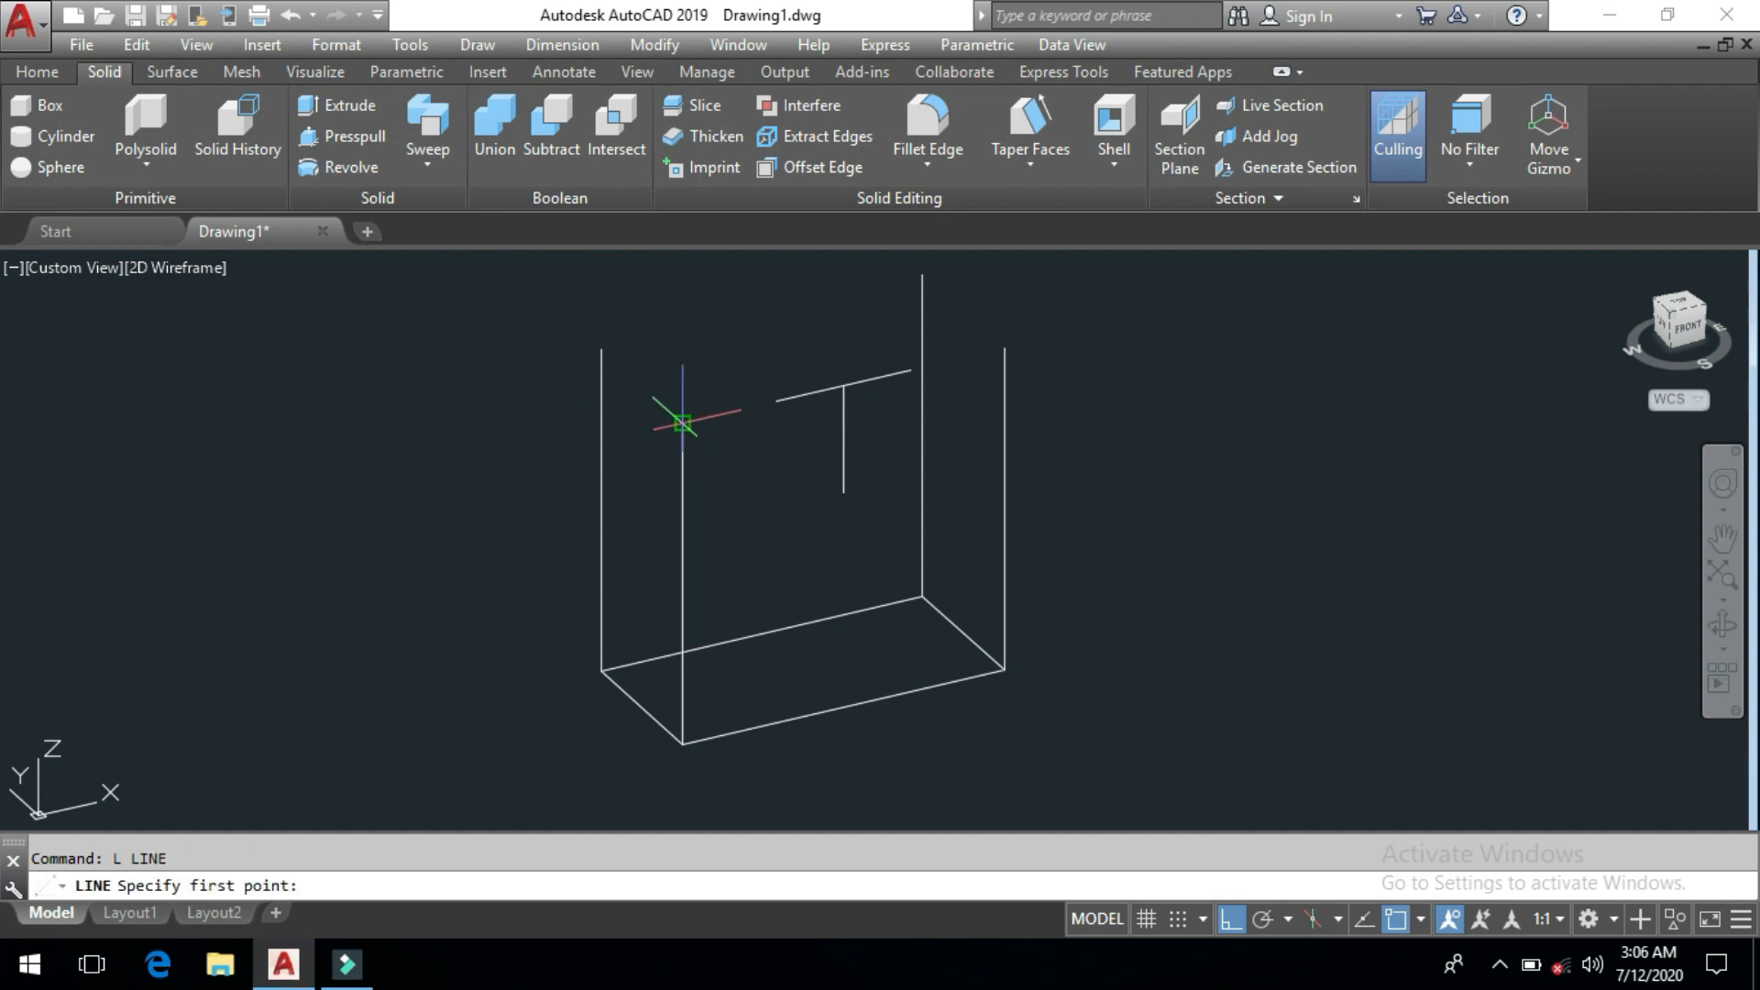
Draw the front face's top outline with a V notch through the ends of the 25-unit and 20-unit lines, and erase those two construction lines
{"action": "left_click", "coordinate": [682, 423]}
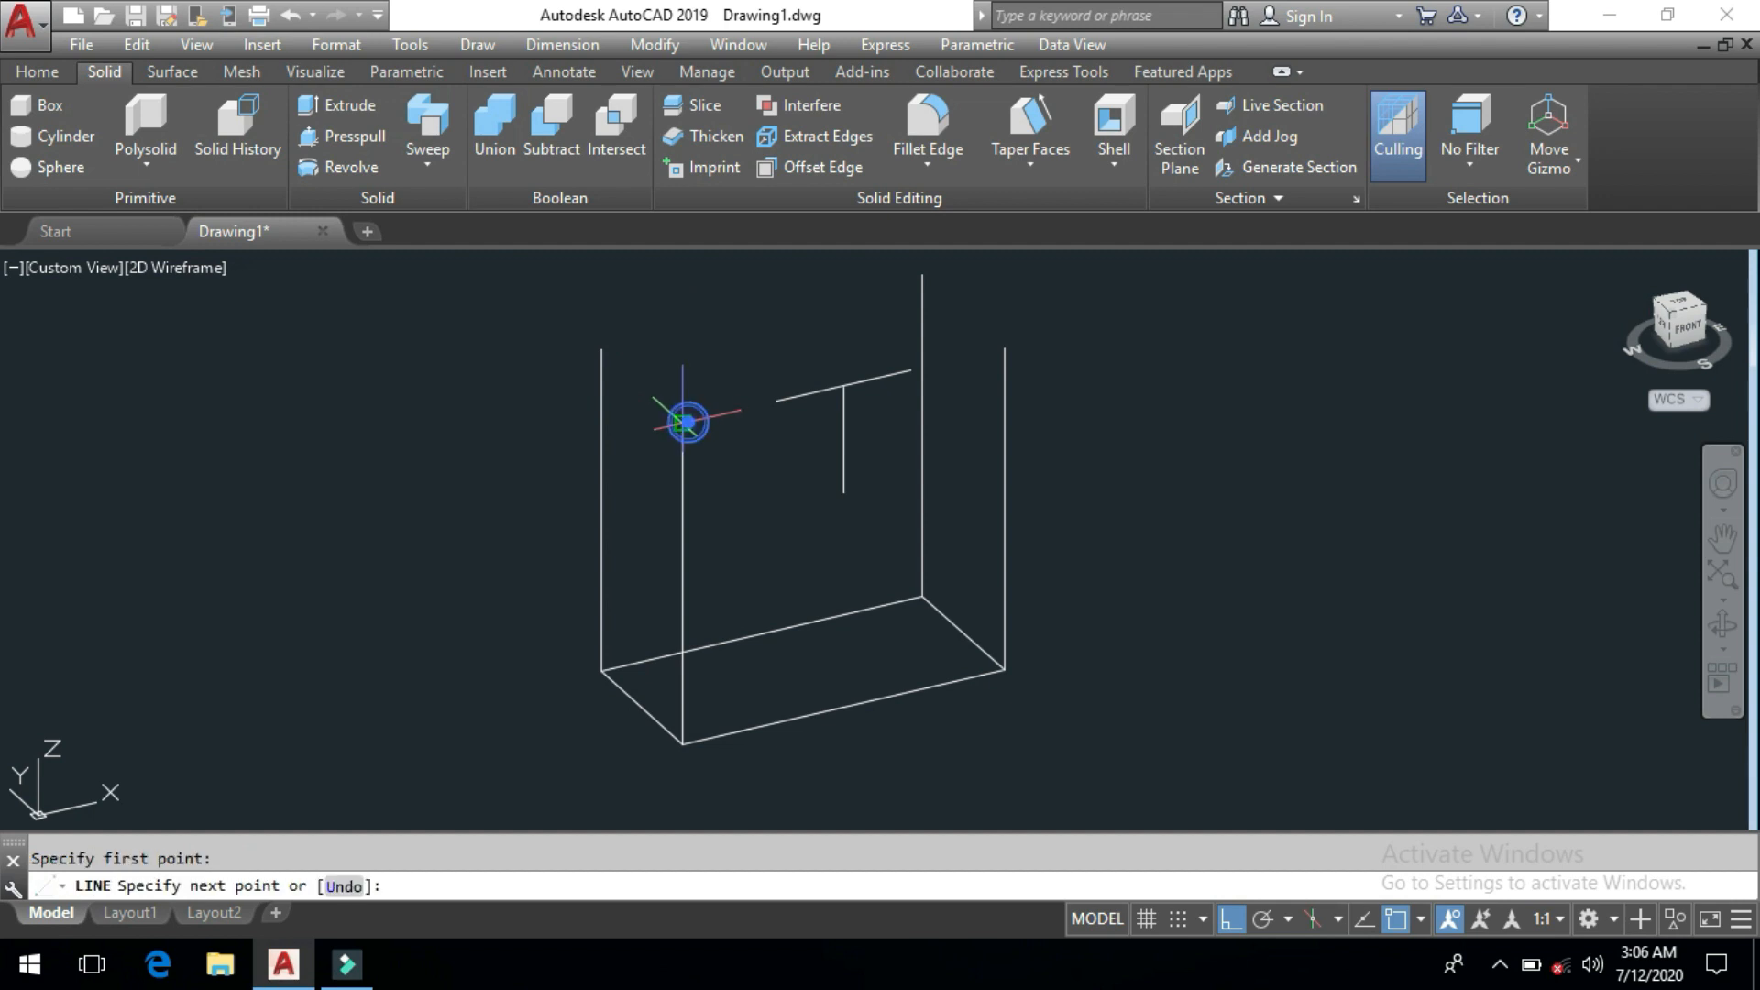
{"action": "left_click", "coordinate": [778, 401]}
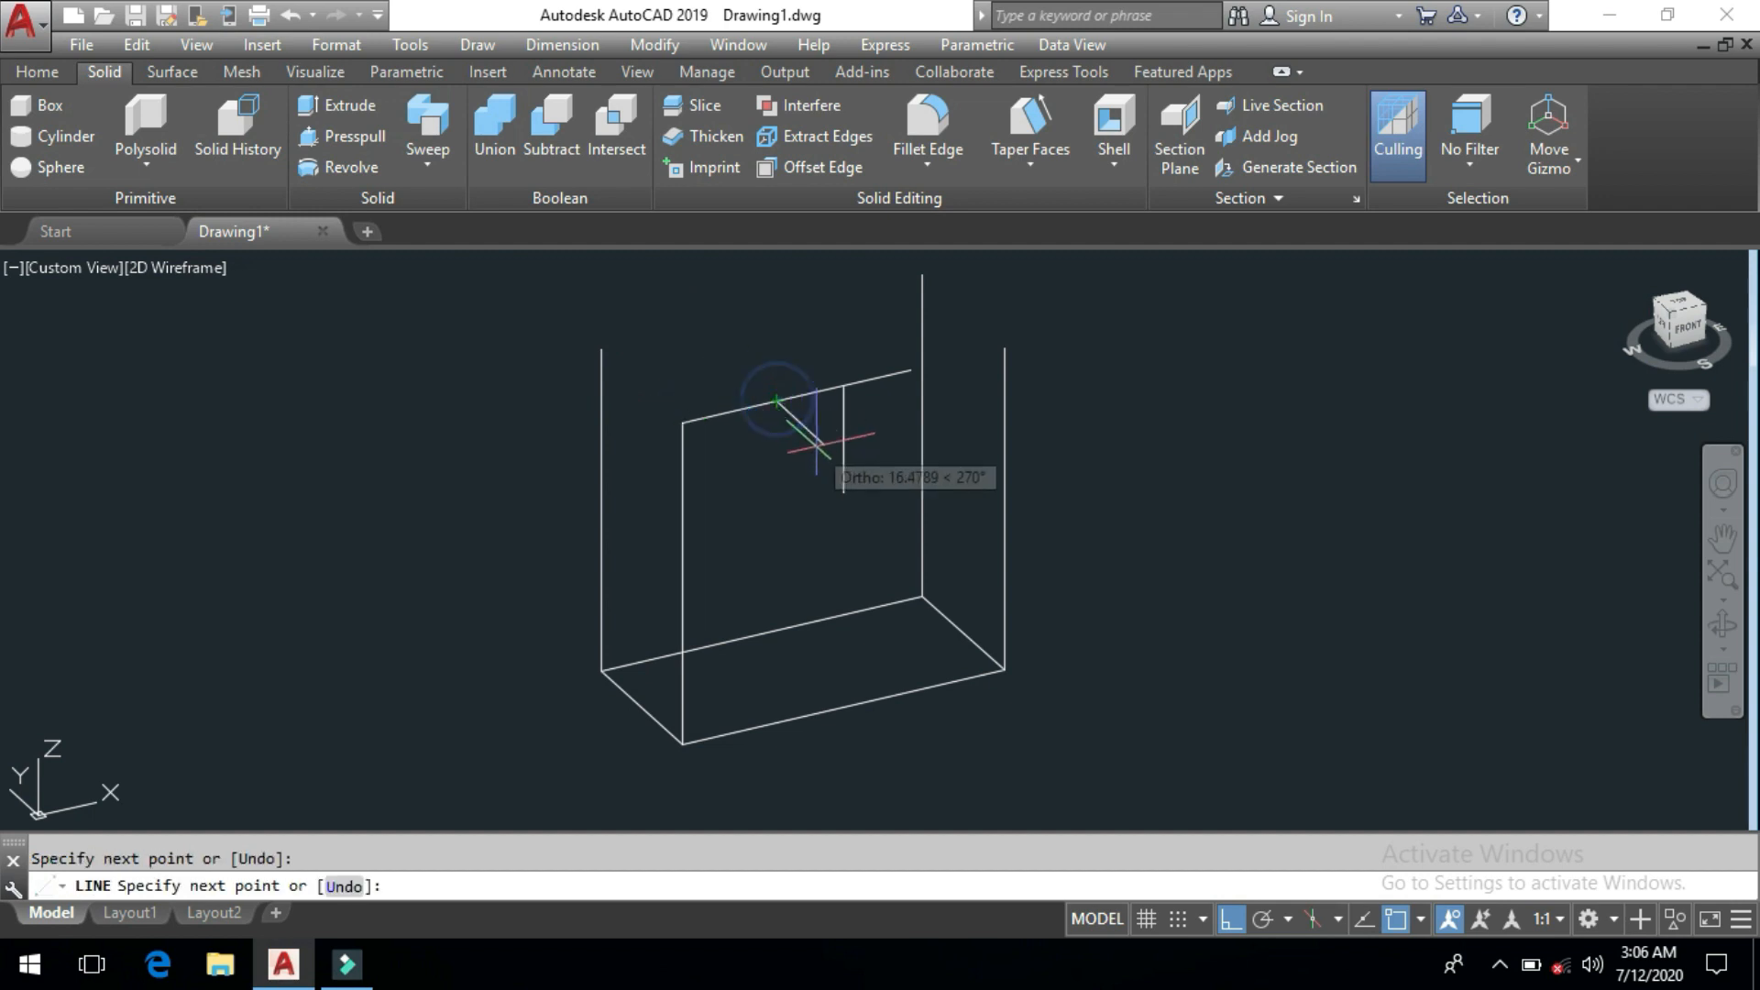
{"action": "left_click", "coordinate": [843, 492]}
{"action": "left_click", "coordinate": [908, 371]}
{"action": "left_click", "coordinate": [1005, 349]}
{"action": "right_click", "coordinate": [1054, 335]}
{"action": "left_click", "coordinate": [1096, 350]}
{"action": "mouse_move", "coordinate": [852, 346]}
{"action": "left_mouse_down"}
{"action": "mouse_move", "coordinate": [860, 400]}
{"action": "mouse_move", "coordinate": [857, 385]}
{"action": "left_mouse_up"}
{"action": "key", "text": "Delete"}
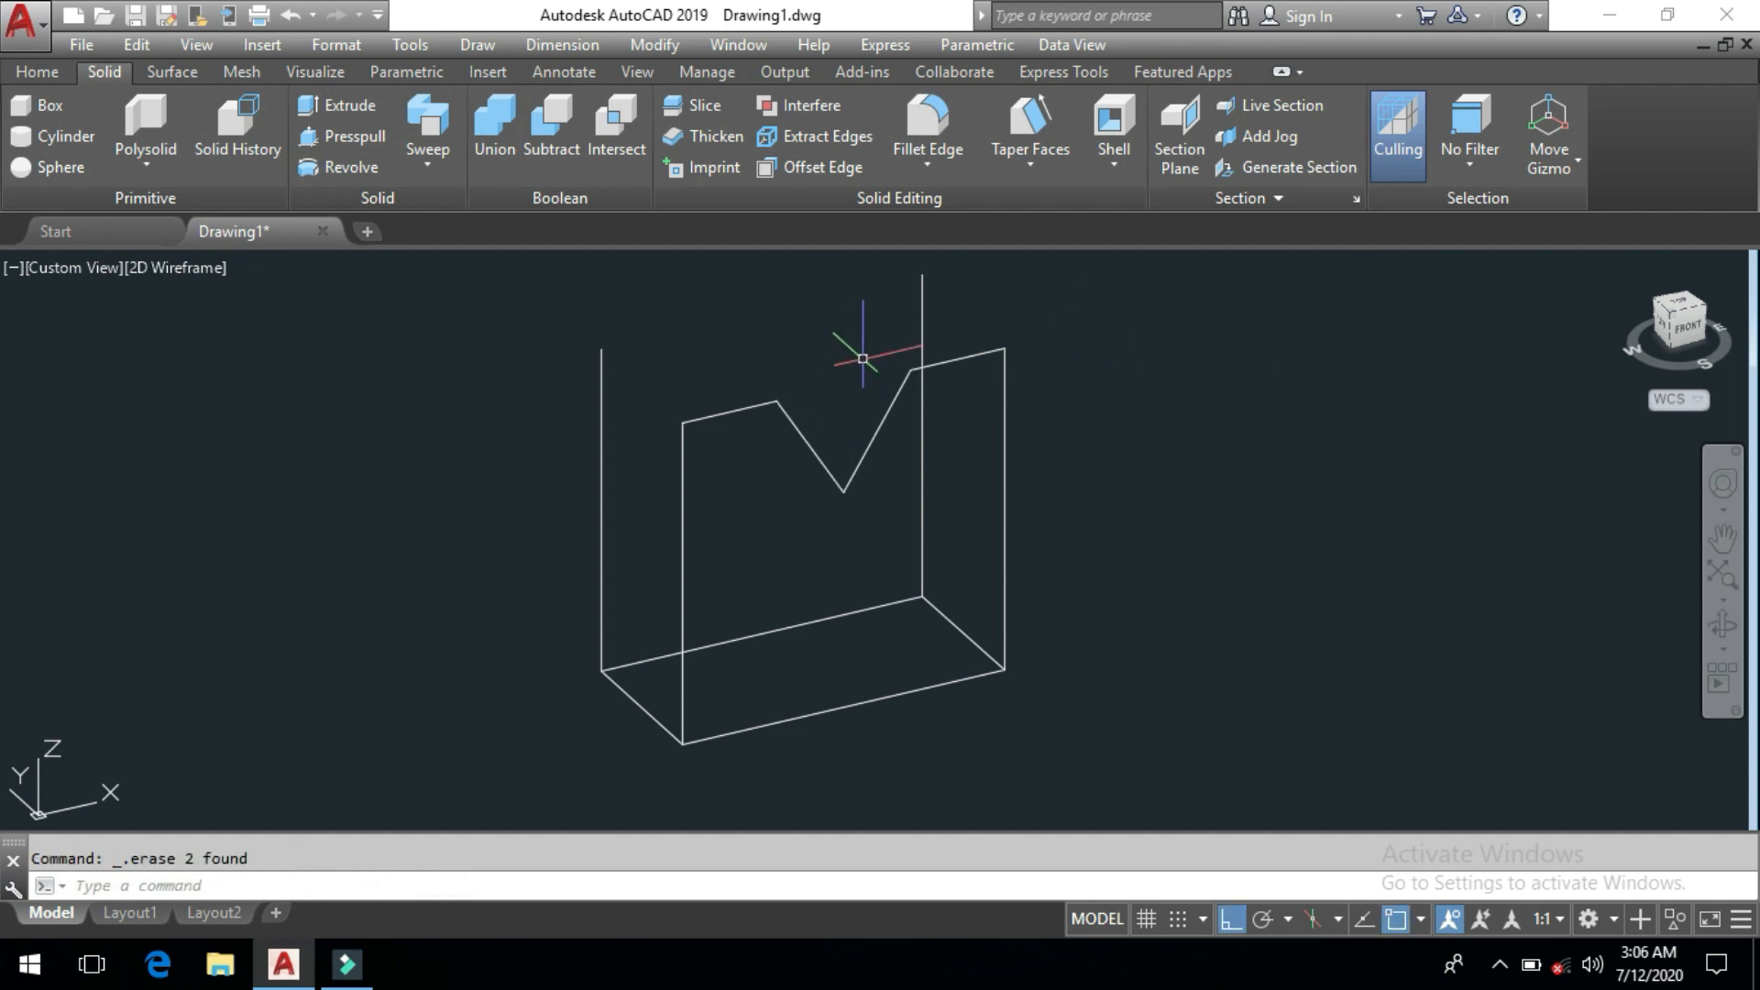
Copy the V-notched front outline from its left corner onto the top end of the box's rear left vertical edge
{"action": "type", "text": "co"}
{"action": "key", "text": "Return"}
{"action": "left_click", "coordinate": [863, 357]}
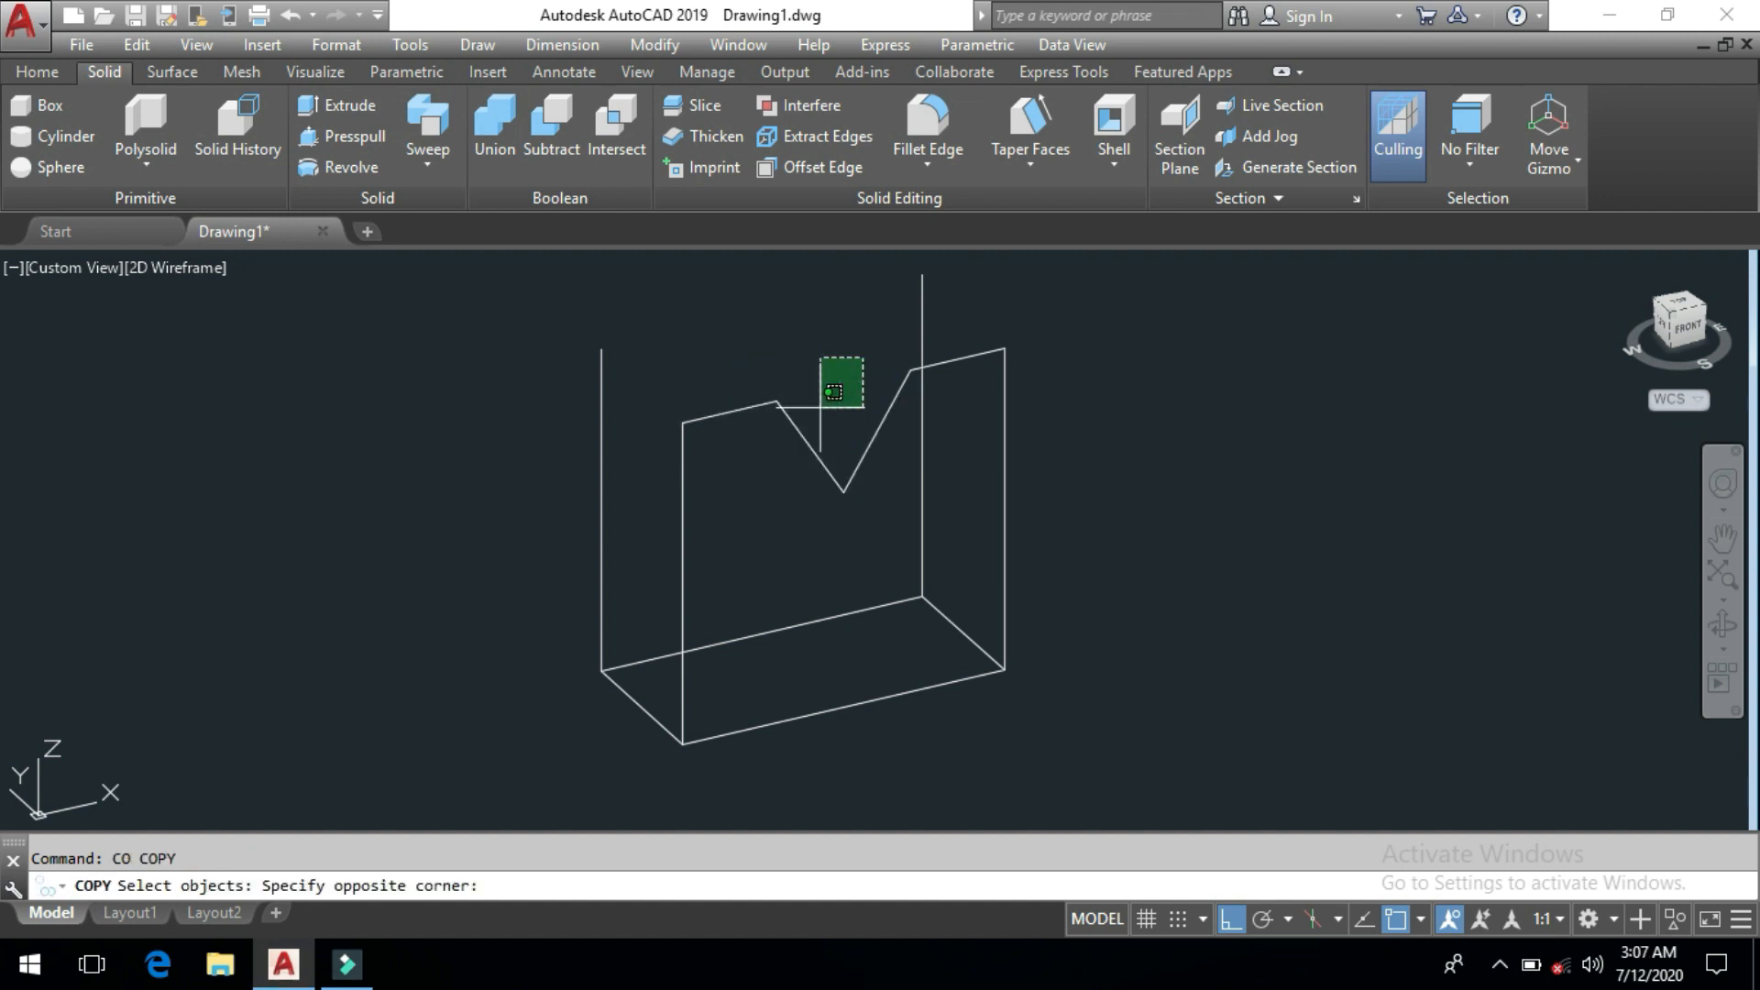
{"action": "left_click", "coordinate": [757, 453]}
{"action": "left_click", "coordinate": [972, 337]}
{"action": "left_click", "coordinate": [943, 413]}
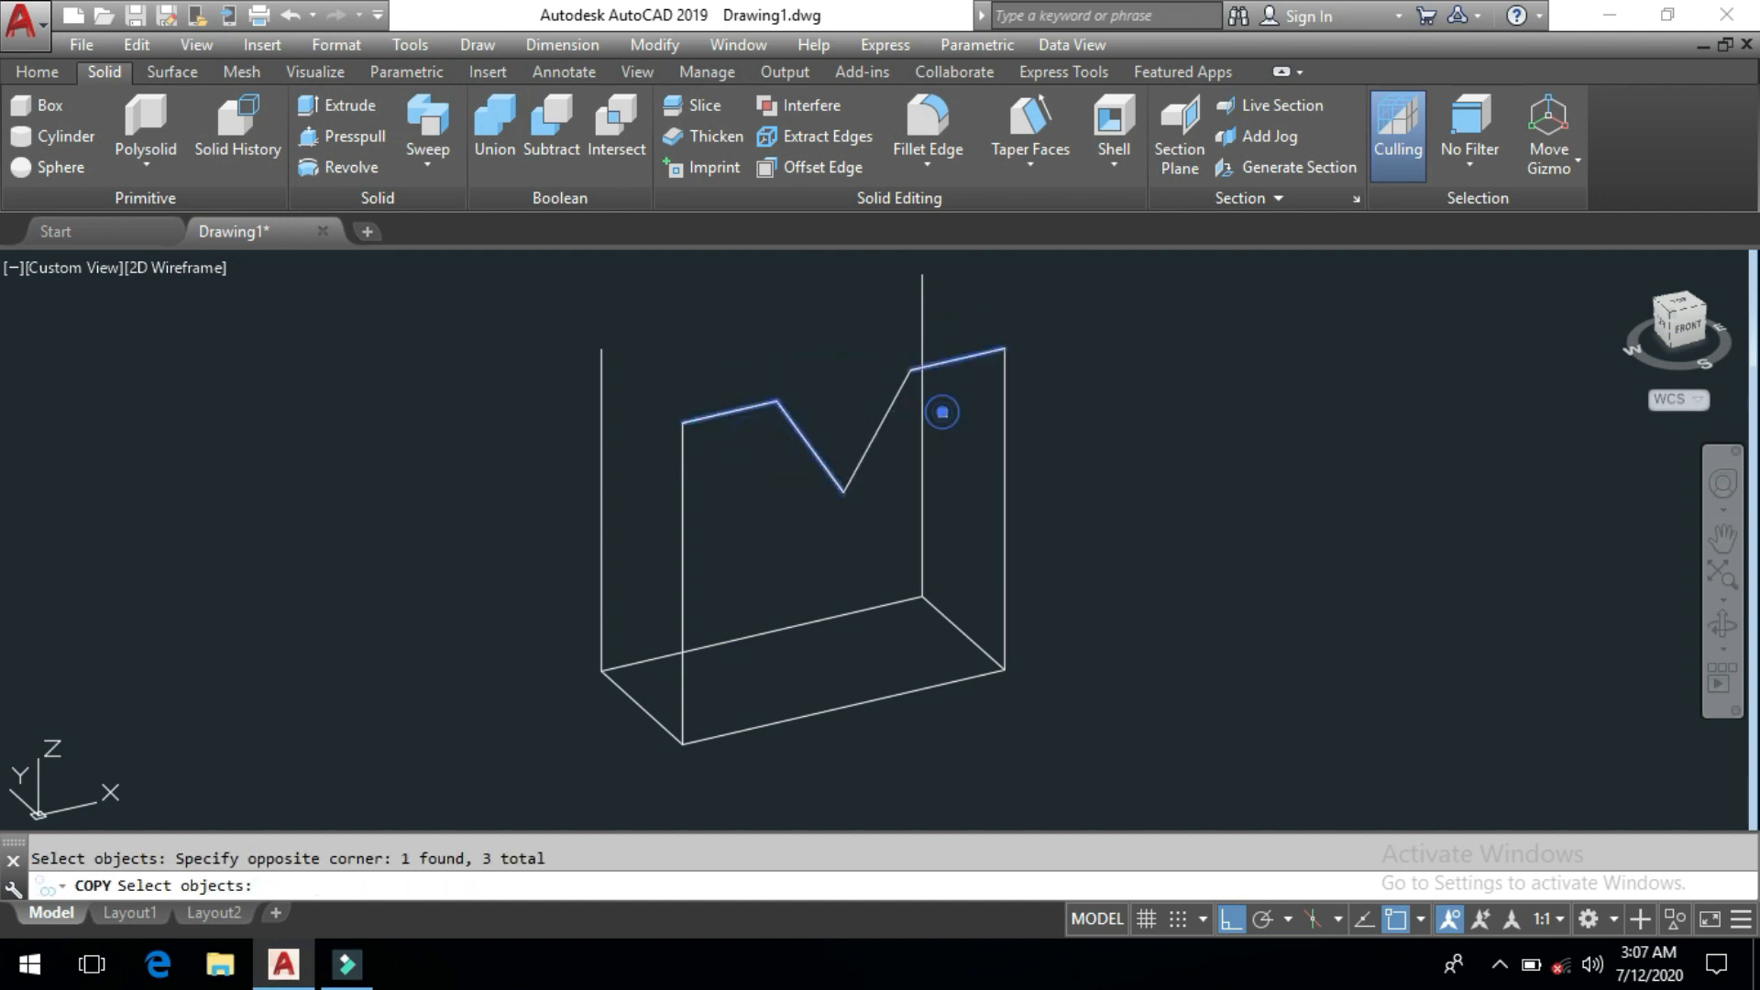
{"action": "left_click", "coordinate": [879, 438]}
{"action": "key", "text": "Return"}
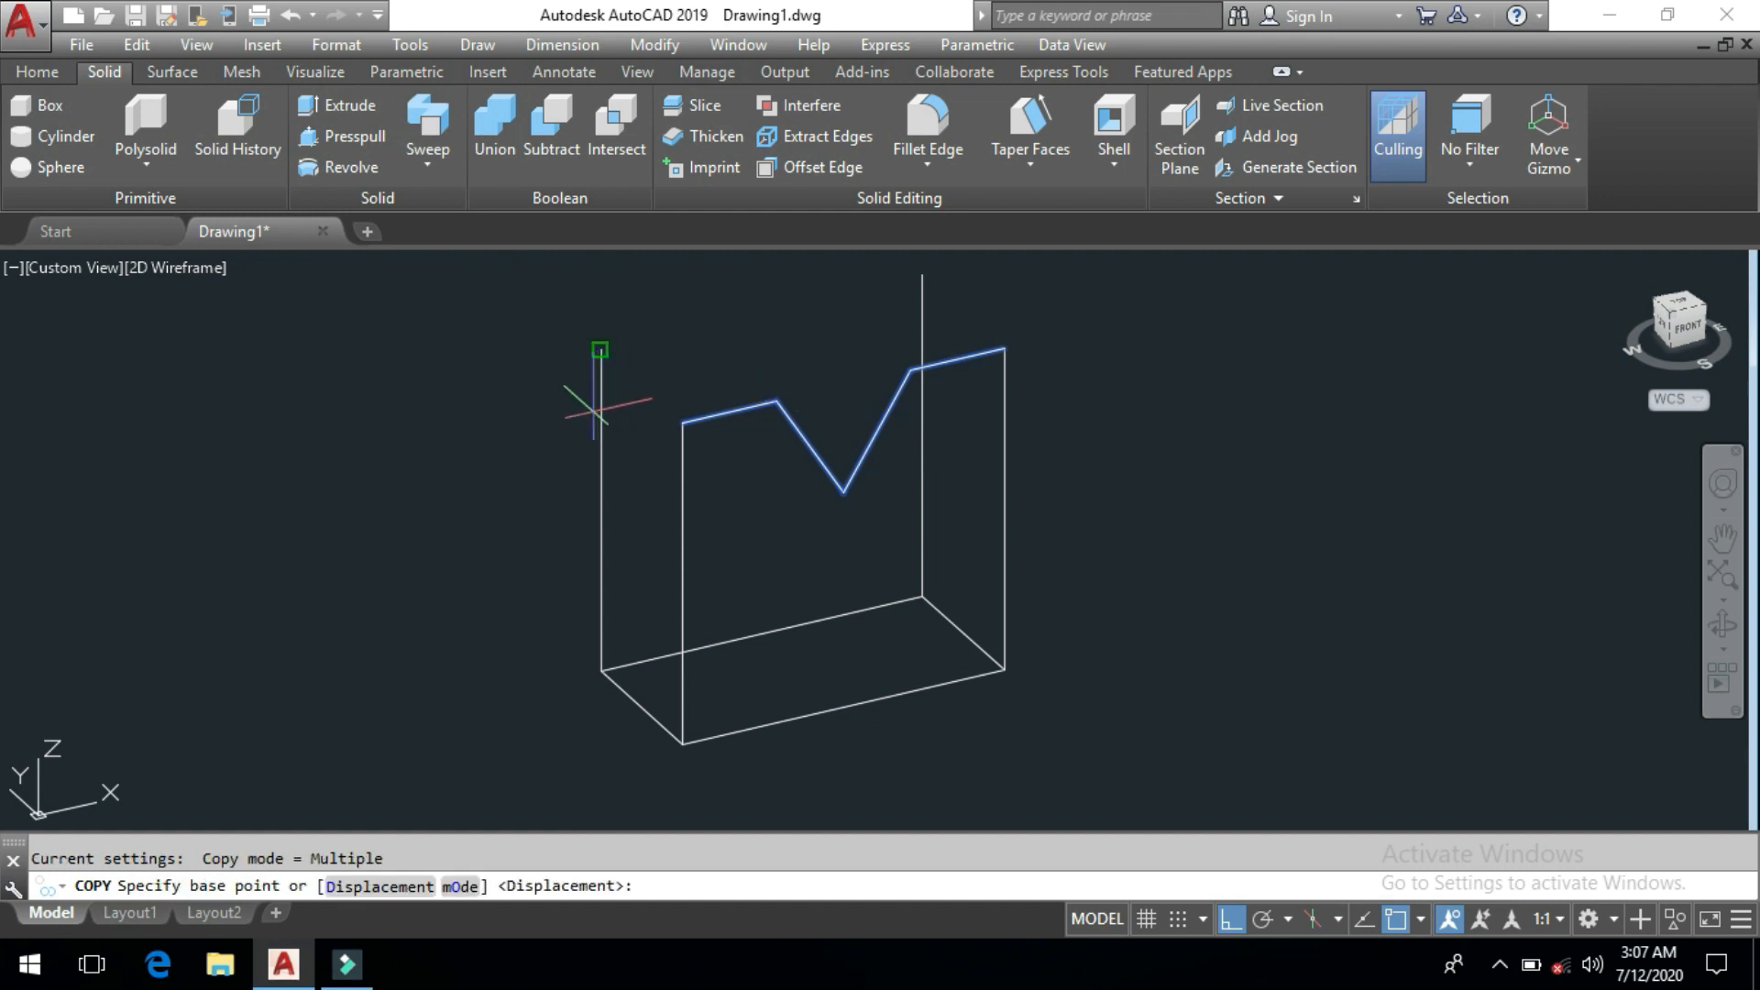
{"action": "left_click", "coordinate": [683, 422]}
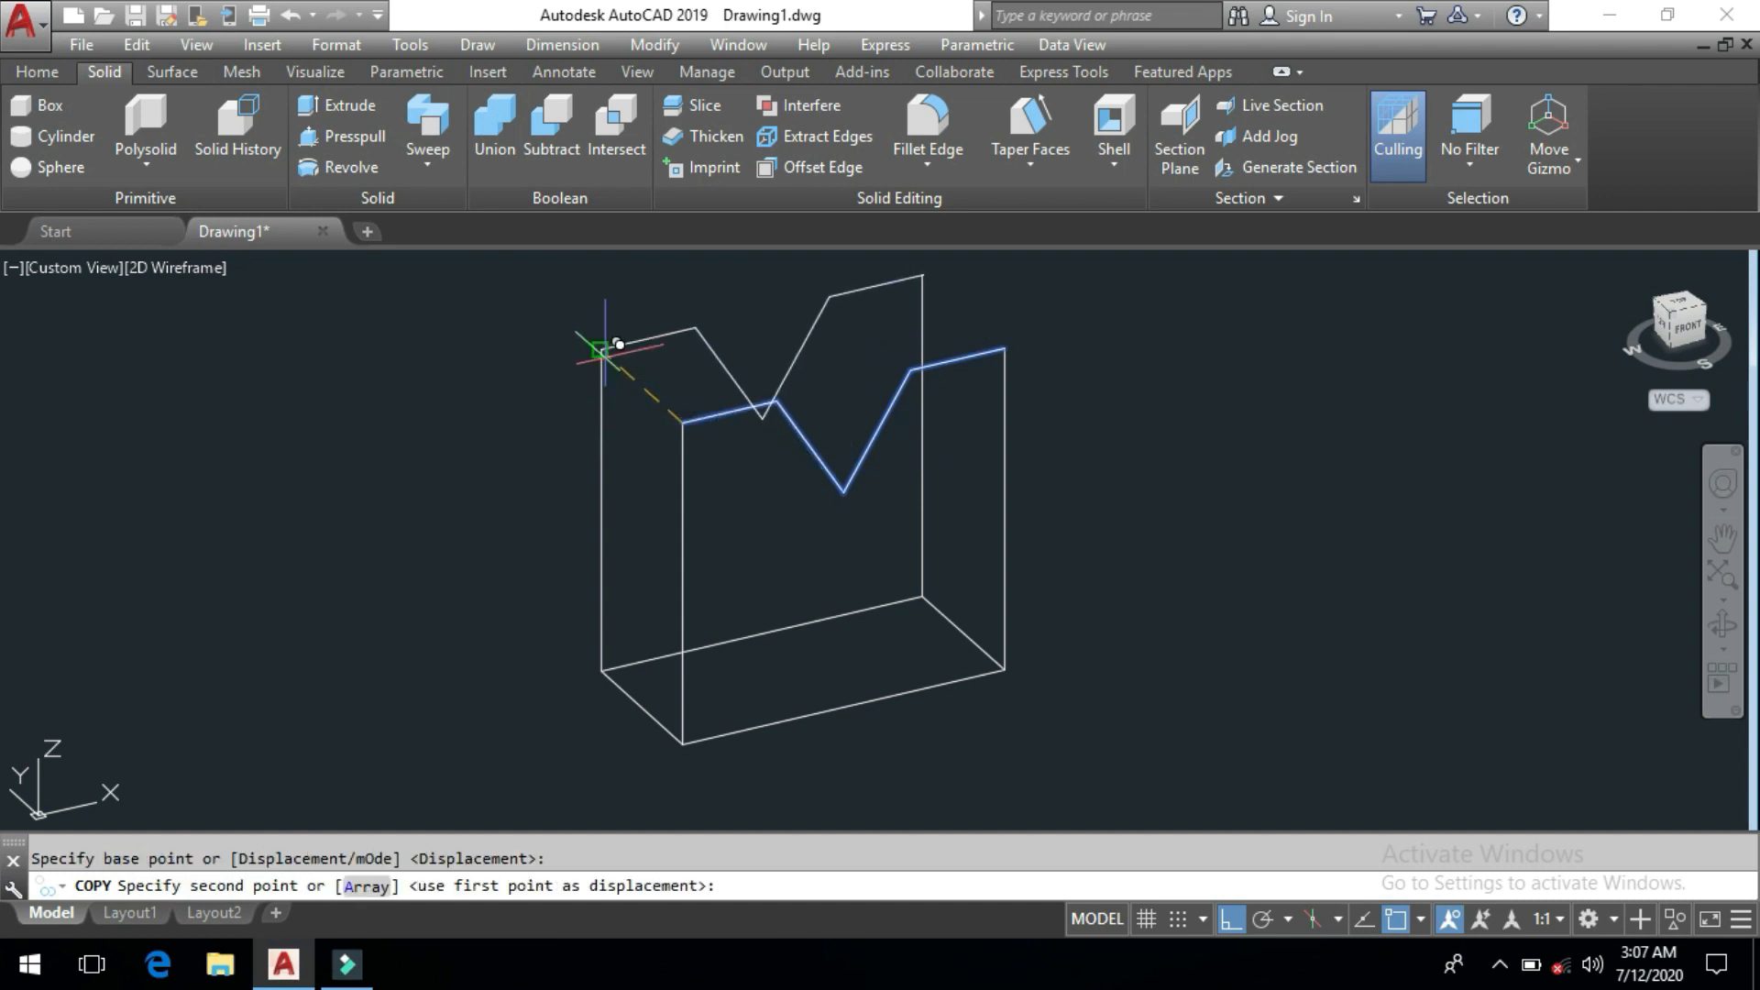
{"action": "left_click", "coordinate": [602, 348]}
{"action": "key", "text": "Return"}
Draw a line joining the left ends of the rear and front notched outlines
{"action": "type", "text": "l"}
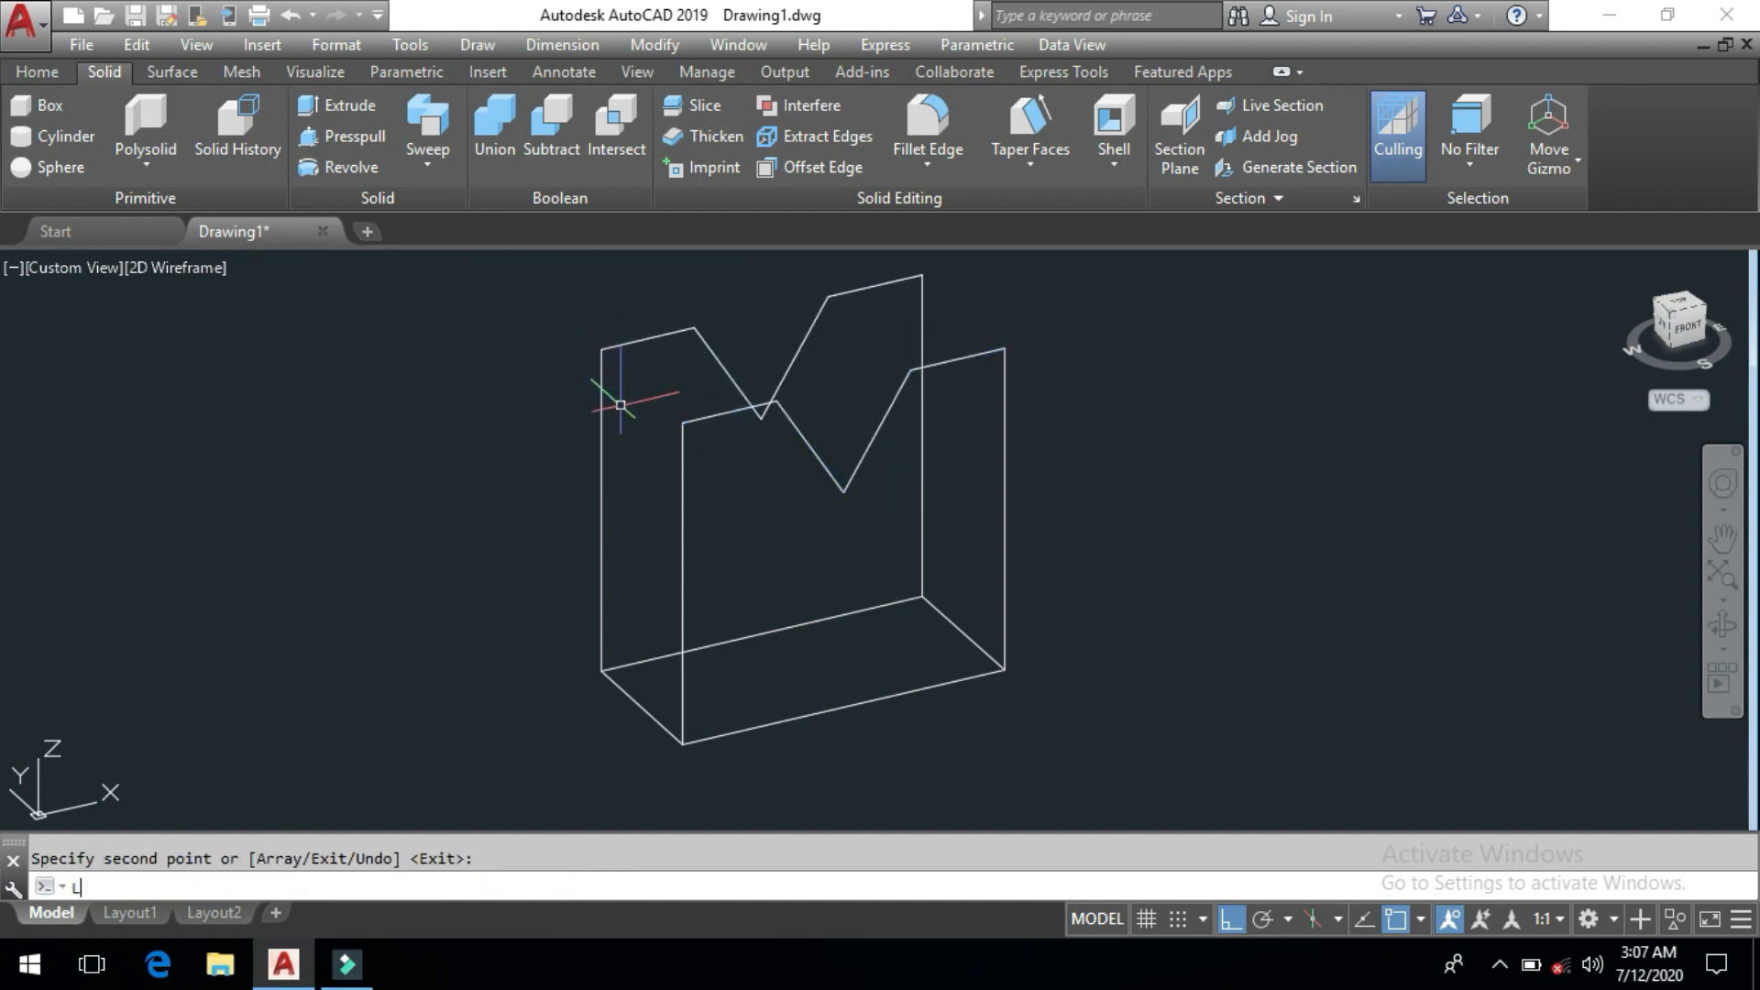
{"action": "key", "text": "Return"}
{"action": "left_click", "coordinate": [602, 349]}
{"action": "left_click", "coordinate": [678, 419]}
{"action": "type", "text": "c"}
{"action": "key", "text": "Return"}
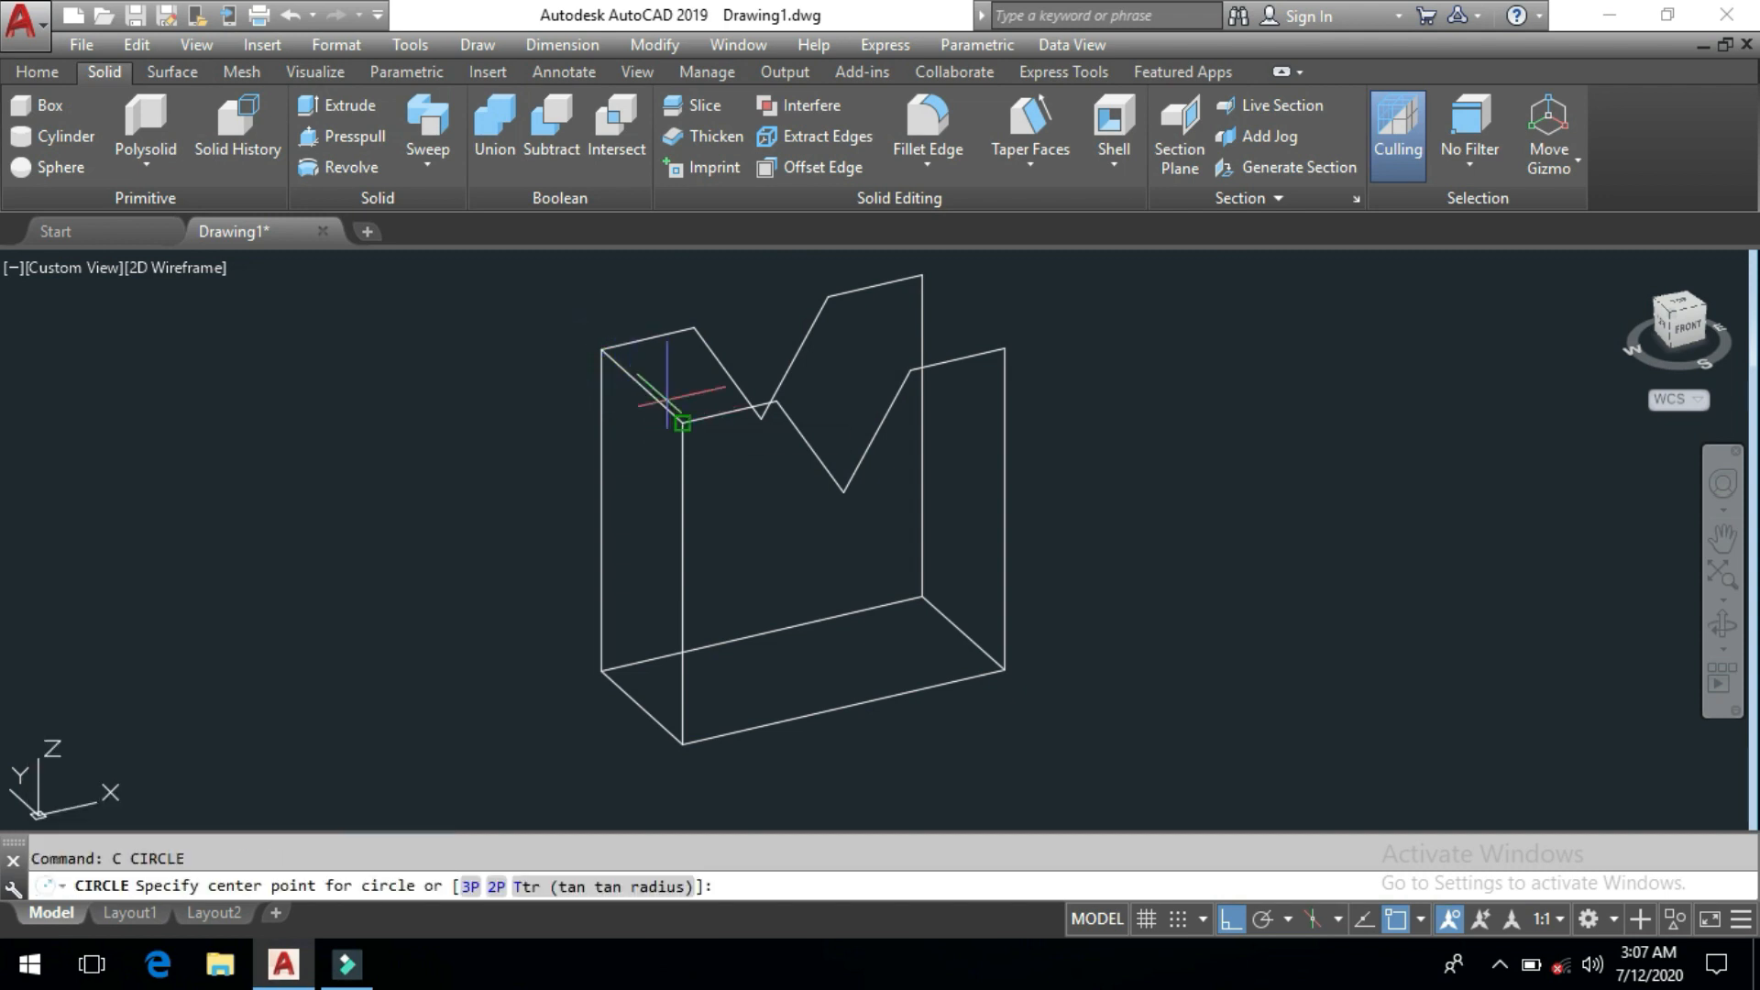
{"action": "key", "text": "Escape"}
{"action": "type", "text": "c"}
{"action": "key", "text": "Return"}
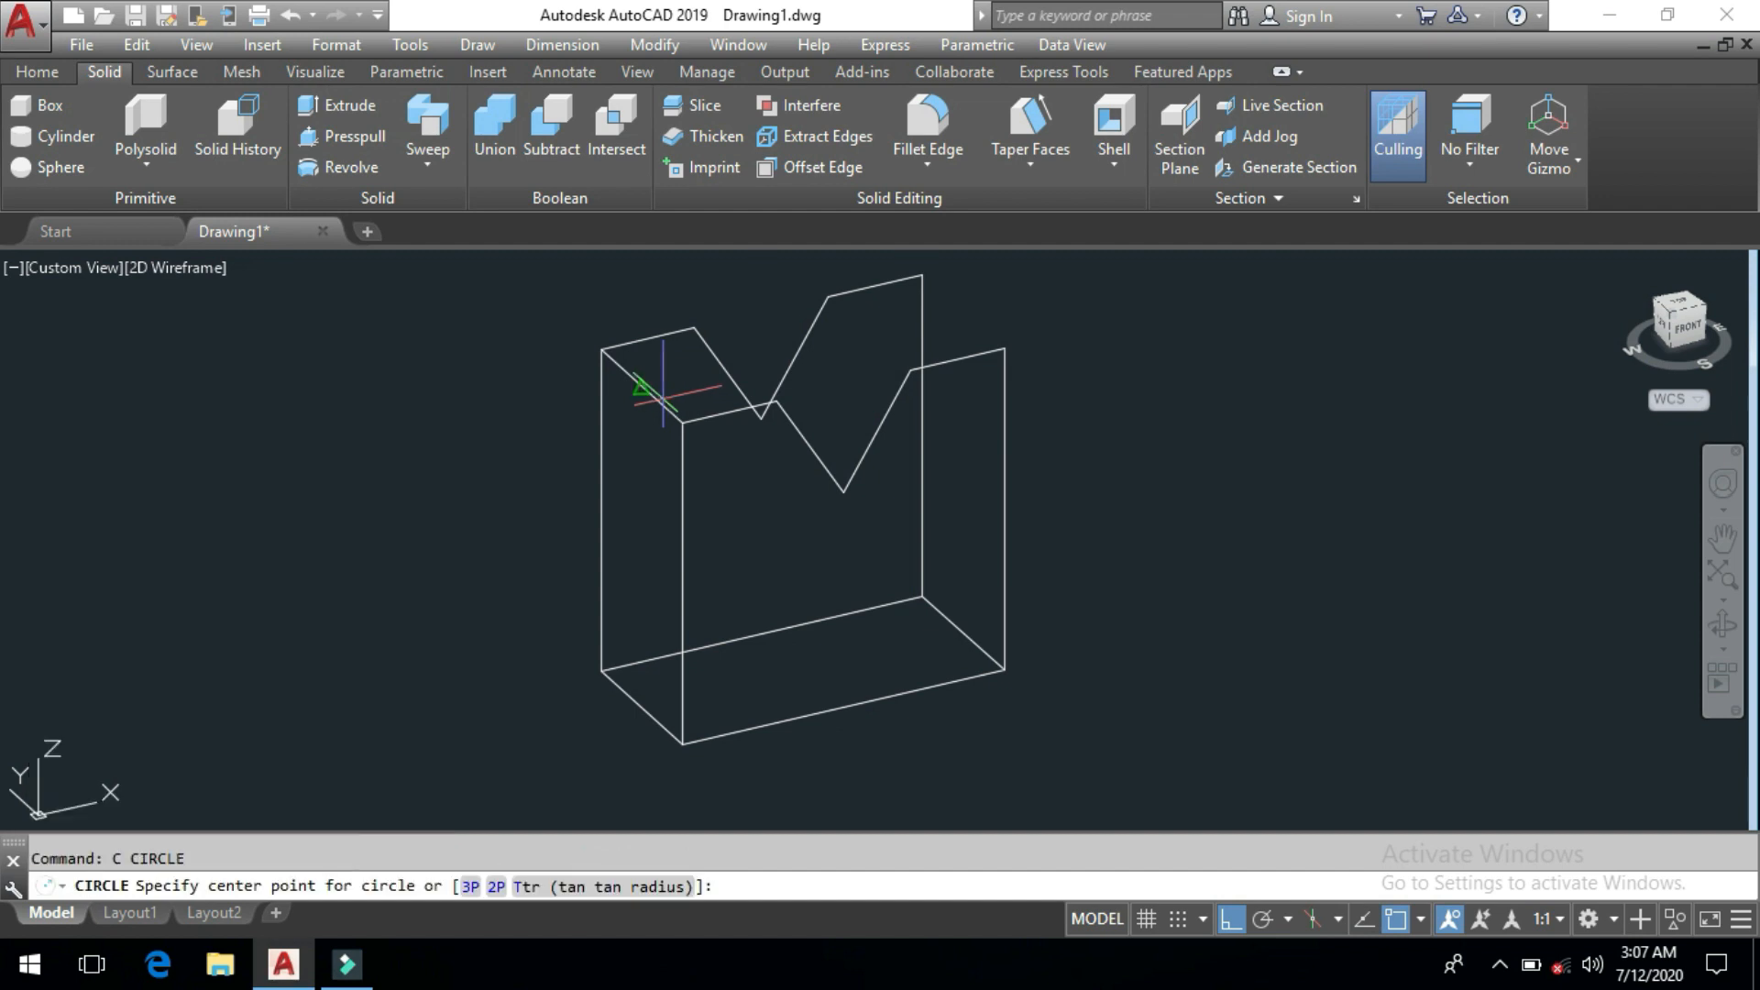
{"action": "key", "text": "Escape"}
With Ortho off, copy the left connecting line from its front end to both V-notch edges, the notch bottom and the front outline's right corner
{"action": "type", "text": "co"}
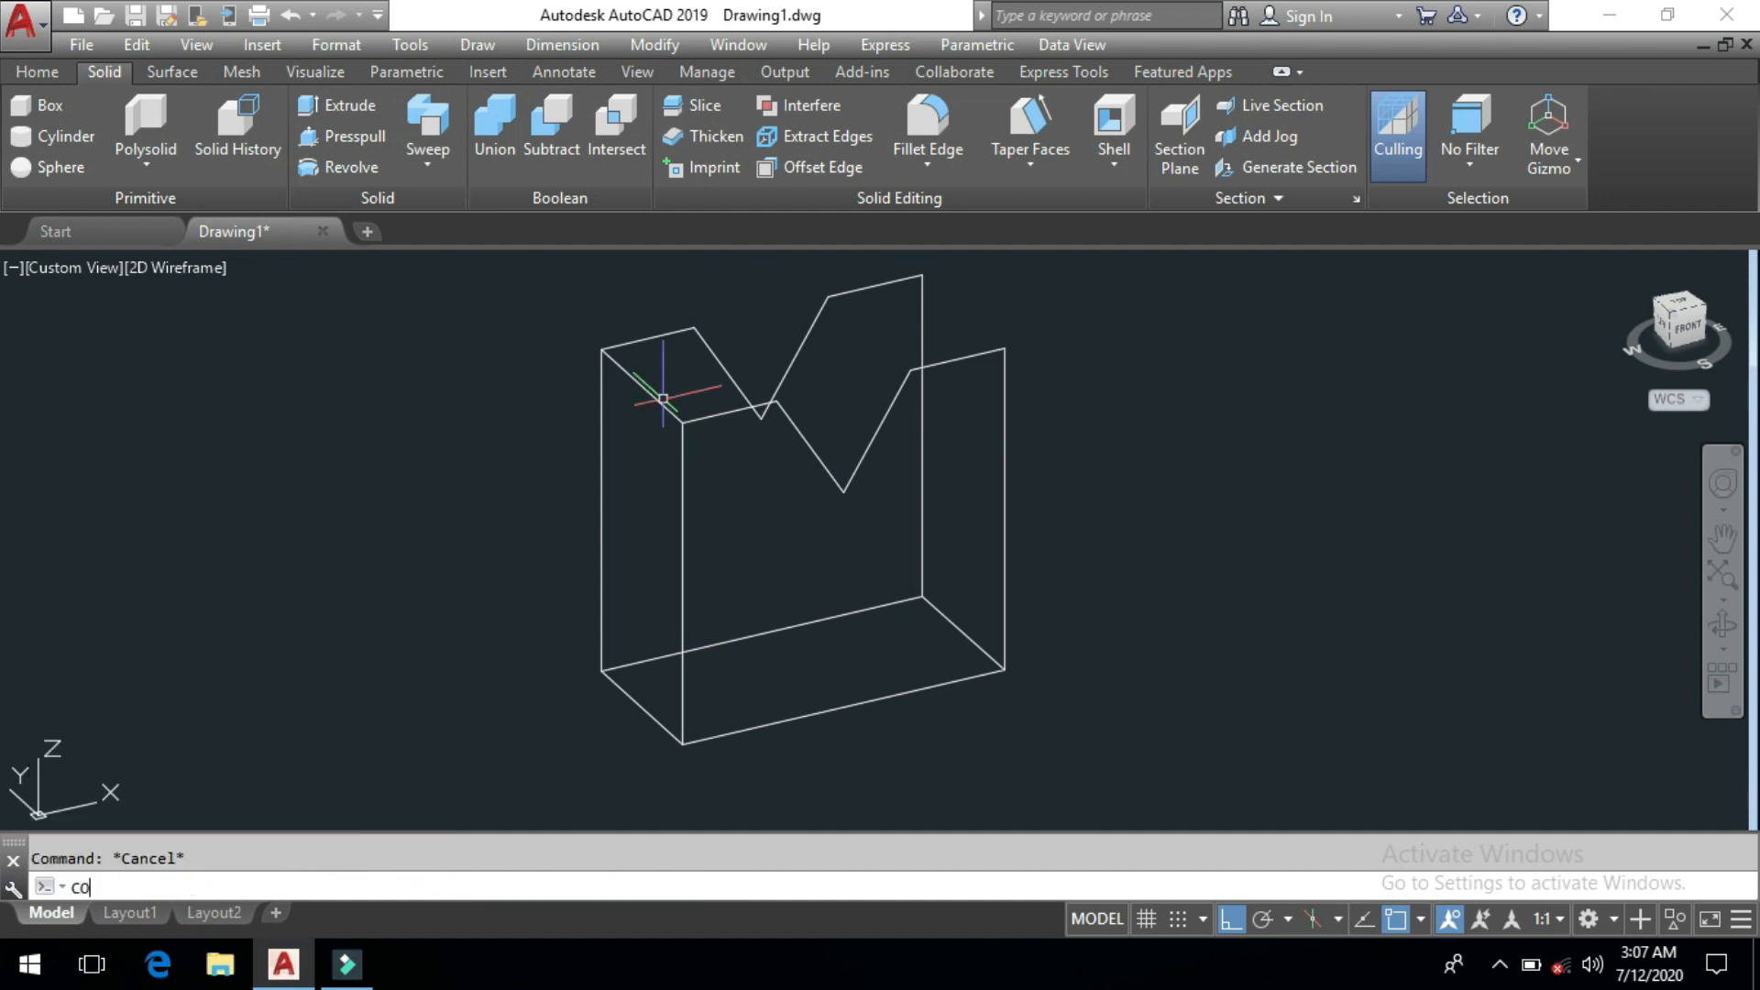
{"action": "key", "text": "Return"}
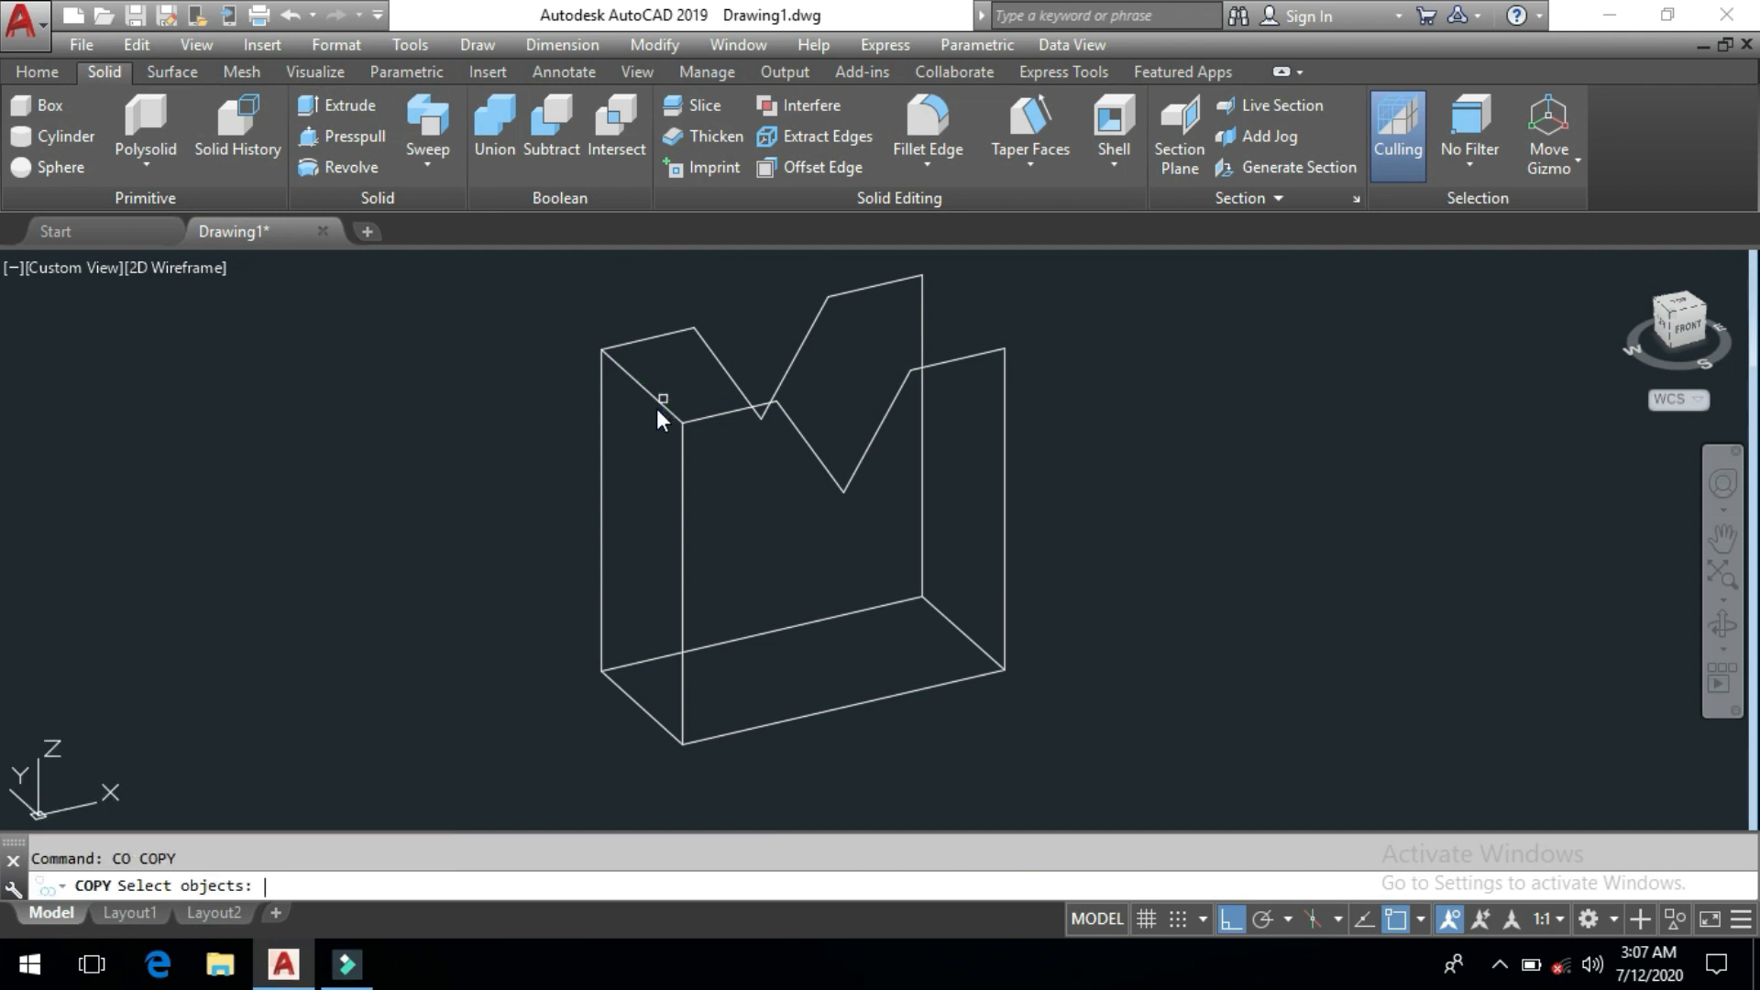
{"action": "left_click", "coordinate": [657, 403]}
{"action": "key", "text": "Return"}
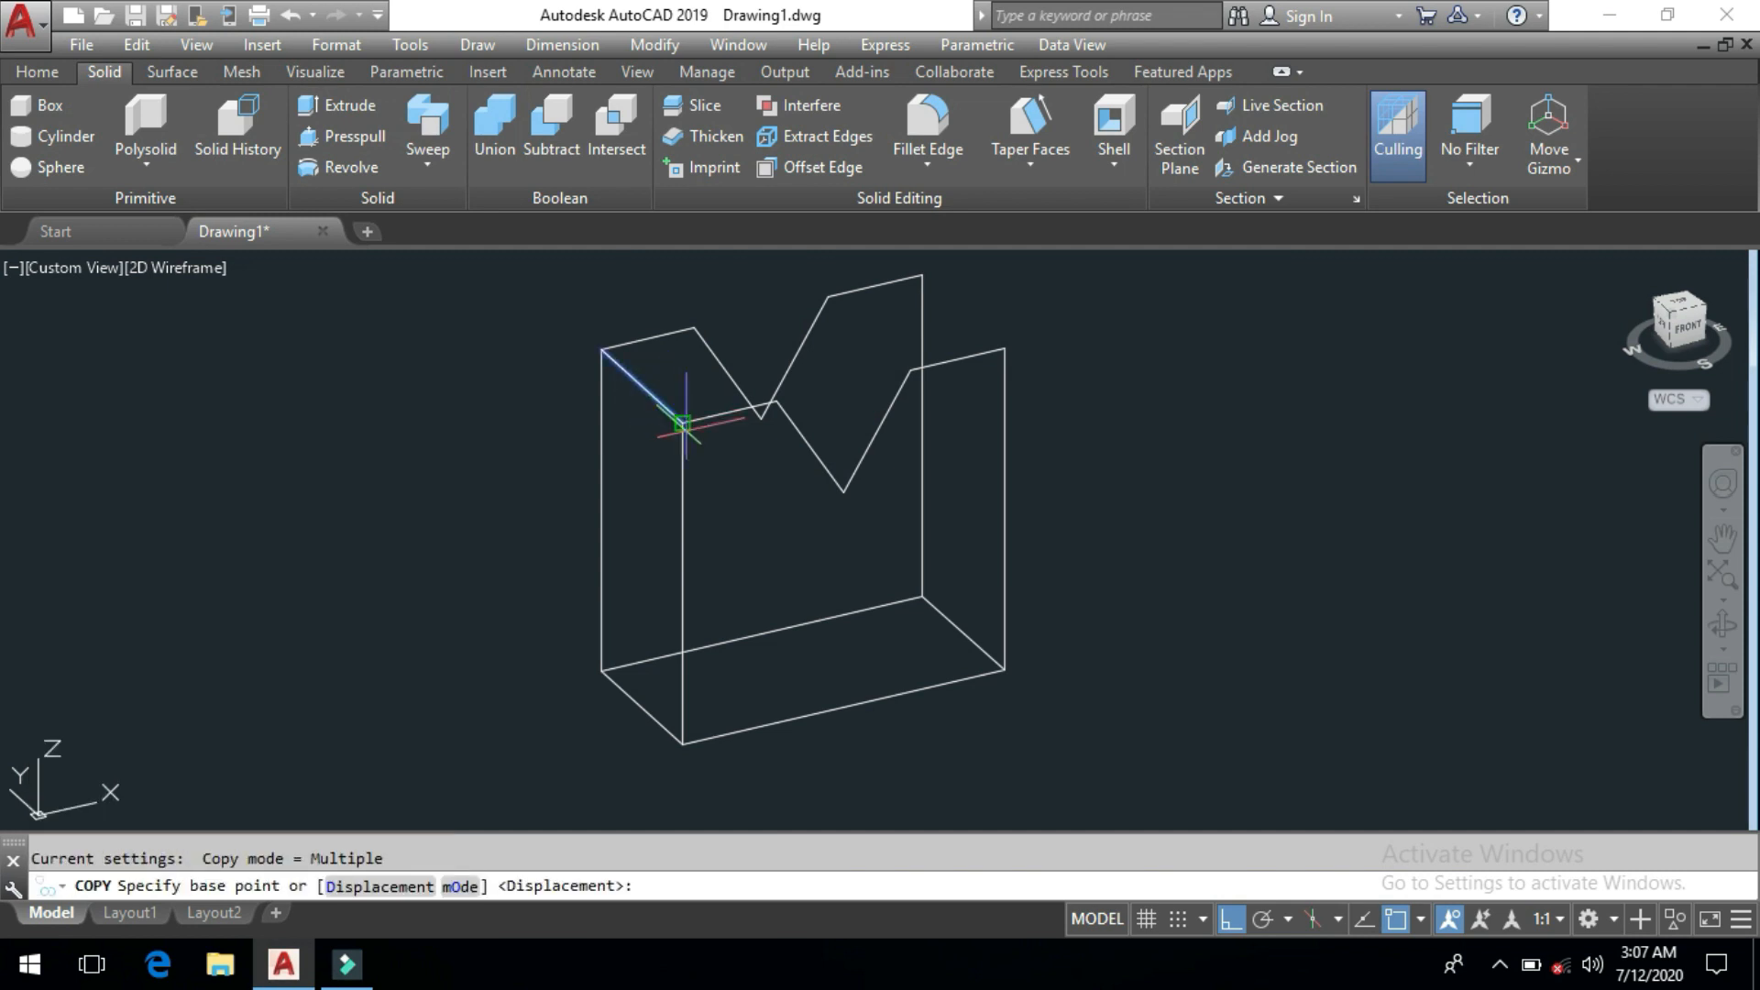
{"action": "left_click", "coordinate": [683, 424]}
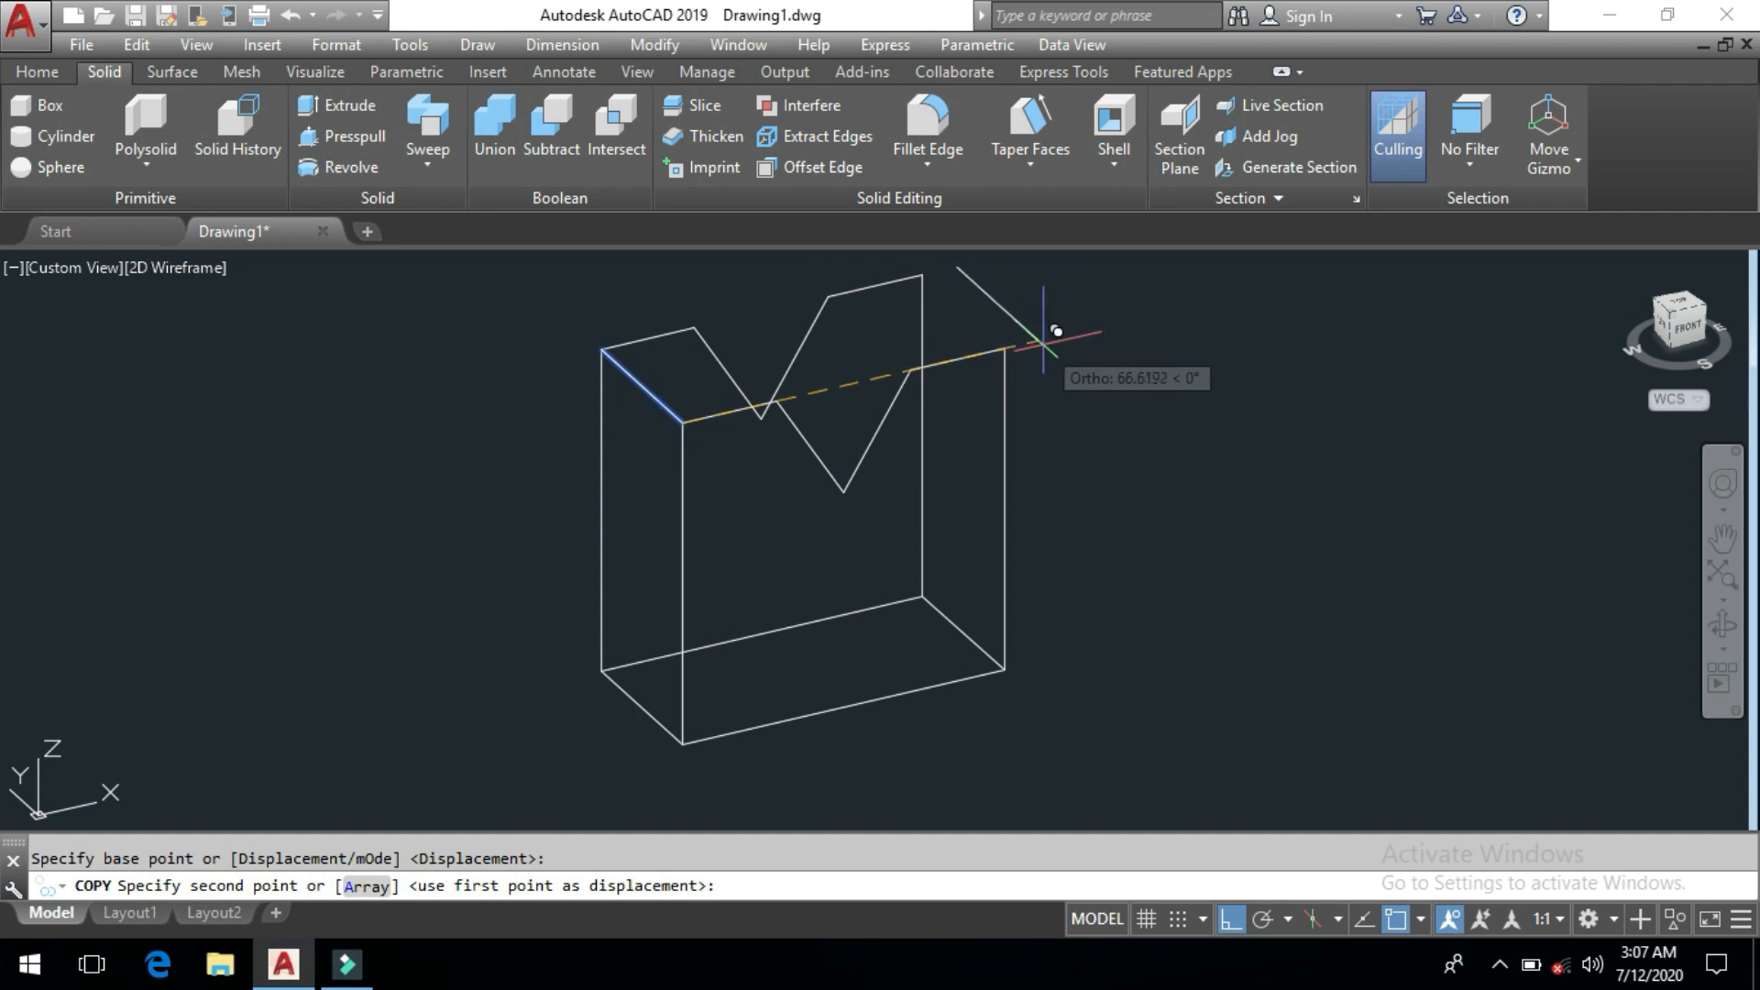
{"action": "key", "text": "F8"}
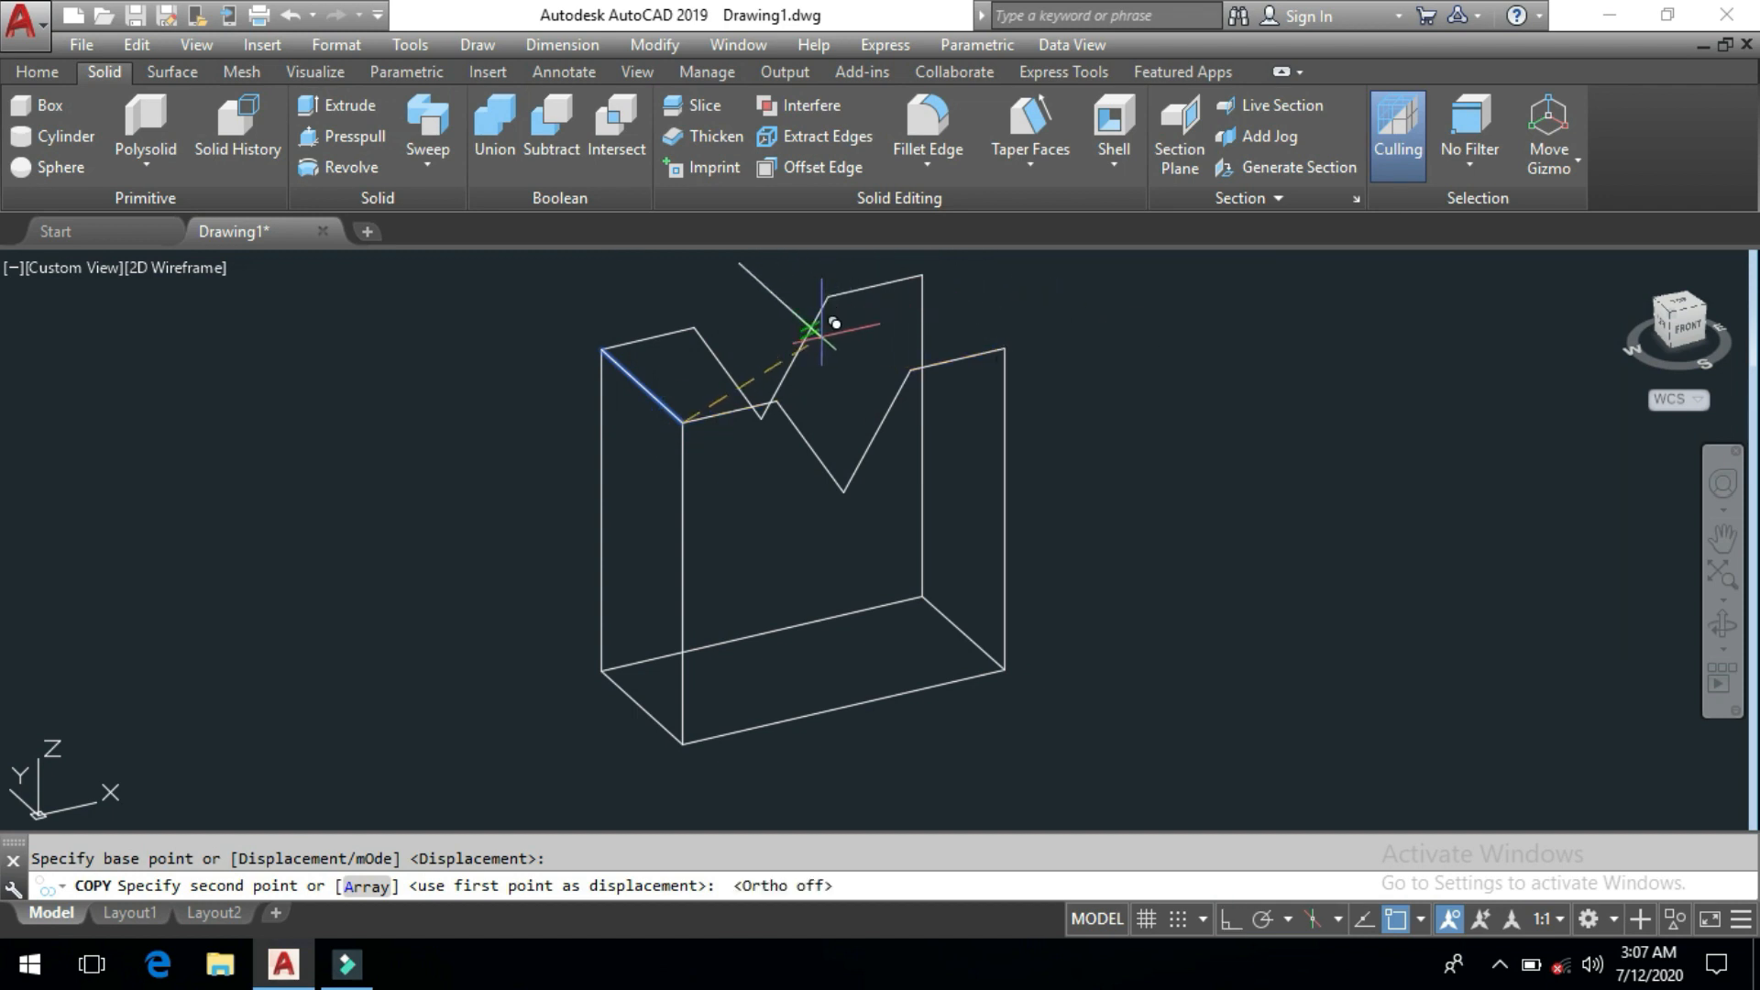
{"action": "middle_click_drag", "start_coordinate": [779, 458], "coordinate": [724, 454], "text": "shift"}
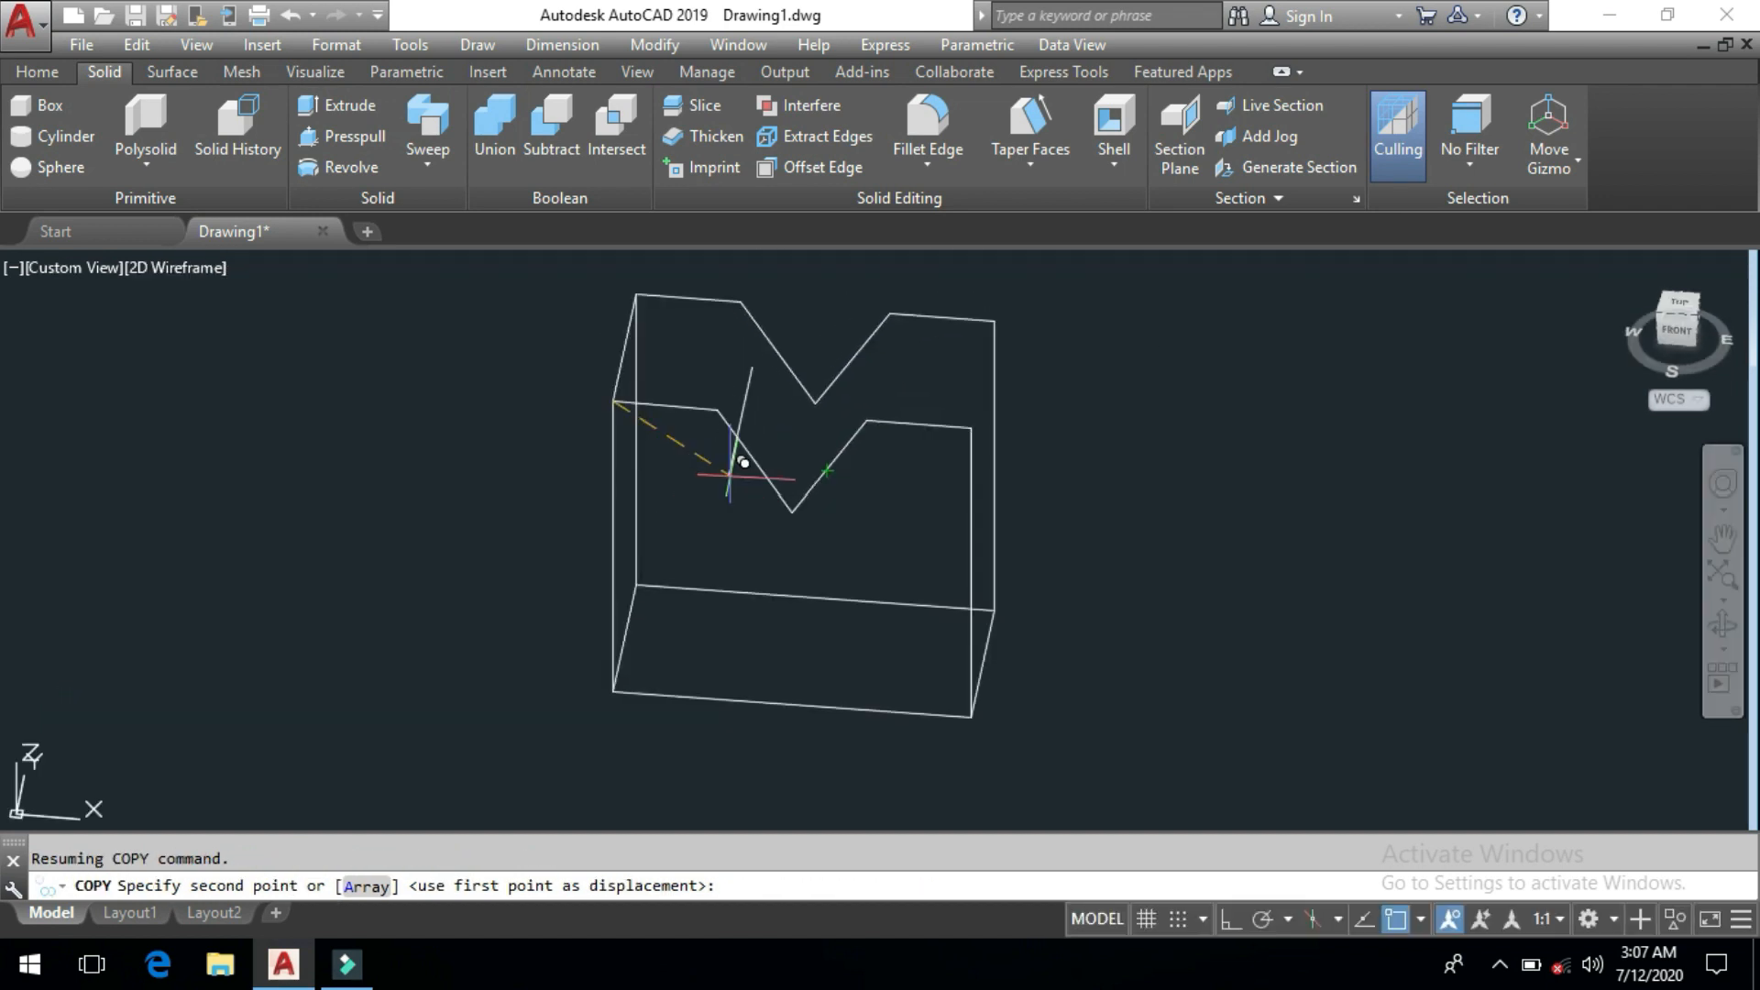
{"action": "left_click", "coordinate": [729, 396]}
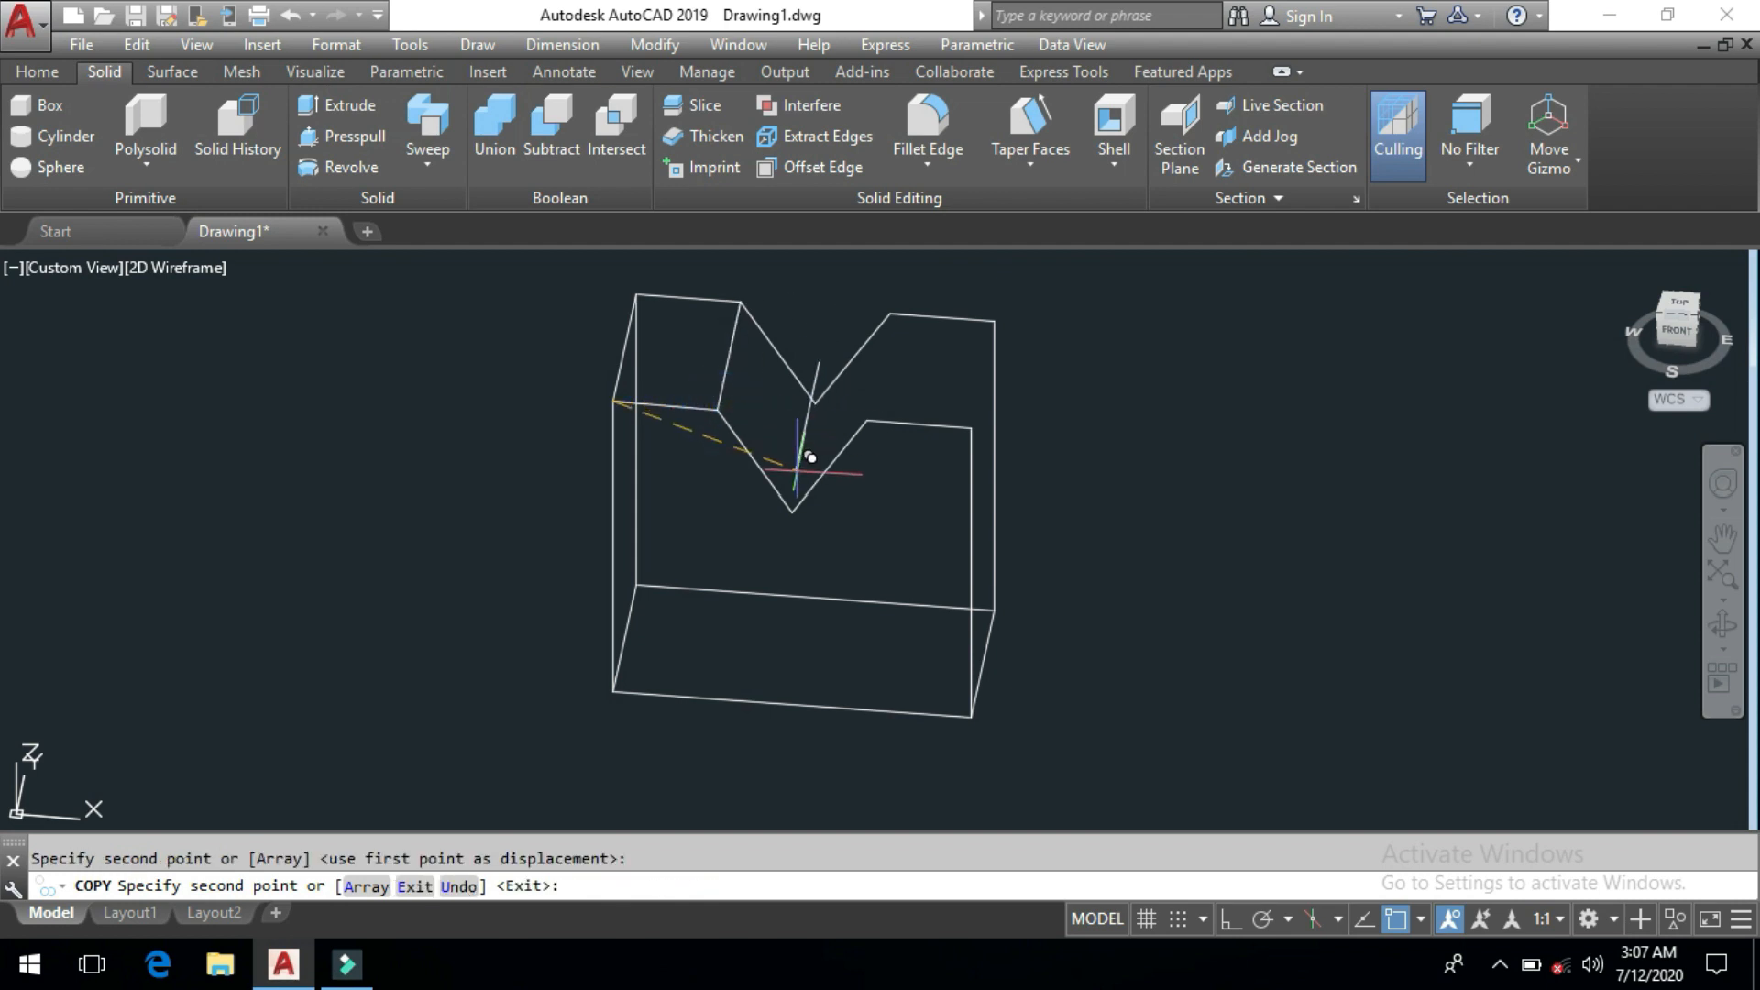
{"action": "left_click", "coordinate": [792, 510]}
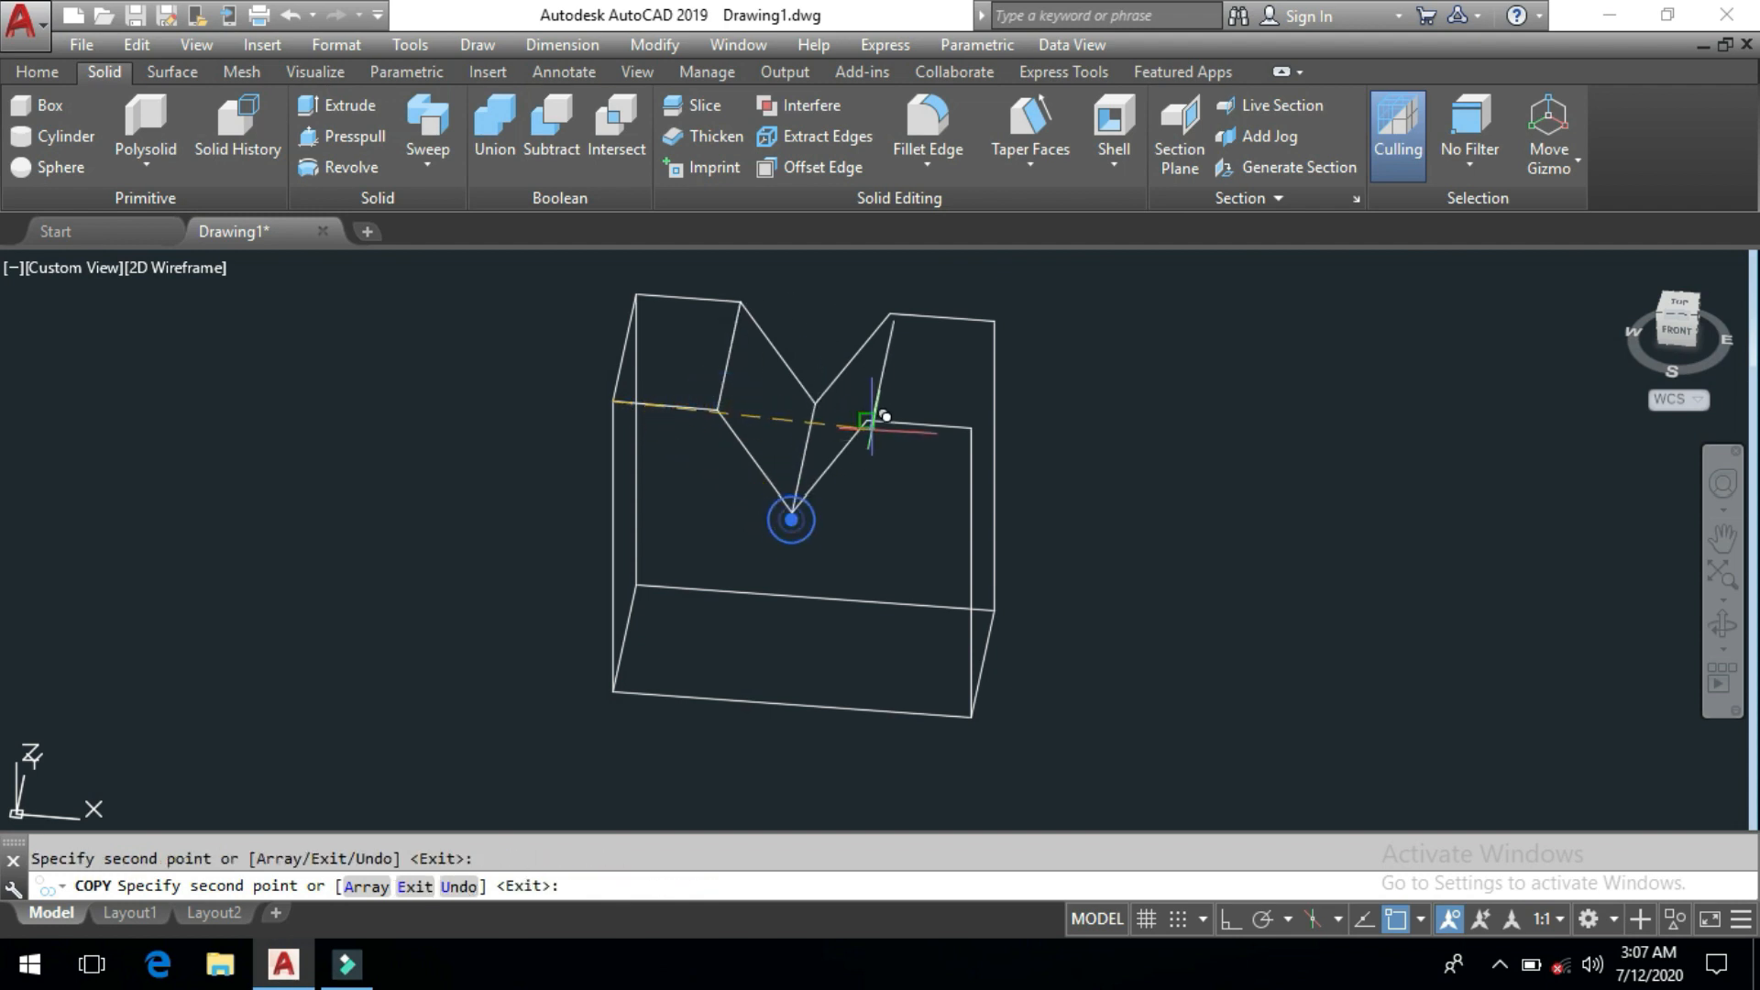
{"action": "left_click", "coordinate": [868, 423]}
{"action": "left_click", "coordinate": [972, 428]}
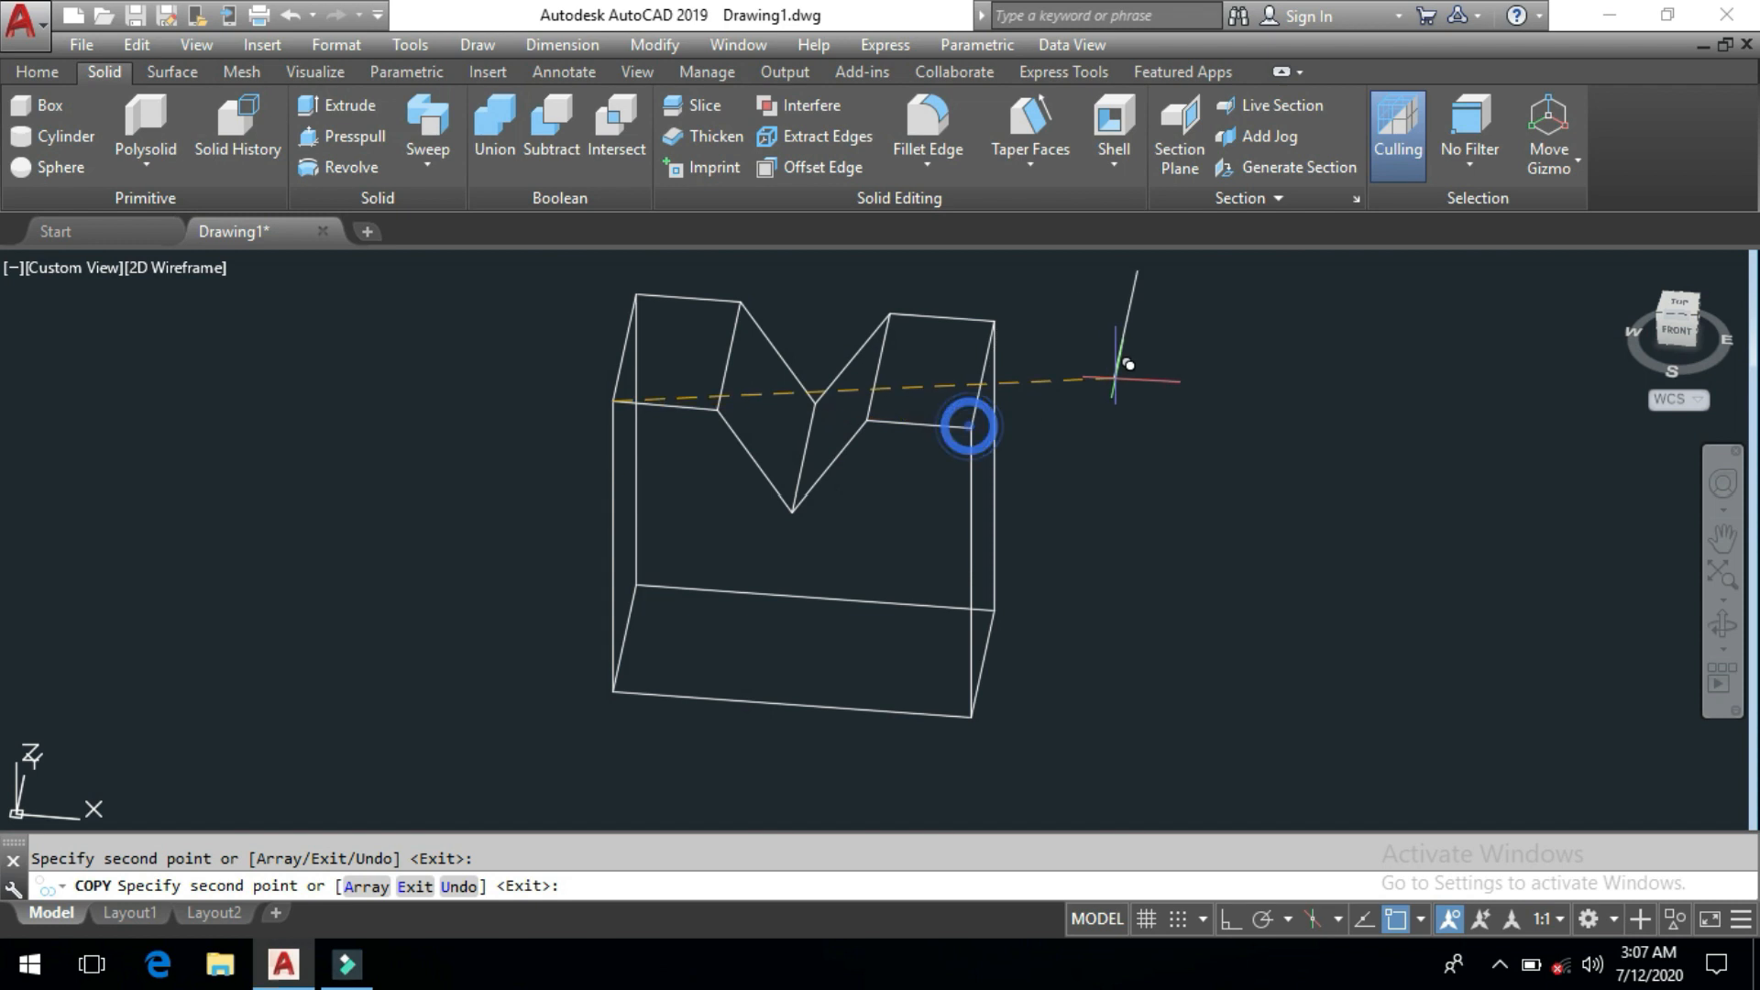
{"action": "key", "text": "Return"}
{"action": "middle_click_drag", "start_coordinate": [821, 612], "coordinate": [984, 607], "text": "shift"}
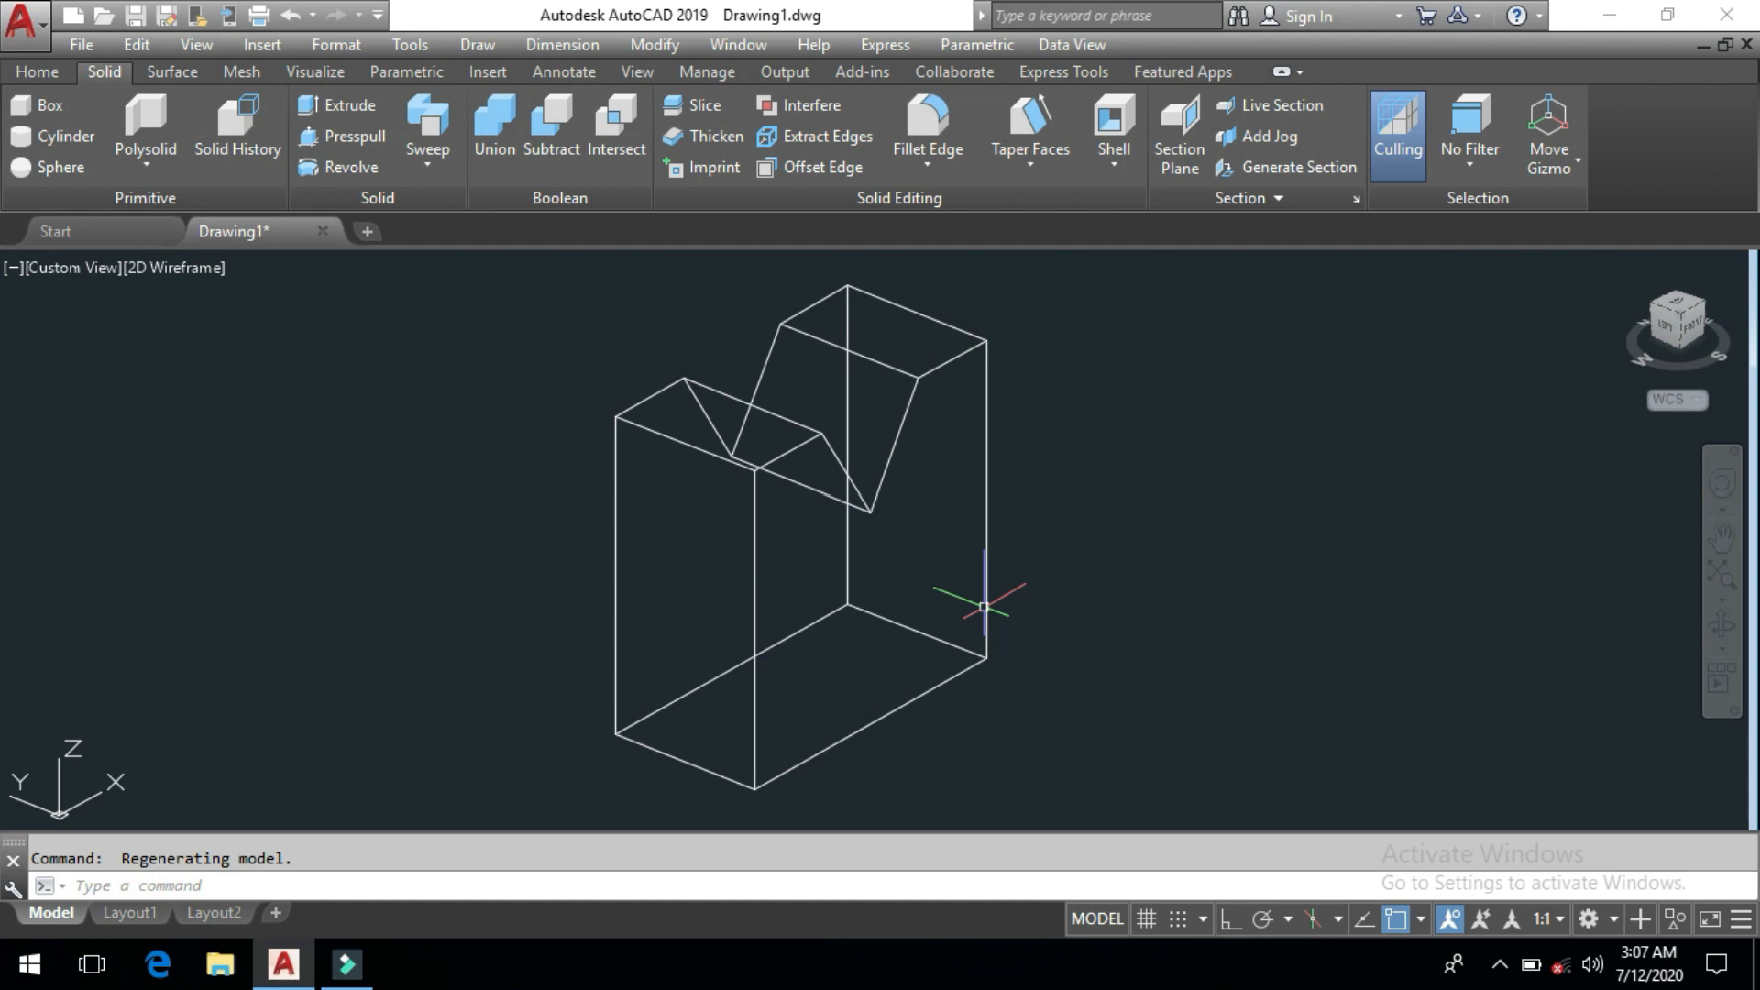
{"action": "mouse_move", "coordinate": [944, 621]}
{"action": "middle_mouse_down", "text": "shift"}
{"action": "mouse_move", "coordinate": [864, 652]}
{"action": "mouse_move", "coordinate": [746, 573]}
{"action": "mouse_move", "coordinate": [786, 520]}
{"action": "mouse_move", "coordinate": [1014, 605]}
{"action": "mouse_move", "coordinate": [1230, 620]}
{"action": "mouse_move", "coordinate": [759, 679]}
{"action": "mouse_move", "coordinate": [861, 703]}
{"action": "mouse_move", "coordinate": [954, 687]}
{"action": "mouse_move", "coordinate": [884, 636]}
{"action": "mouse_move", "coordinate": [873, 695]}
{"action": "middle_mouse_up", "text": "shift"}
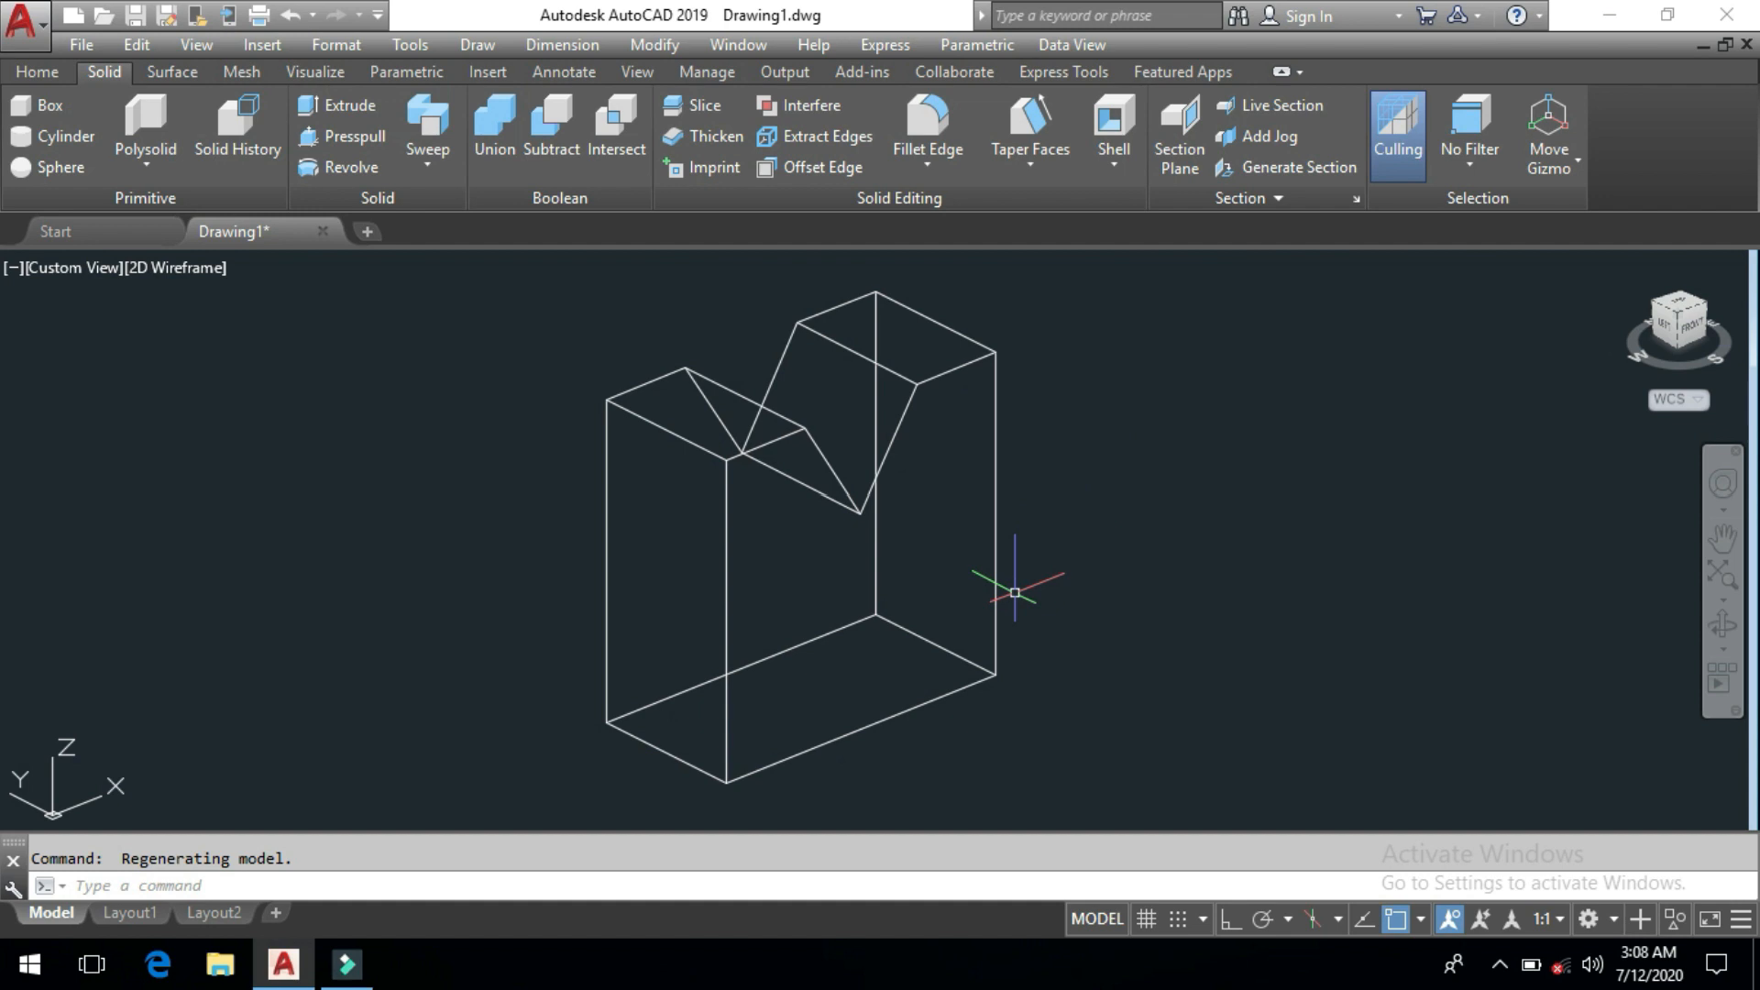
{"action": "middle_click_drag", "start_coordinate": [1015, 592], "coordinate": [1050, 598]}
{"action": "key", "text": "F10"}
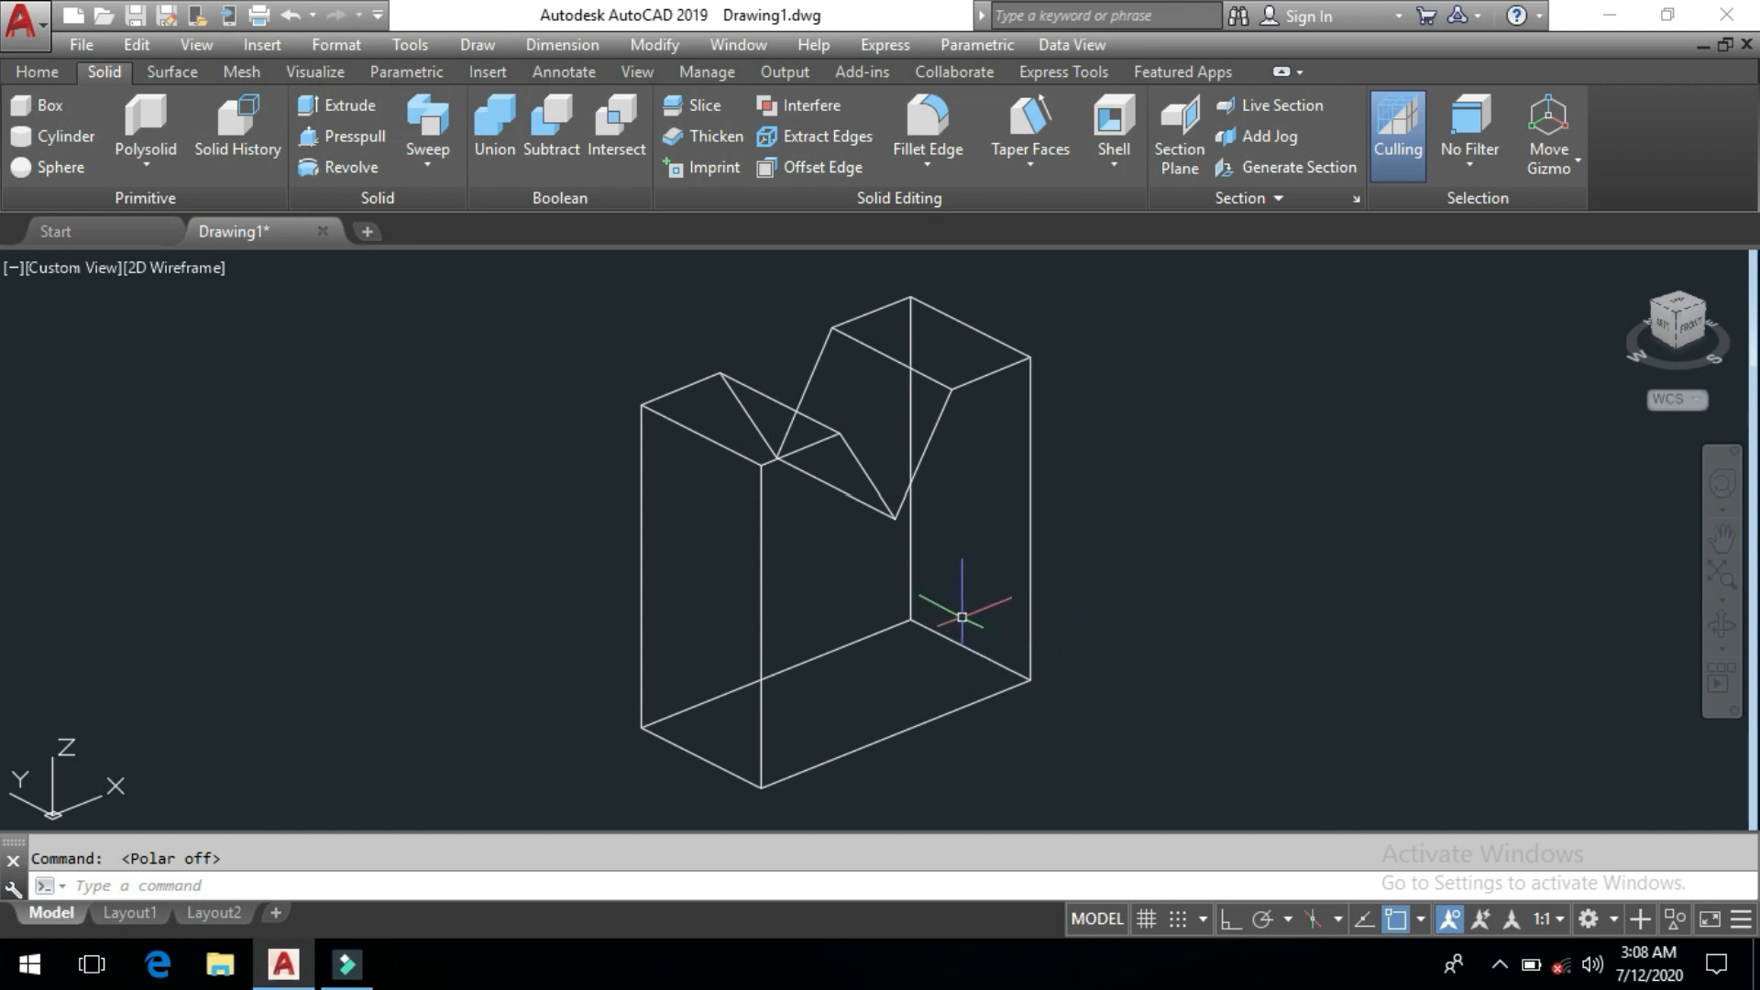
{"action": "middle_click_drag", "start_coordinate": [876, 580], "coordinate": [673, 483], "text": "shift"}
{"action": "middle_click_drag", "start_coordinate": [926, 567], "coordinate": [910, 615]}
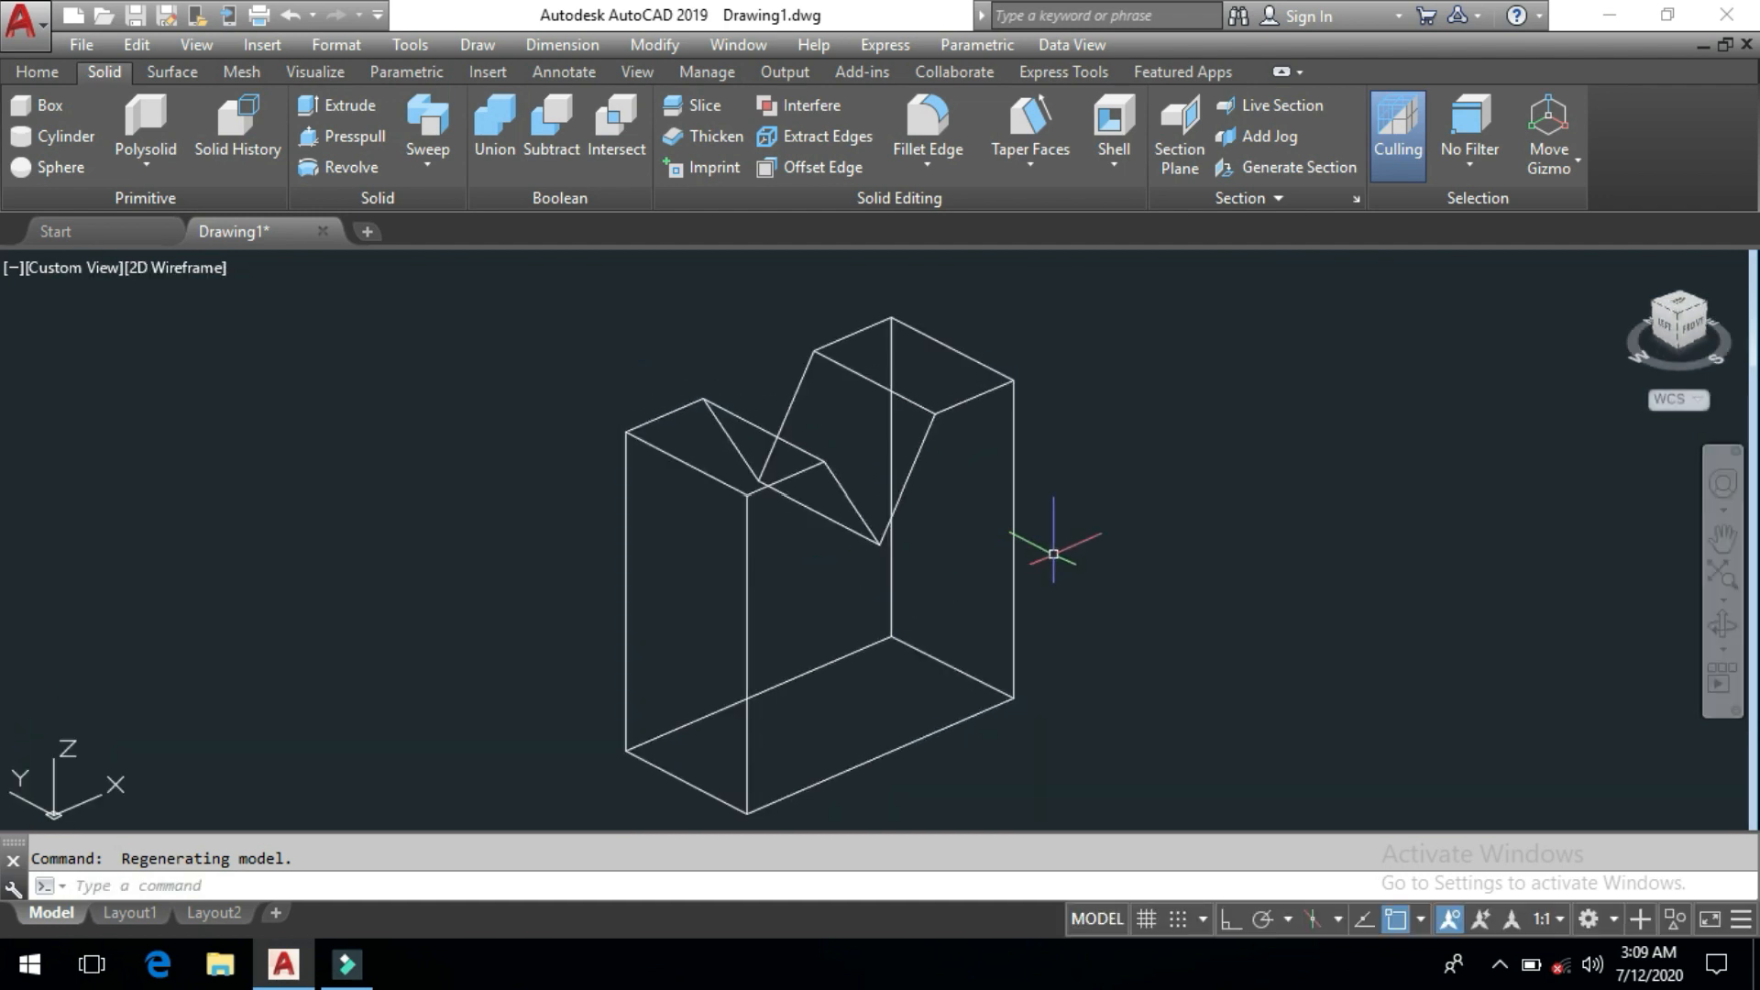